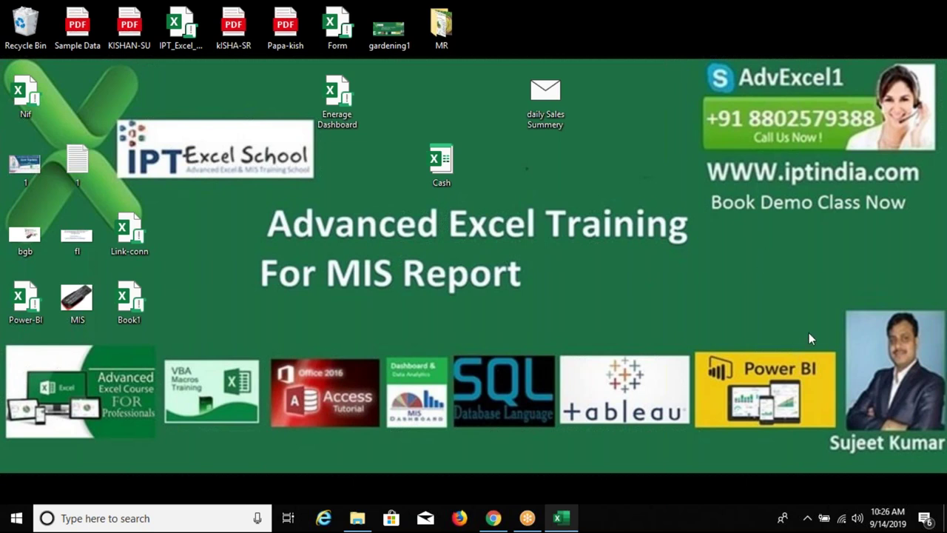
Switch from the desktop to the open Data workbook of call-center sales records
drag(563, 332, 811, 433)
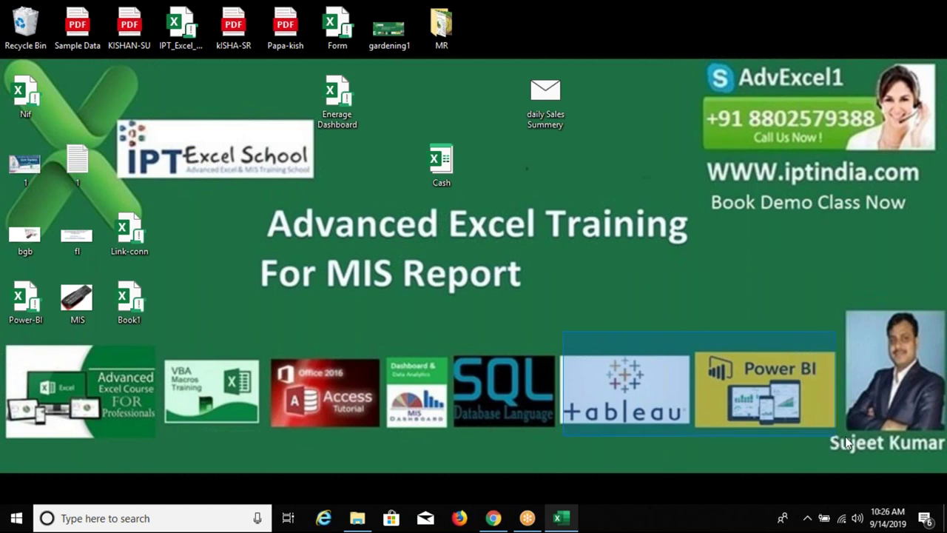
drag(812, 433, 847, 437)
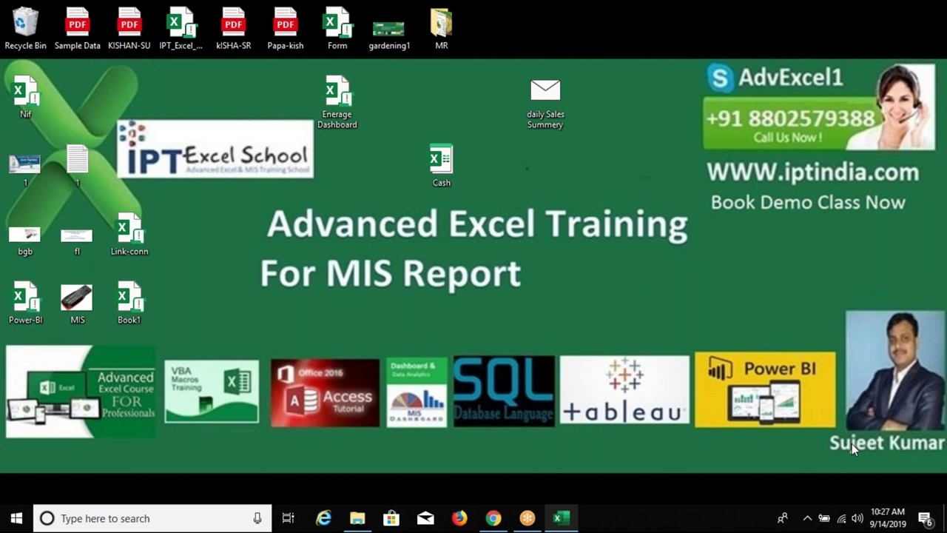
click(527, 518)
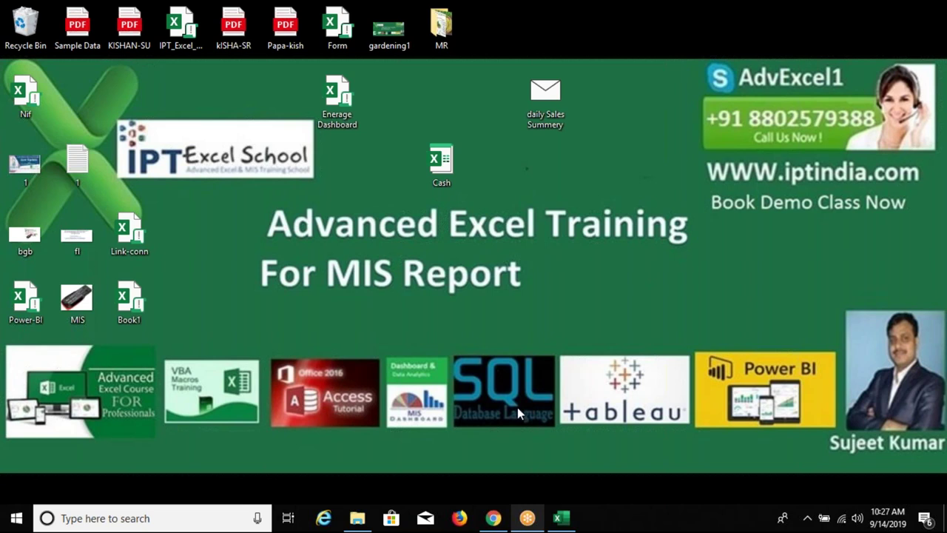
click(561, 519)
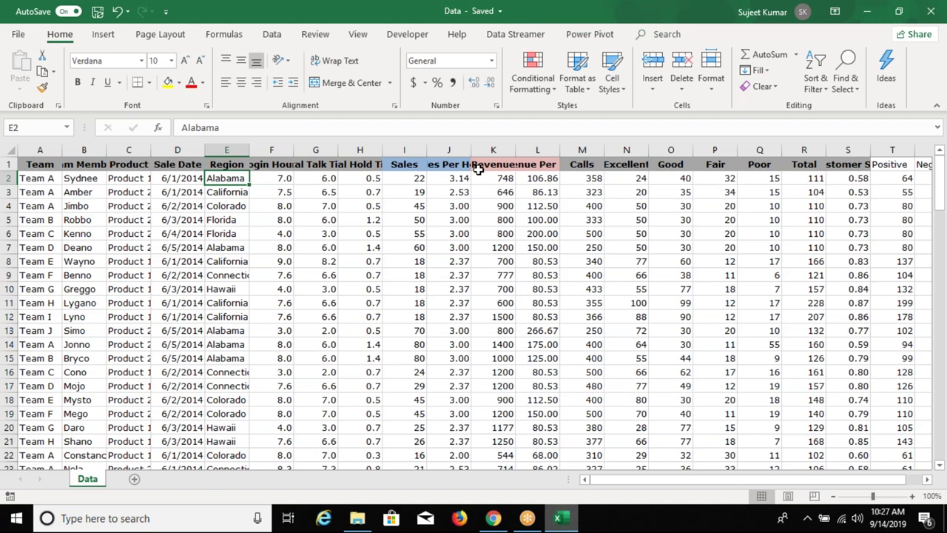
key(Up)
key(Home)
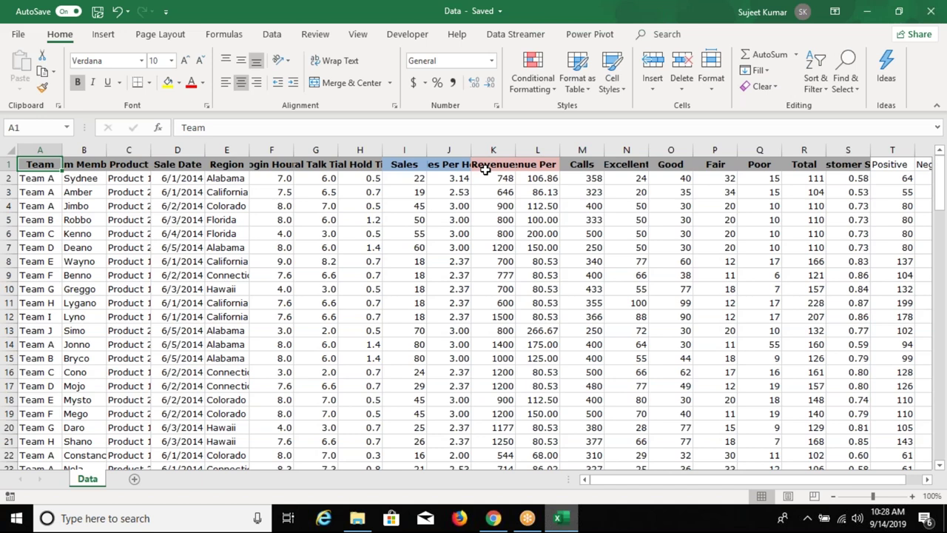
key(Right)
key(Right)
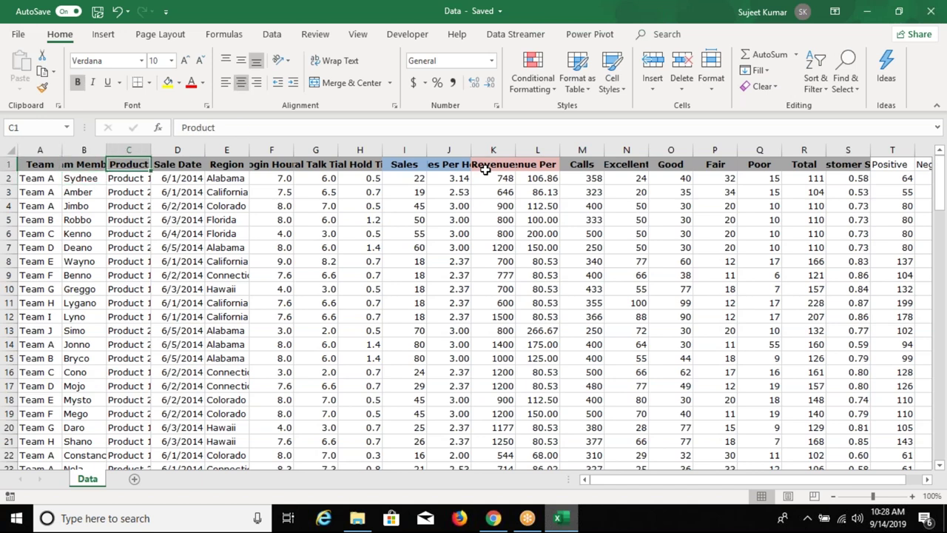
key(Down)
key(ctrl+Down)
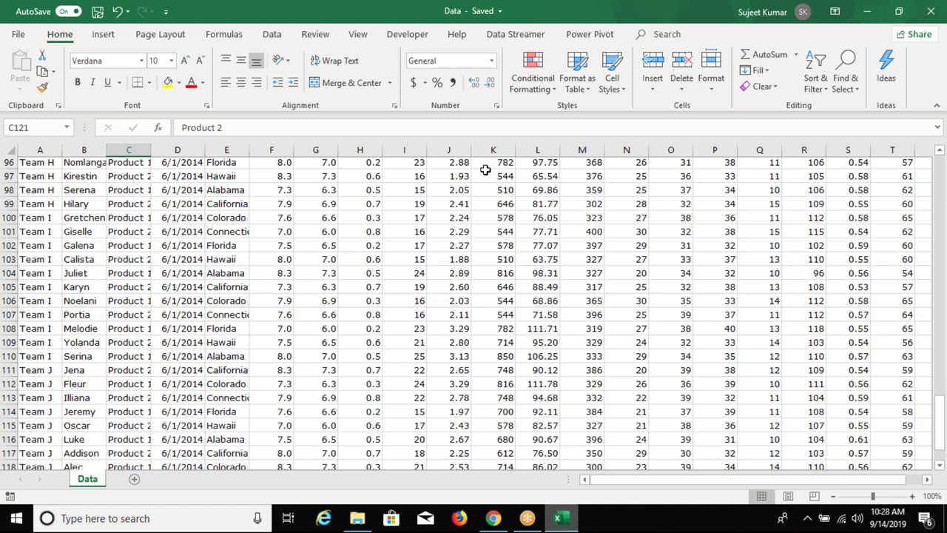
key(ctrl+Up)
key(Down)
key(Right)
key(Up)
key(Down)
key(Right)
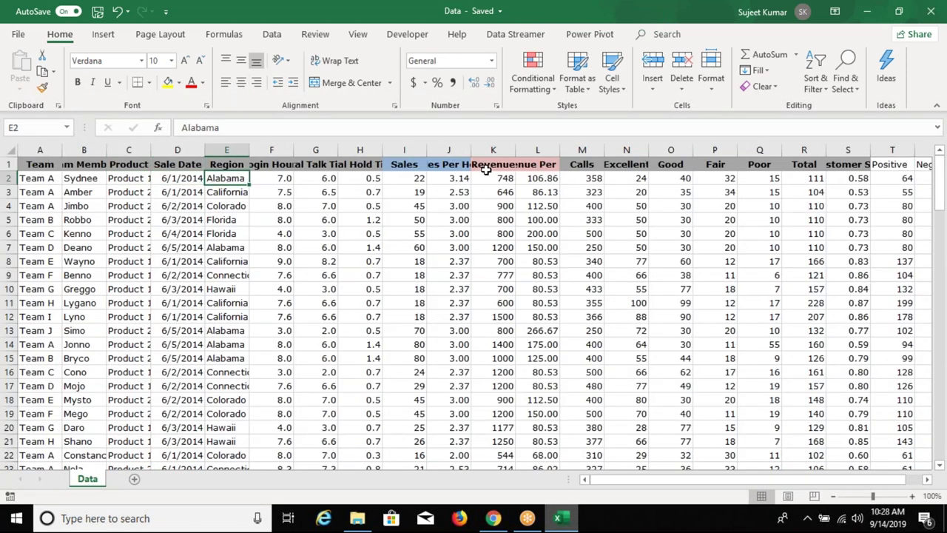
key(ctrl+Down)
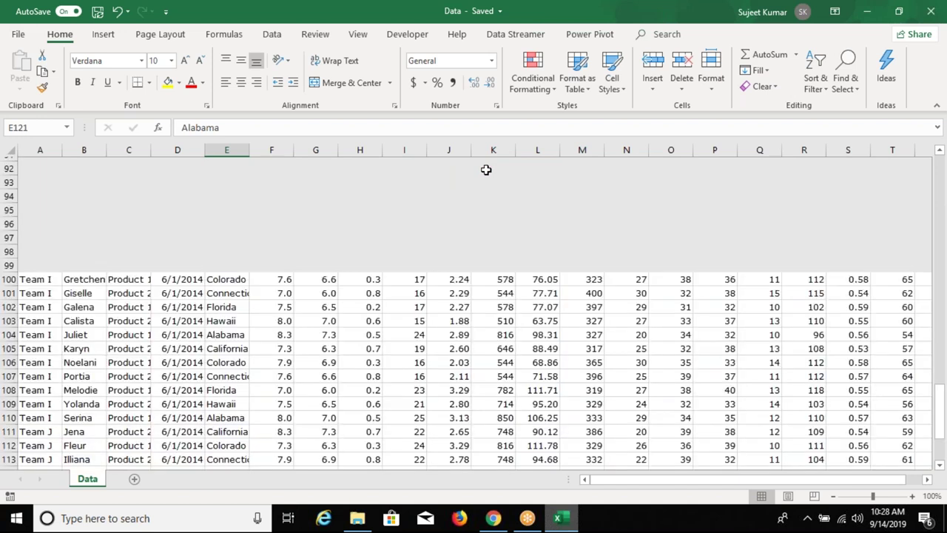
key(ctrl+shift+Up)
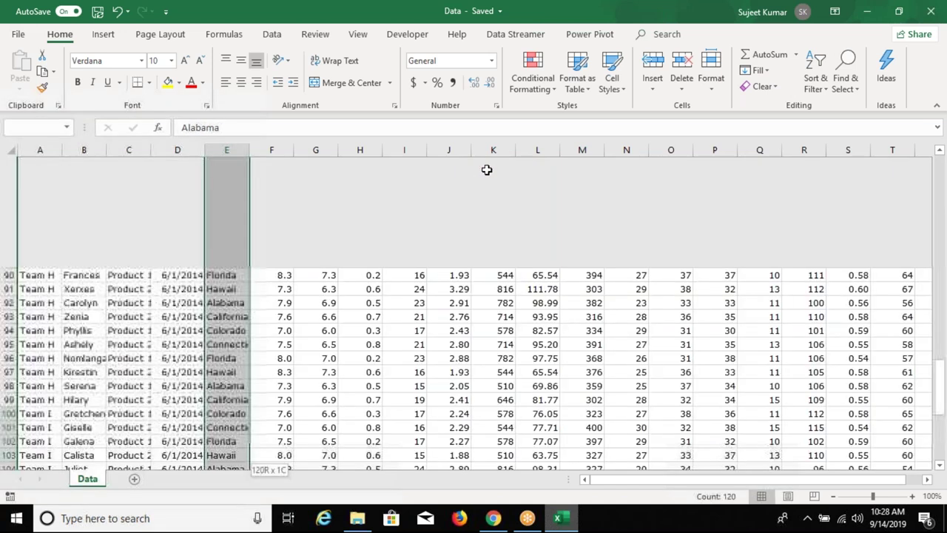
key(ctrl+shift+Up)
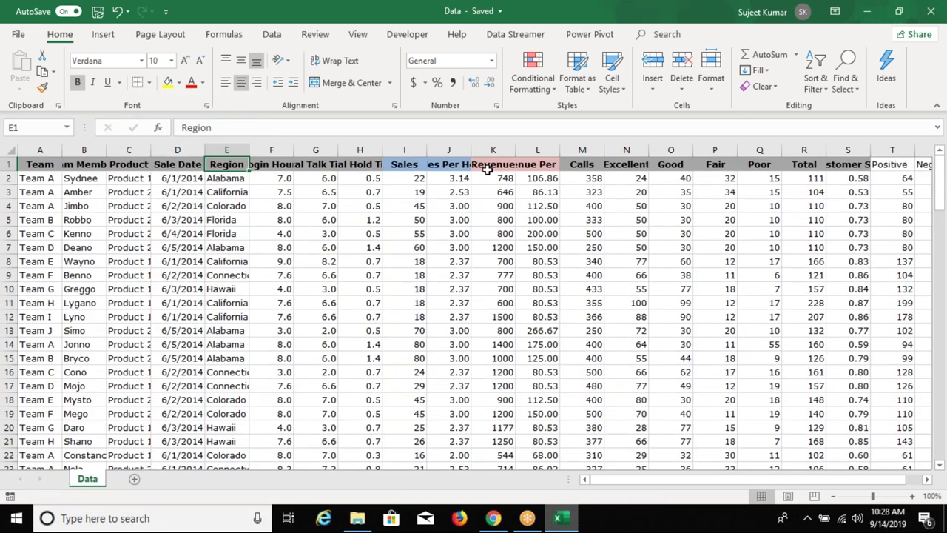
key(Right)
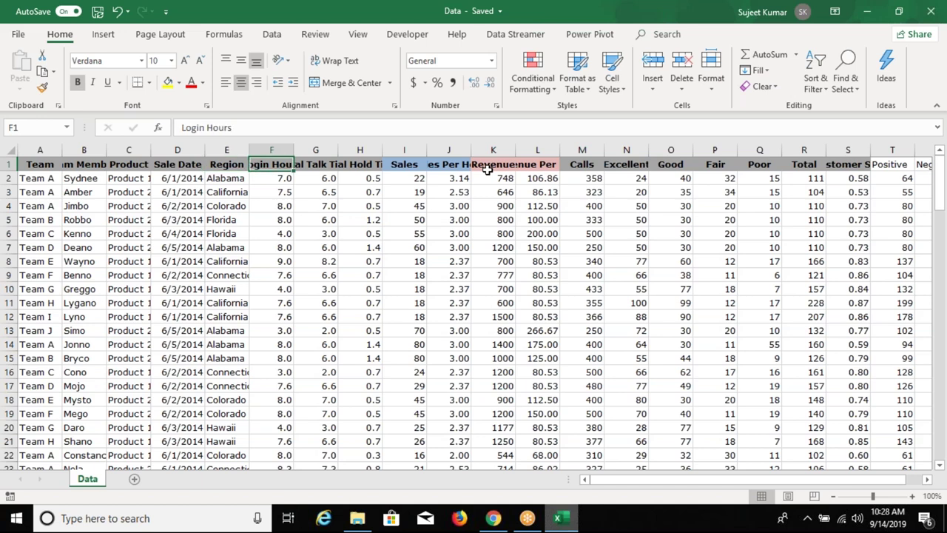
key(Down)
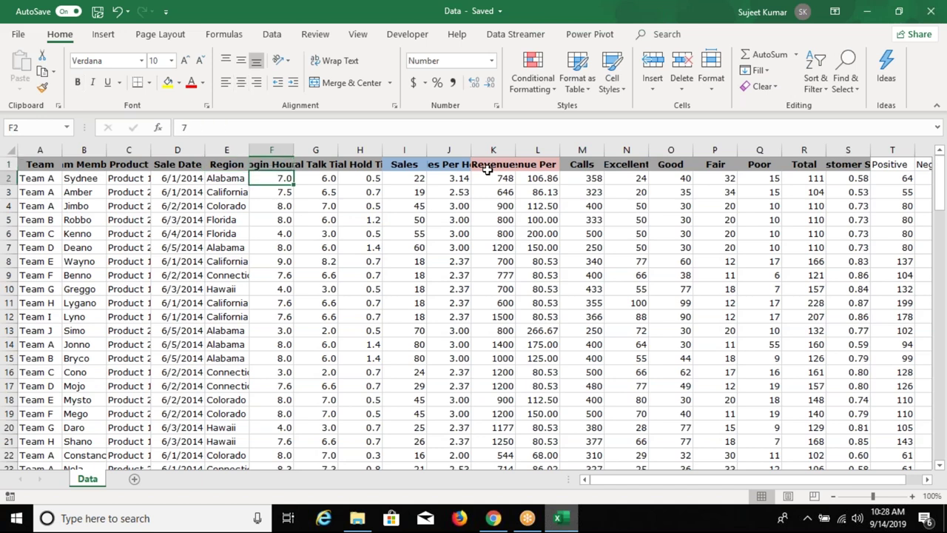
key(Right)
key(Up)
key(Down)
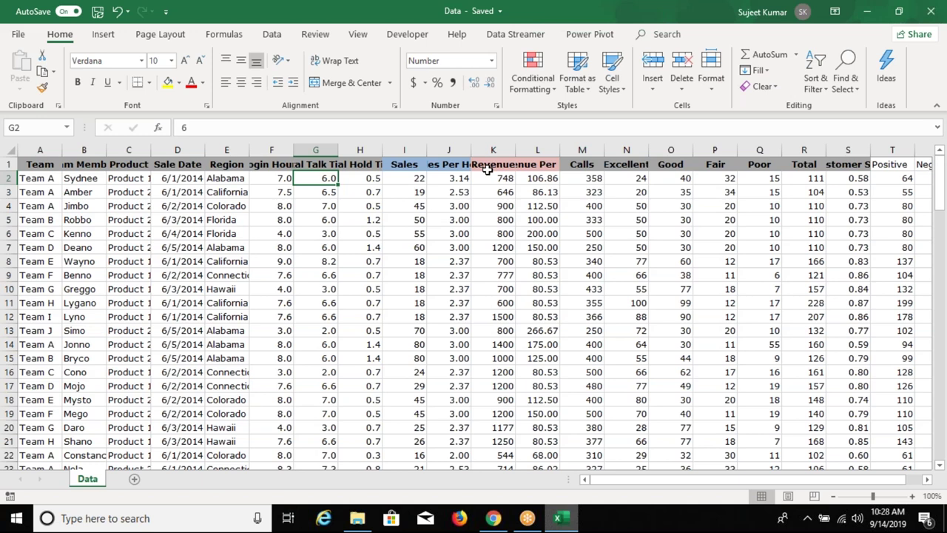
key(Right)
key(Up)
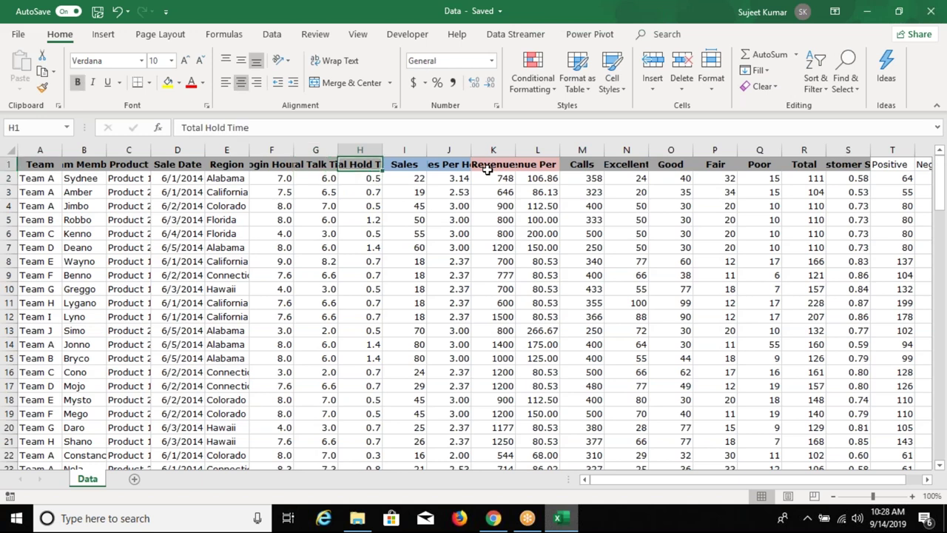
key(Down)
key(Right)
key(Up)
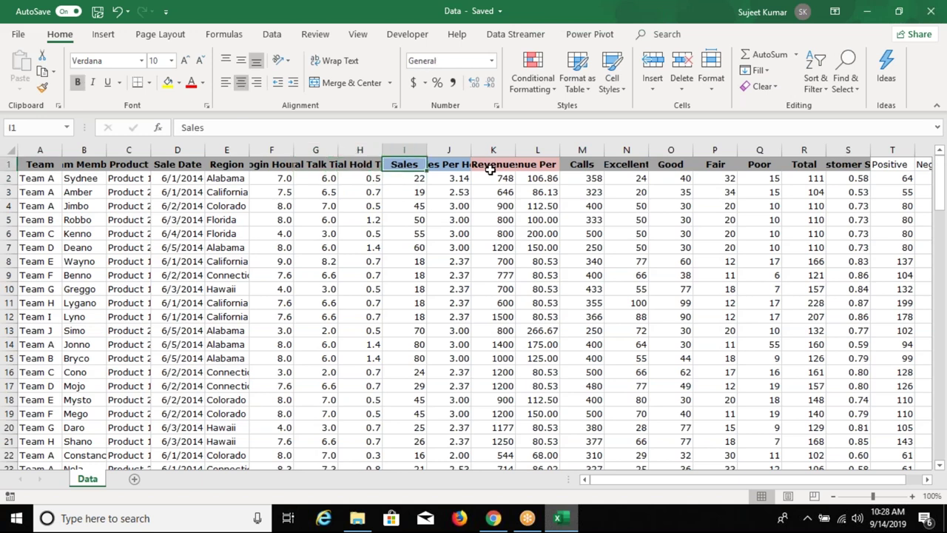
key(Down)
key(Right)
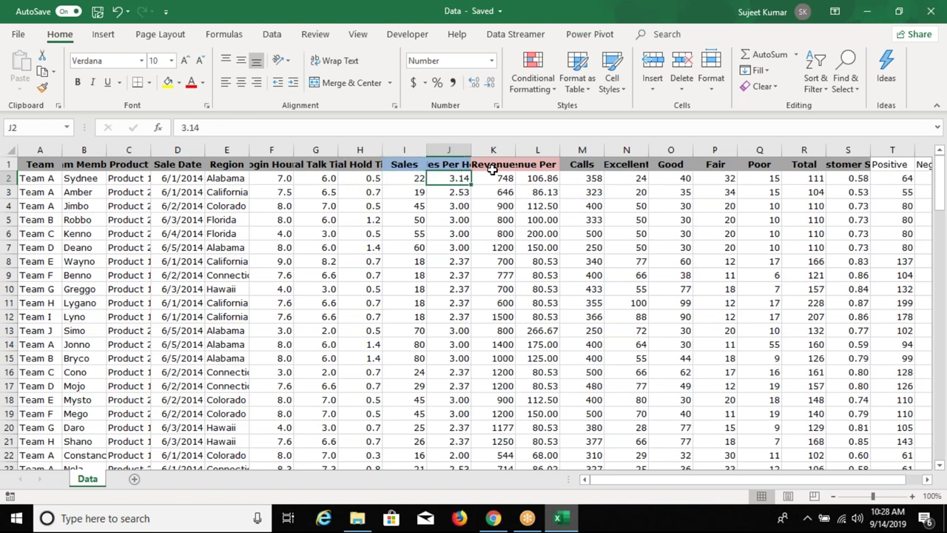
key(Up)
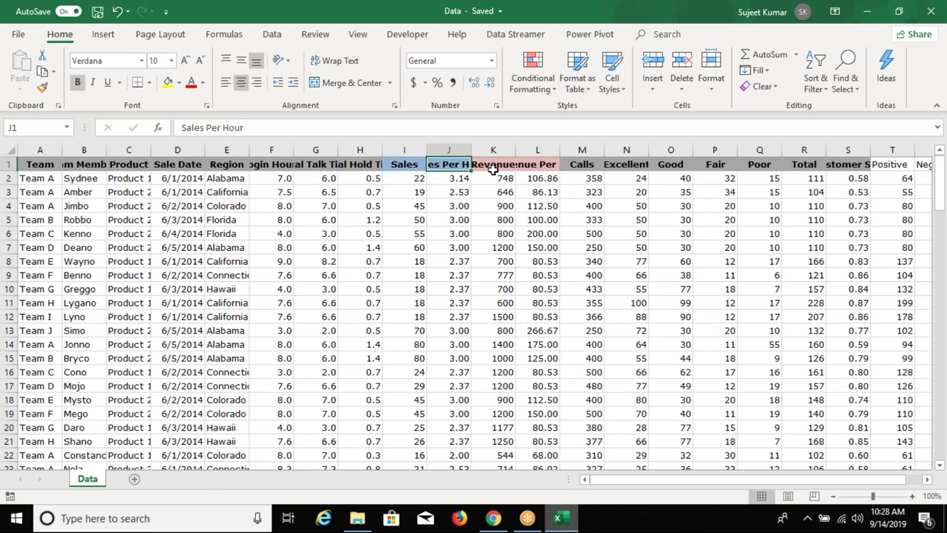
key(Down)
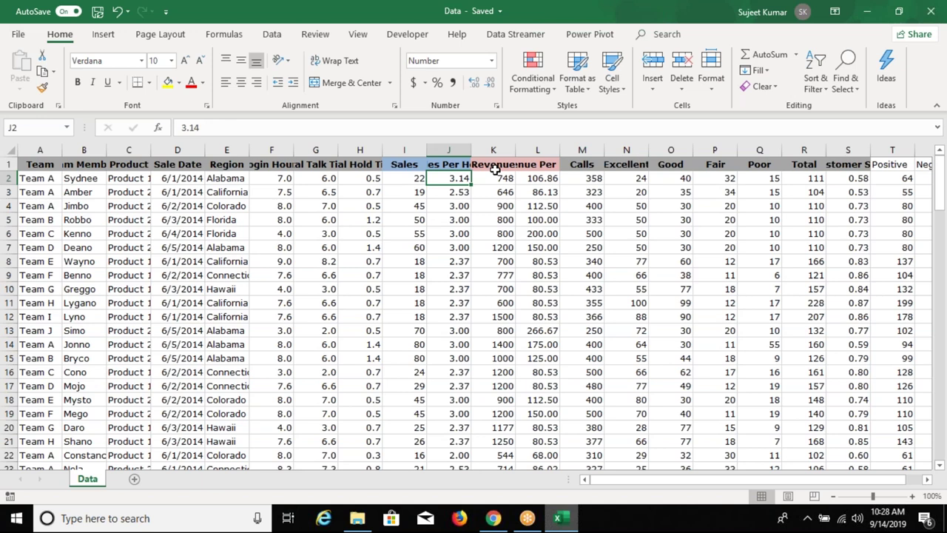
key(Left)
key(Left)
key(Left)
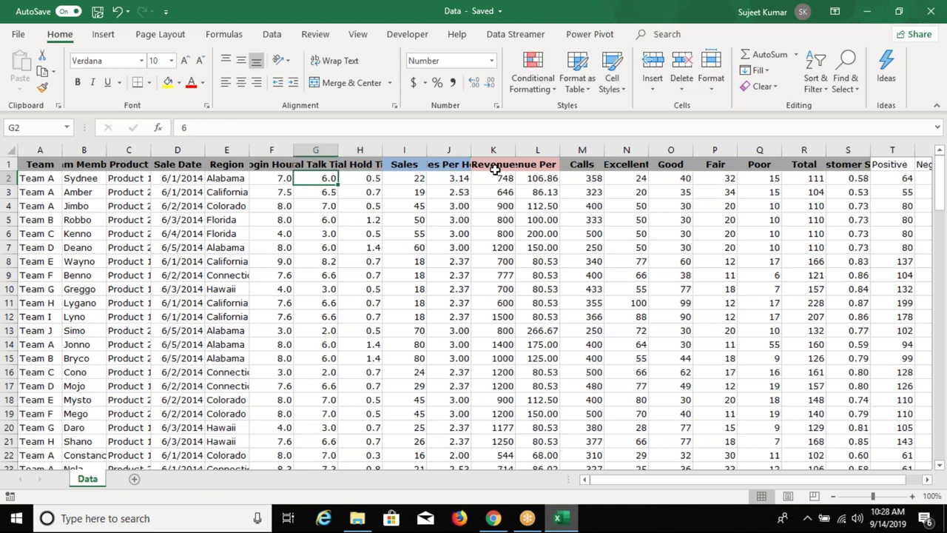
key(Left)
key(Right)
key(Right)
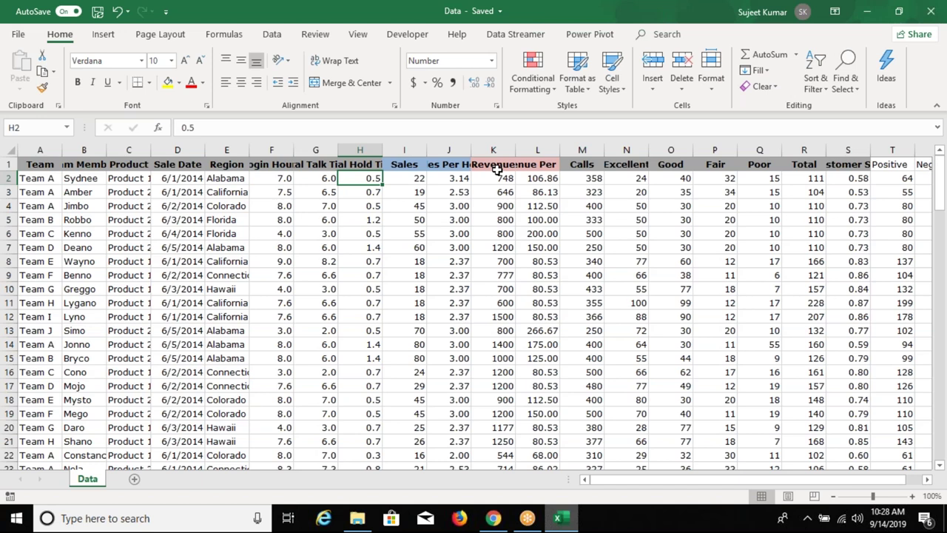
key(Right)
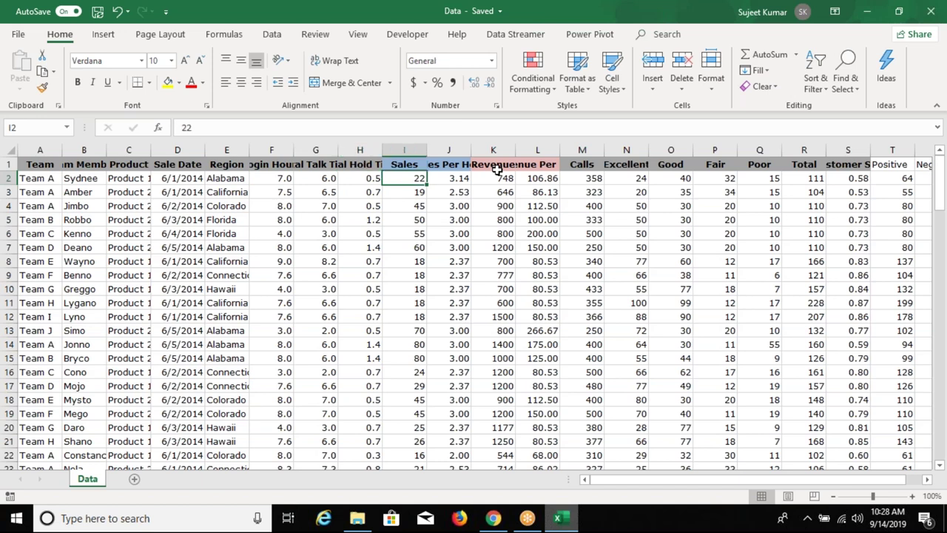
key(Right)
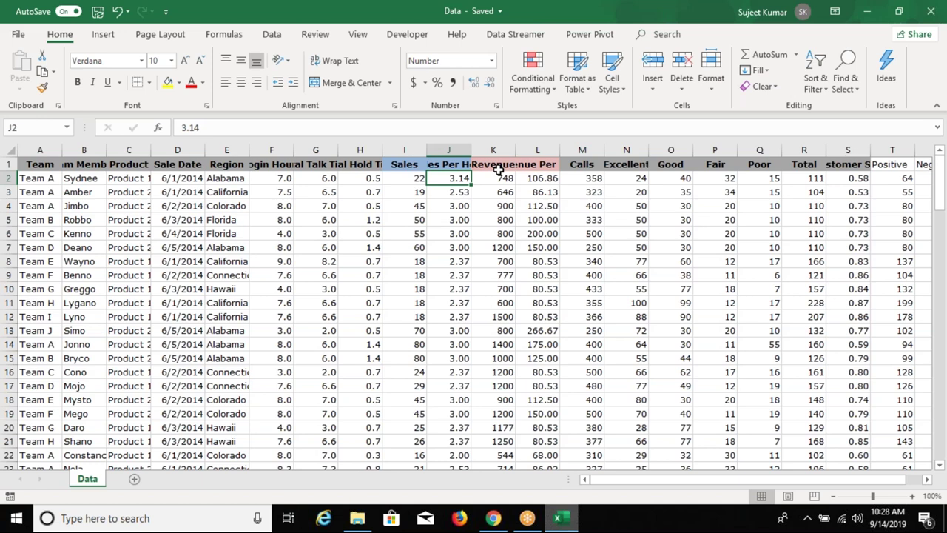
drag(498, 170, 494, 178)
key(ctrl+z)
key(Up)
key(Down)
key(Right)
key(Left)
click(892, 179)
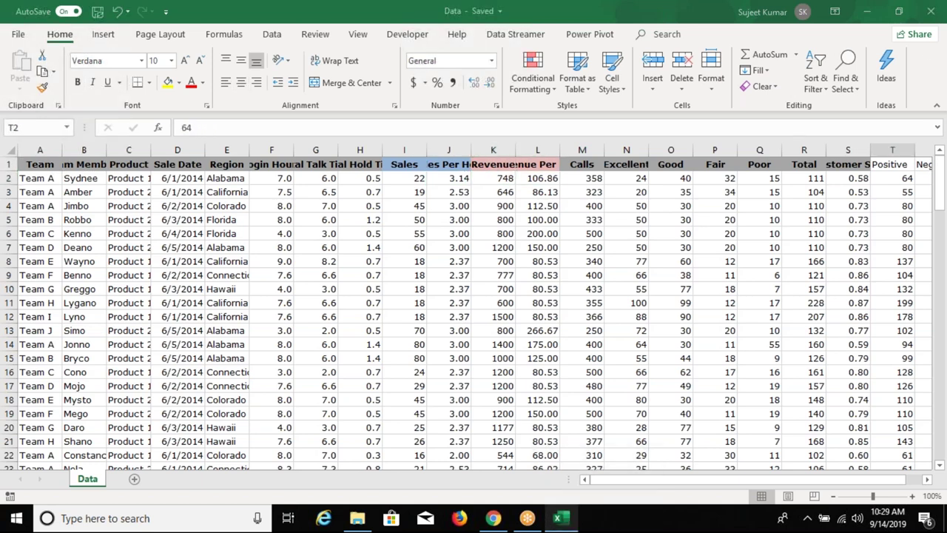
click(804, 178)
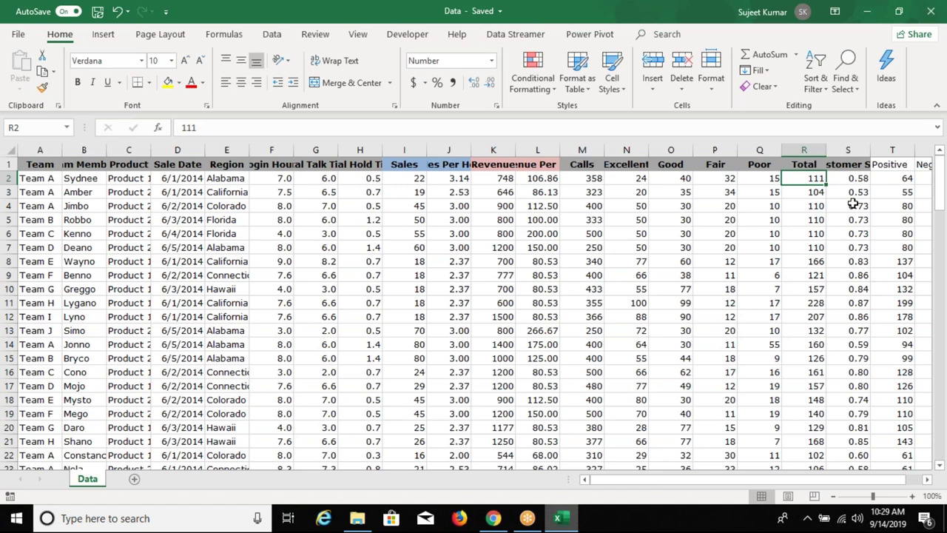
key(Right)
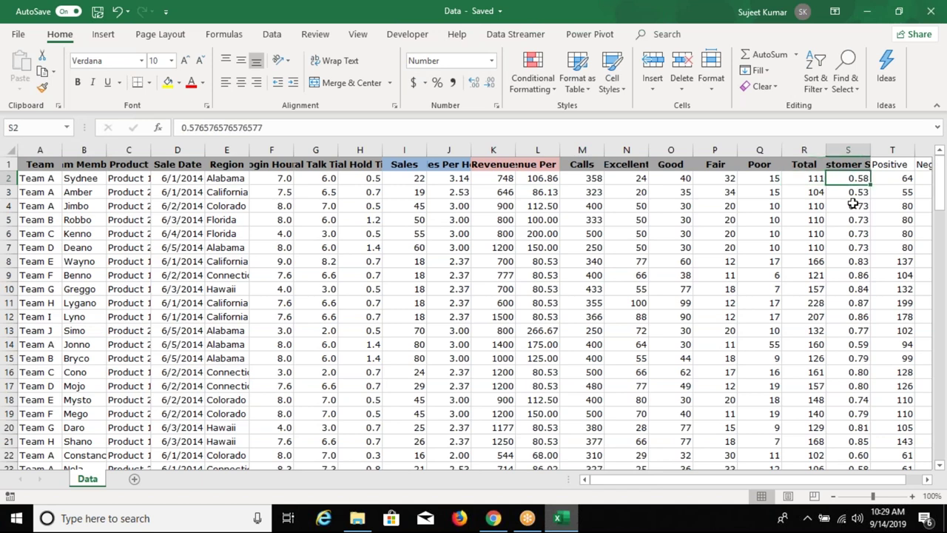
key(Right)
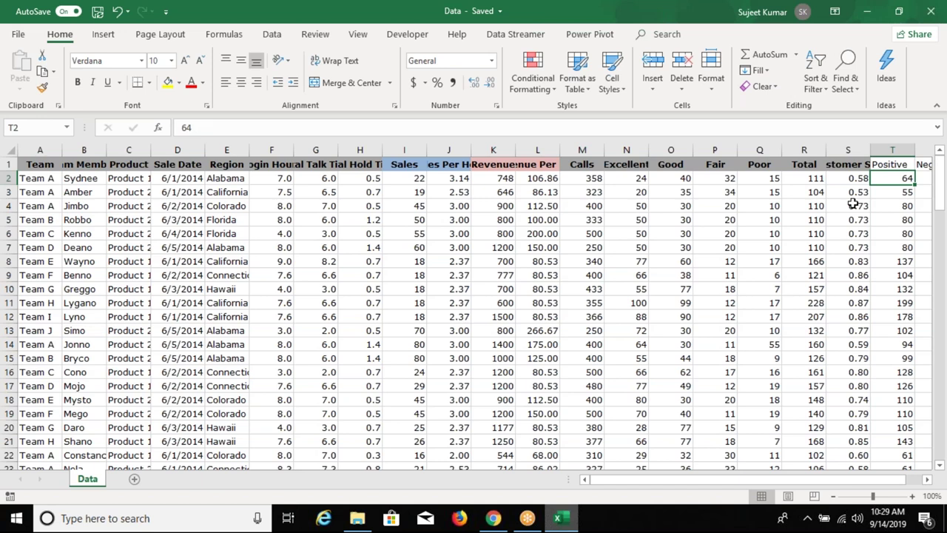
key(Right)
key(Right)
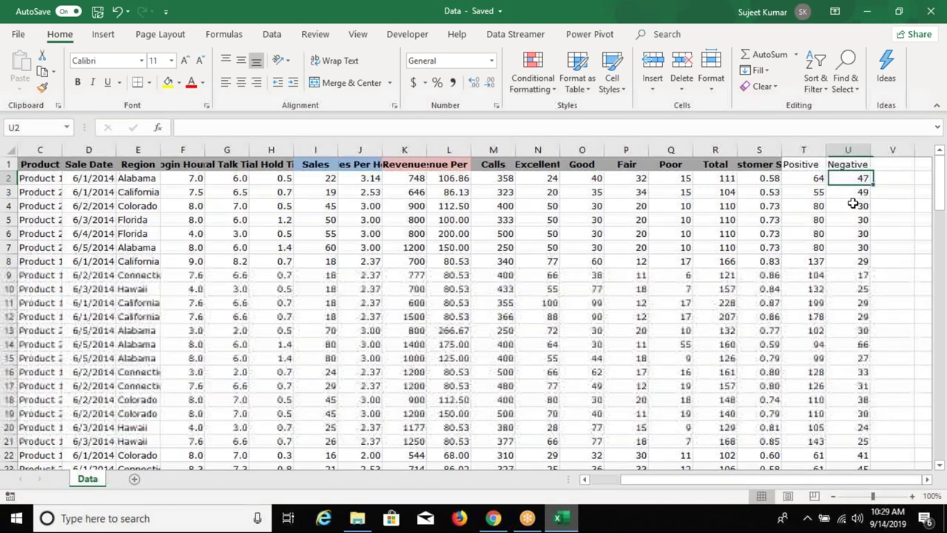
key(Left)
key(Up)
key(Down)
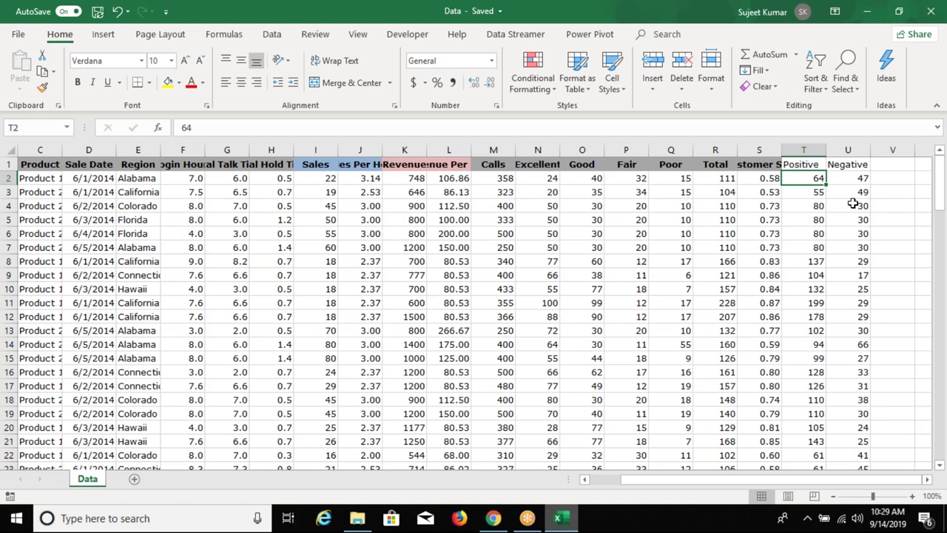
key(Right)
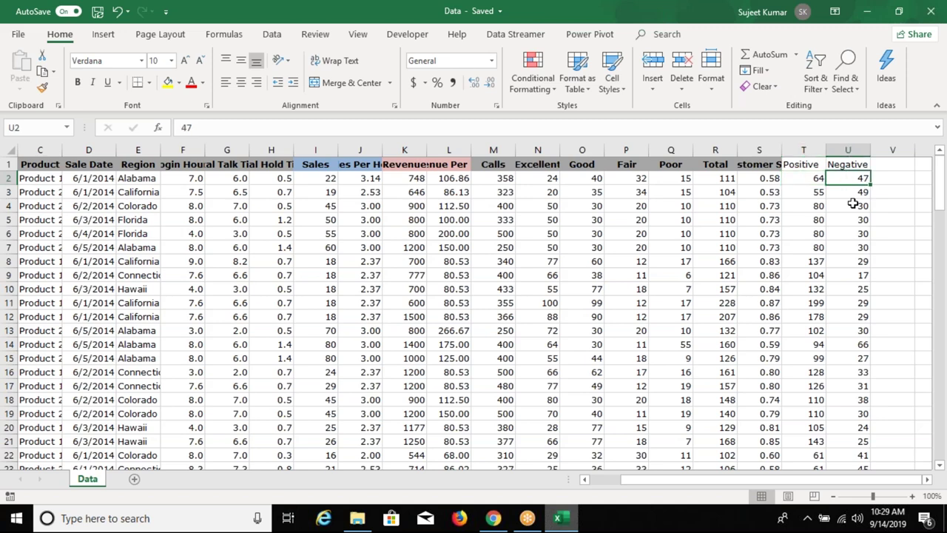
key(Left)
key(shift+Right)
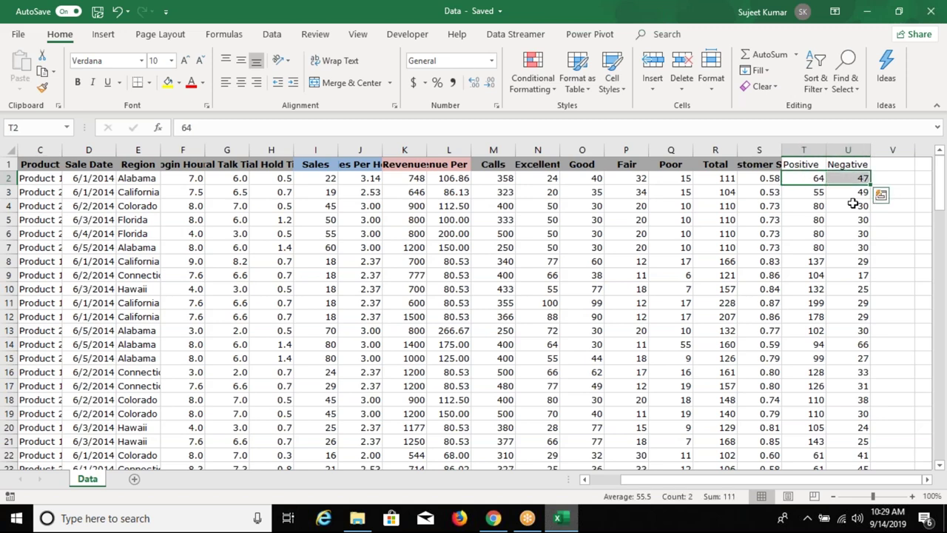
key(Left)
key(Left)
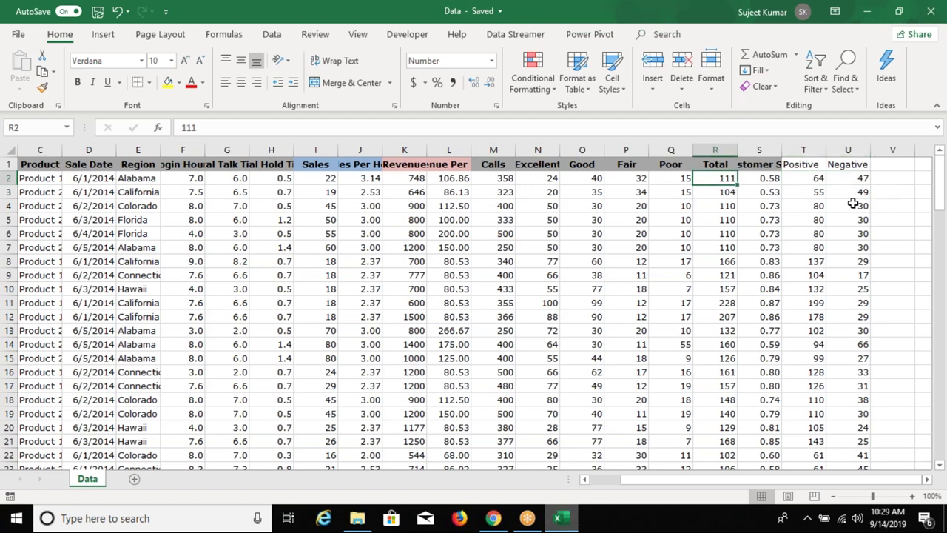
key(Right)
key(Right)
key(Left)
key(Left)
key(Left)
key(Left)
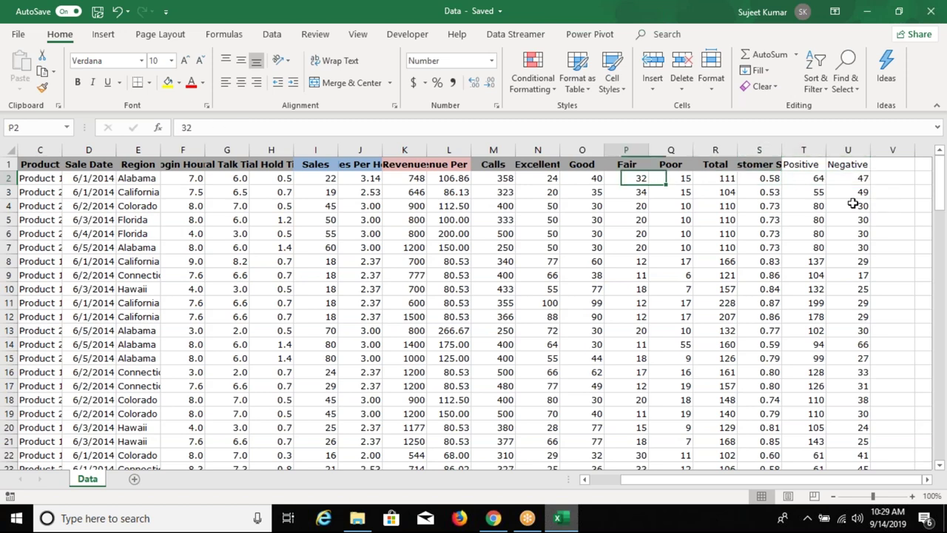
key(Left)
key(Left)
key(Left)
key(Right)
key(Right)
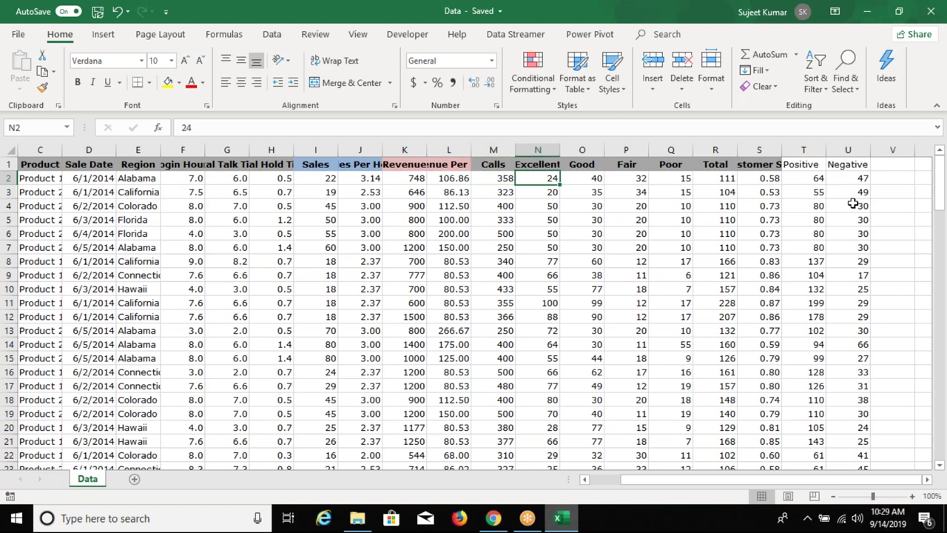
key(shift+Right)
key(shift+Right)
key(shift+Right)
key(shift+Right)
key(shift+Right)
key(shift+Right)
key(shift+Right)
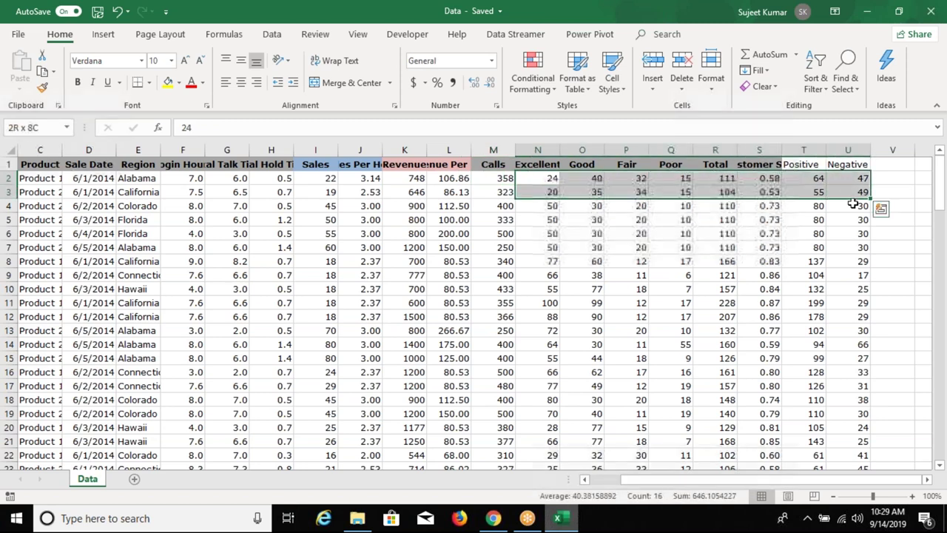
key(shift+Down)
key(shift+Down)
key(Up)
key(ctrl+Right)
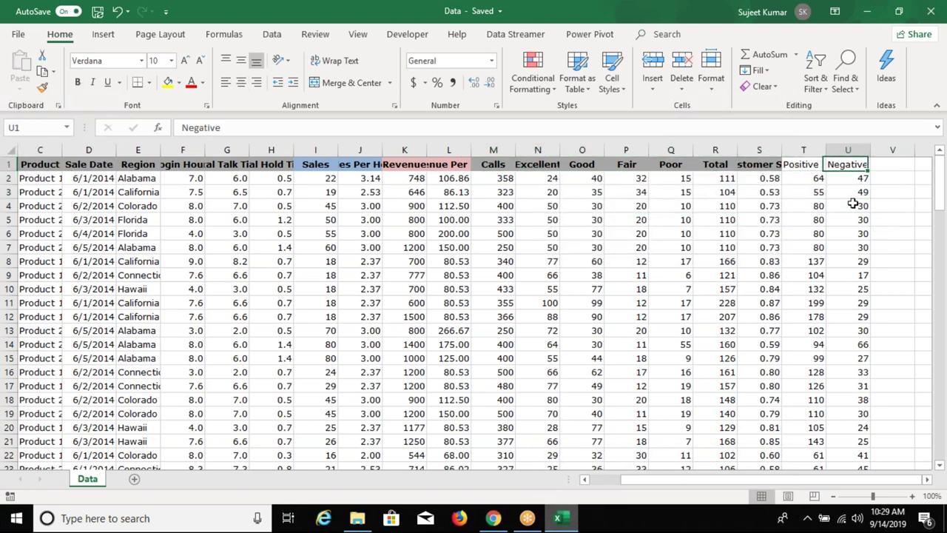
key(ctrl+Left)
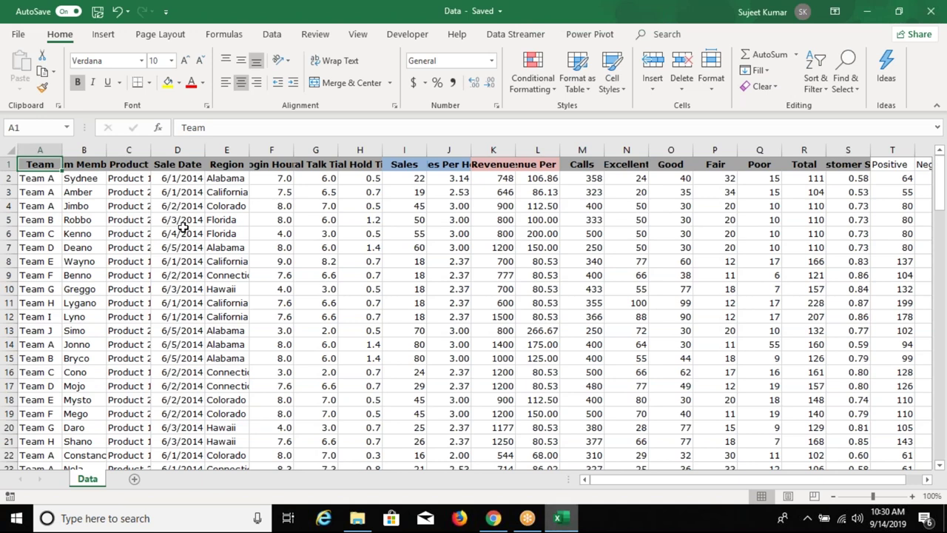
key(Right)
key(Right)
key(Right)
key(Right)
key(Right)
key(Left)
key(Left)
key(Left)
key(Left)
key(Left)
key(Right)
key(Right)
key(Right)
key(Right)
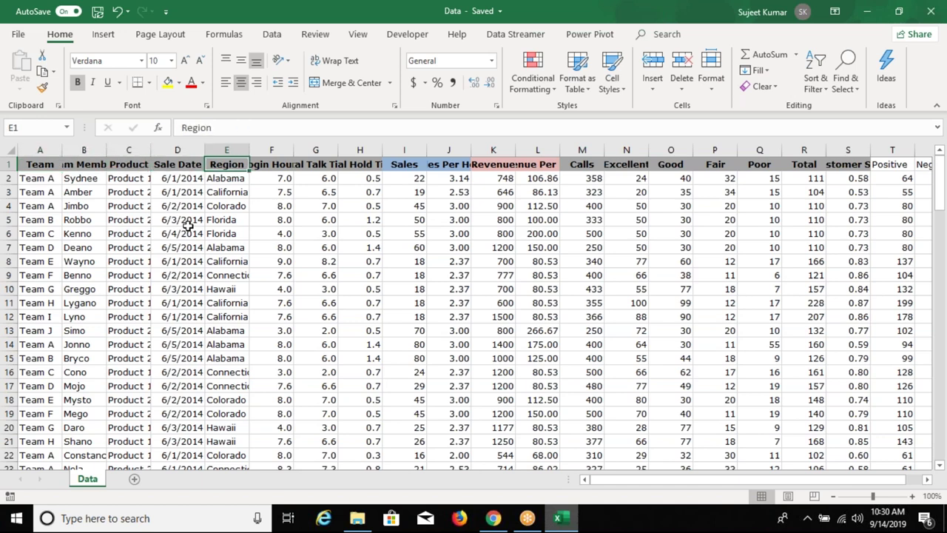
key(Down)
key(ctrl+Down)
key(ctrl+Up)
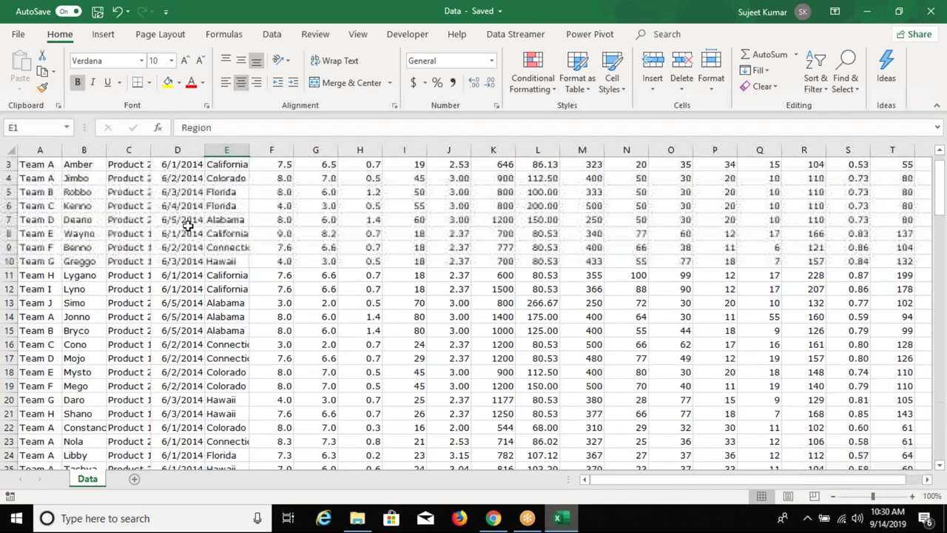
key(Left)
key(Left)
key(shift+Down)
key(Right)
key(Right)
key(Right)
key(Right)
key(Right)
key(shift+Down)
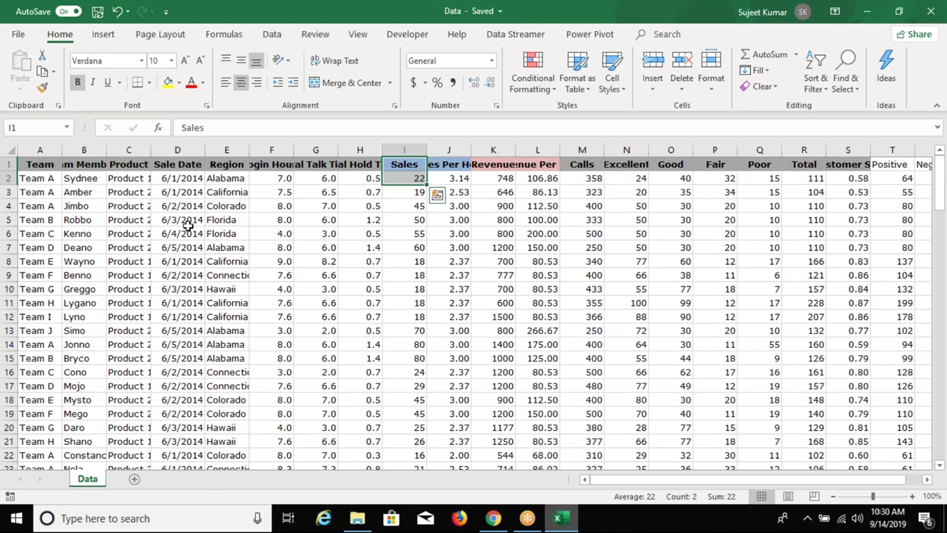
key(Left)
key(Left)
key(Left)
key(Left)
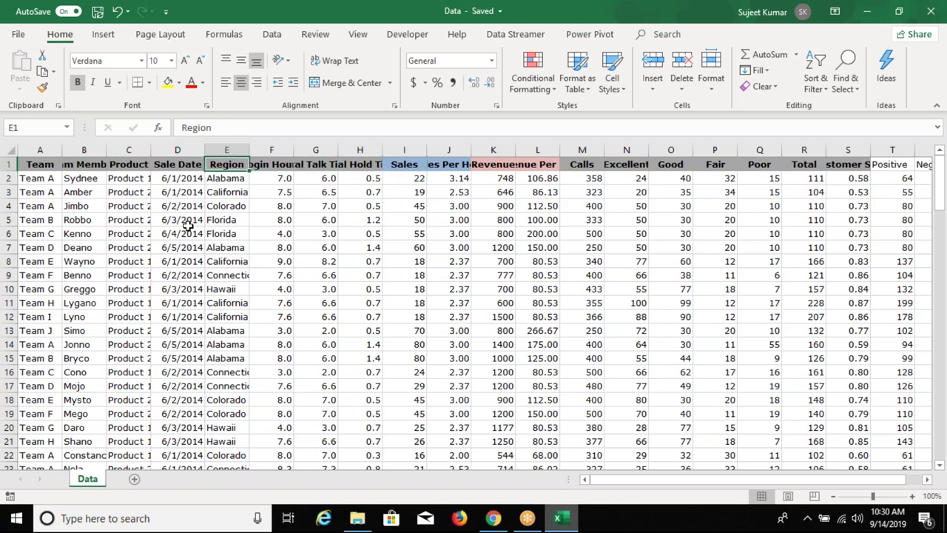
key(ctrl+Down)
key(ctrl+Up)
key(Left)
key(Left)
key(Right)
key(Right)
key(Right)
key(Right)
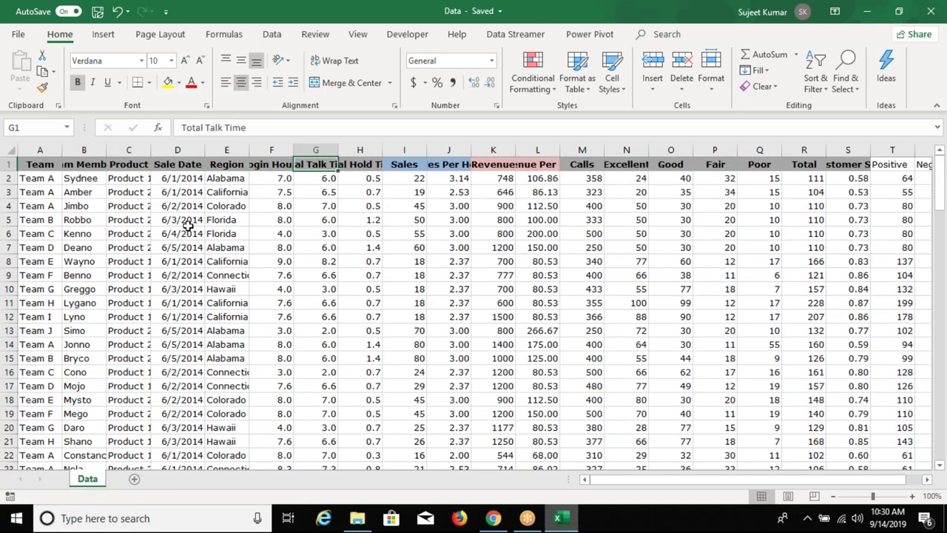
key(Right)
key(Right)
key(Right)
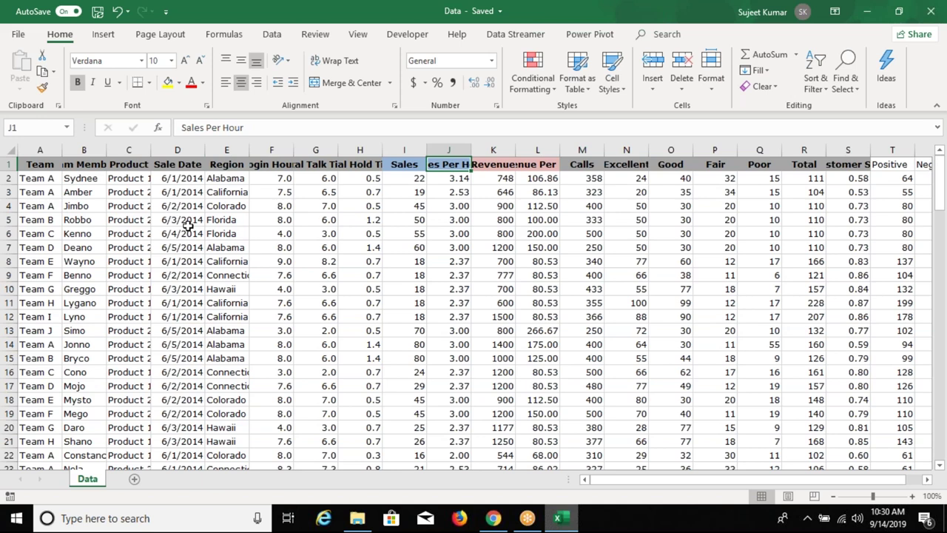
key(Down)
key(Down)
key(Down)
key(Down)
key(Left)
key(Left)
key(Left)
key(Left)
key(Left)
key(Left)
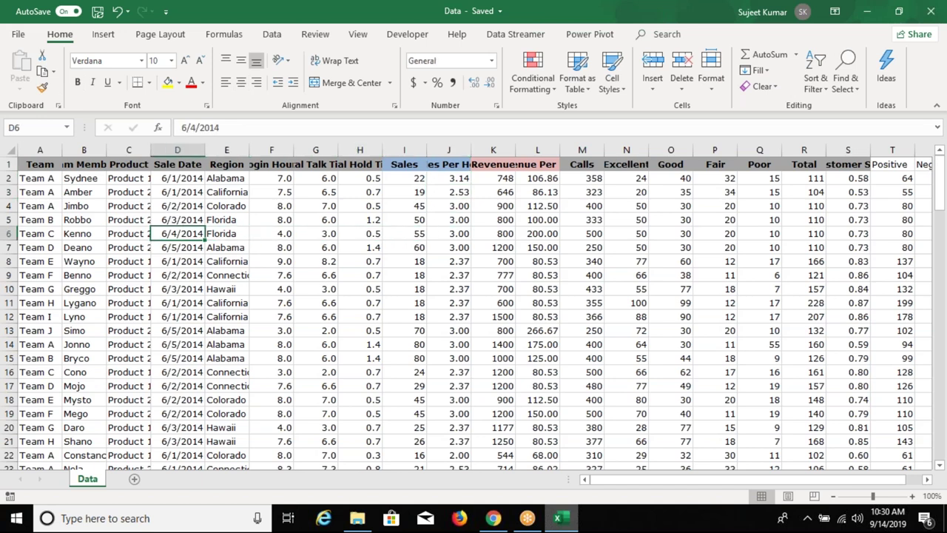
key(Left)
key(Left)
key(Down)
key(Down)
key(Down)
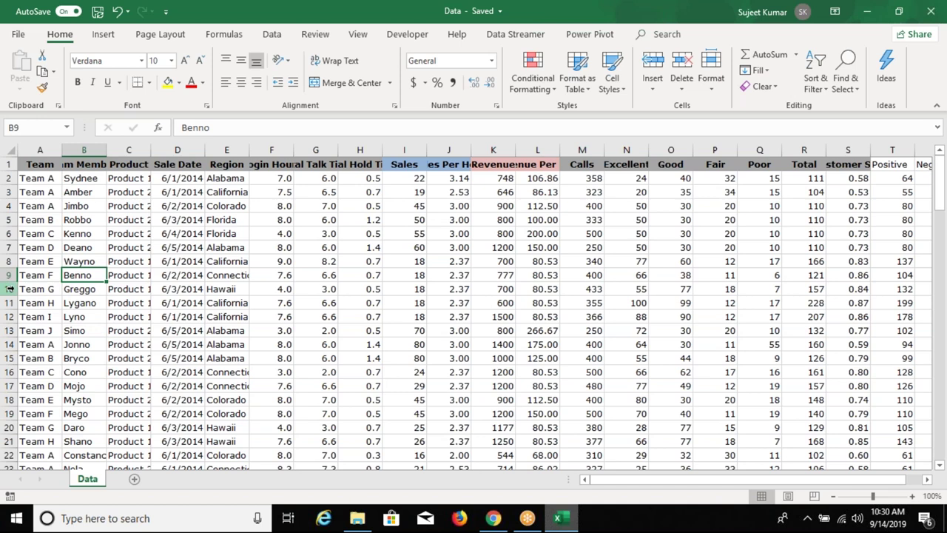
click(10, 288)
right_click(9, 289)
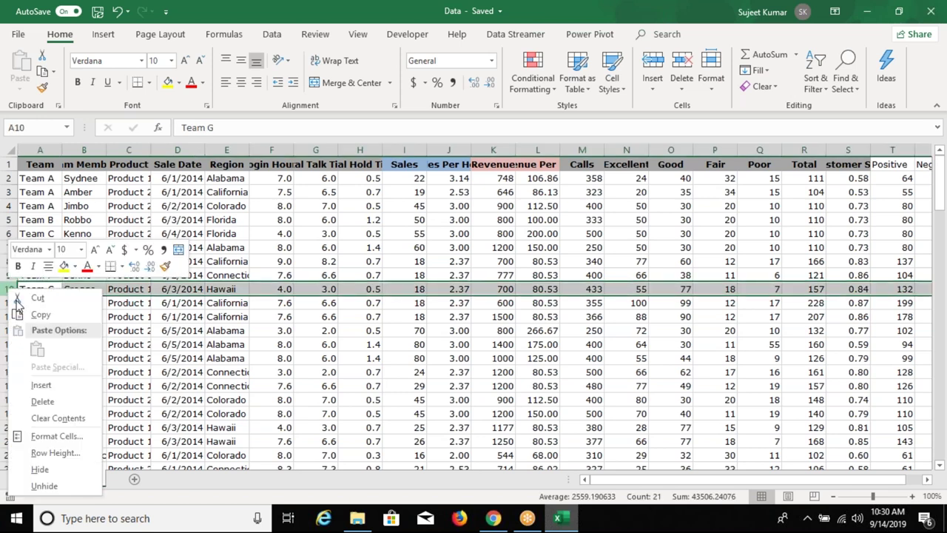
click(43, 385)
click(77, 248)
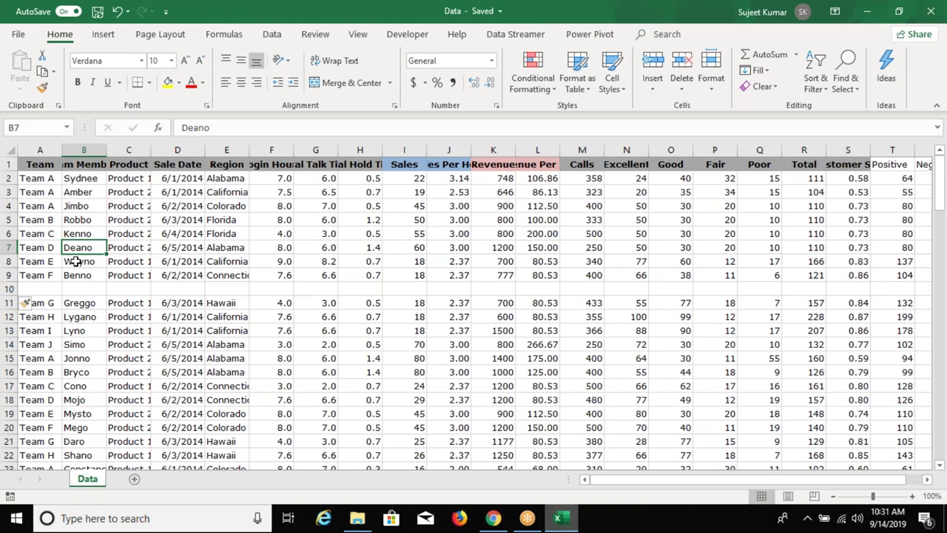
key(Down)
key(Down)
key(Down)
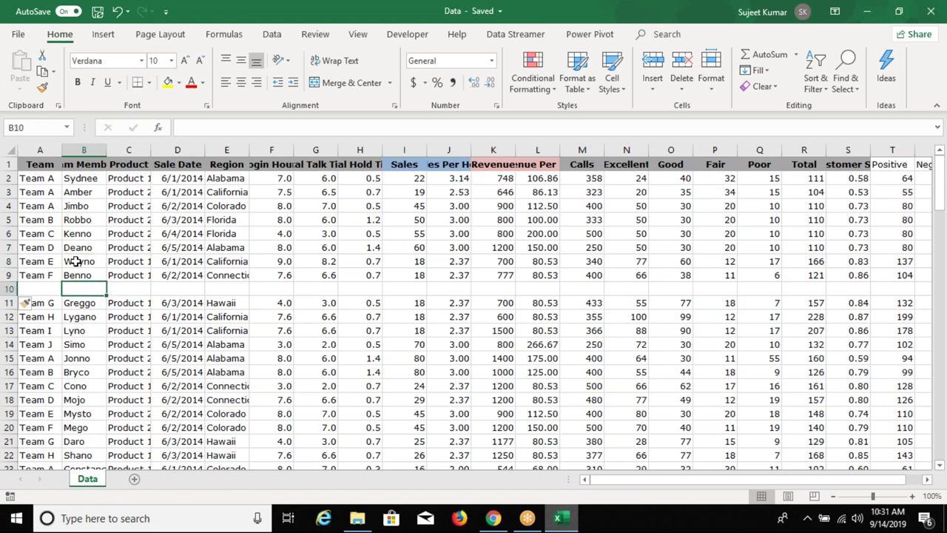
key(shift+space)
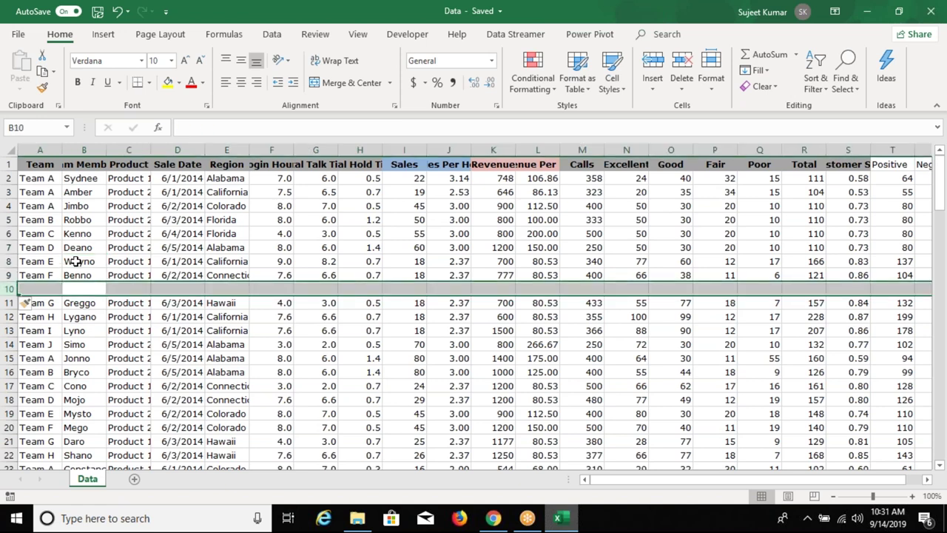
key(ctrl+minus)
key(ctrl+Up)
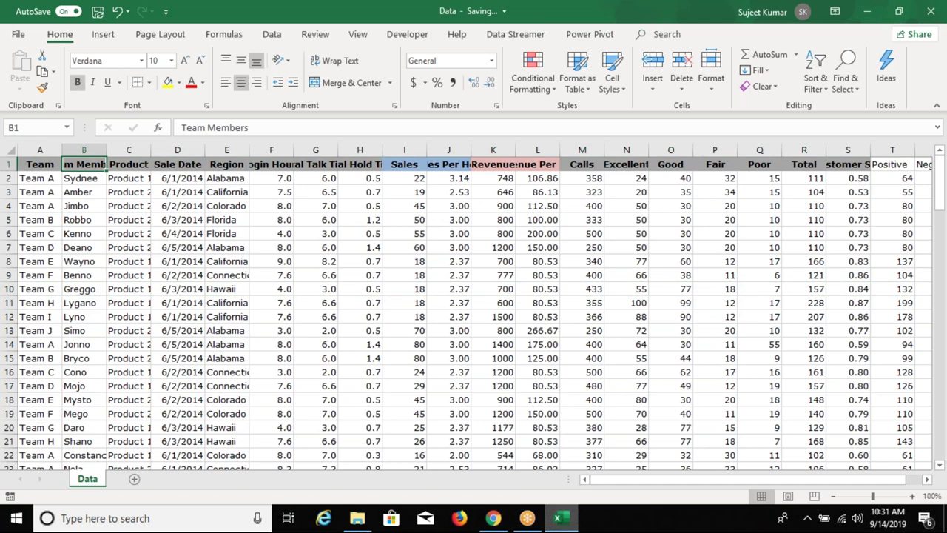
key(Left)
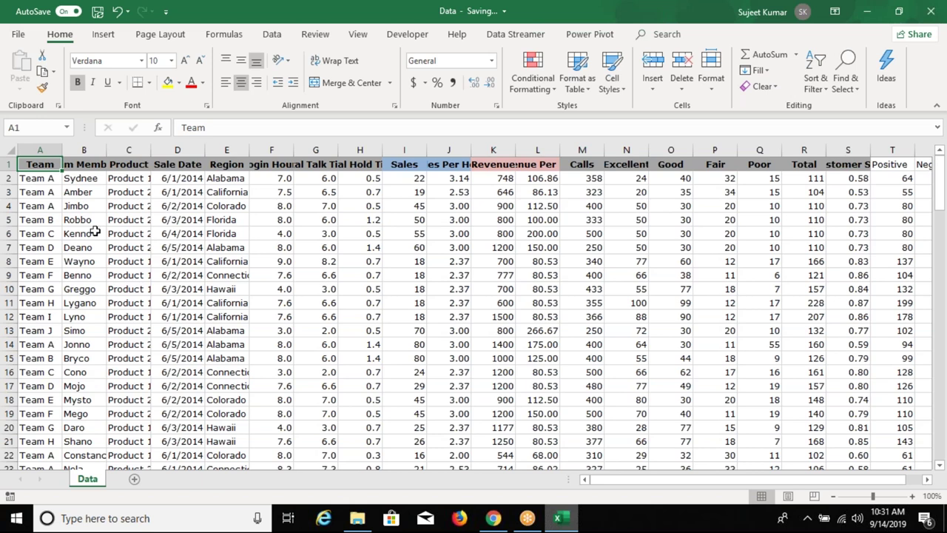
click(101, 39)
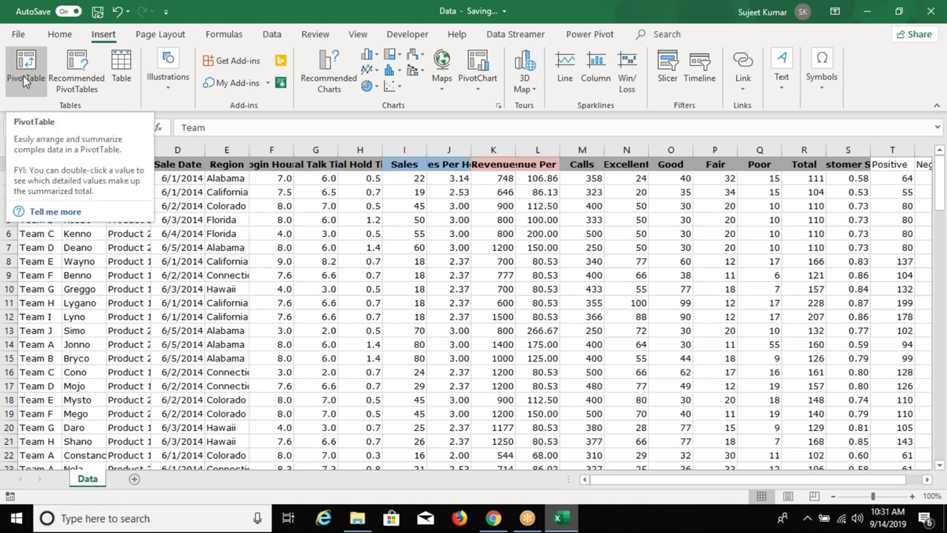
click(79, 90)
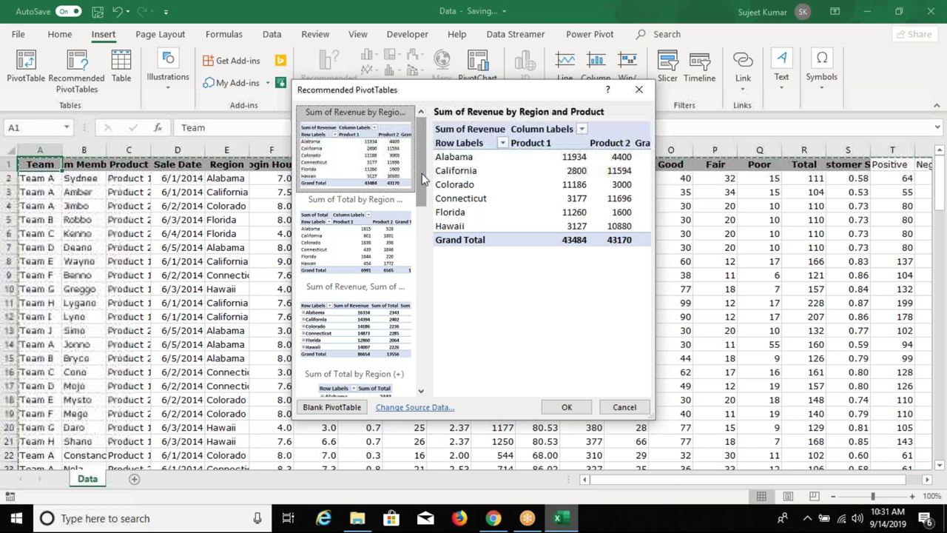
mouse_move(424, 185)
mouse_down()
mouse_move(425, 343)
mouse_move(422, 185)
mouse_up()
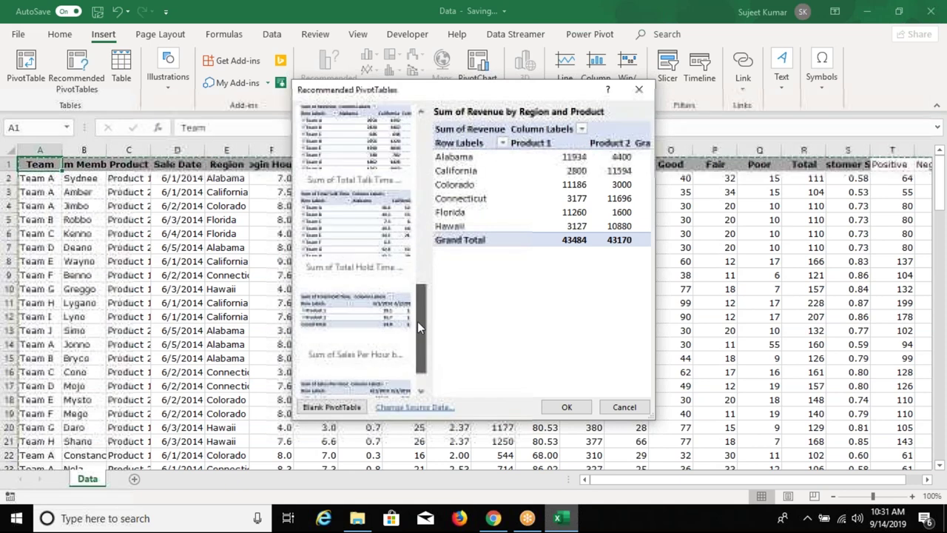
click(766, 232)
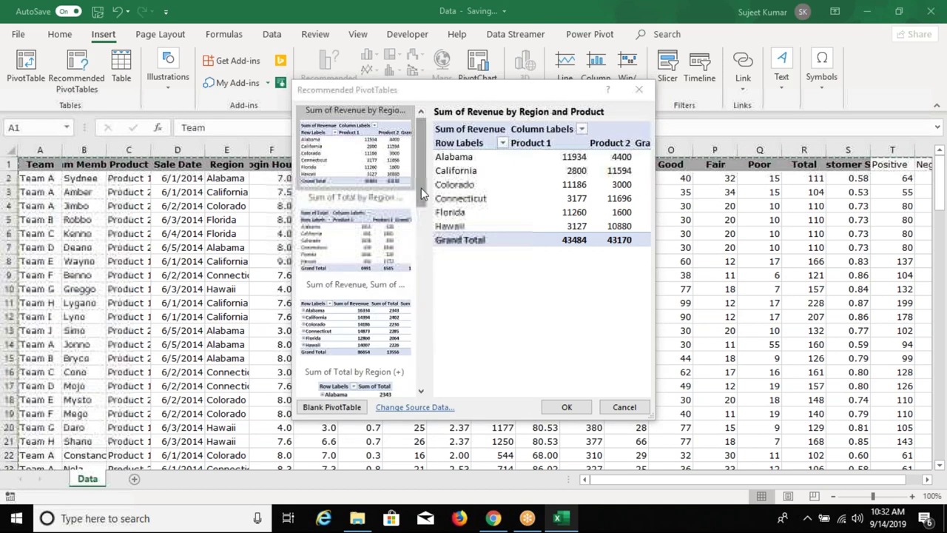
click(423, 225)
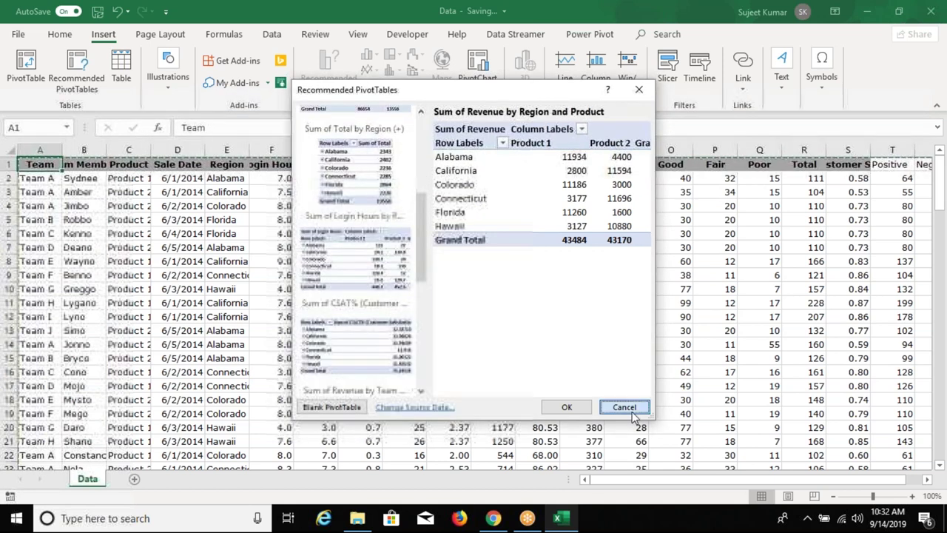
click(625, 407)
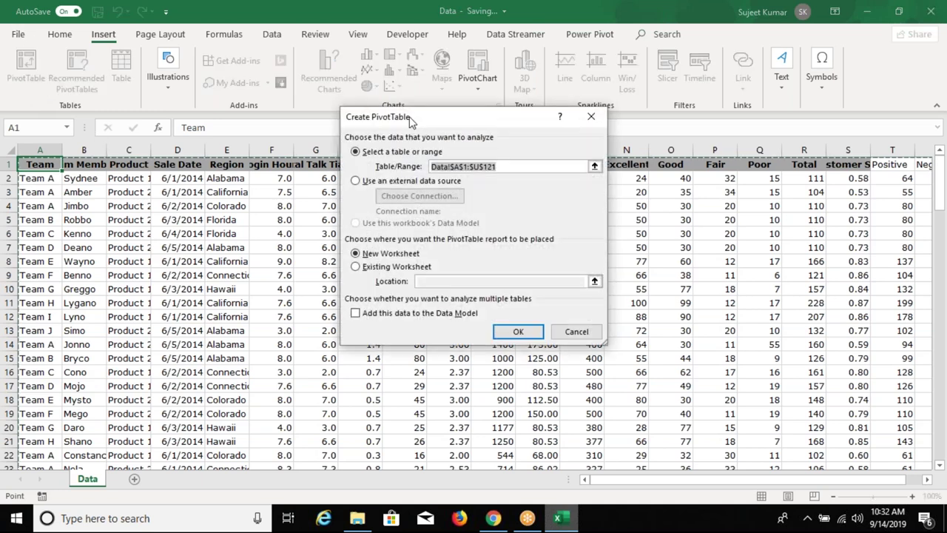
Create a new-sheet PivotTable of summed Sales, Region in rows and Product in columns (total 2739)
drag(410, 122, 373, 207)
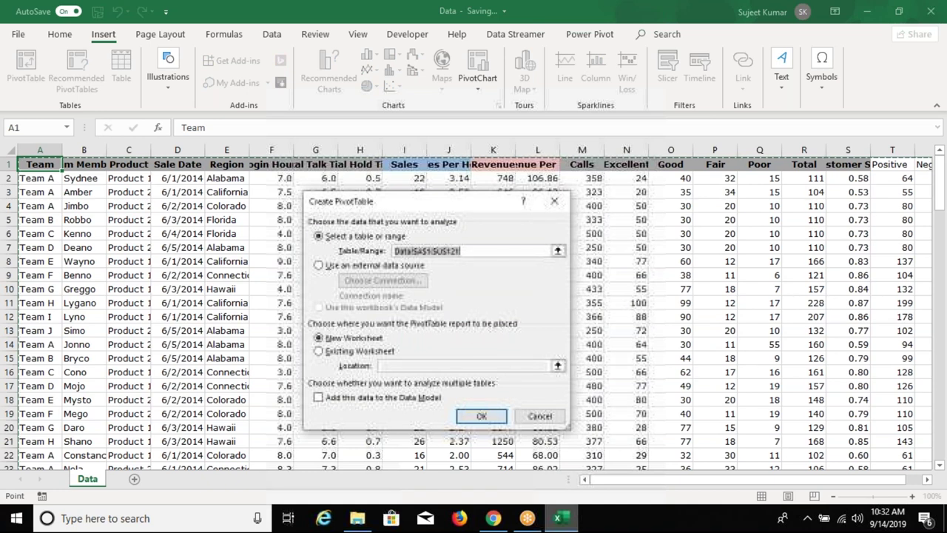
click(474, 419)
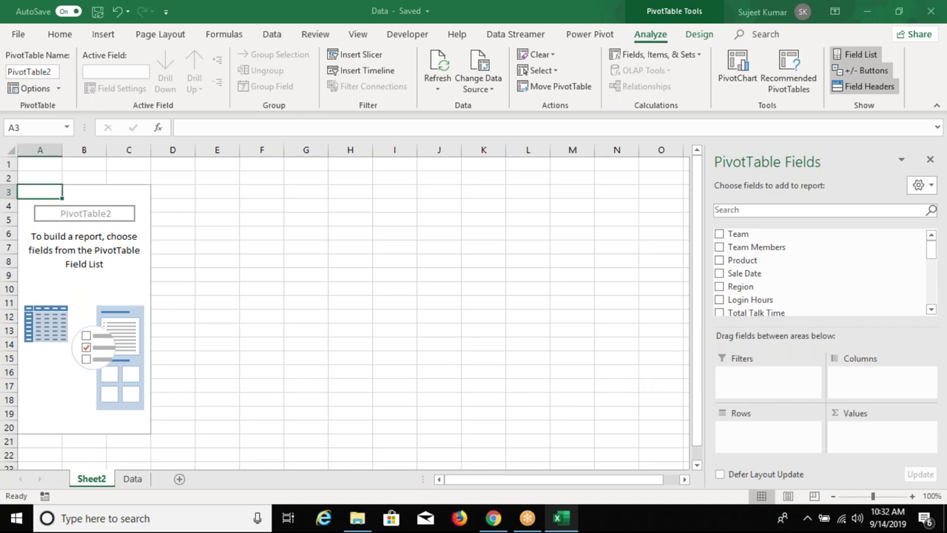
drag(740, 287, 770, 429)
drag(743, 260, 862, 373)
click(932, 310)
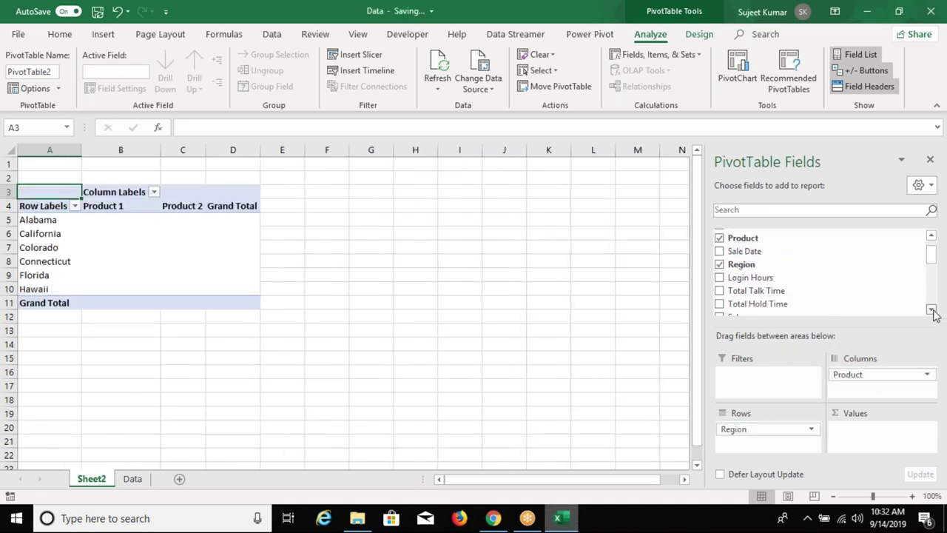
click(932, 310)
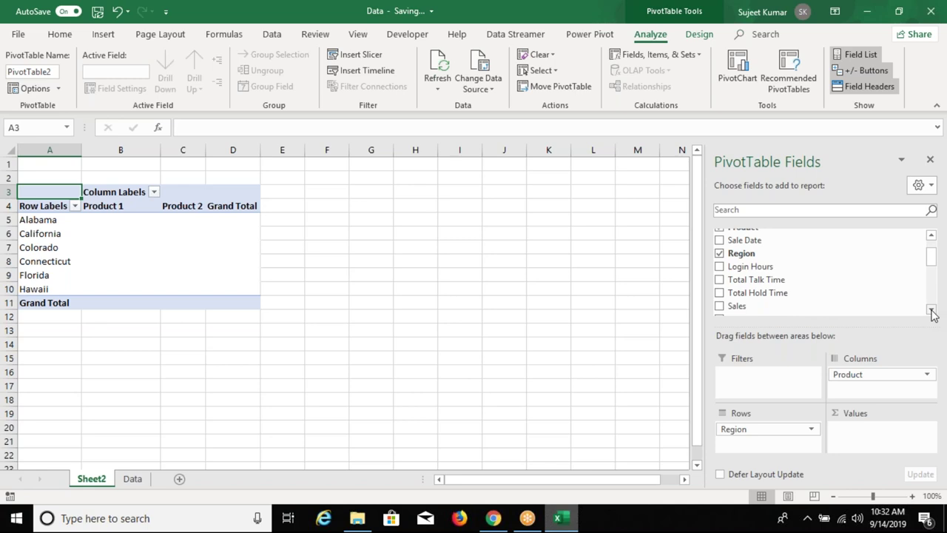
click(931, 310)
drag(792, 293, 854, 434)
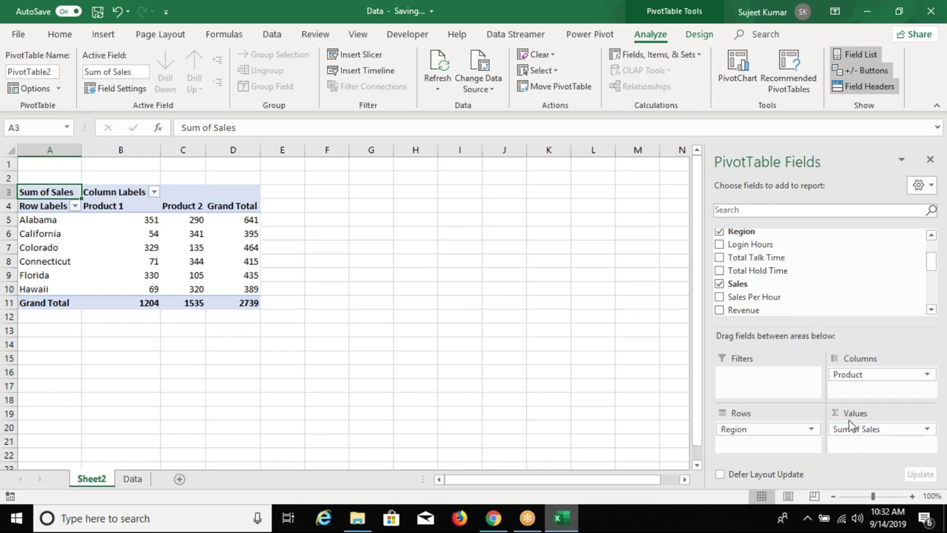
click(254, 301)
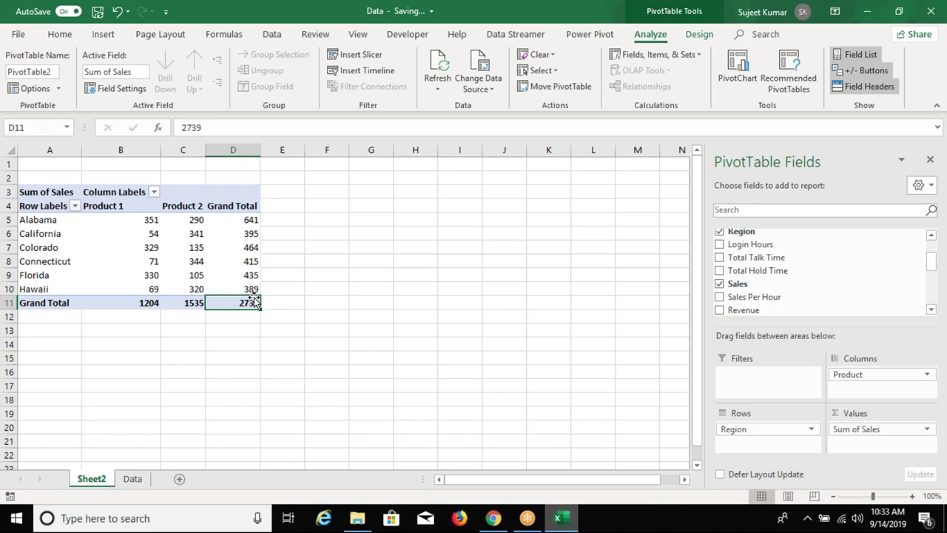
Rename the PivotTable's Row Labels header to Region
click(102, 242)
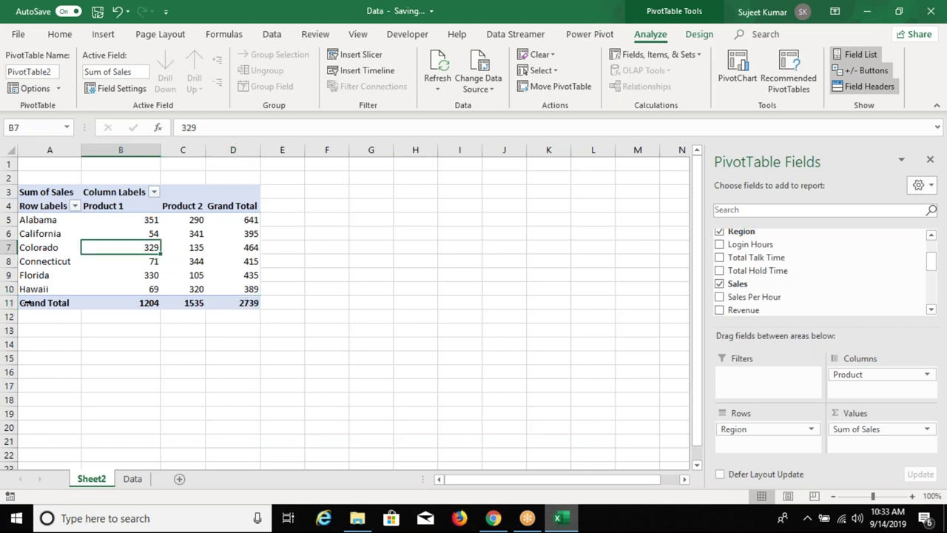
click(38, 206)
mouse_move(89, 243)
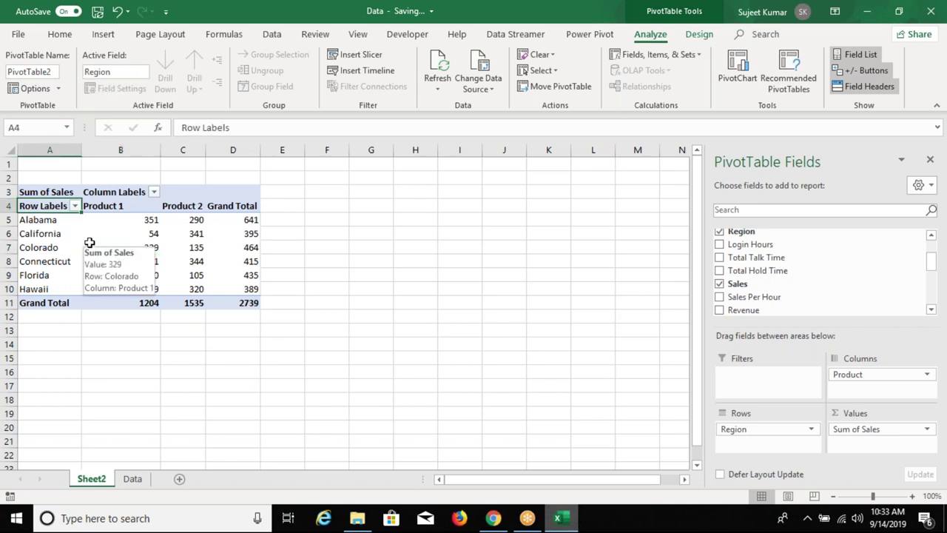
text(r)
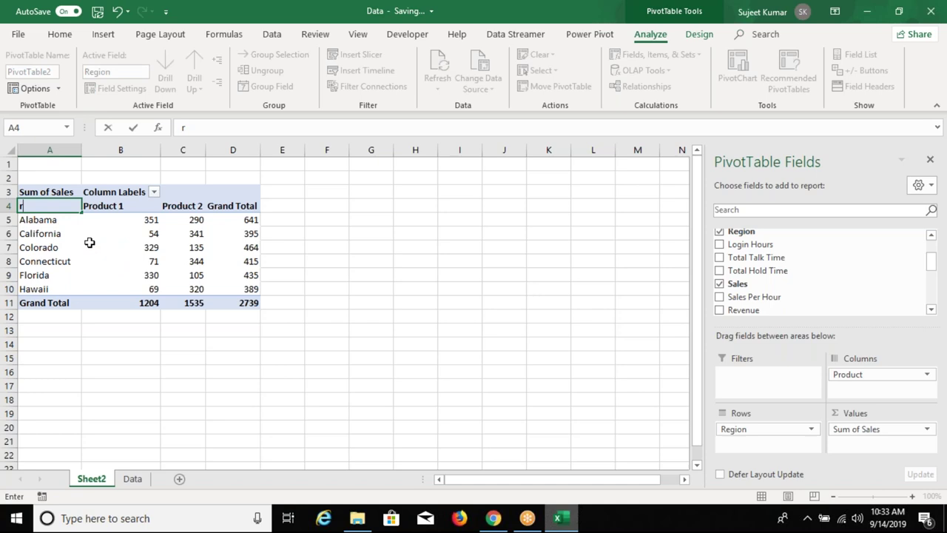
text(ERe)
text(gion)
key(Return)
Rename the Column Labels header to Product
key(Down)
key(Down)
key(Down)
key(Down)
key(Up)
key(Up)
key(Up)
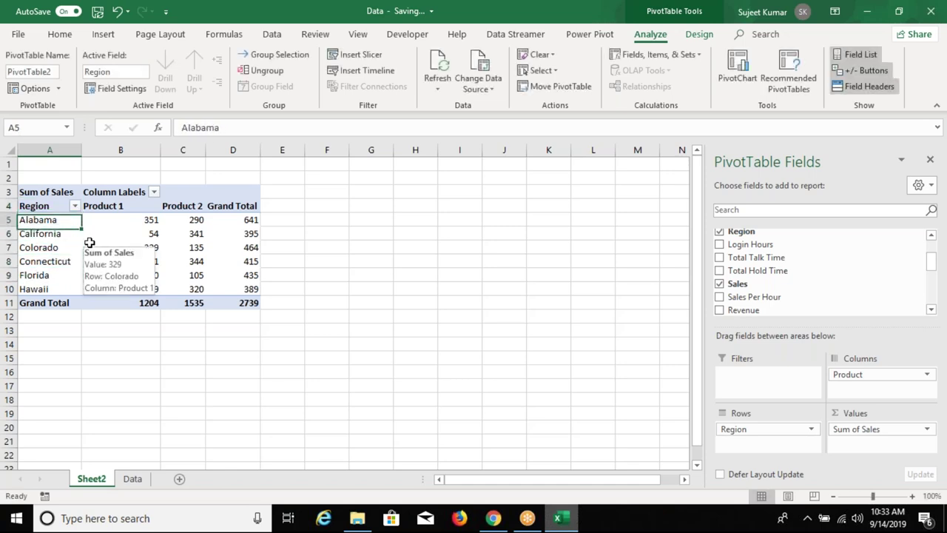
key(Right)
key(Up)
key(Right)
key(Right)
key(Left)
key(Left)
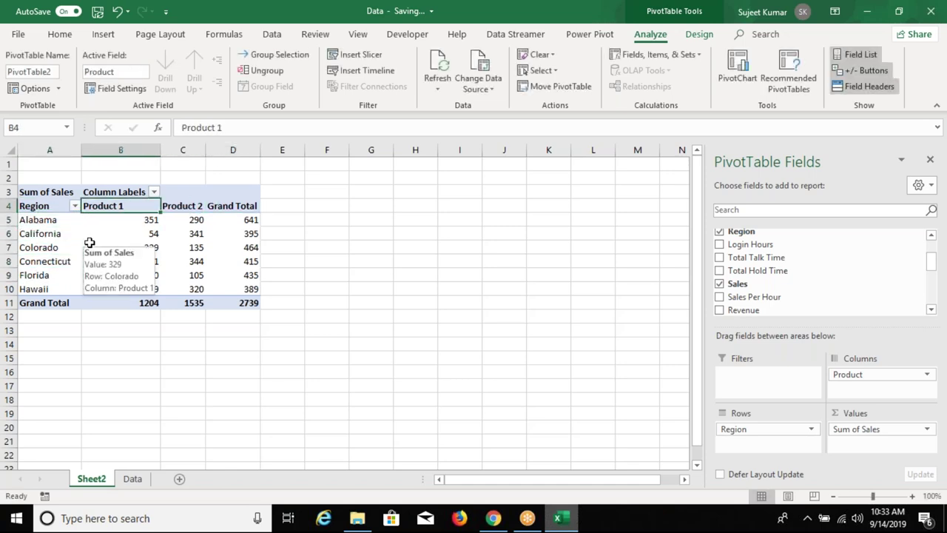
key(Up)
text(Product 1)
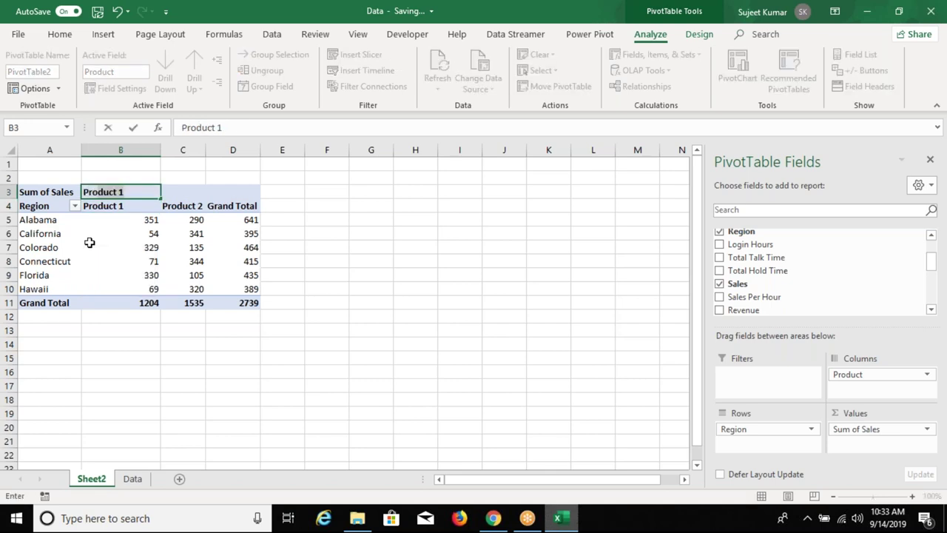
key(Return)
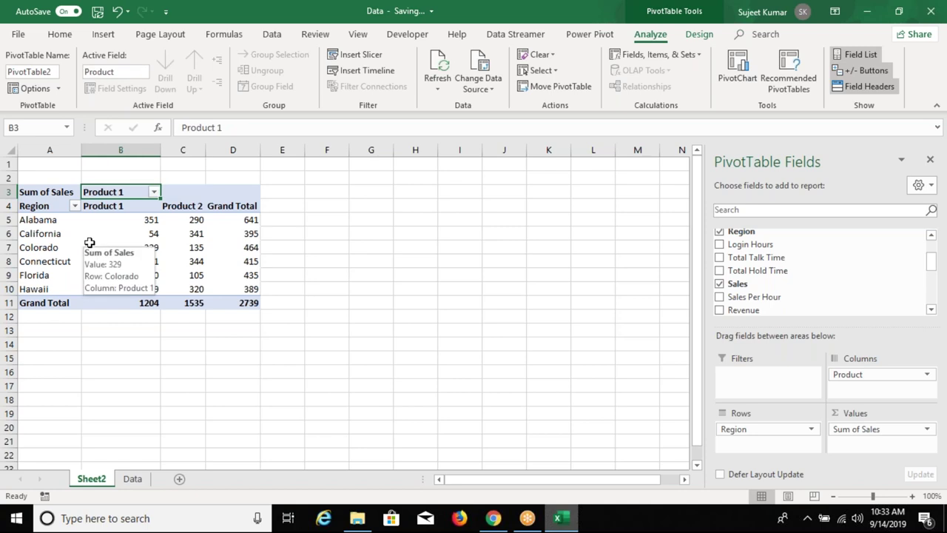
key(F2)
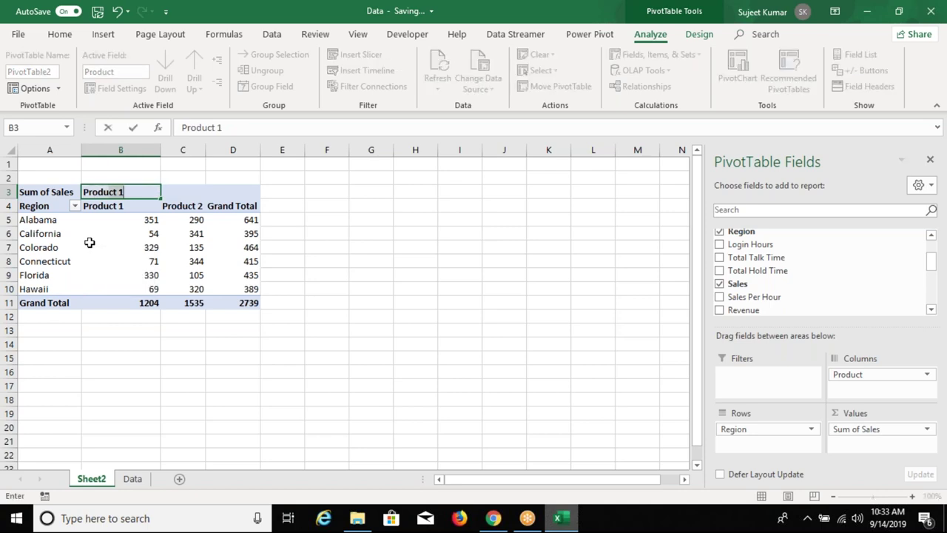
key(Return)
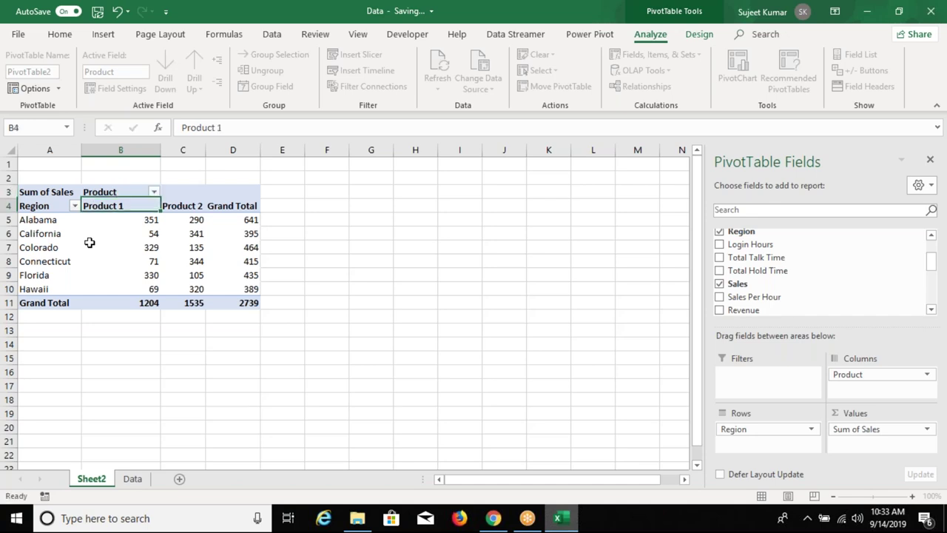
Return to the Alabama cell and select the pivot table's header and value cells
key(Right)
key(Right)
key(Down)
key(Down)
key(Down)
key(Home)
key(Up)
key(Up)
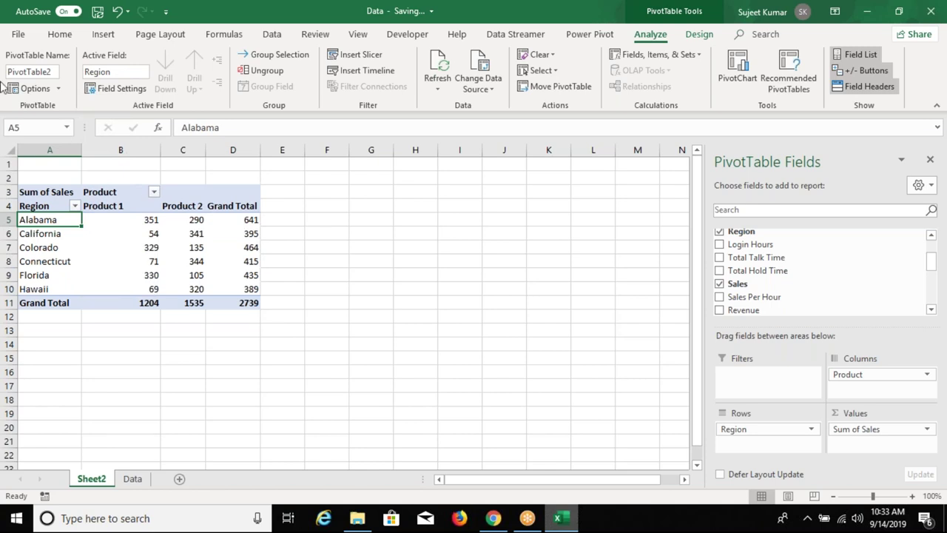
click(59, 35)
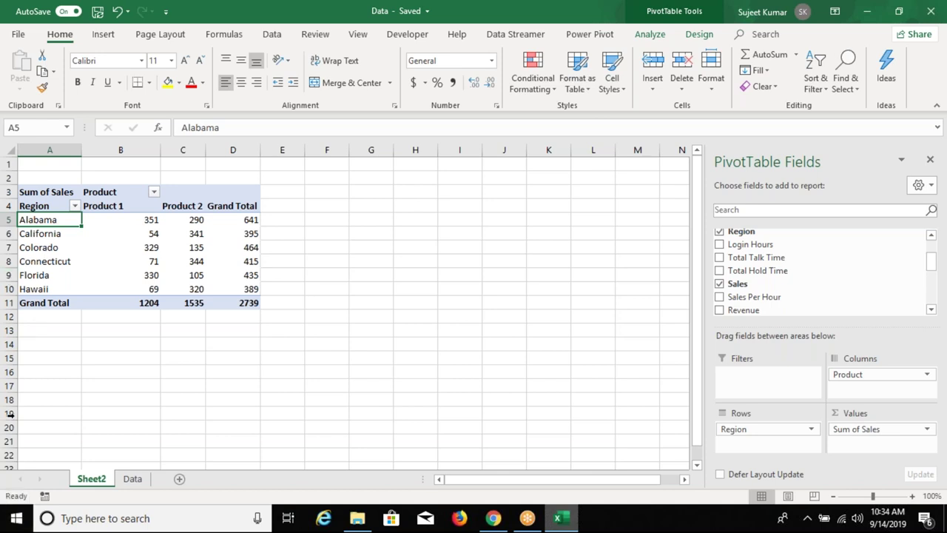
drag(47, 206, 226, 288)
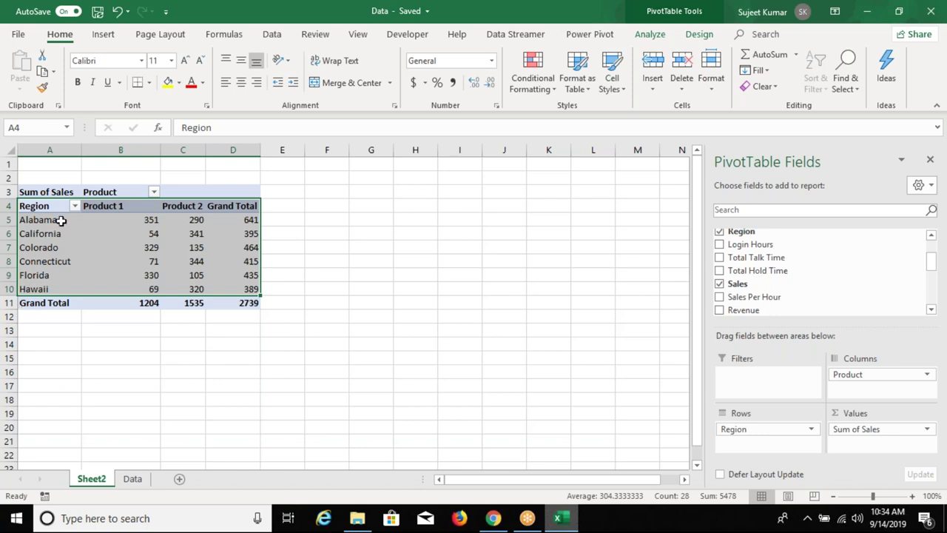
Apply a grey Medium PivotTable style to the Region pivot table
click(74, 238)
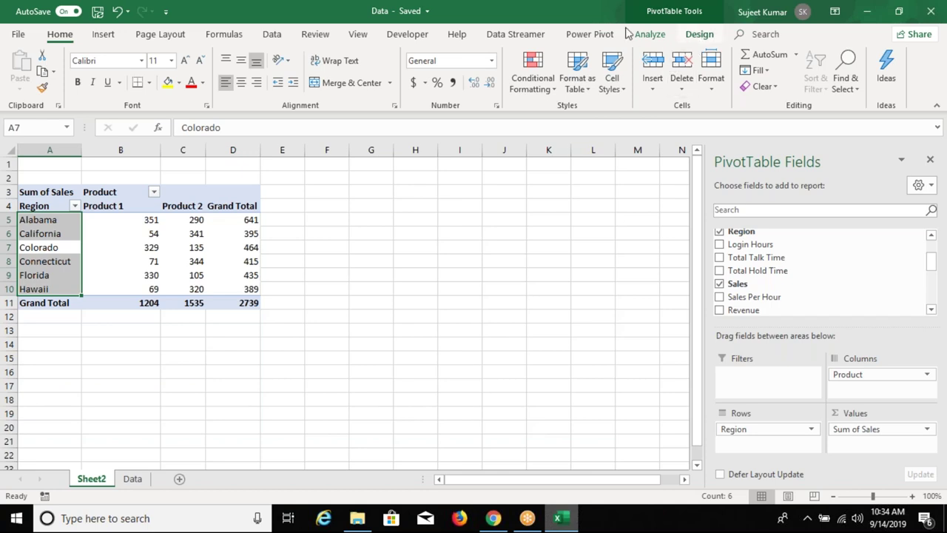
key(Right)
key(Right)
click(699, 34)
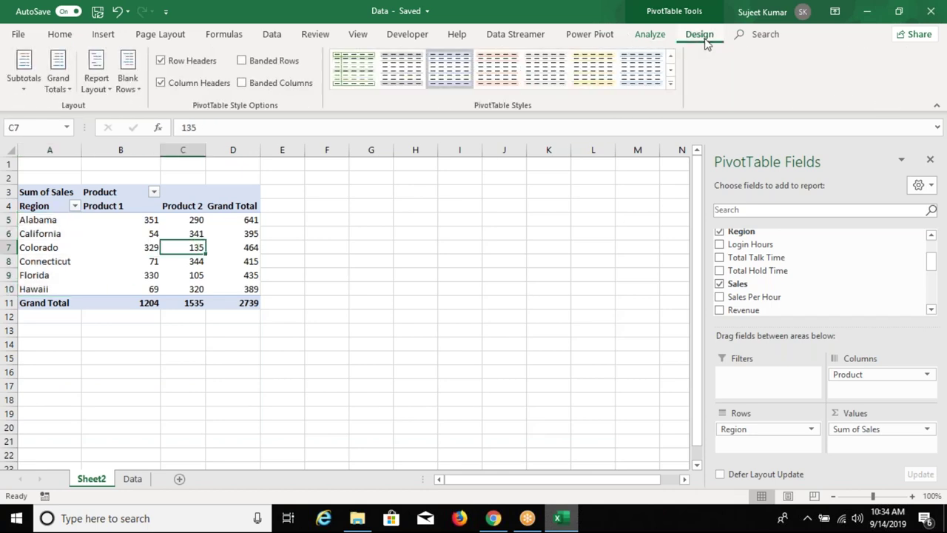
click(671, 85)
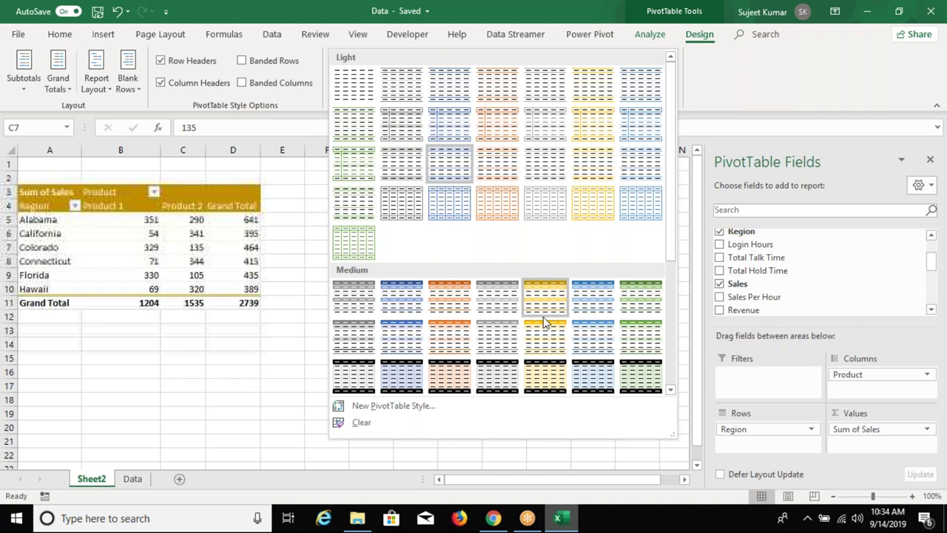
scroll(545, 322, down, 3)
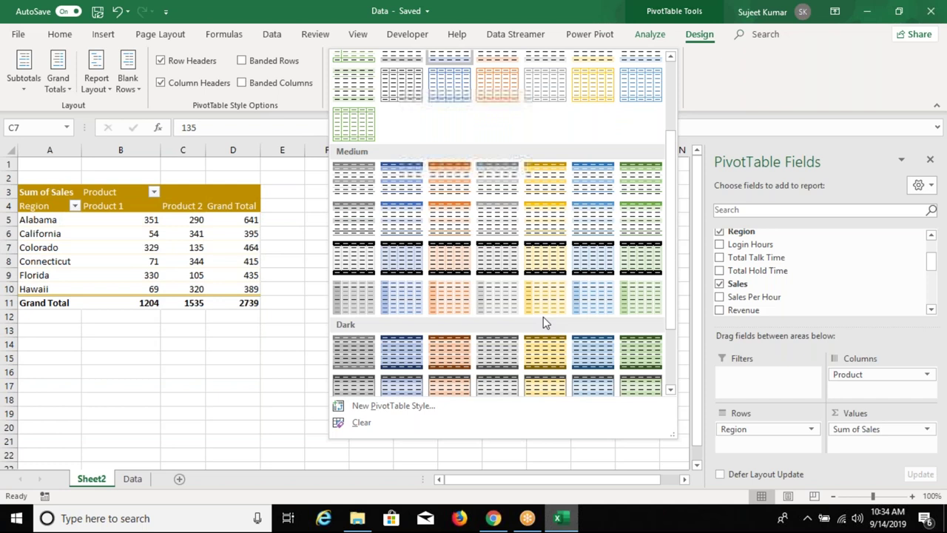
scroll(543, 317, down, 2)
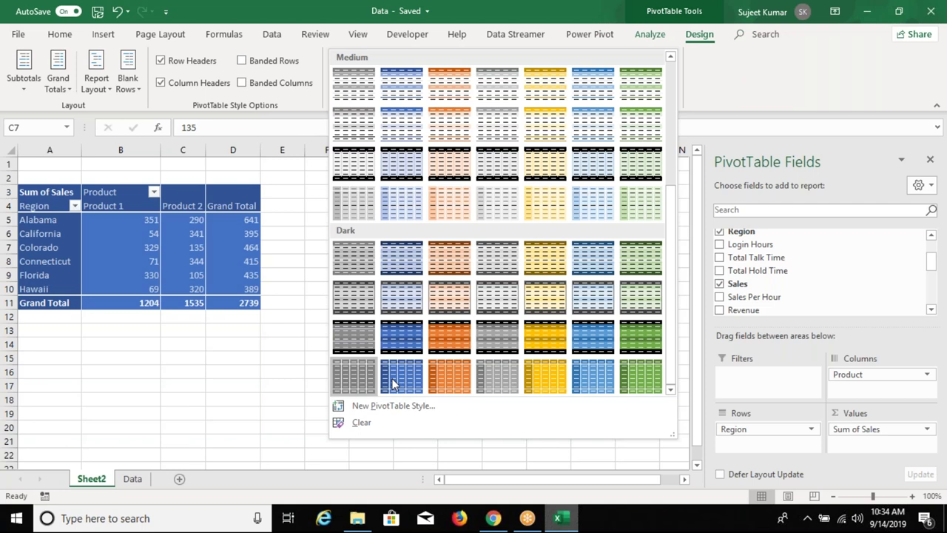
scroll(393, 383, up, 5)
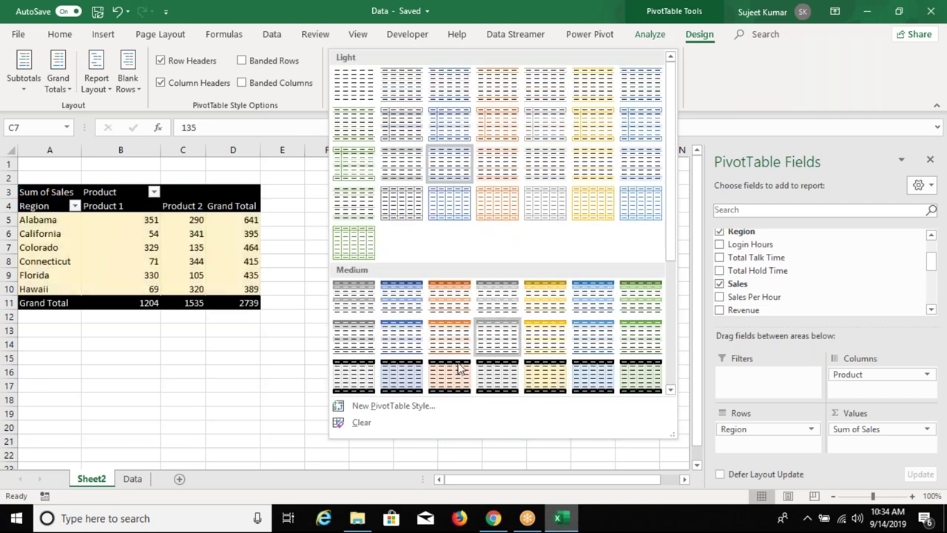
click(340, 345)
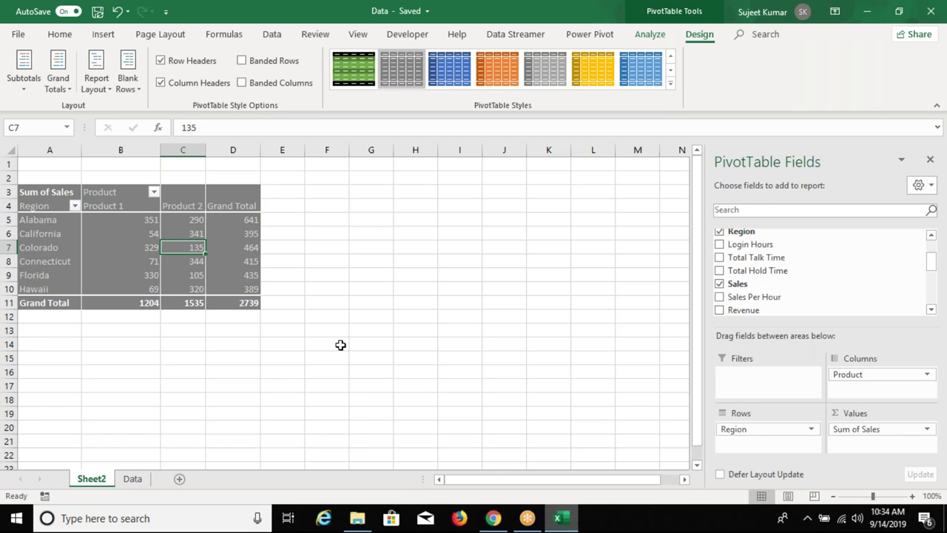
click(109, 39)
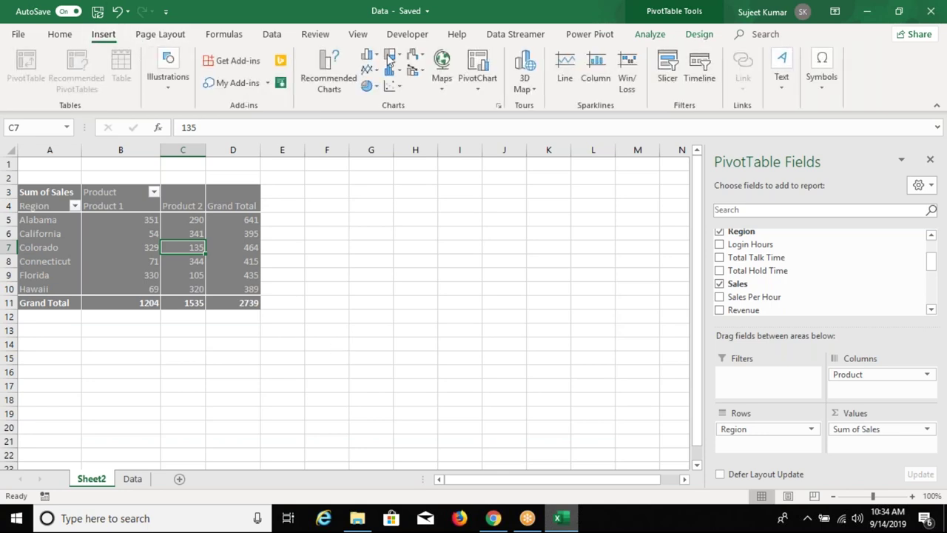
Insert a clustered column PivotChart, place it right of the pivot table and enlarge it
click(642, 39)
click(725, 80)
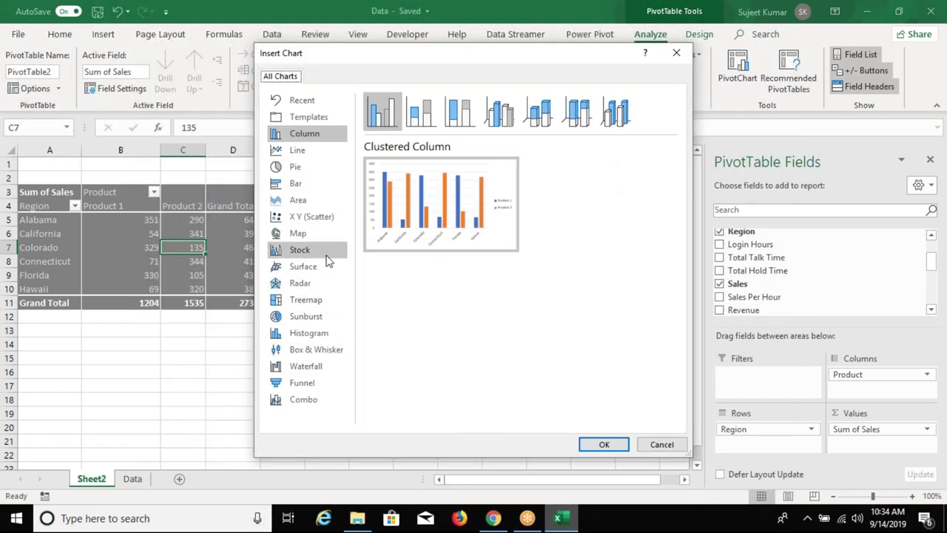
click(603, 444)
drag(315, 235, 397, 177)
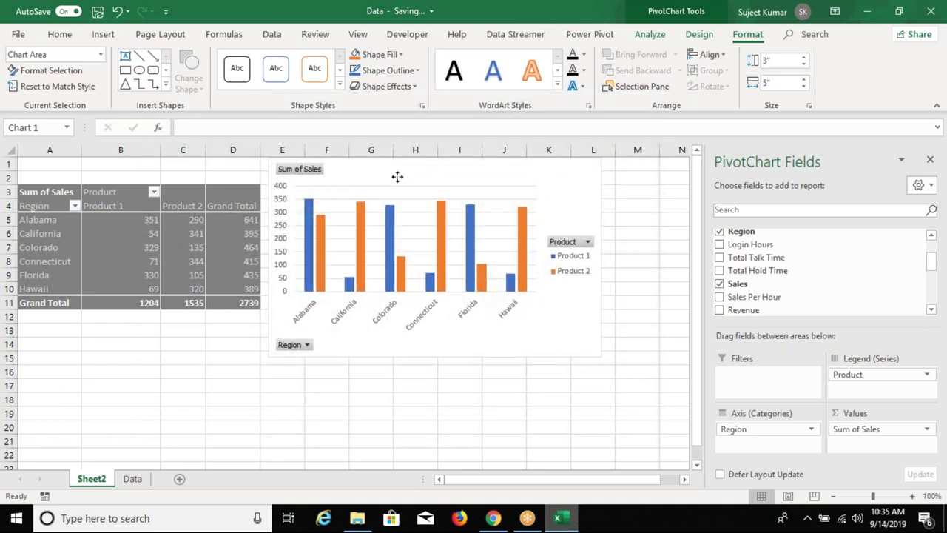
drag(601, 357, 669, 371)
click(543, 413)
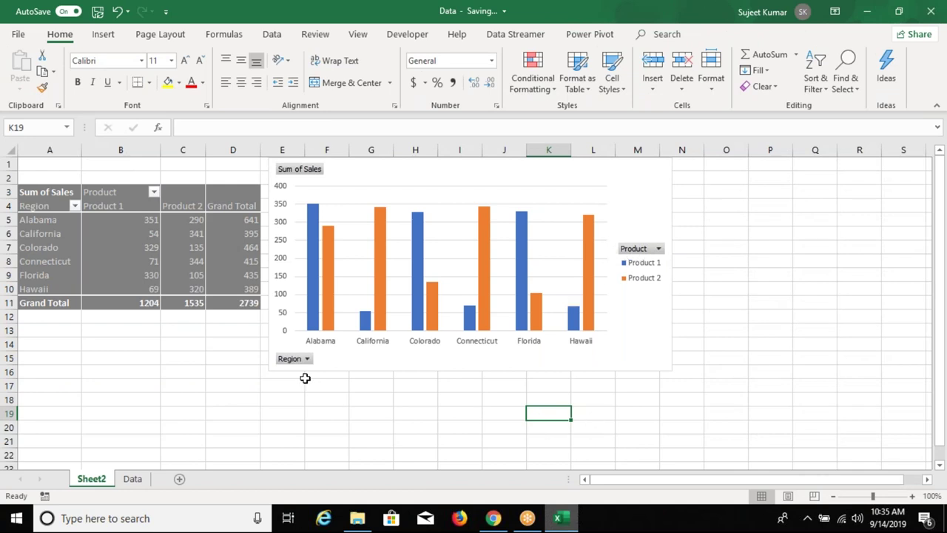
Hide all field buttons on the Sum of Sales PivotChart
right_click(291, 175)
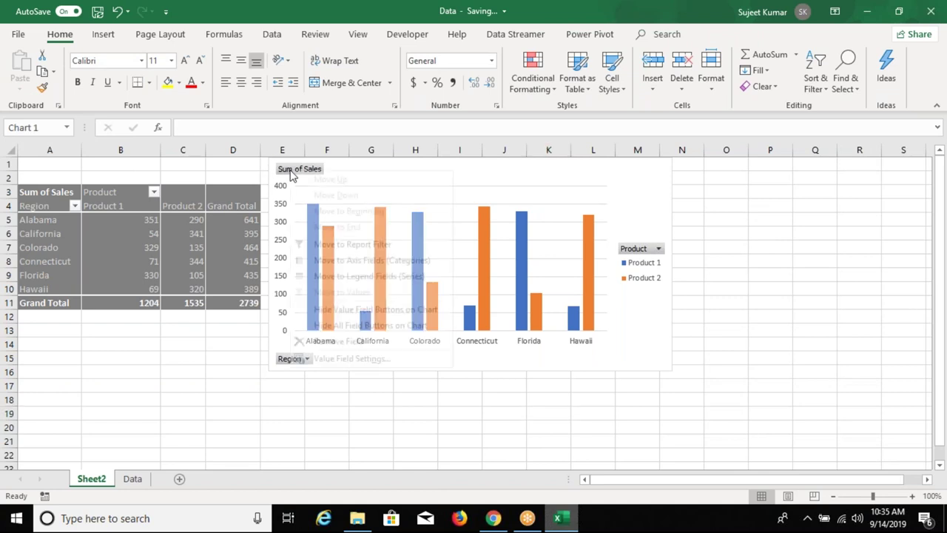
click(366, 326)
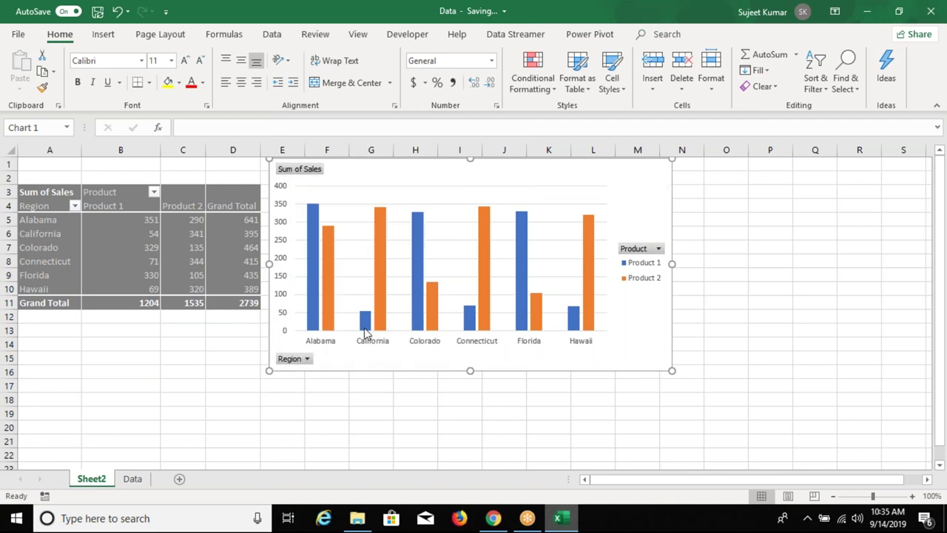
click(179, 373)
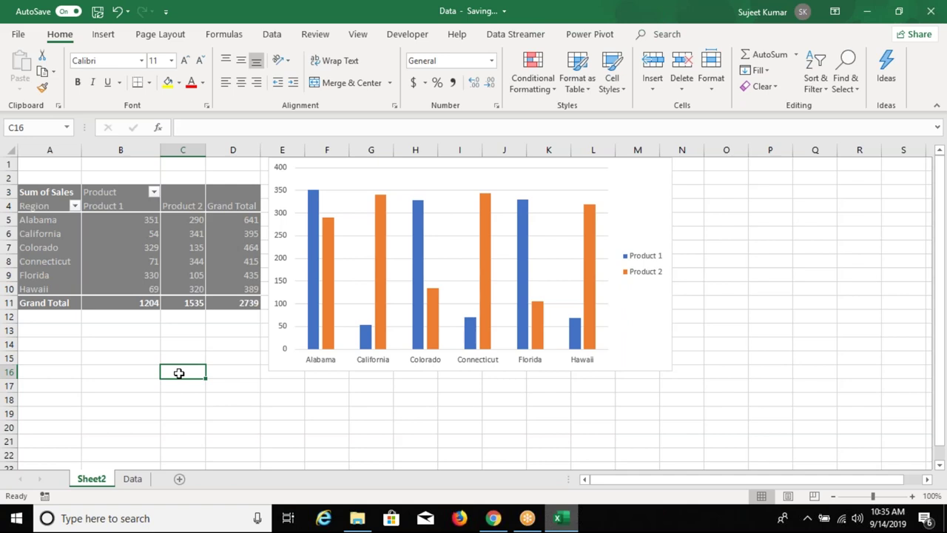
click(290, 362)
Shrink the PivotChart slightly from its bottom-right corner
mouse_move(672, 370)
mouse_down()
mouse_move(633, 306)
mouse_move(629, 314)
mouse_up()
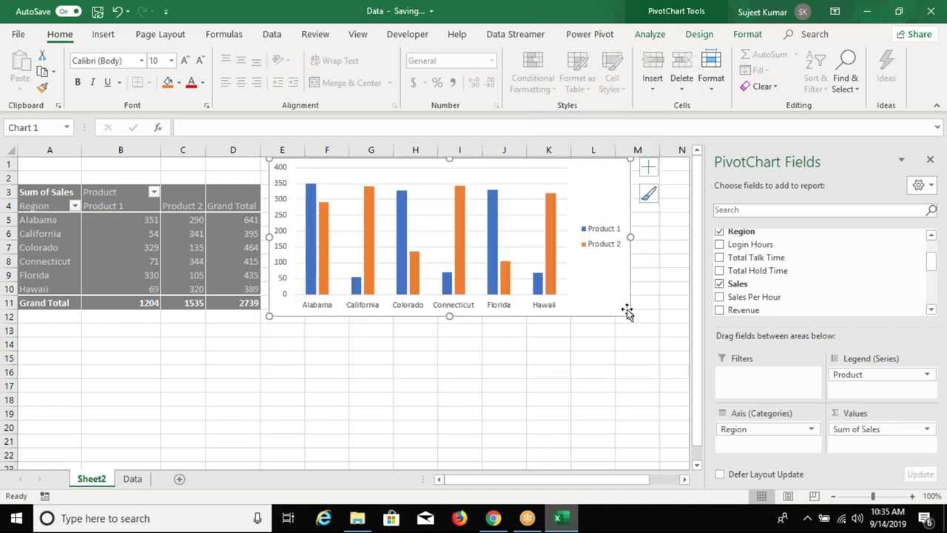
drag(631, 316, 637, 321)
click(606, 254)
click(600, 275)
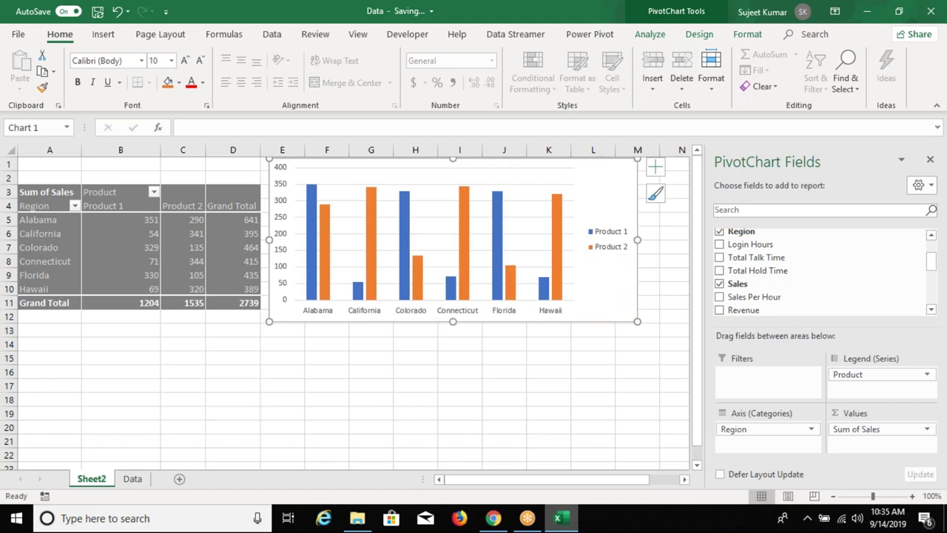
Apply the dark chart style with outlined bars to the PivotChart
click(705, 32)
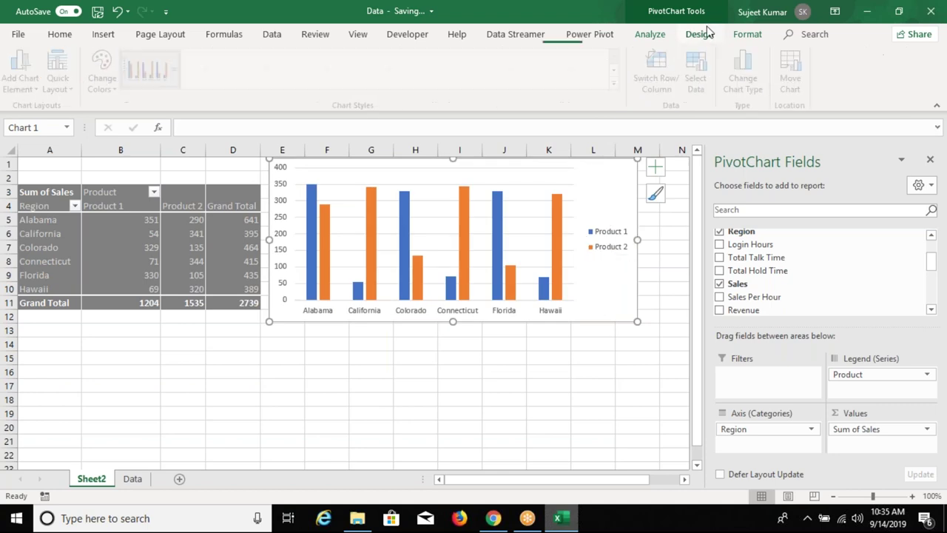
click(620, 84)
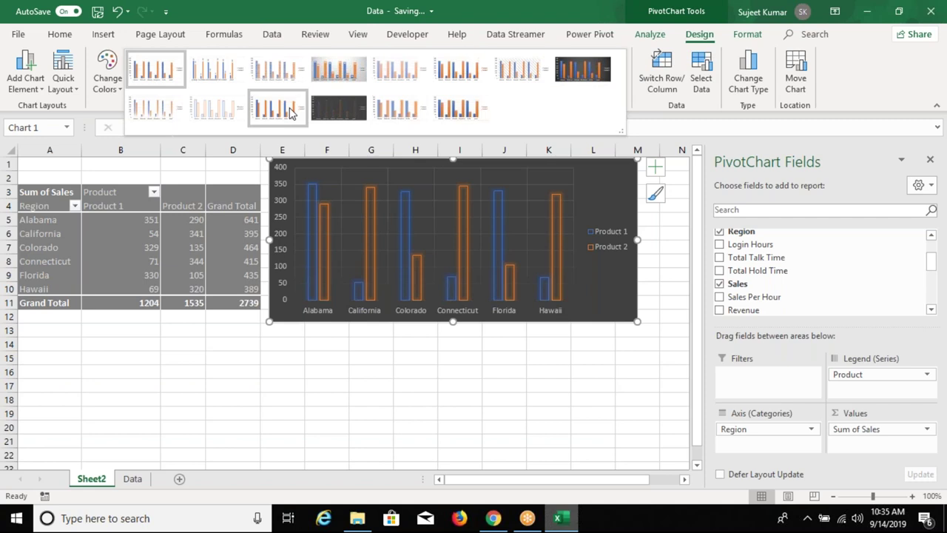
click(323, 111)
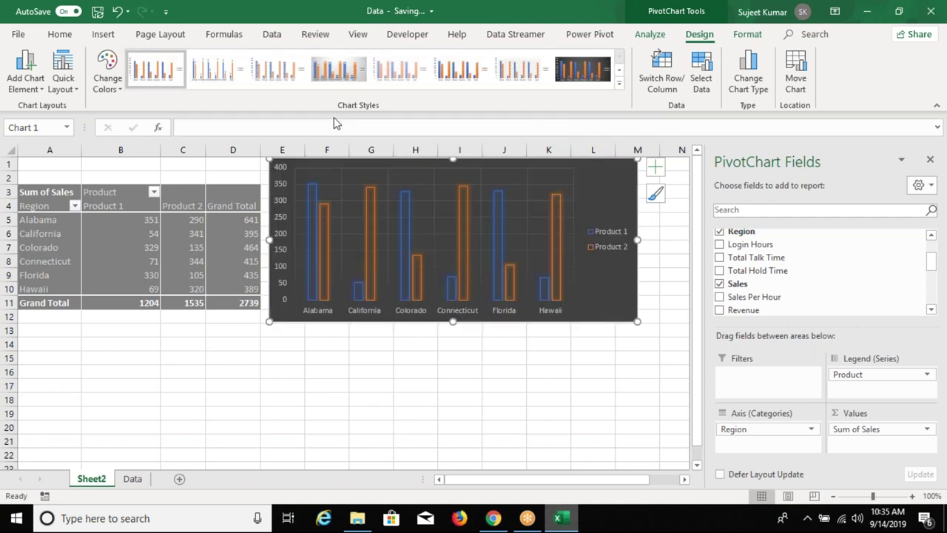
click(400, 384)
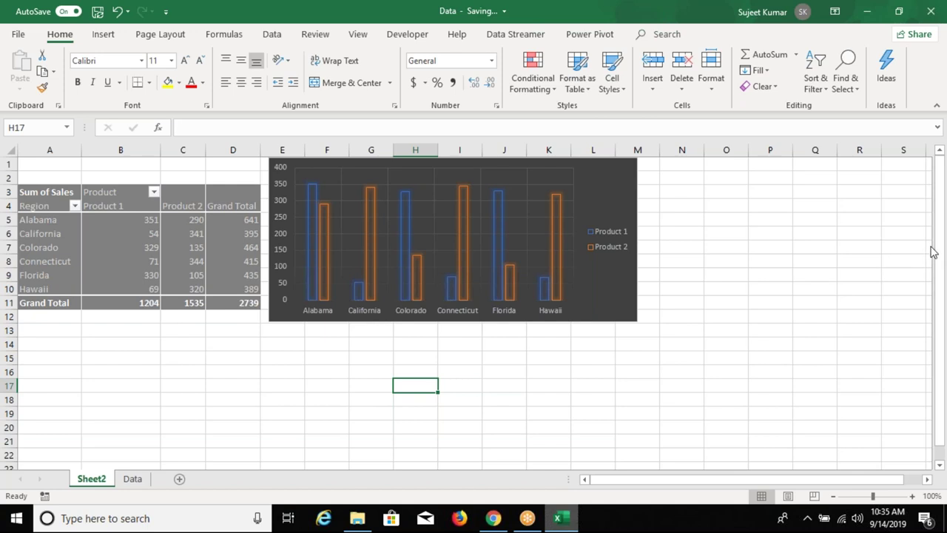
Delete the sales PivotChart from Sheet2
click(629, 181)
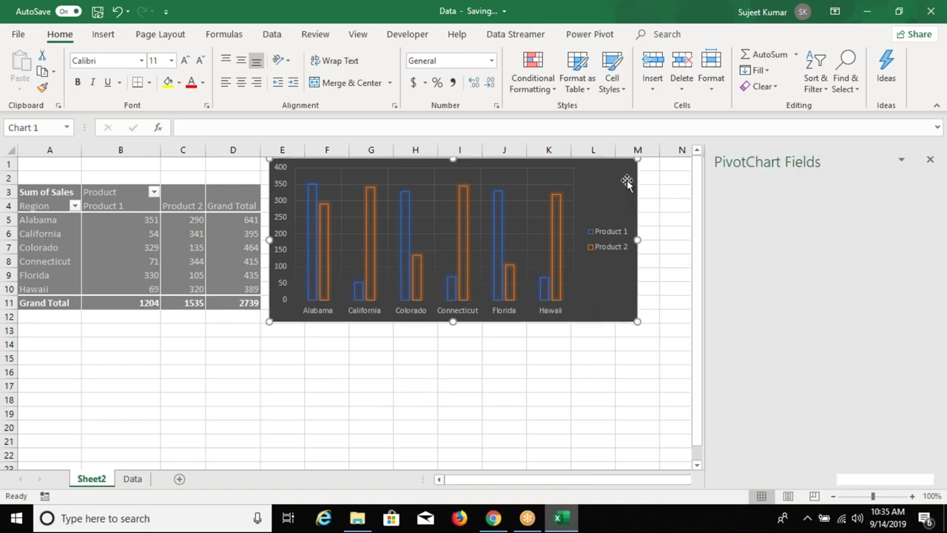
key(Delete)
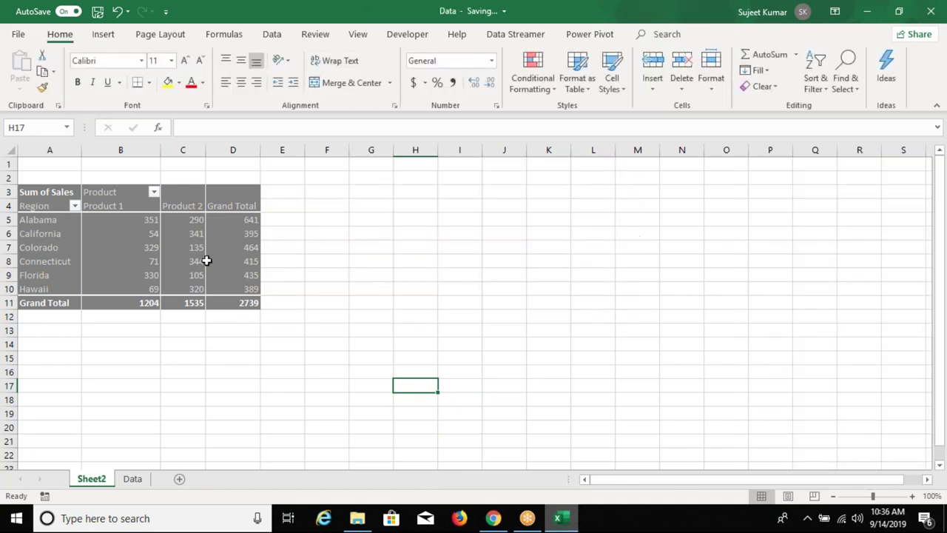
click(233, 261)
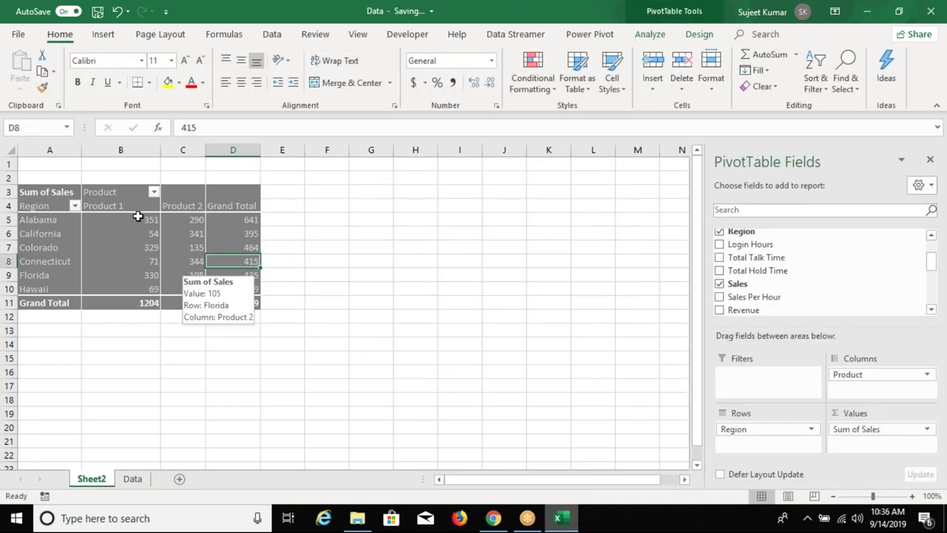
Remove the Product field from the PivotTable's Columns area
drag(120, 207, 236, 220)
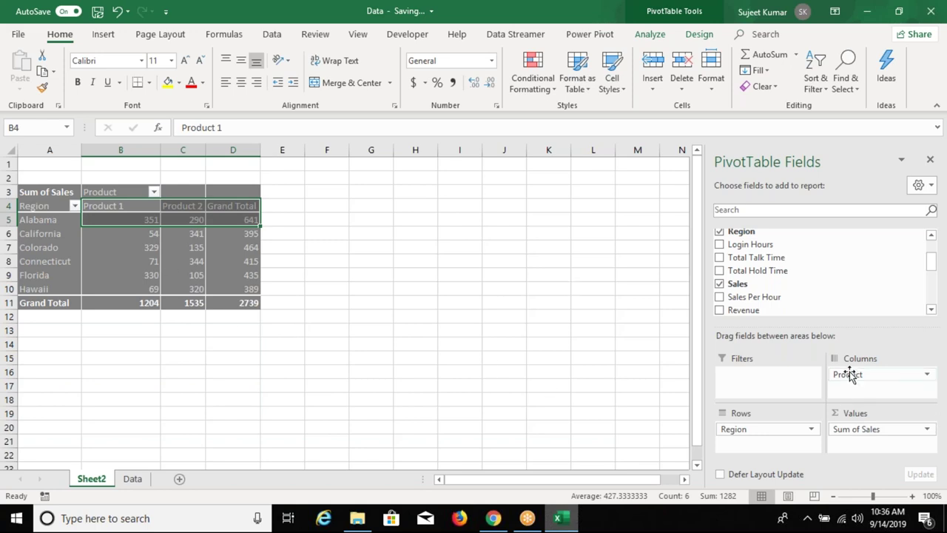
drag(92, 205, 179, 206)
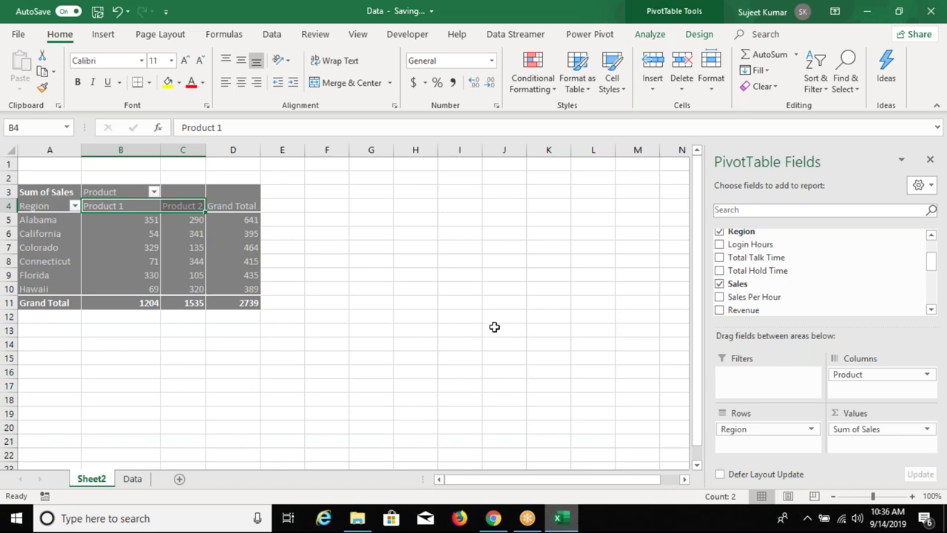
drag(849, 378, 833, 285)
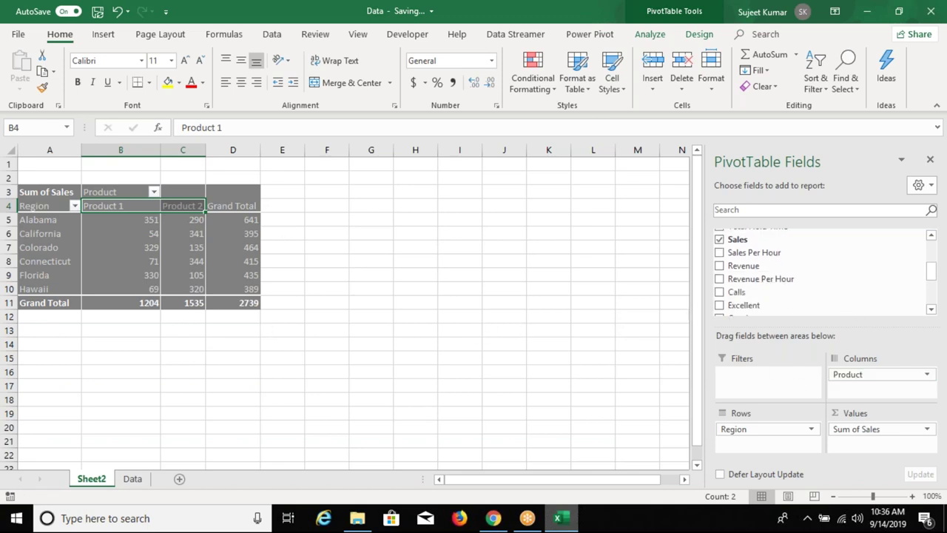
Add Team Members to the PivotTable columns and browse the per-agent sales columns
drag(934, 278, 933, 247)
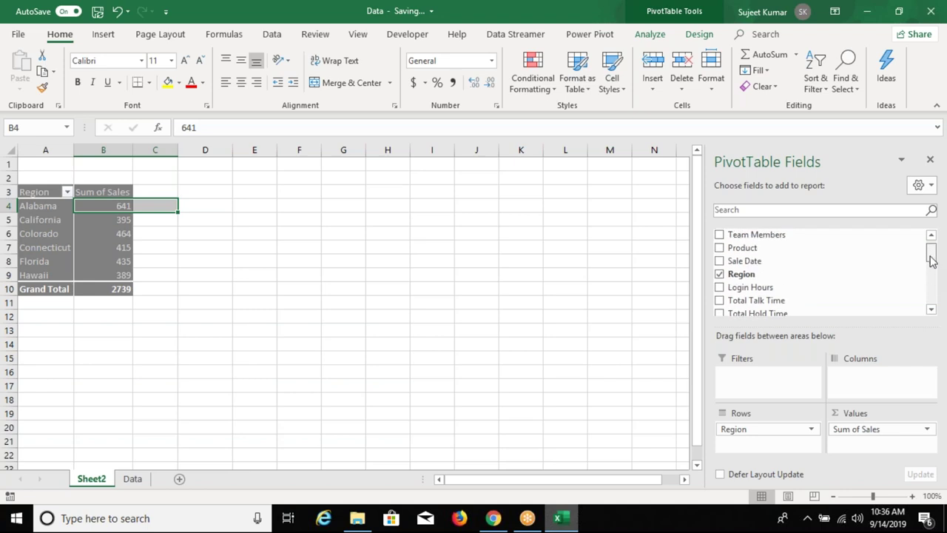
drag(806, 249, 865, 385)
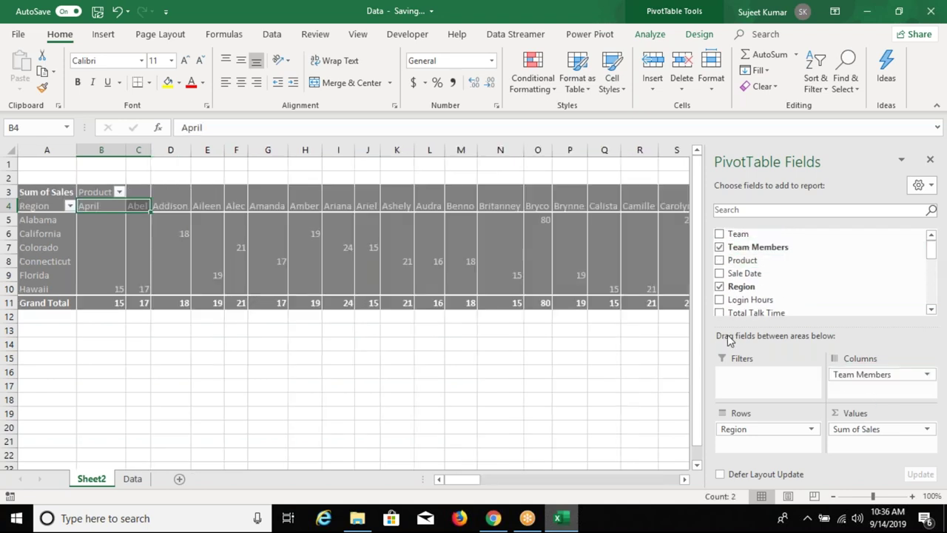
key(Right)
key(Right)
key(Right)
key(Right)
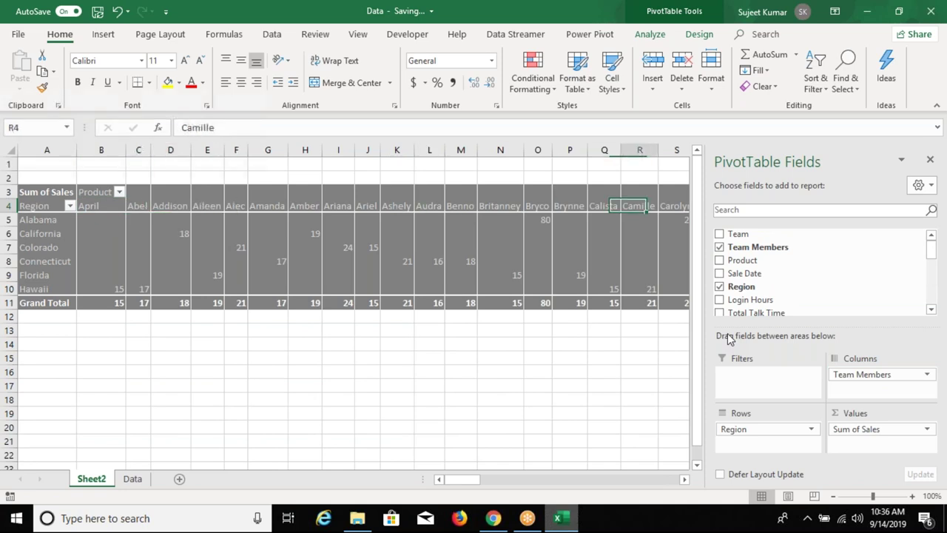
key(Right)
key(Right)
key(Right)
key(Right)
key(Right)
key(Right)
key(Right)
key(Right)
key(Right)
key(Right)
key(Right)
key(Right)
key(Right)
key(Right)
key(Right)
key(Right)
key(Right)
key(Right)
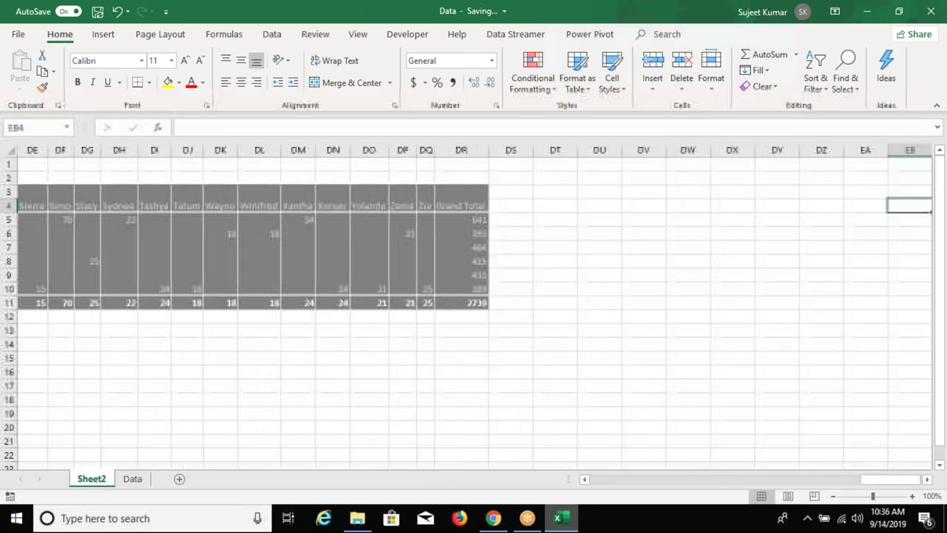
key(Right)
key(Right)
key(Right)
key(Left)
key(Left)
key(Left)
key(Left)
key(Left)
key(Left)
key(Left)
key(Left)
key(Left)
key(Left)
key(Left)
key(Left)
key(Left)
key(Left)
key(Left)
key(Left)
key(Left)
key(Left)
key(Left)
key(Left)
key(Left)
key(Left)
key(Left)
key(Left)
key(Left)
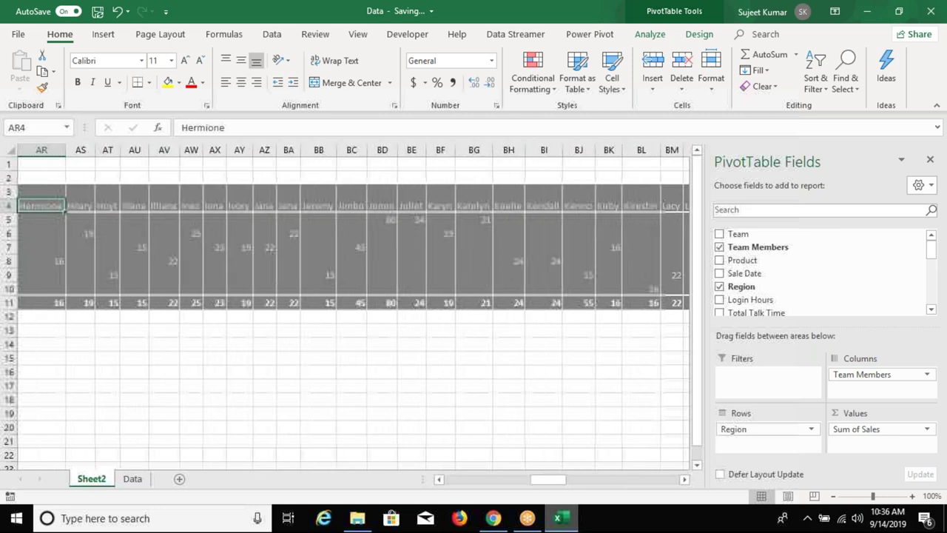
key(Left)
key(Left)
key(Left)
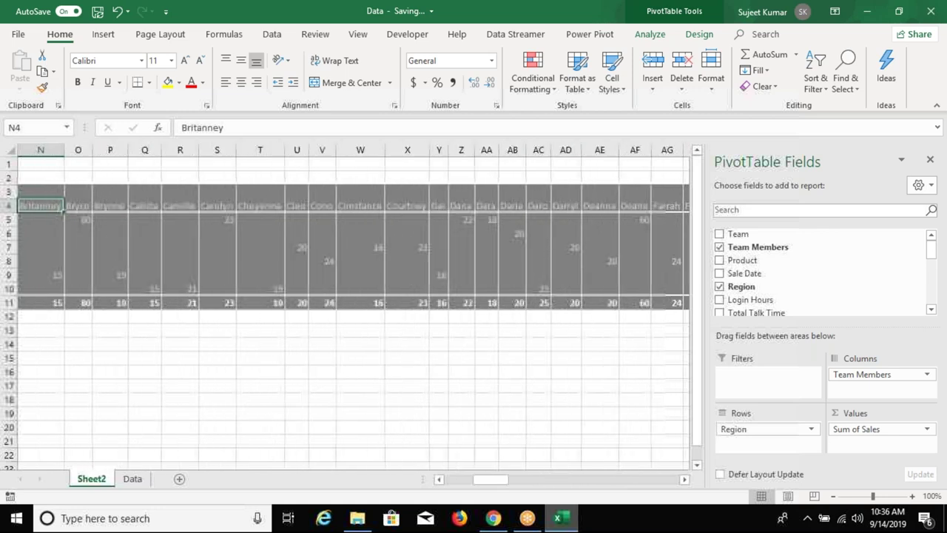
key(Left)
key(Left)
key(Left)
key(Left)
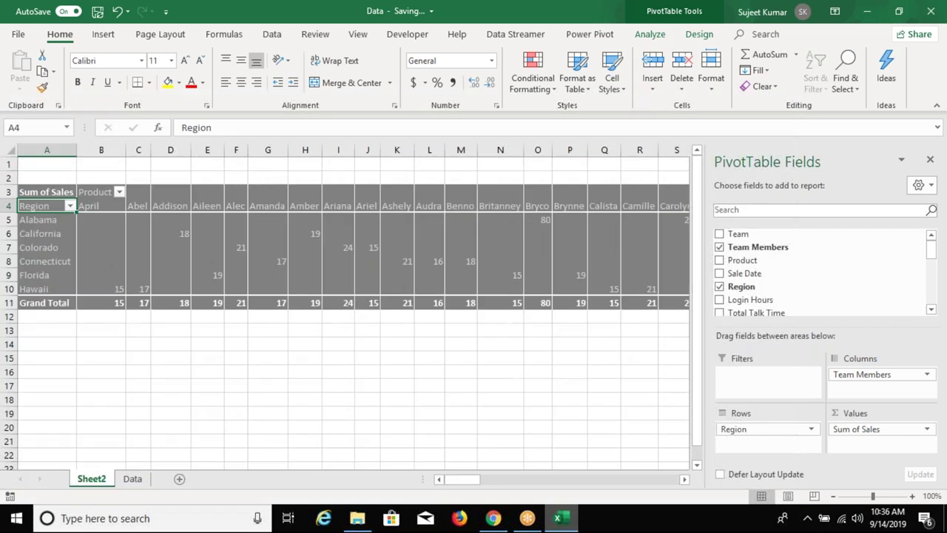
drag(885, 375, 769, 444)
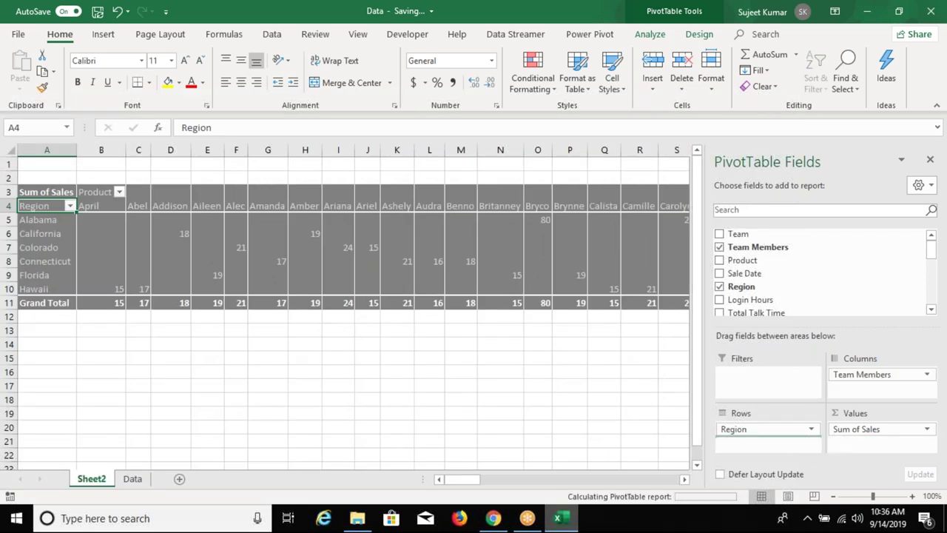
Collapse the Alabama and California groups, then collapse and expand all regions
scroll(74, 330, down, 1)
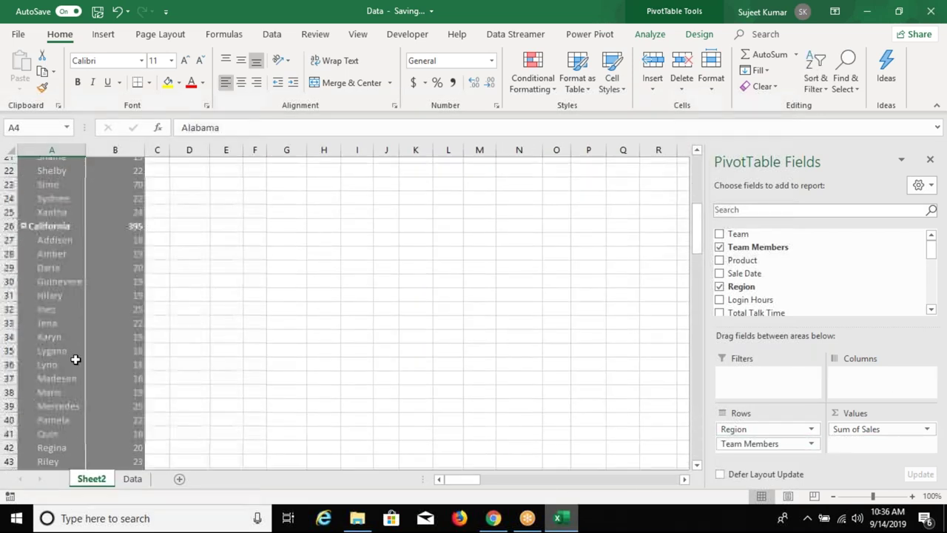
scroll(76, 358, up, 1)
click(24, 206)
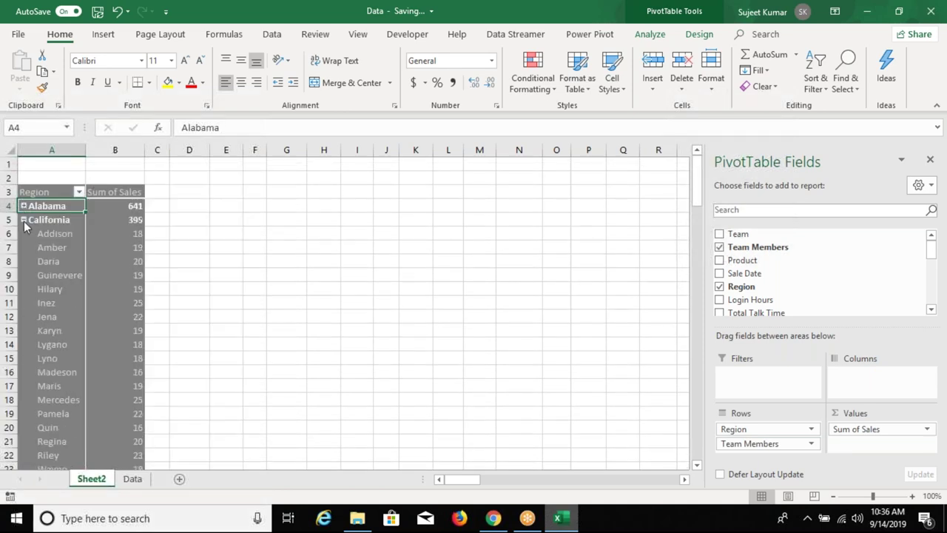
click(23, 219)
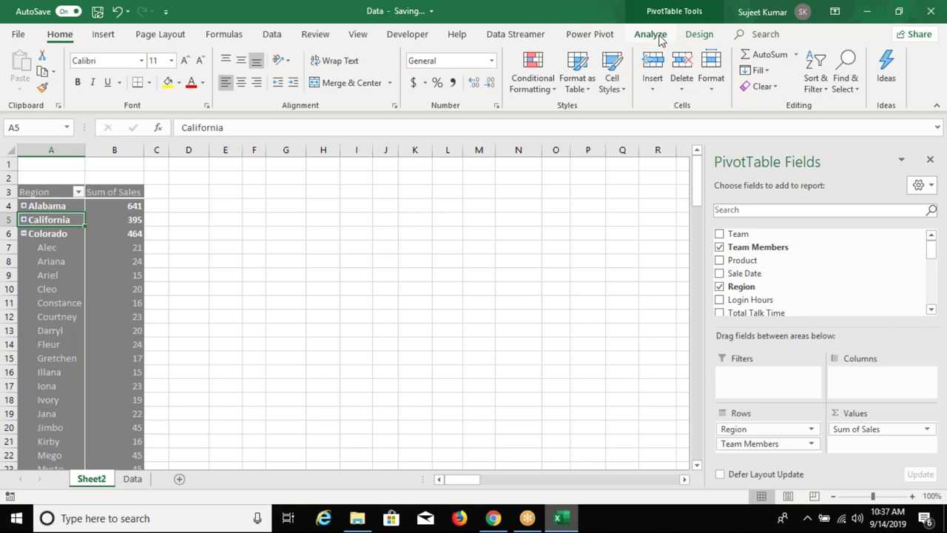
click(659, 40)
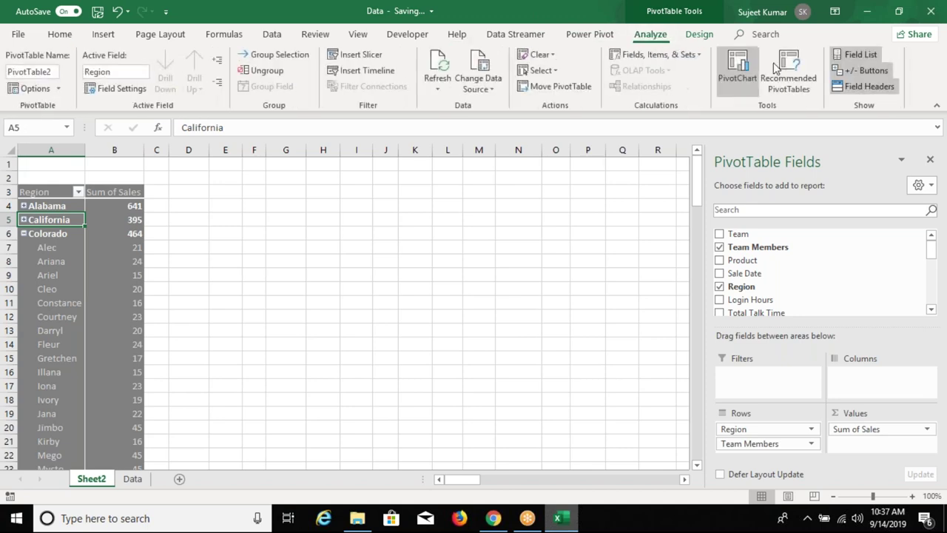
click(217, 83)
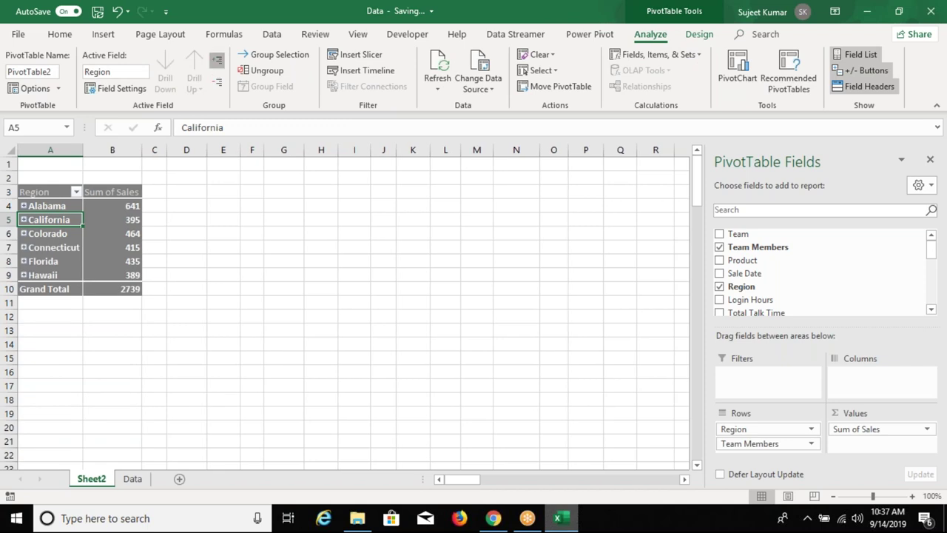
click(216, 60)
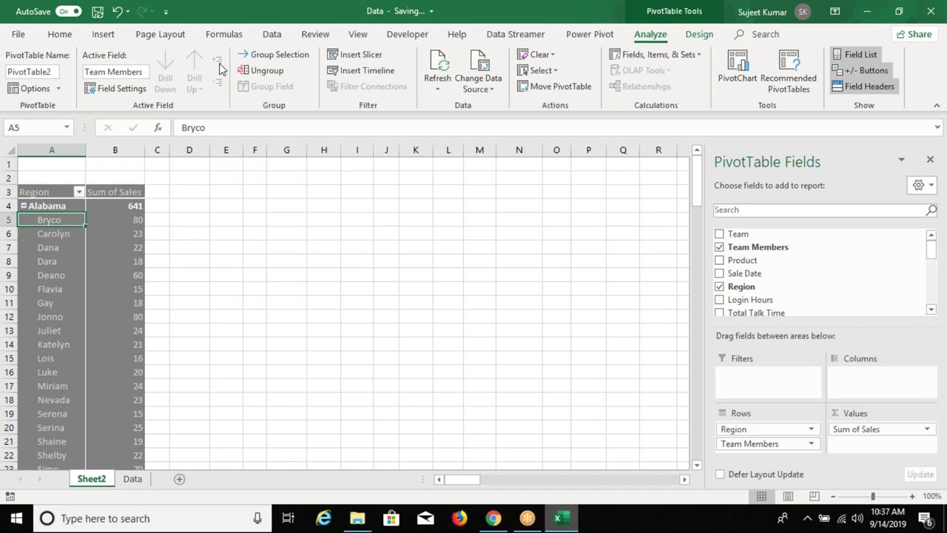
click(44, 208)
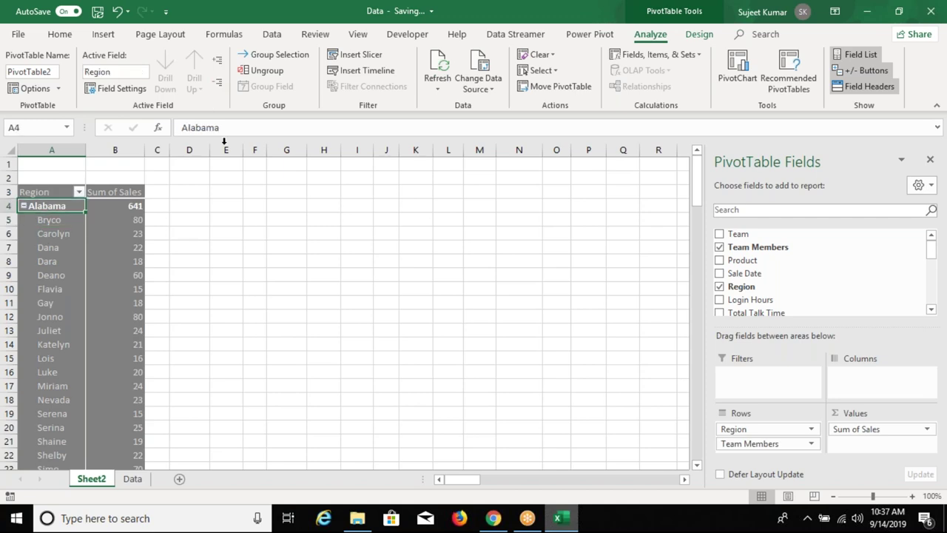
click(219, 85)
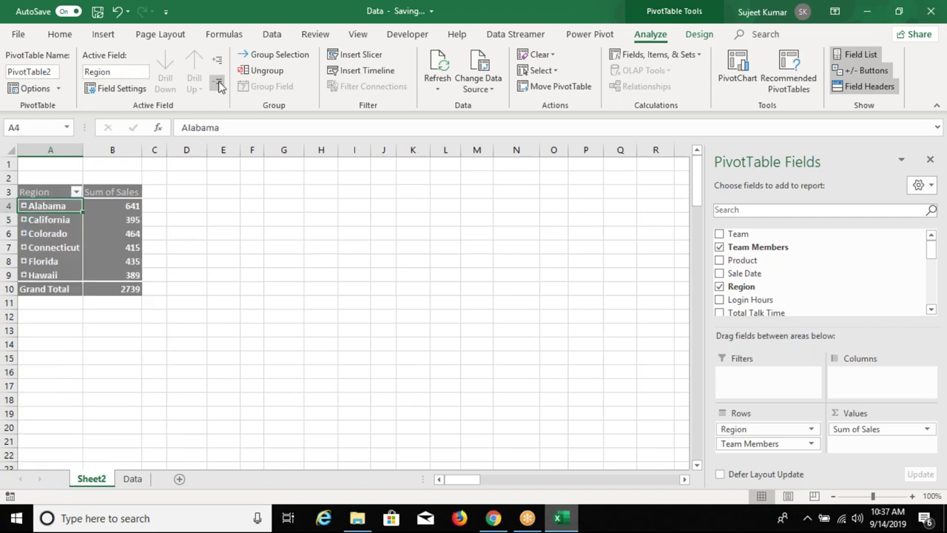
click(140, 330)
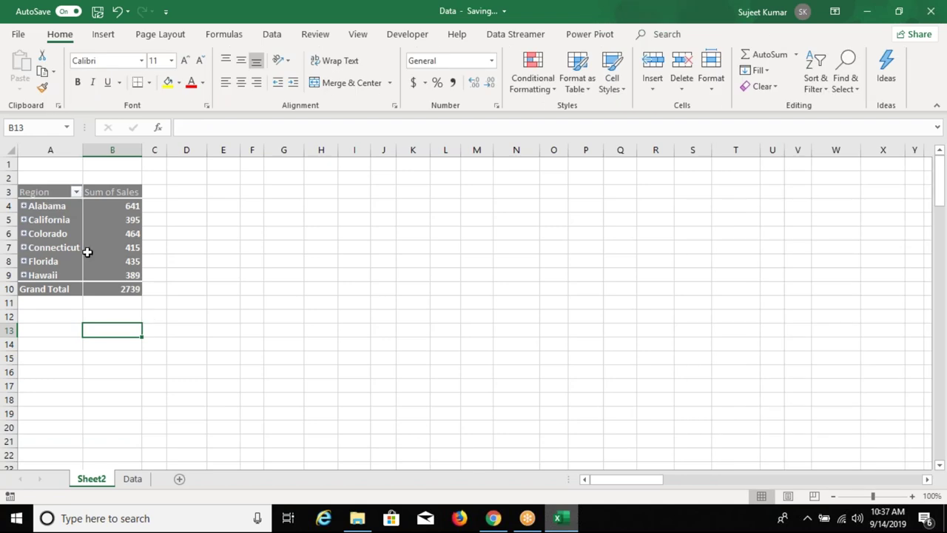
Expand Florida's team members, then collapse and re-expand every region's members
click(30, 261)
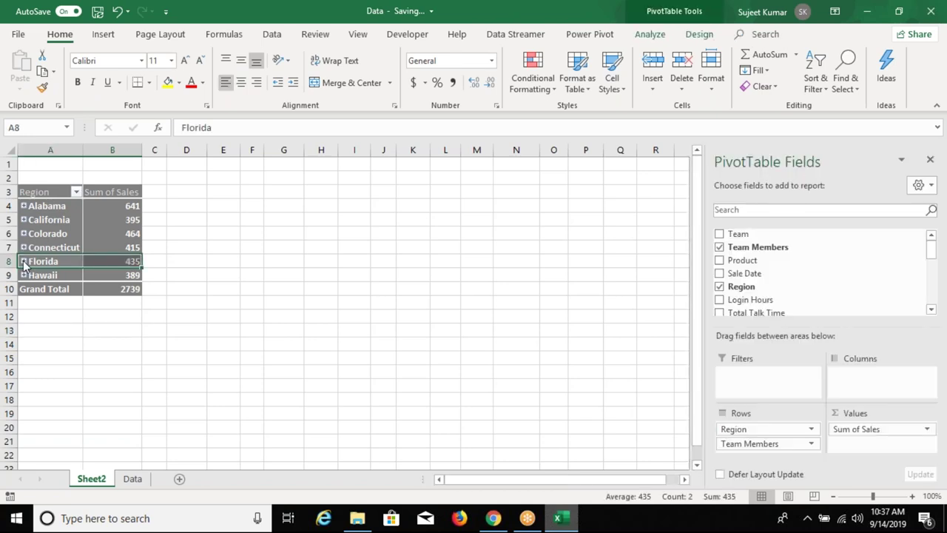
click(23, 261)
scroll(96, 317, down, 3)
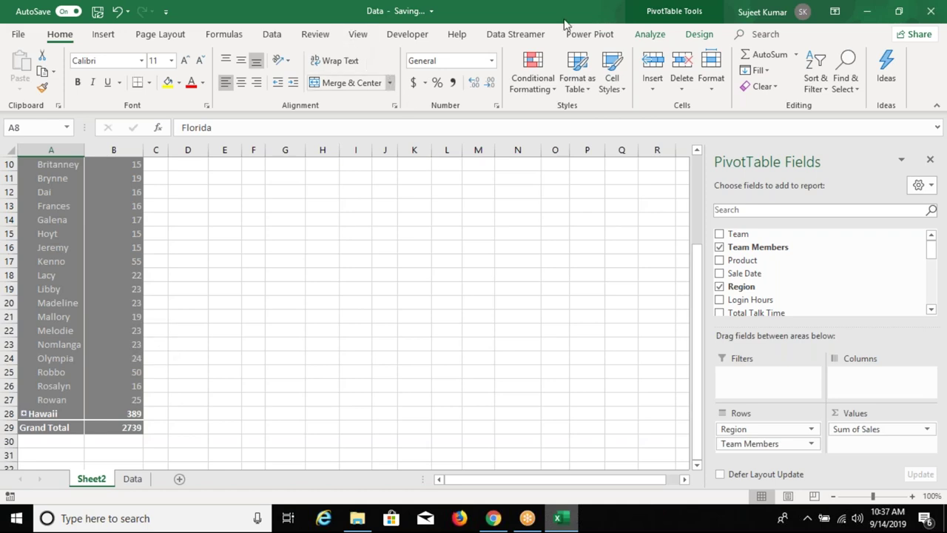
click(650, 34)
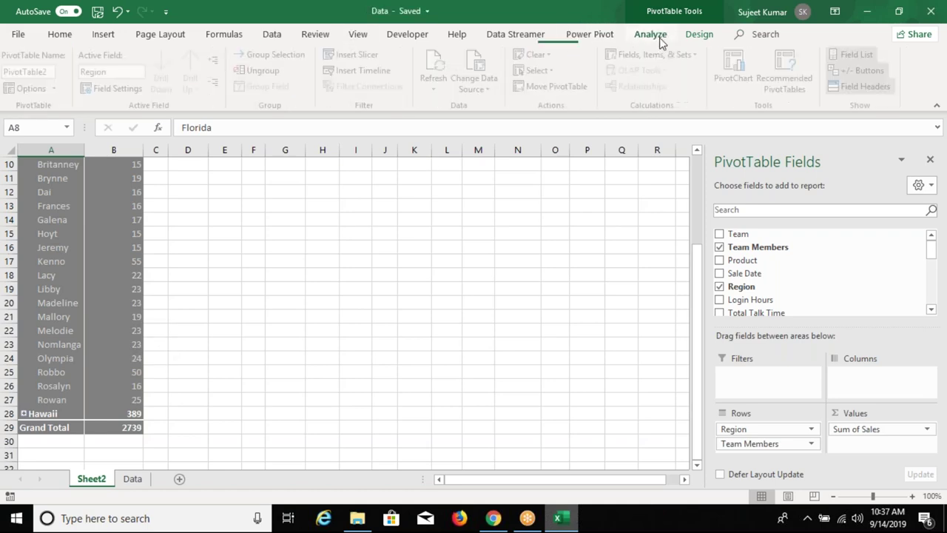
scroll(348, 311, up, 1)
click(216, 83)
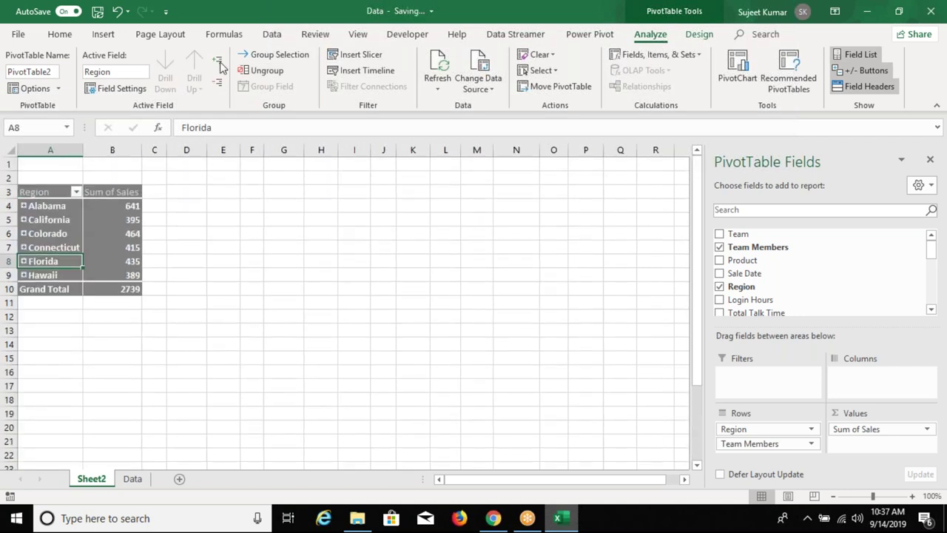
click(217, 59)
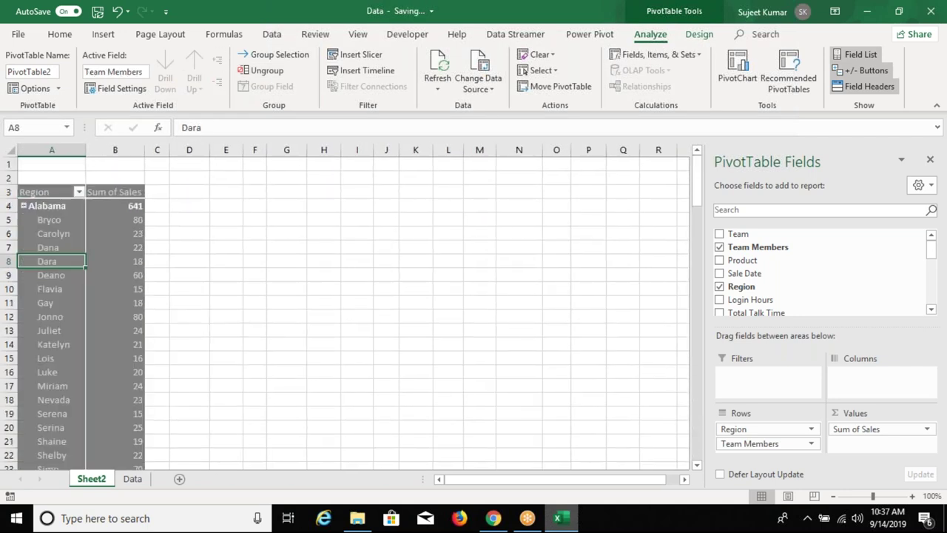
scroll(163, 402, down, 1)
scroll(162, 416, down, 7)
scroll(163, 417, up, 5)
scroll(161, 413, up, 3)
Paste the PivotTable's columns A:B as plain values into L1 and autofit the columns
drag(52, 145, 116, 150)
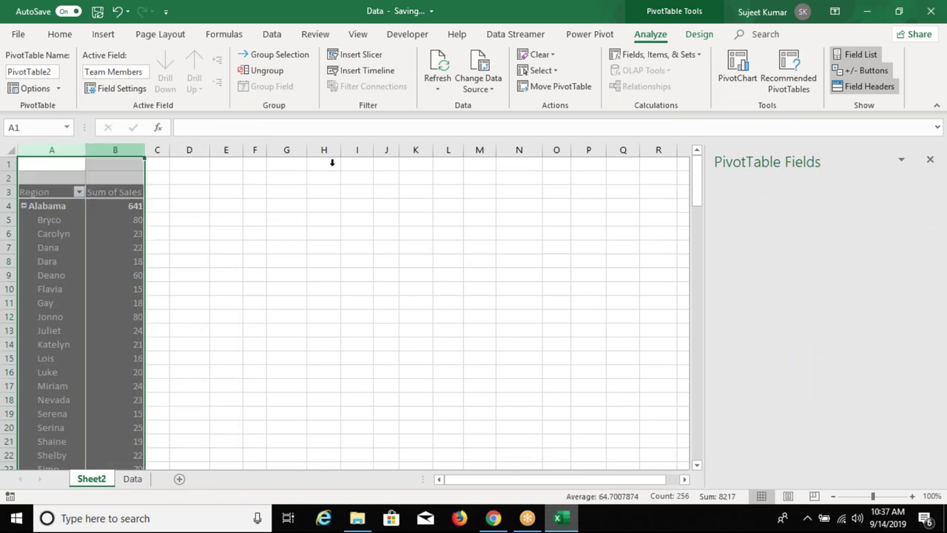
key(ctrl+c)
click(449, 163)
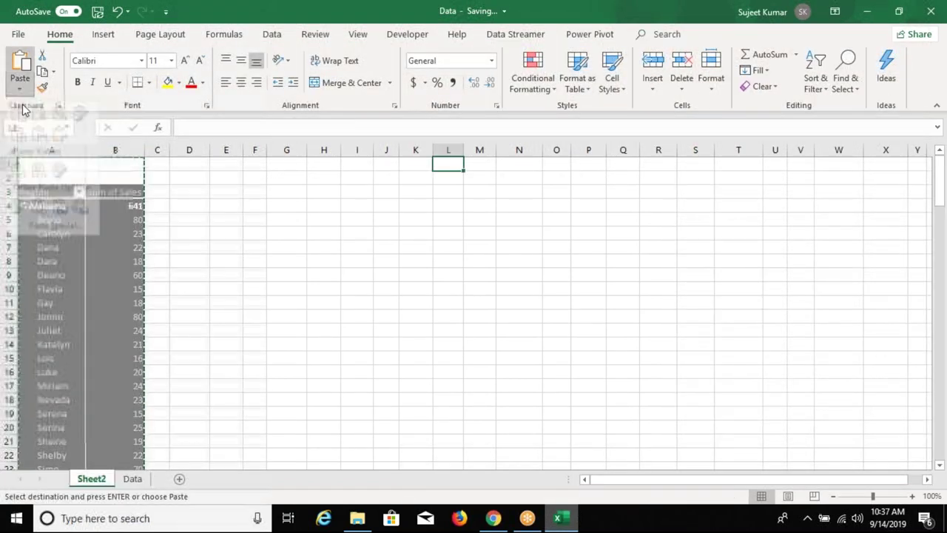
click(17, 182)
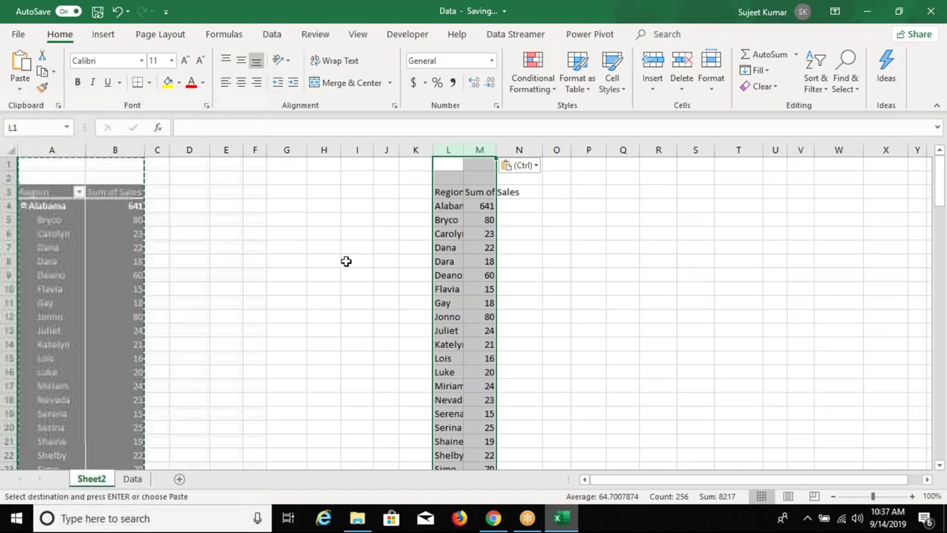
double_click(467, 151)
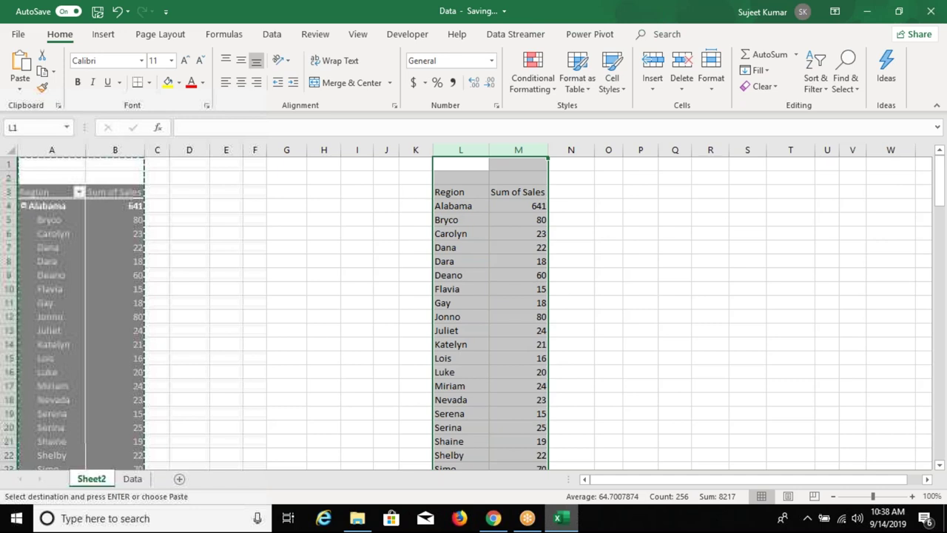
Undo the pasted copy and select the PivotTable so its field list appears
click(55, 145)
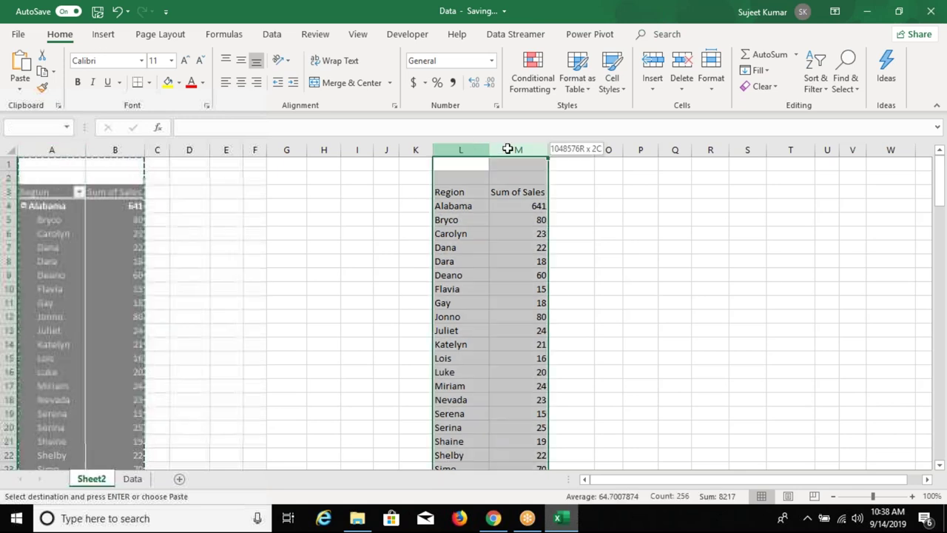
key(ctrl+z)
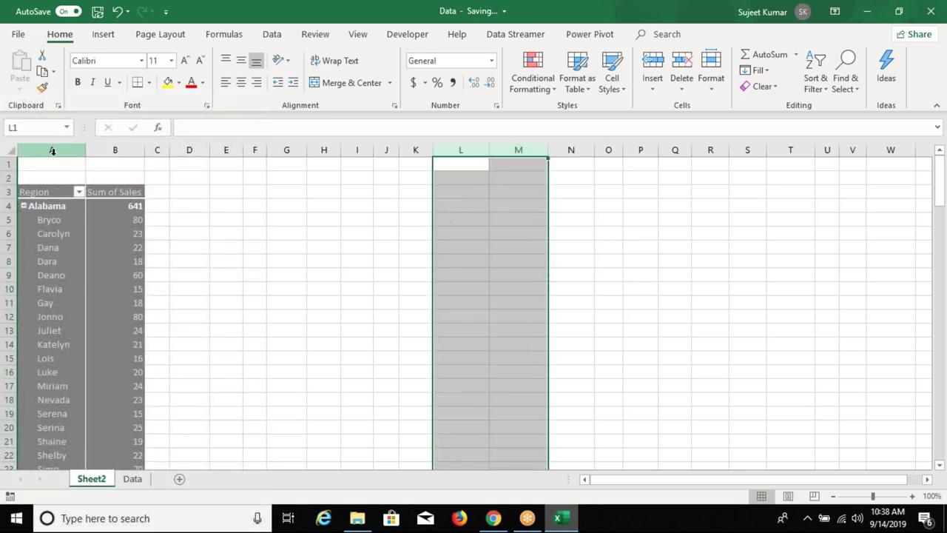
drag(52, 151, 96, 151)
click(102, 150)
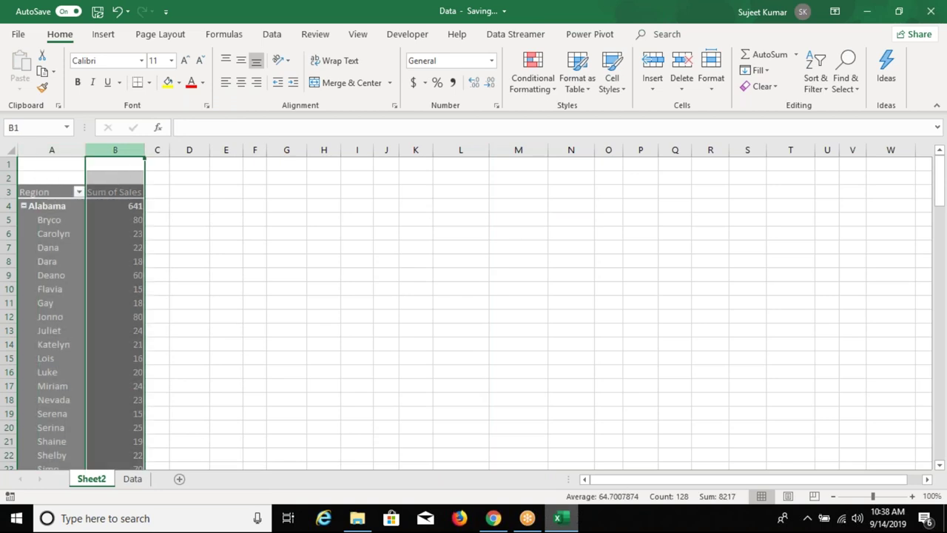
click(158, 151)
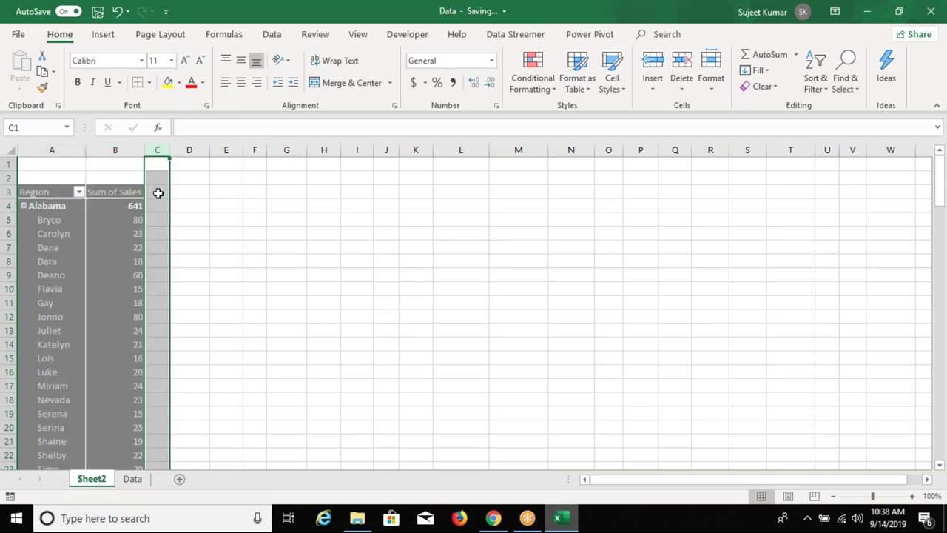
click(132, 229)
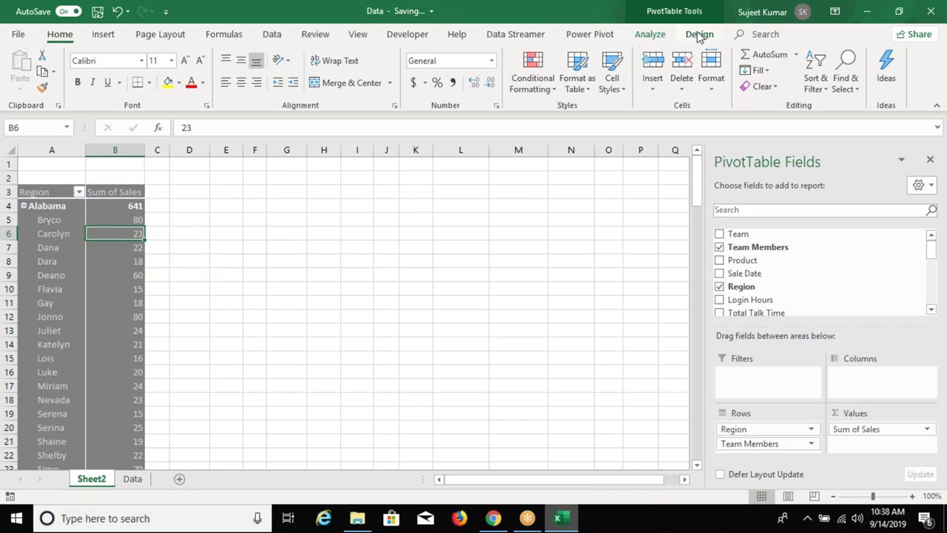
Switch the Region PivotTable's report layout to Tabular Form
click(700, 34)
click(95, 81)
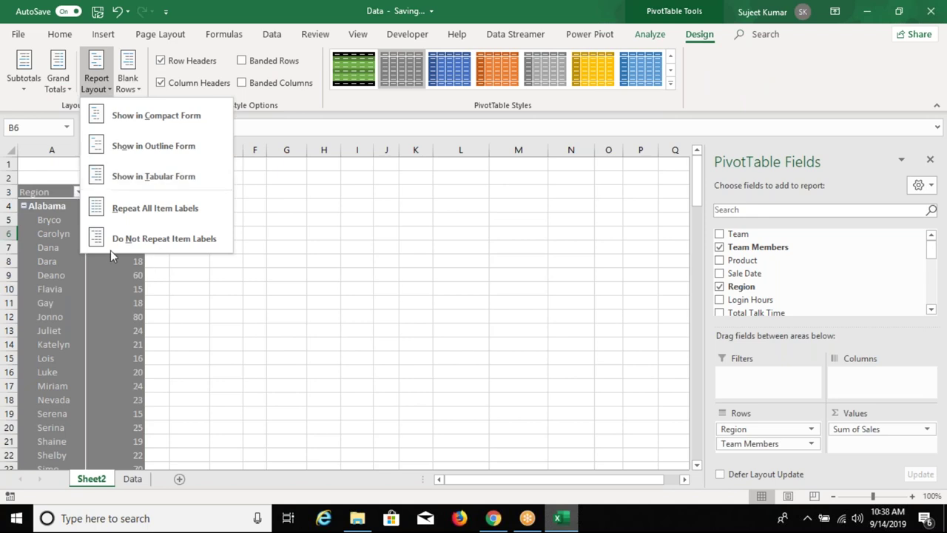
click(134, 178)
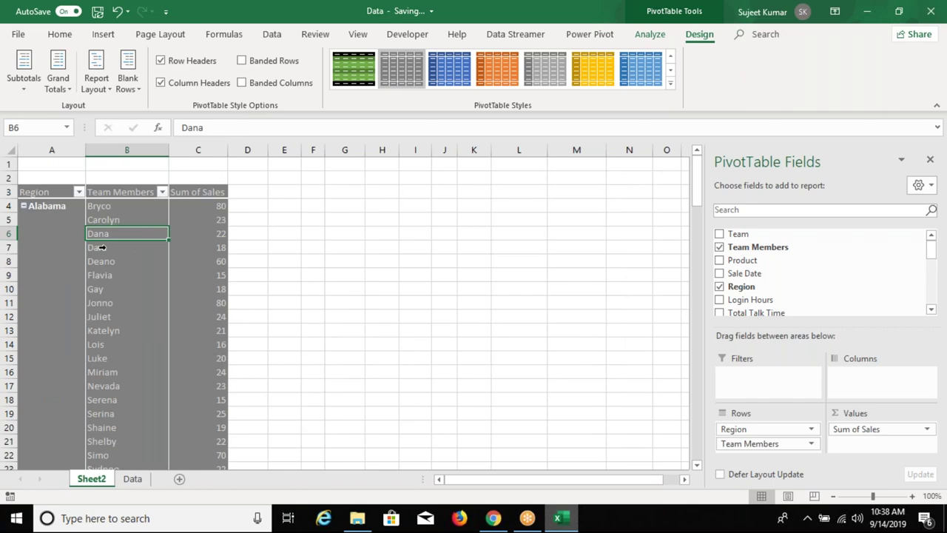
Turn on Classic PivotTable layout in the PivotTable Options Display settings
right_click(132, 234)
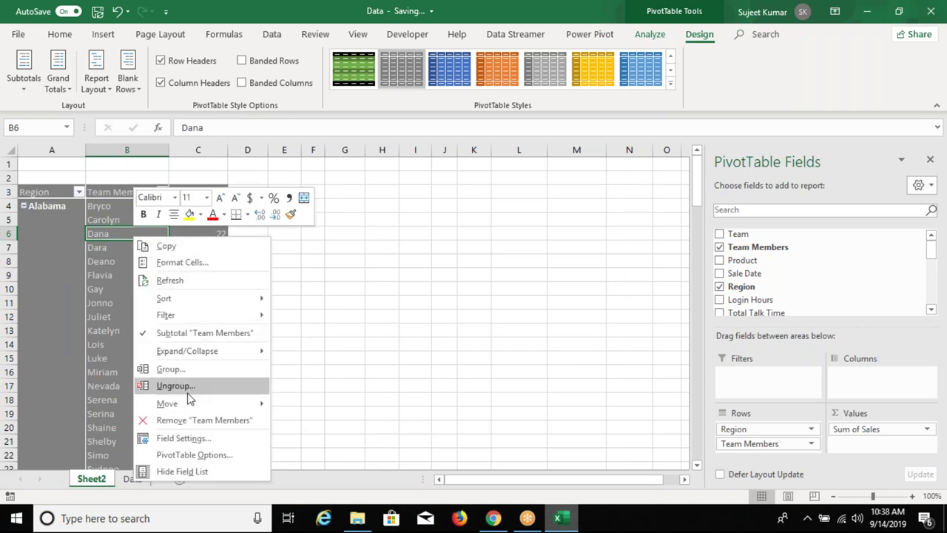
click(194, 455)
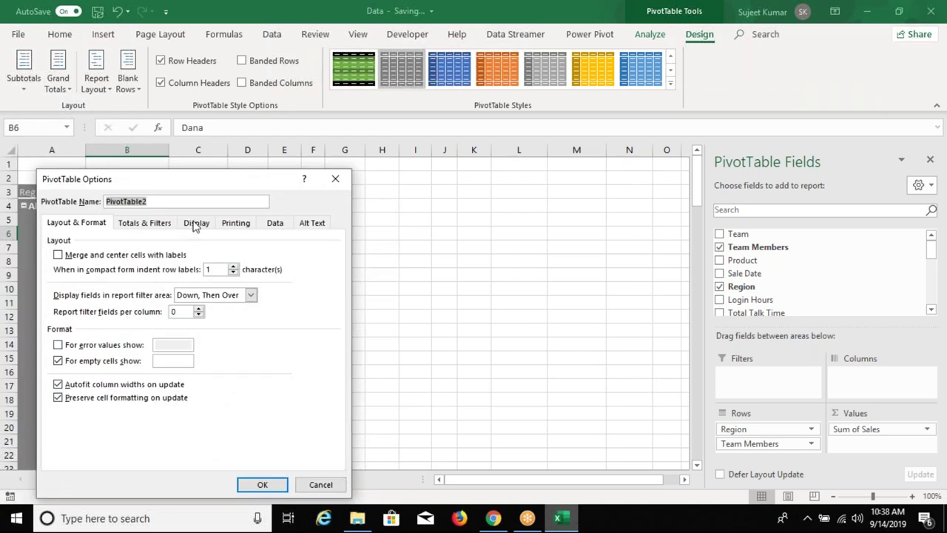
click(195, 225)
click(156, 327)
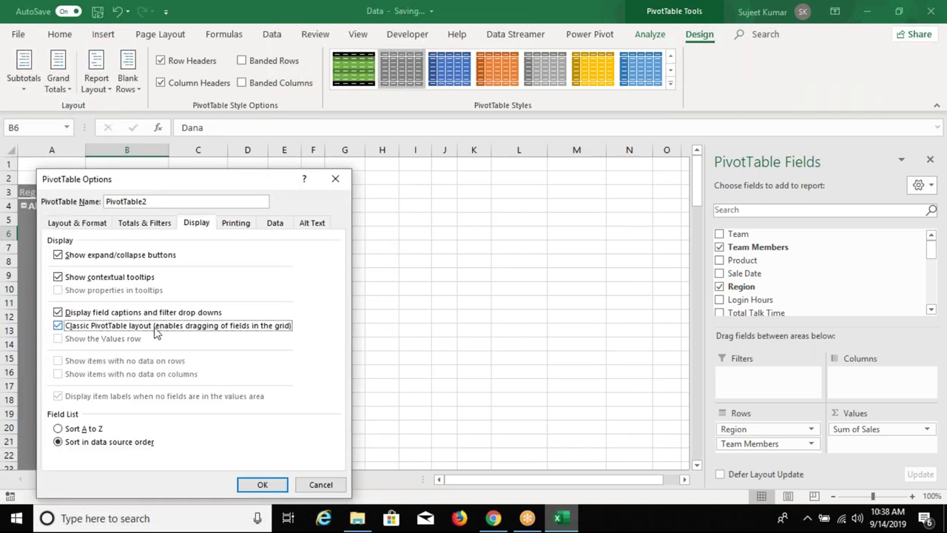
click(263, 487)
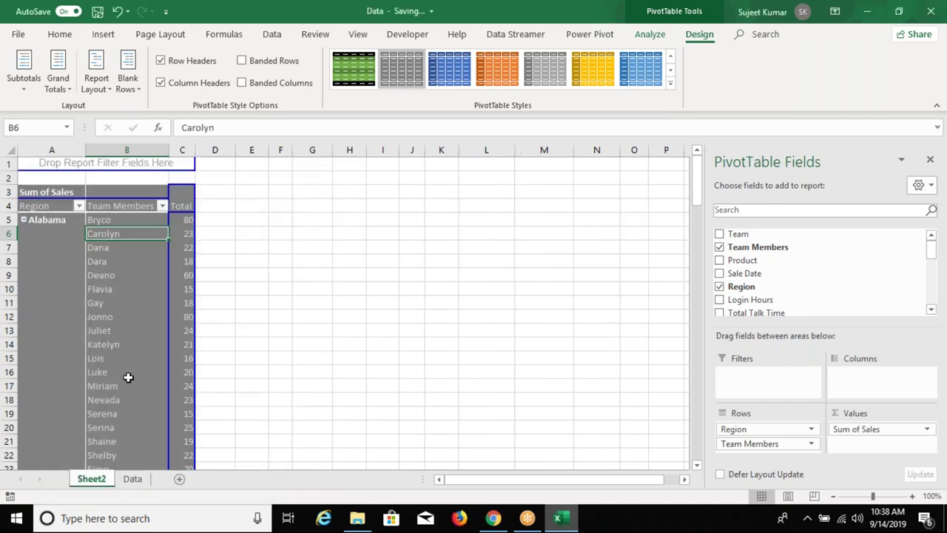
Locate the Alabama Total and California Total subtotal rows in the pivot
scroll(128, 386, down, 5)
scroll(129, 385, up, 4)
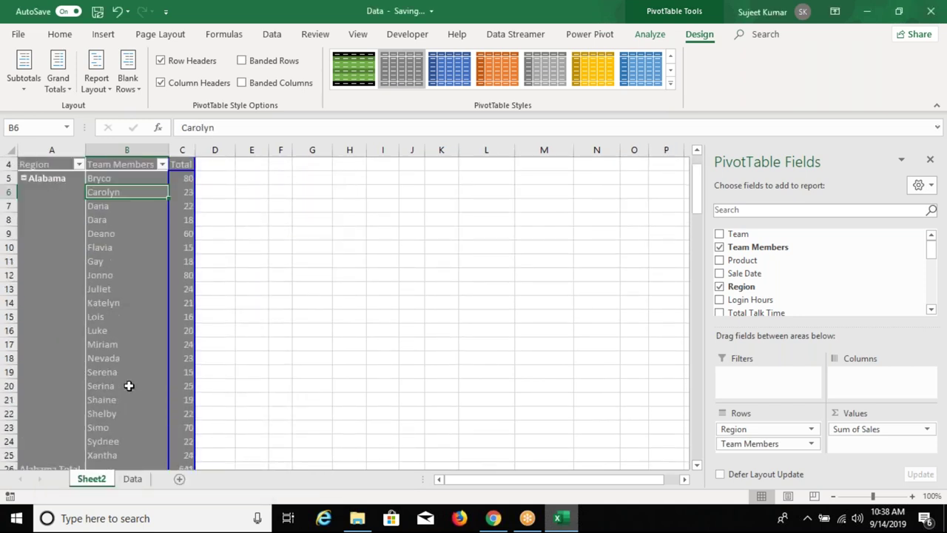
scroll(128, 385, down, 1)
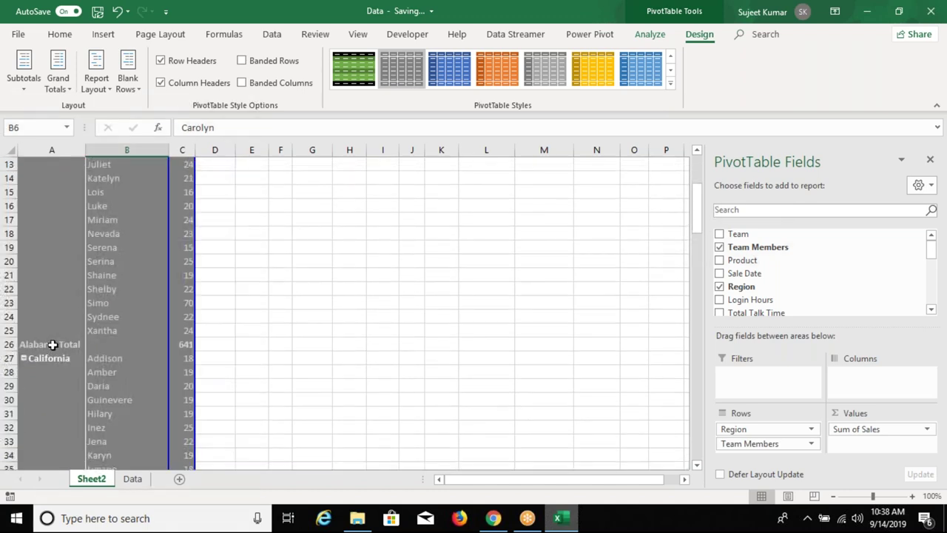
click(52, 343)
scroll(63, 363, down, 3)
scroll(59, 371, down, 3)
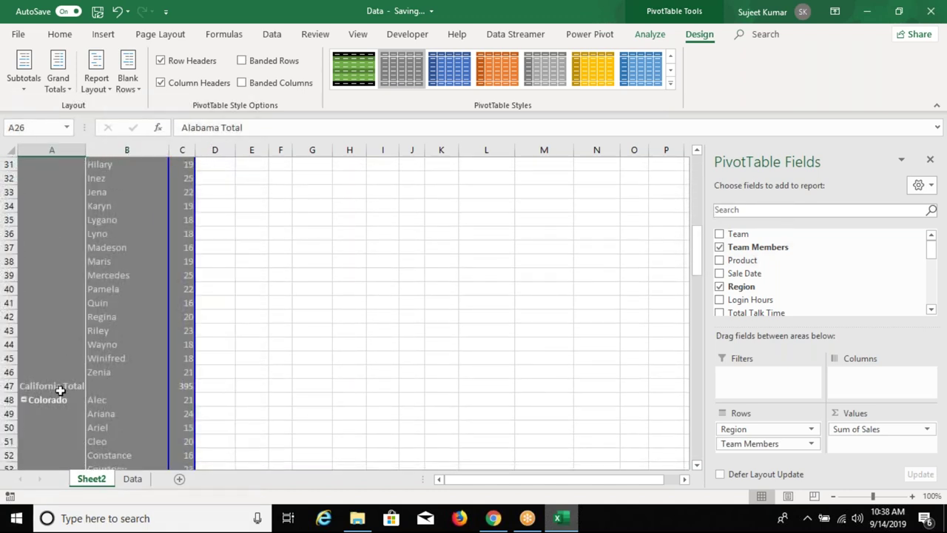
click(64, 386)
scroll(66, 387, up, 4)
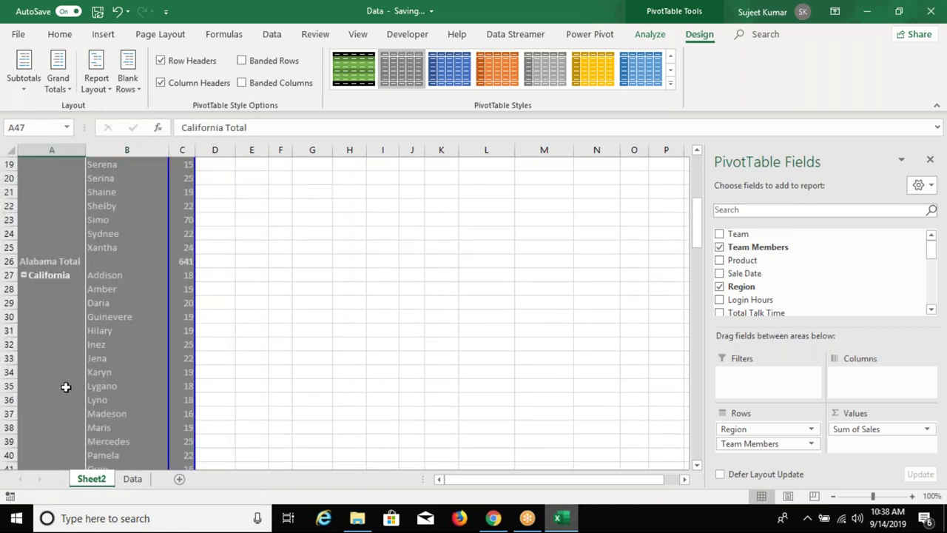
scroll(66, 387, up, 3)
scroll(66, 387, up, 2)
scroll(64, 387, up, 1)
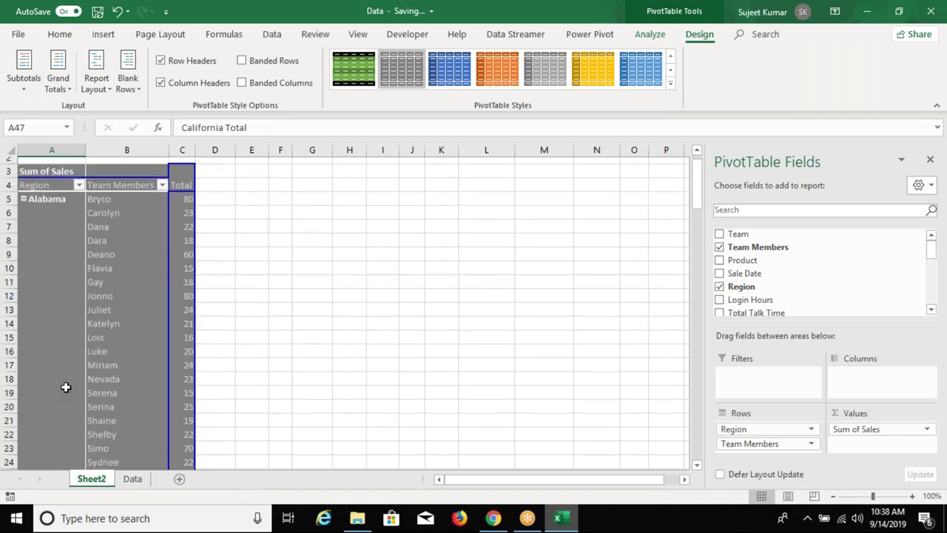
scroll(59, 362, down, 4)
Uncheck Subtotal "Region" on the Alabama Total row to drop all region subtotals
right_click(57, 305)
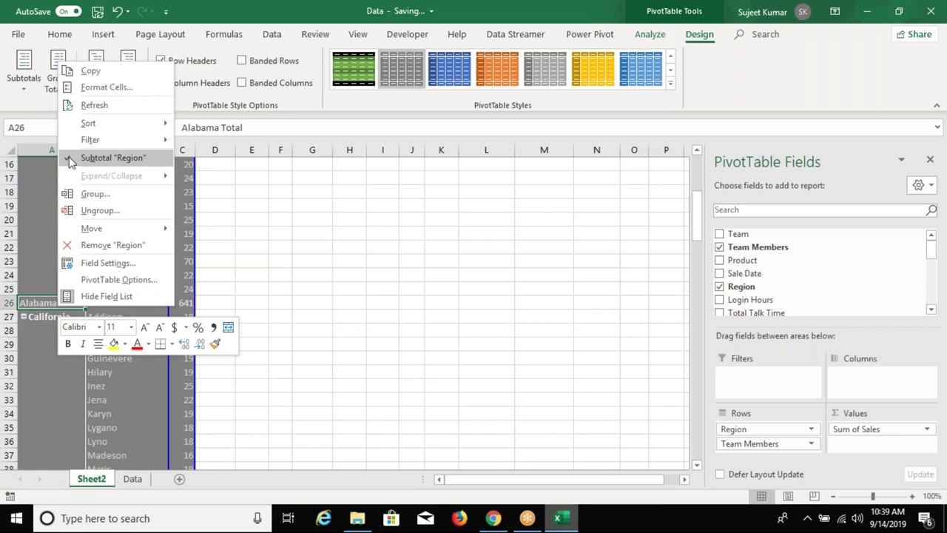
click(71, 158)
scroll(173, 200, up, 5)
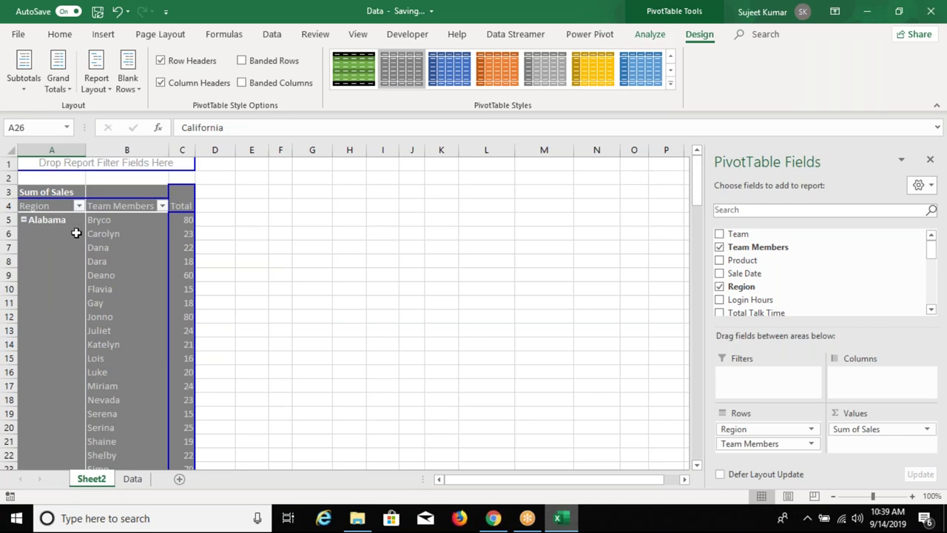
scroll(77, 233, down, 2)
scroll(76, 233, up, 2)
drag(51, 149, 173, 169)
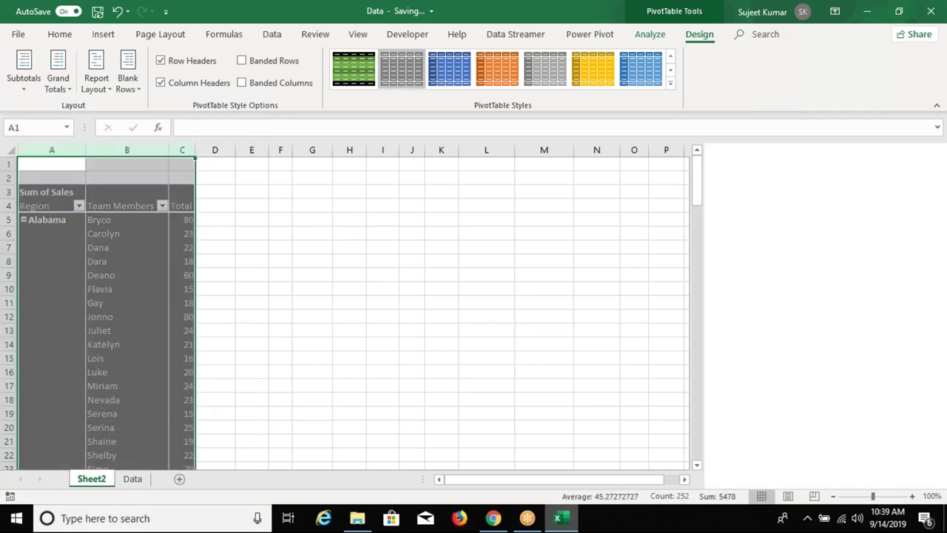
Paste the PivotTable's columns as plain values starting at L1
key(ctrl+c)
click(466, 163)
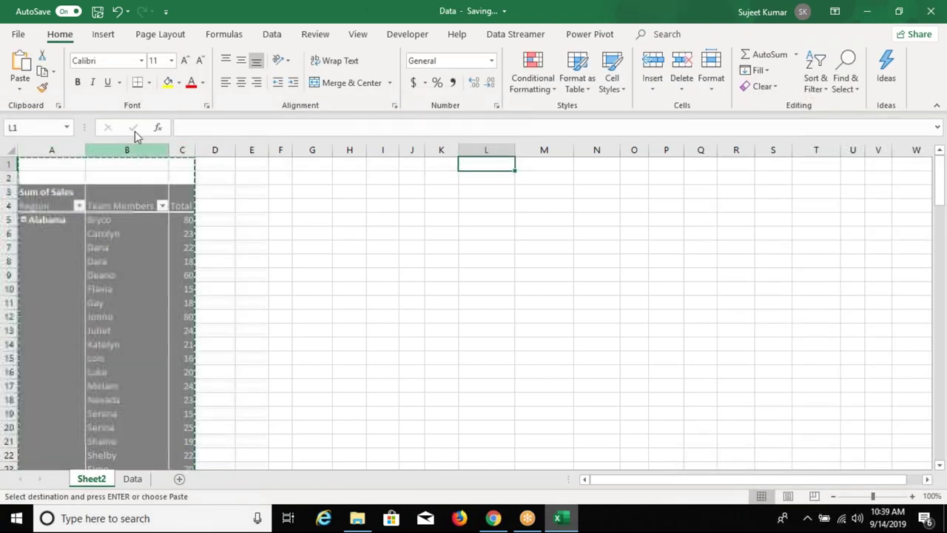
click(20, 88)
click(18, 180)
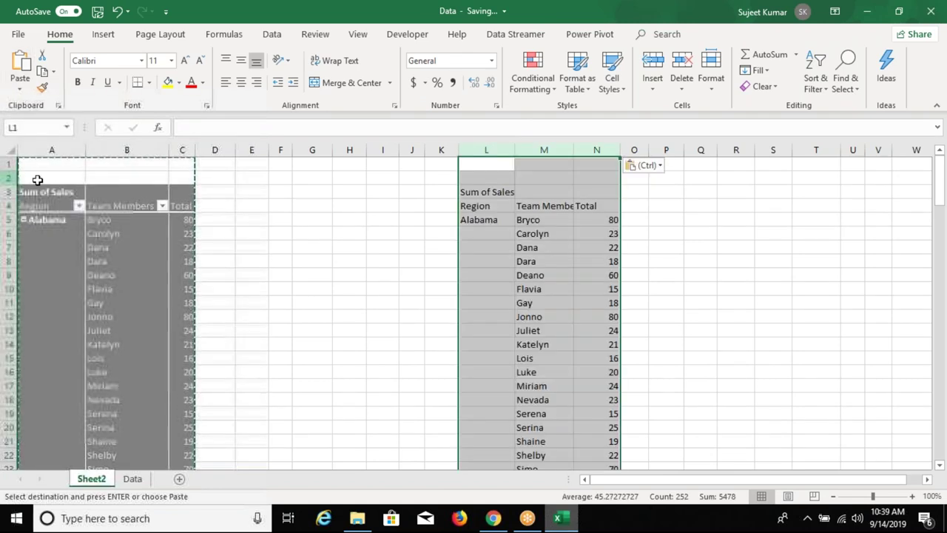
Add filters to the pasted headers and show only California in the Region column
click(474, 220)
scroll(579, 254, down, 4)
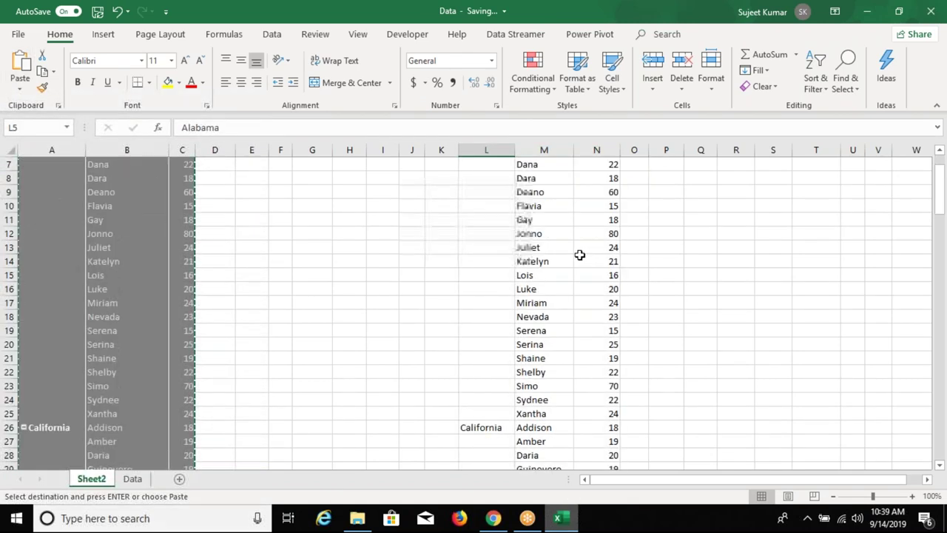
scroll(504, 233, up, 4)
scroll(503, 232, down, 2)
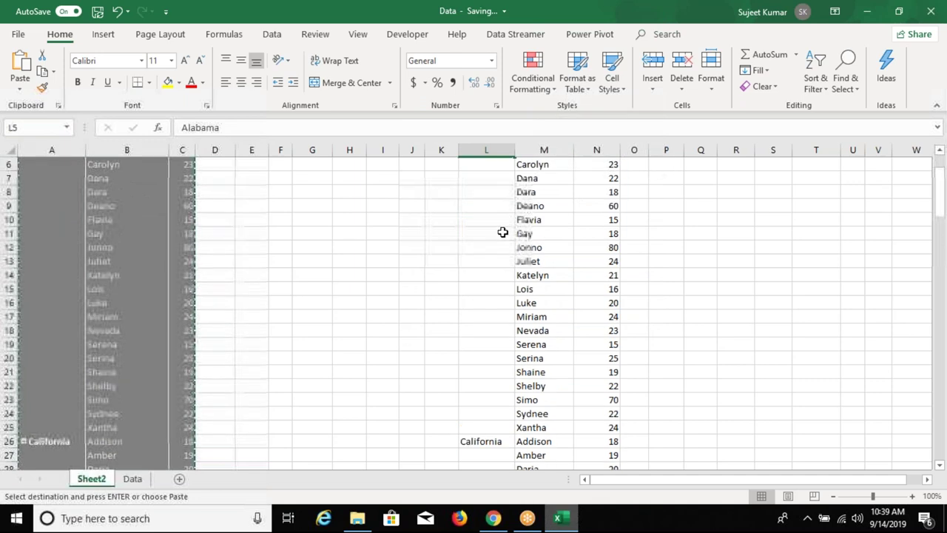
scroll(502, 222, up, 1)
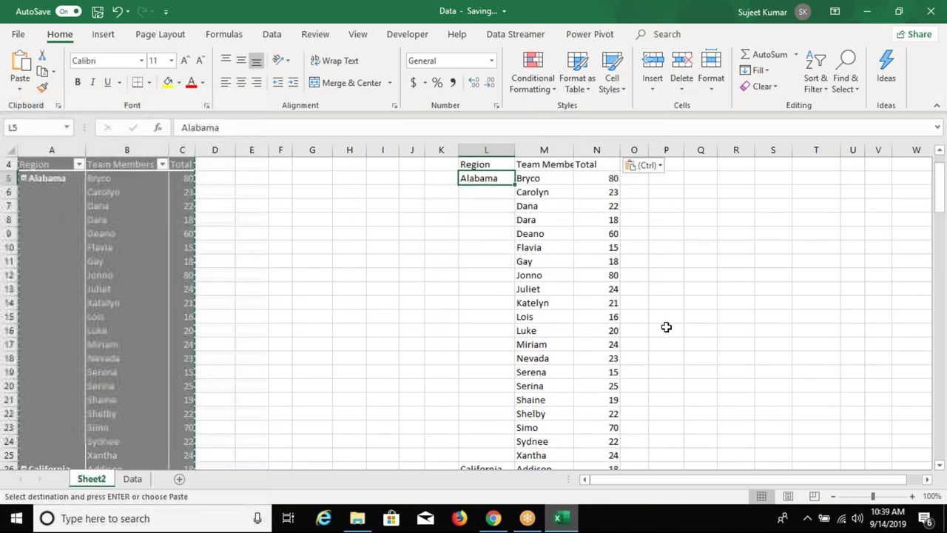
scroll(474, 205, up, 1)
click(475, 205)
key(ctrl+shift+l)
click(508, 206)
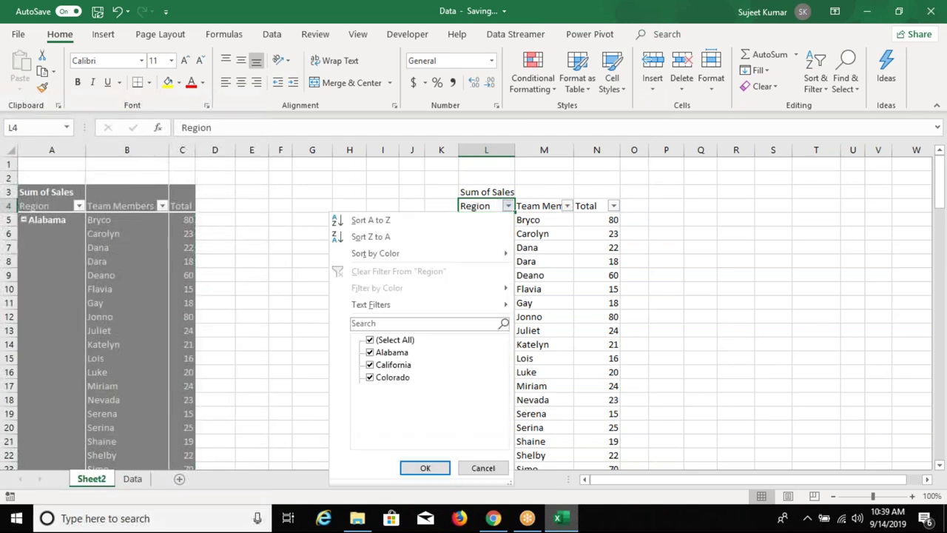
click(370, 339)
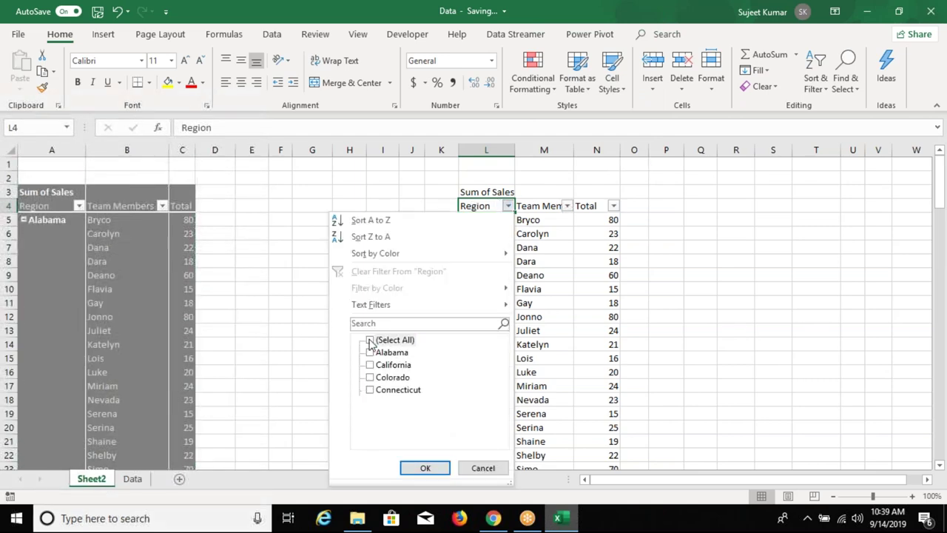
click(370, 365)
click(425, 468)
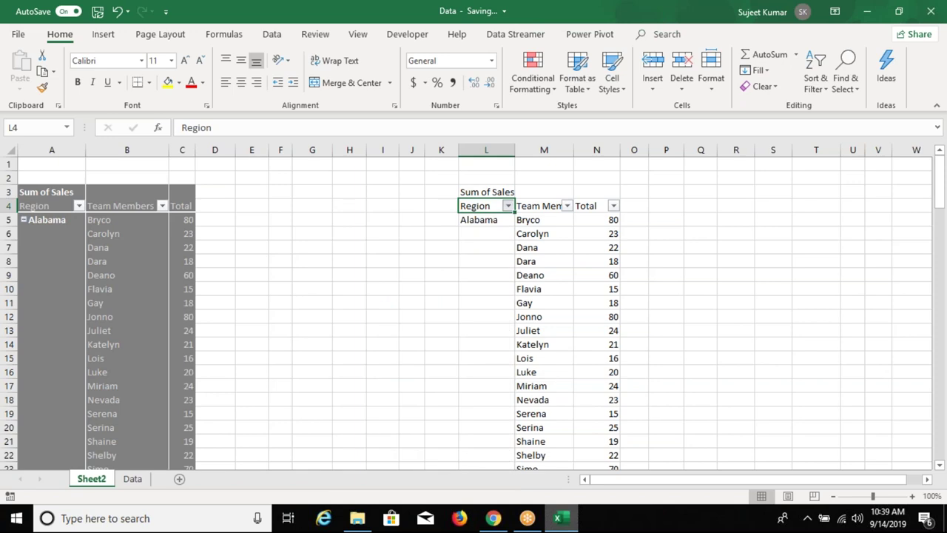
Remove the filter and fill Alabama down cells L5 through L25
click(482, 222)
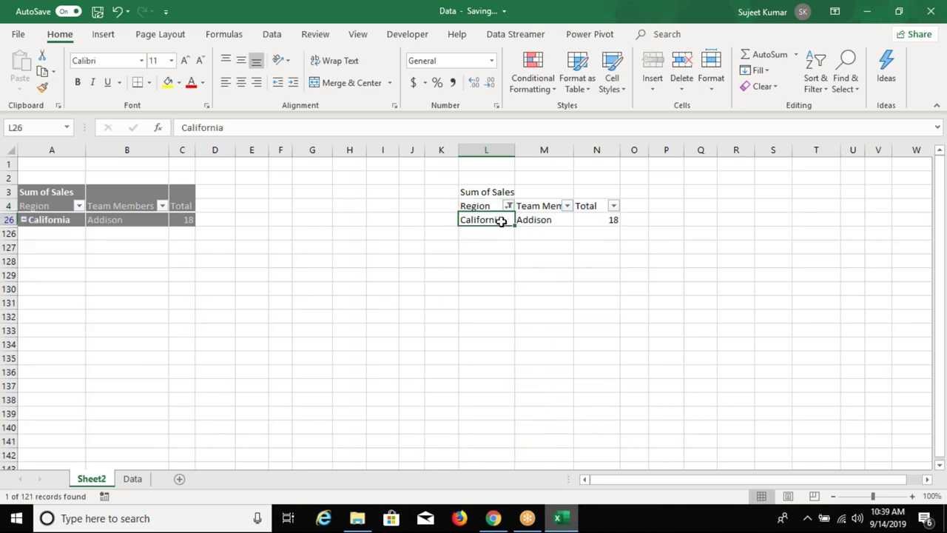
drag(525, 221, 636, 221)
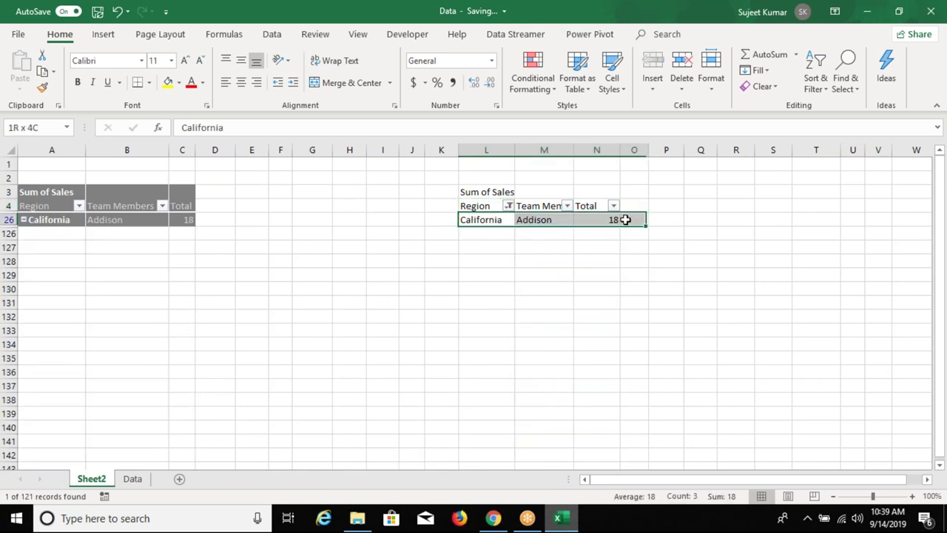
key(ctrl+z)
drag(481, 220, 472, 503)
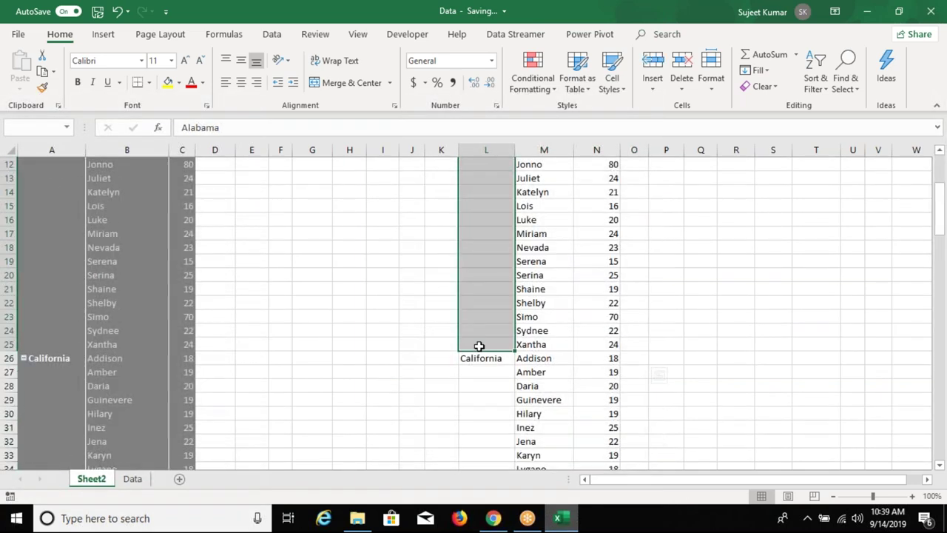
drag(472, 504, 482, 347)
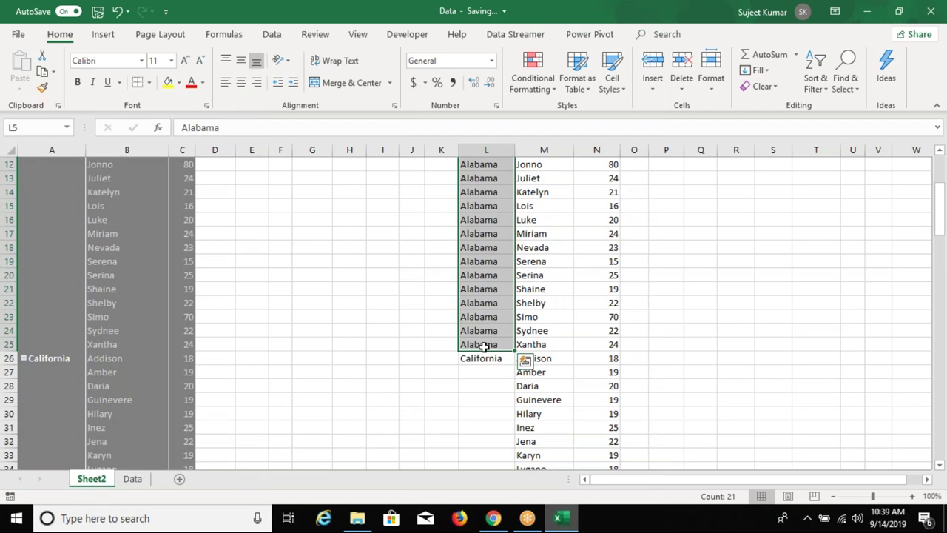
Clear columns L to N and select the PivotTable to show its field list
scroll(488, 214, up, 4)
click(486, 149)
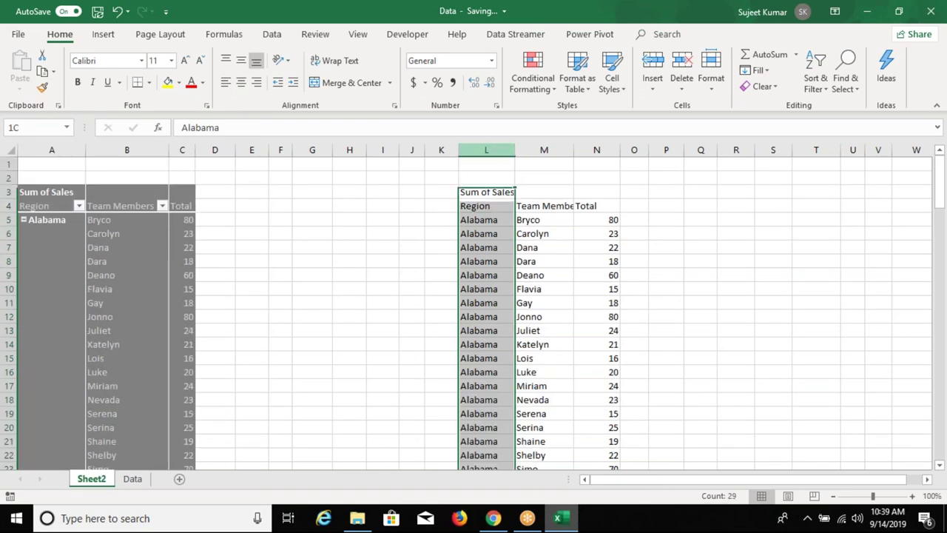
drag(507, 150, 596, 149)
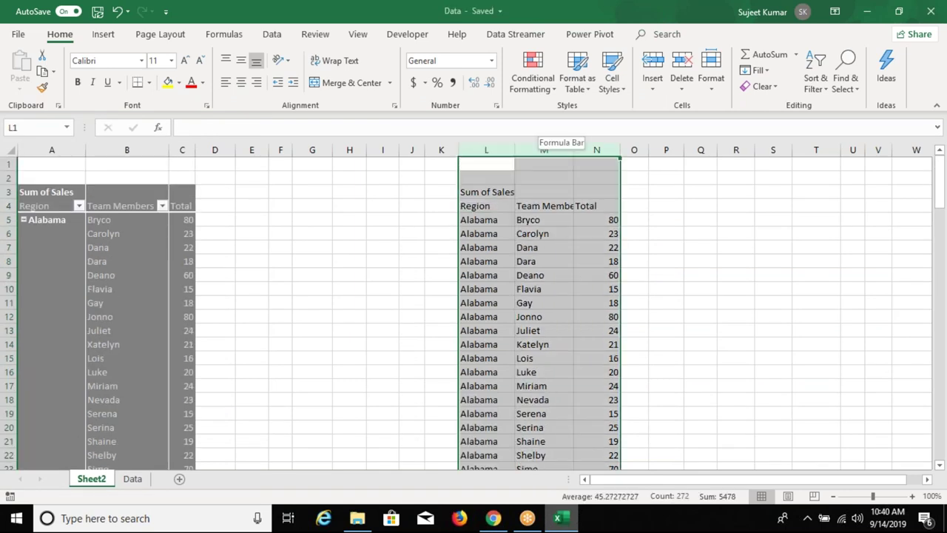
key(Delete)
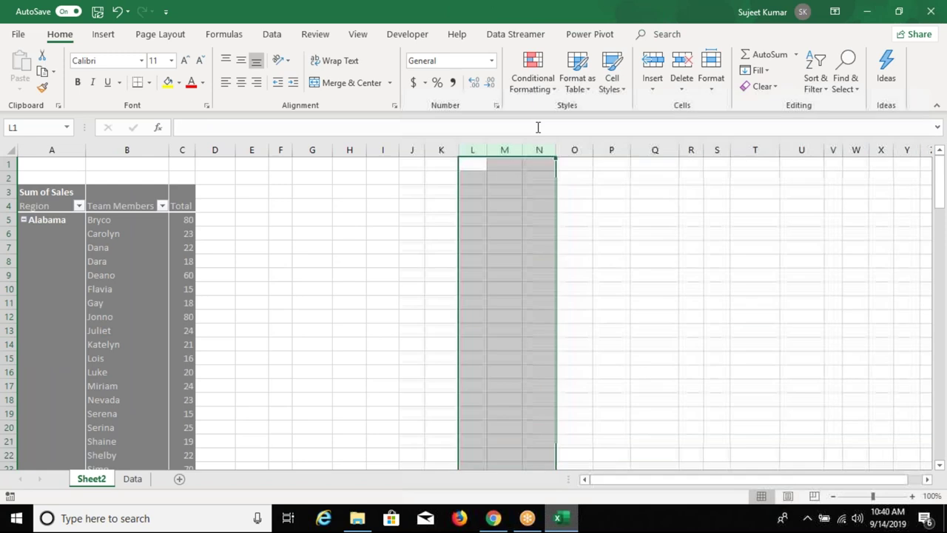
click(34, 206)
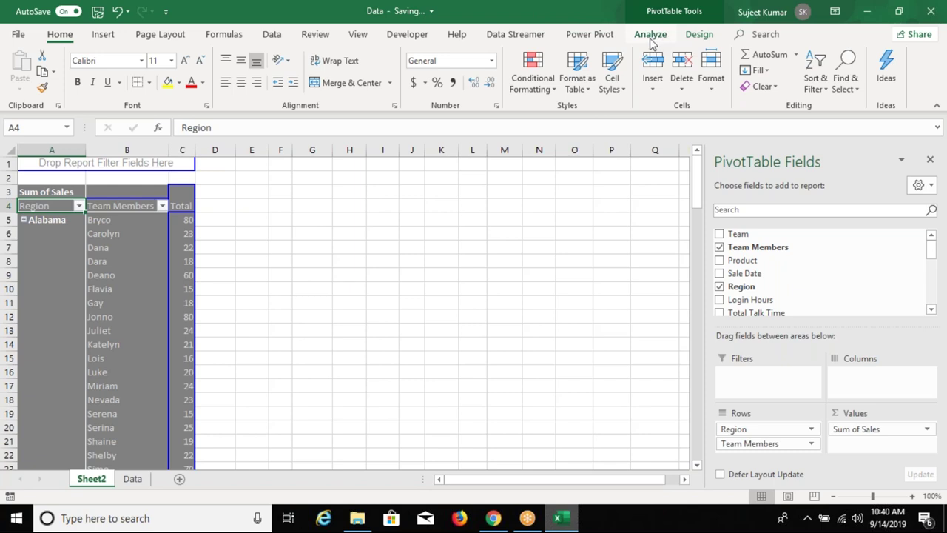
Set the report layout to Repeat All Item Labels so Alabama appears on every row
click(650, 37)
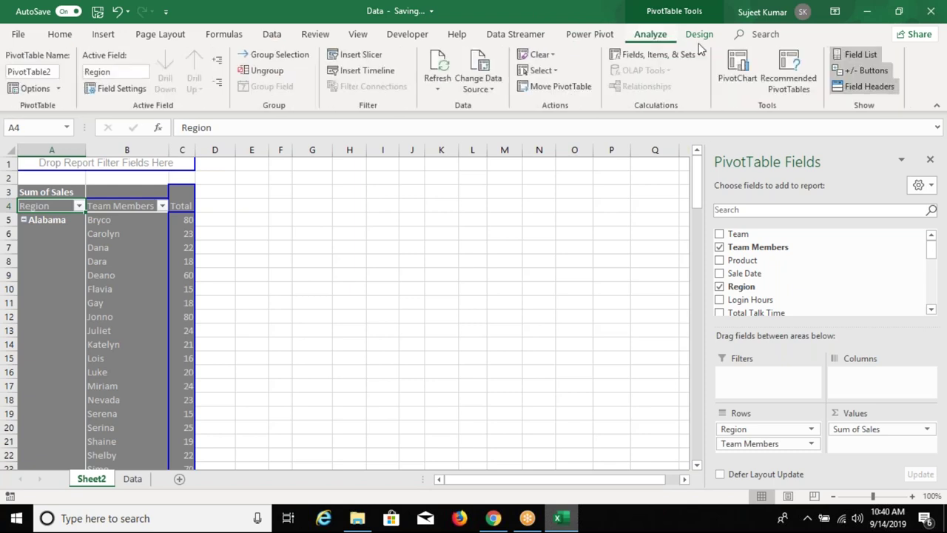
click(699, 35)
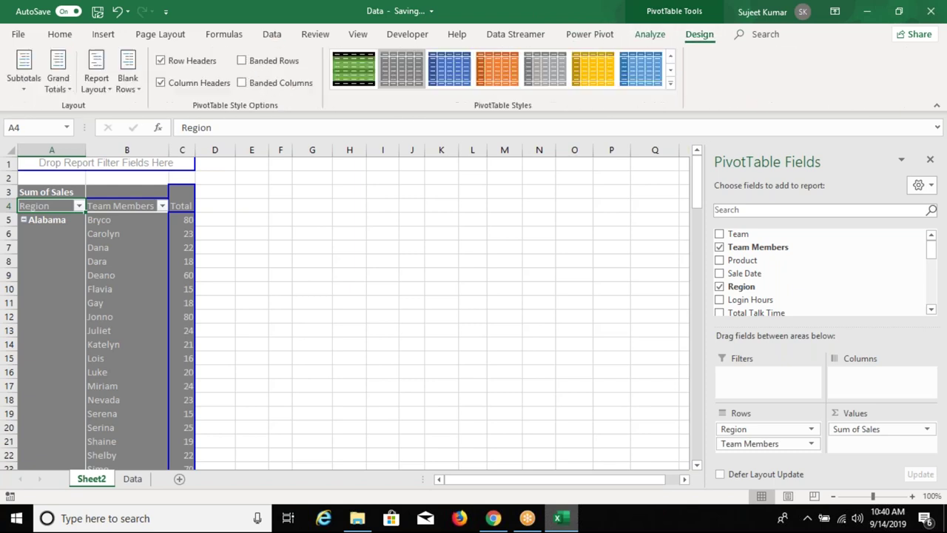
click(68, 87)
click(96, 83)
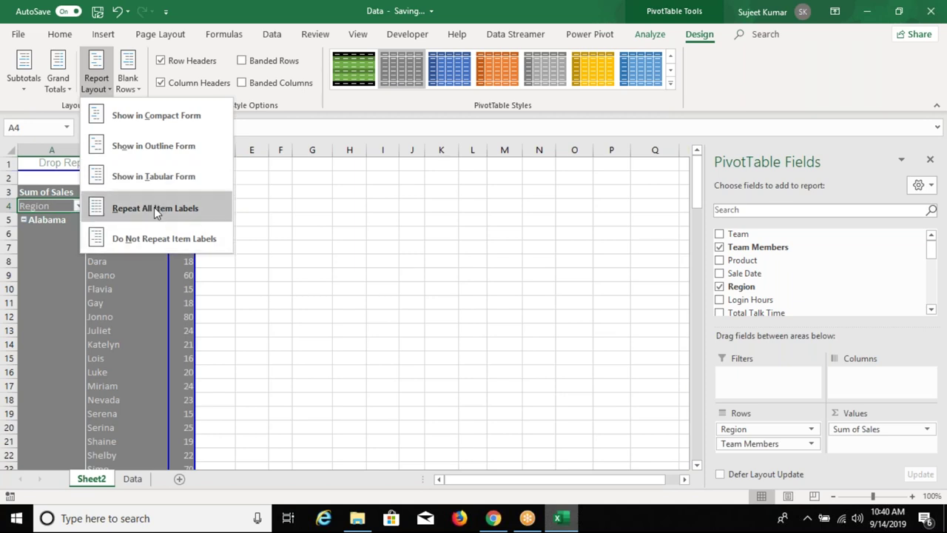
click(154, 208)
click(67, 249)
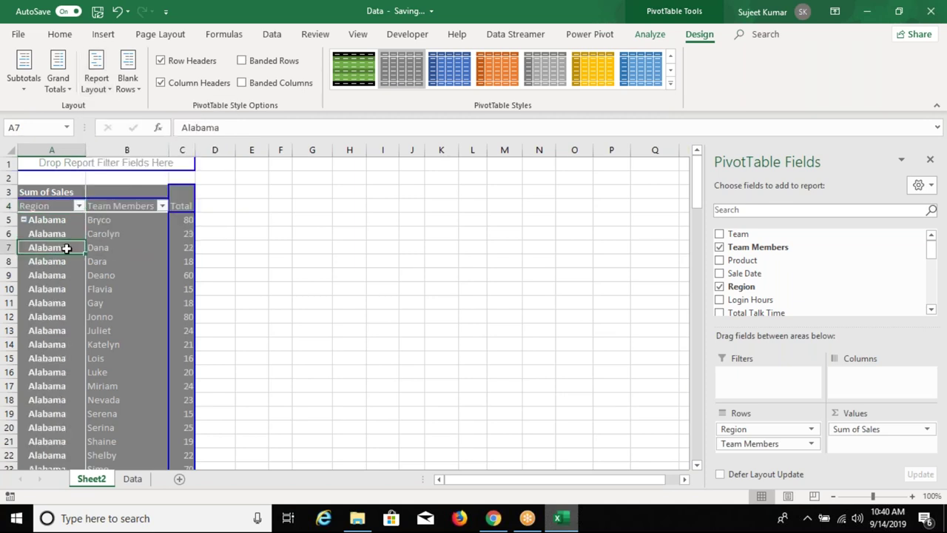
Insert a blank line after each region item in the PivotTable
scroll(70, 255, down, 5)
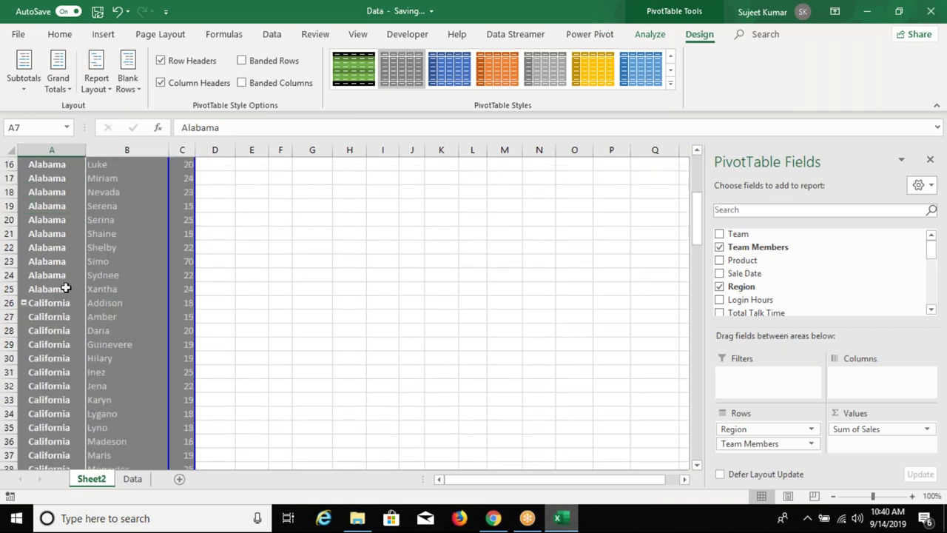
drag(9, 289, 8, 308)
click(34, 303)
click(34, 289)
click(128, 83)
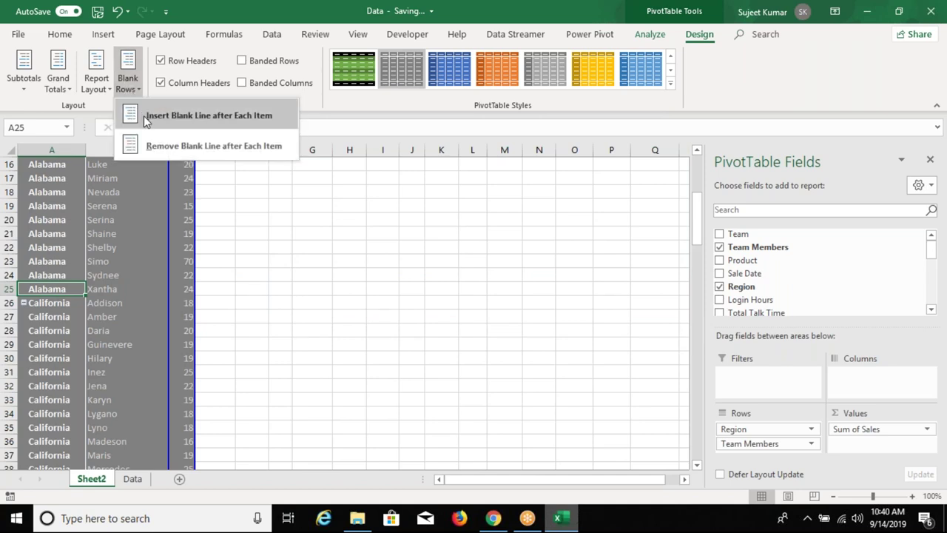
click(145, 116)
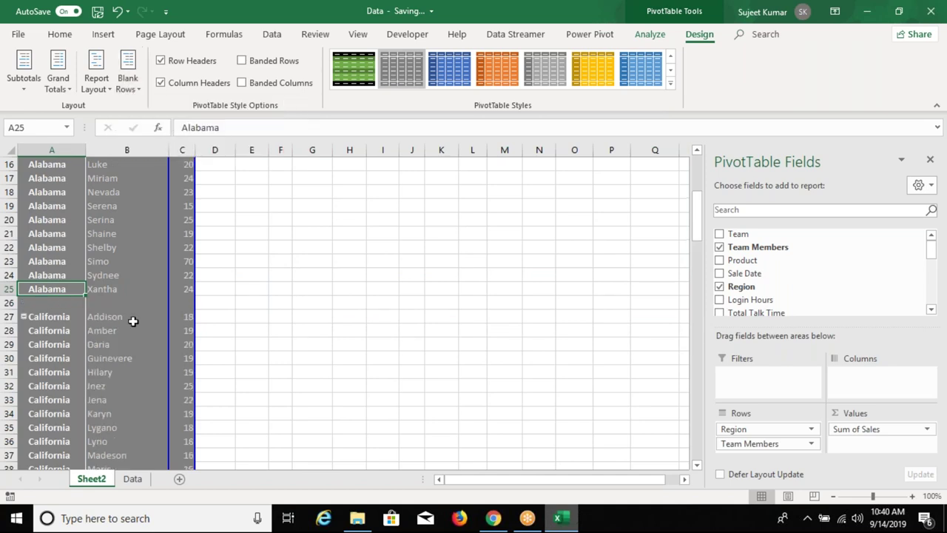
scroll(133, 318, down, 5)
scroll(133, 313, down, 4)
scroll(133, 313, up, 2)
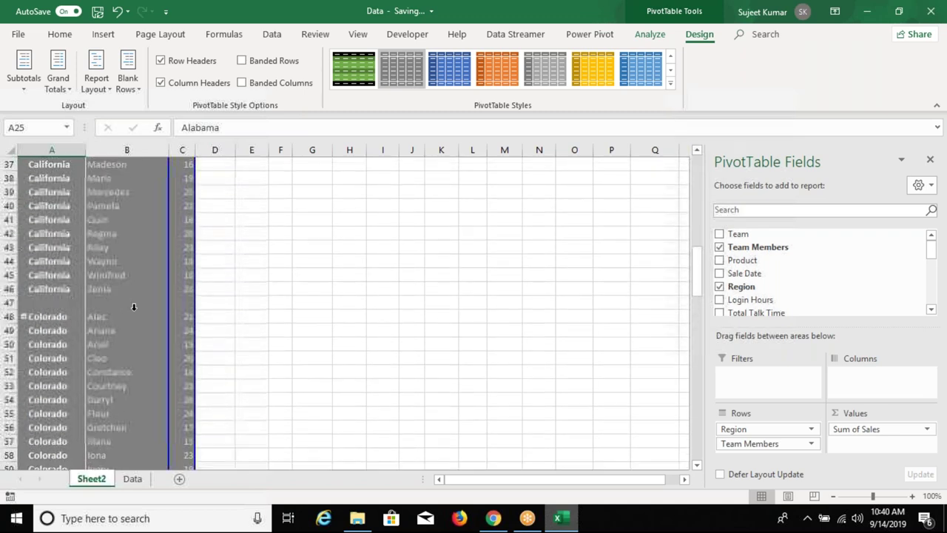
scroll(134, 309, up, 7)
scroll(133, 306, up, 5)
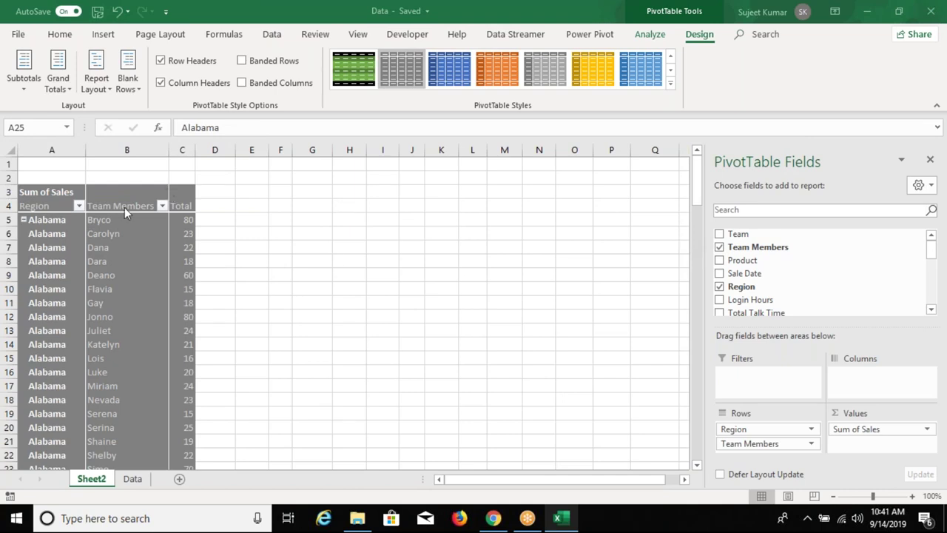
click(54, 191)
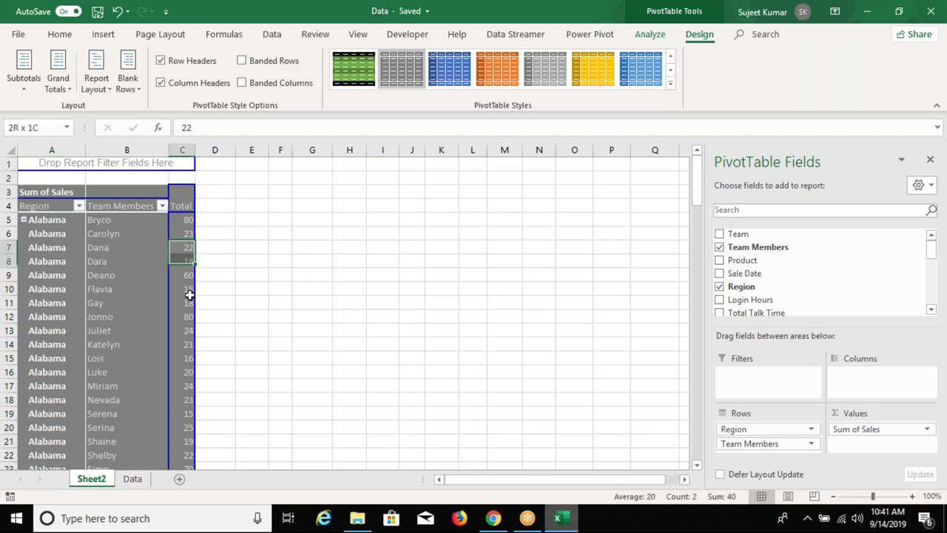
Rename the Sum of Sales heading in A3 to 'Sales', getting past the duplicate-name warning
drag(188, 248, 191, 337)
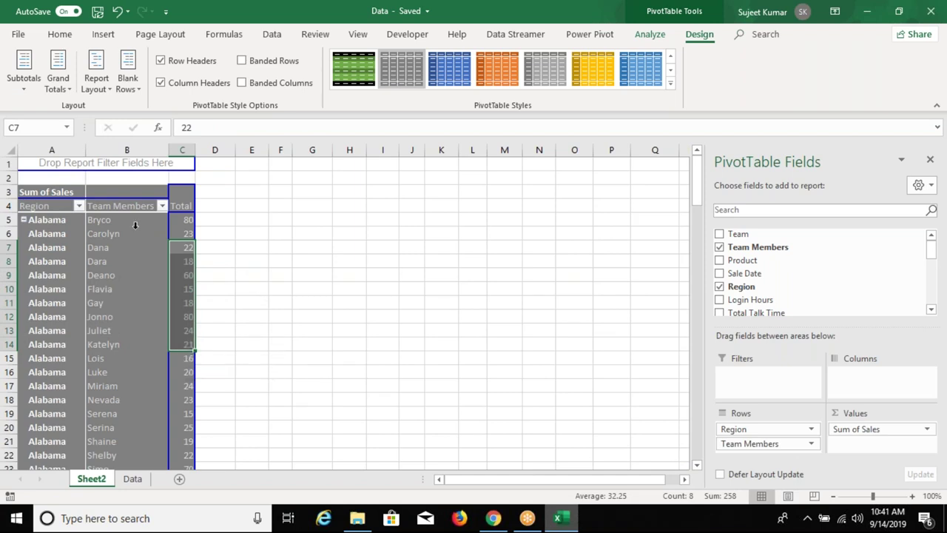
click(82, 186)
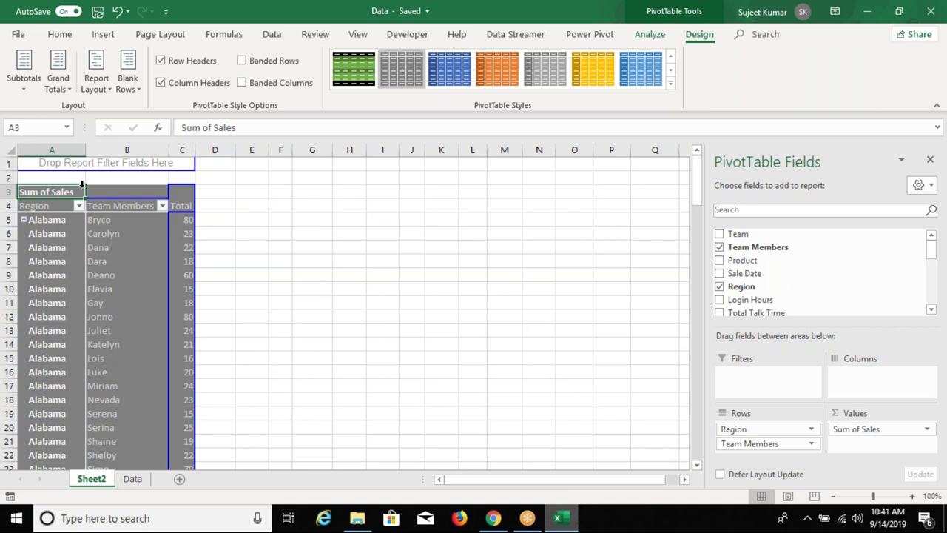
text(Sales)
key(Return)
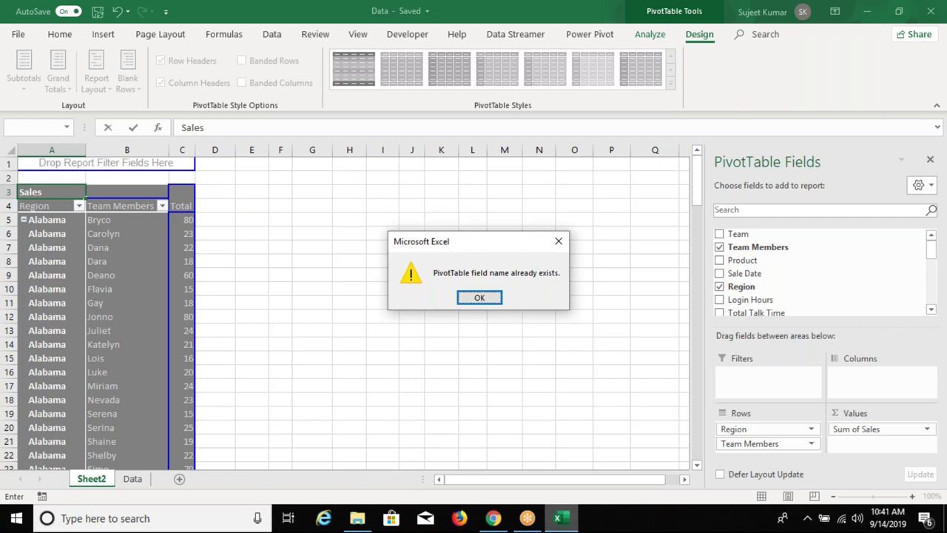
key(Return)
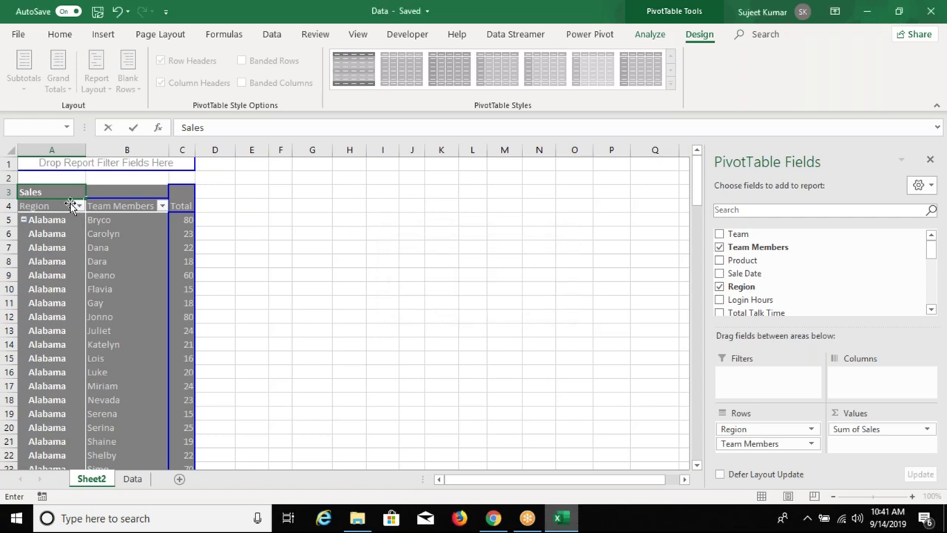
key(F2)
key(Return)
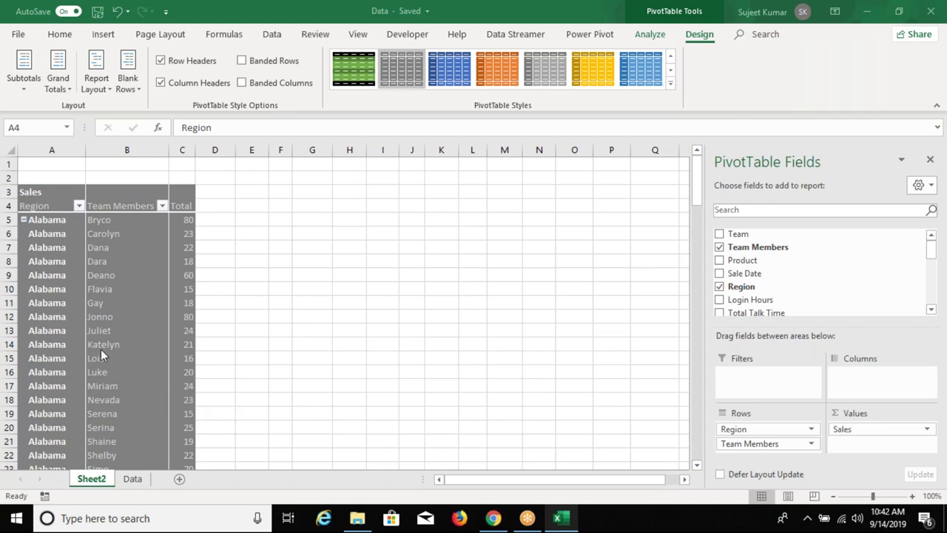
scroll(60, 346, down, 4)
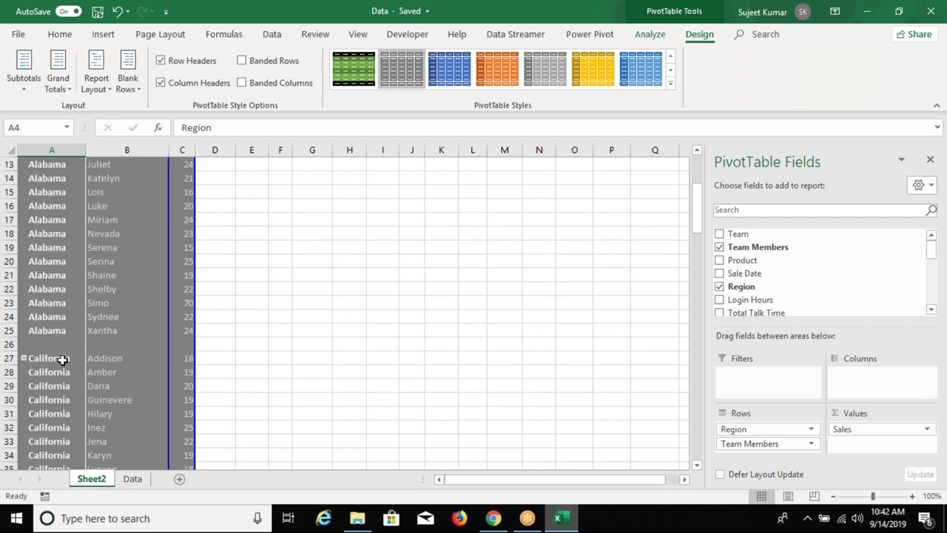
Remove the blank line after each region in the PivotTable
click(60, 346)
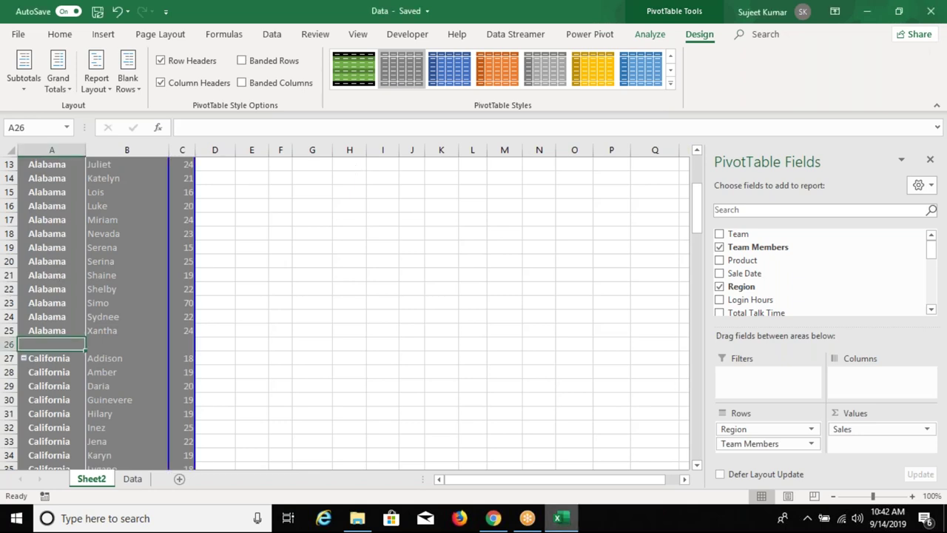
click(121, 92)
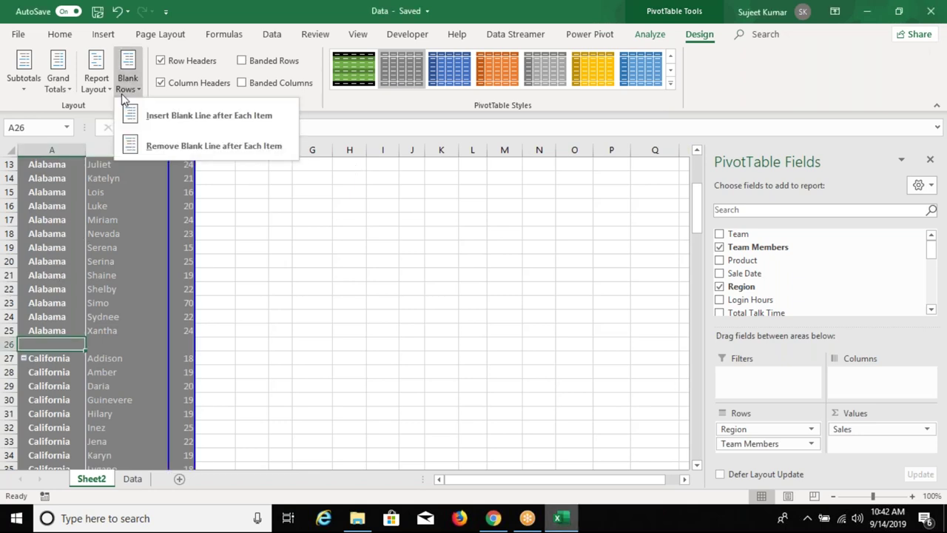
click(157, 146)
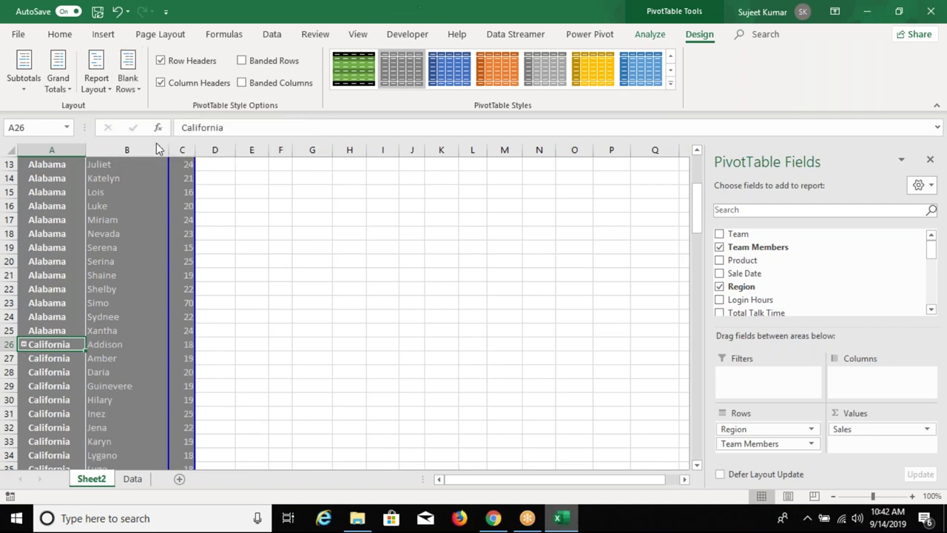
Set the report layout to Do Not Repeat Item Labels
click(61, 95)
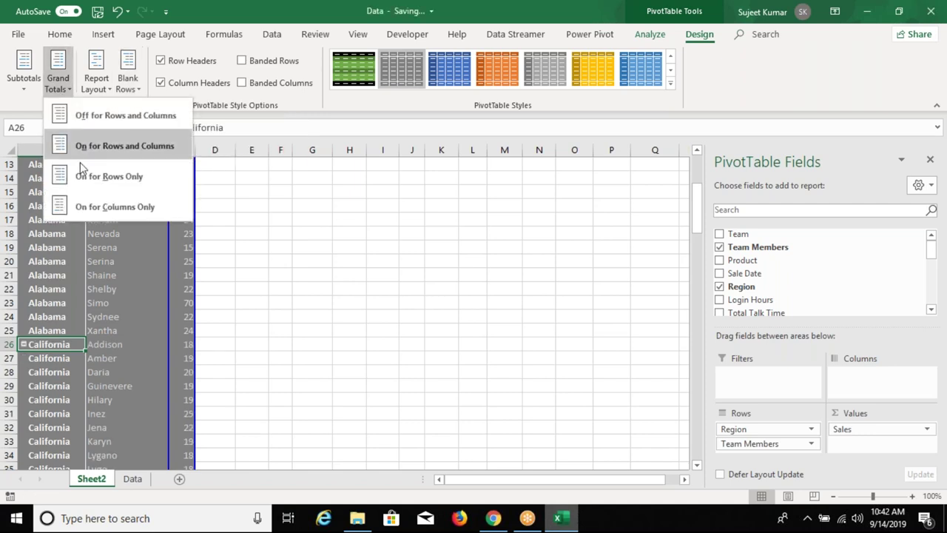
click(94, 89)
click(116, 239)
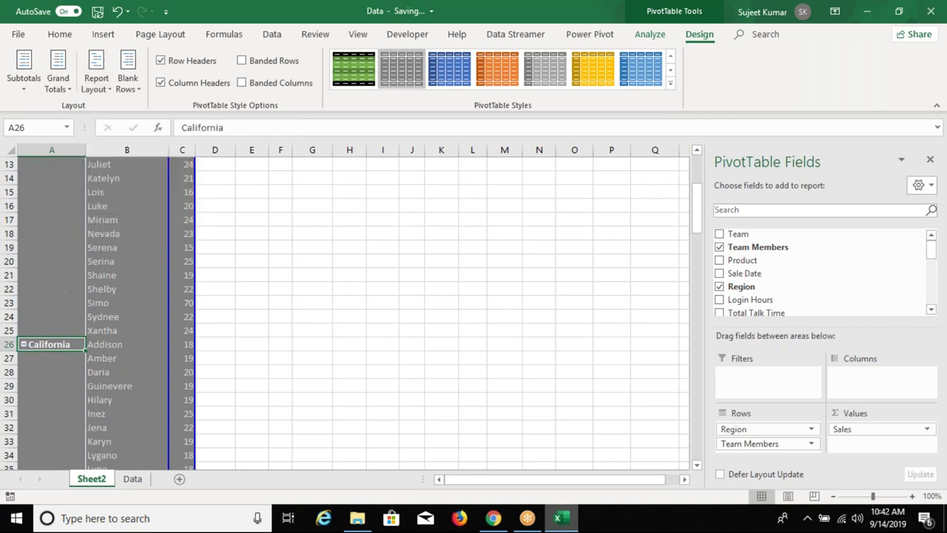
Replace Team Members with Product in the Rows area below Region
mouse_move(778, 444)
mouse_down()
mouse_move(784, 265)
mouse_move(787, 441)
mouse_up()
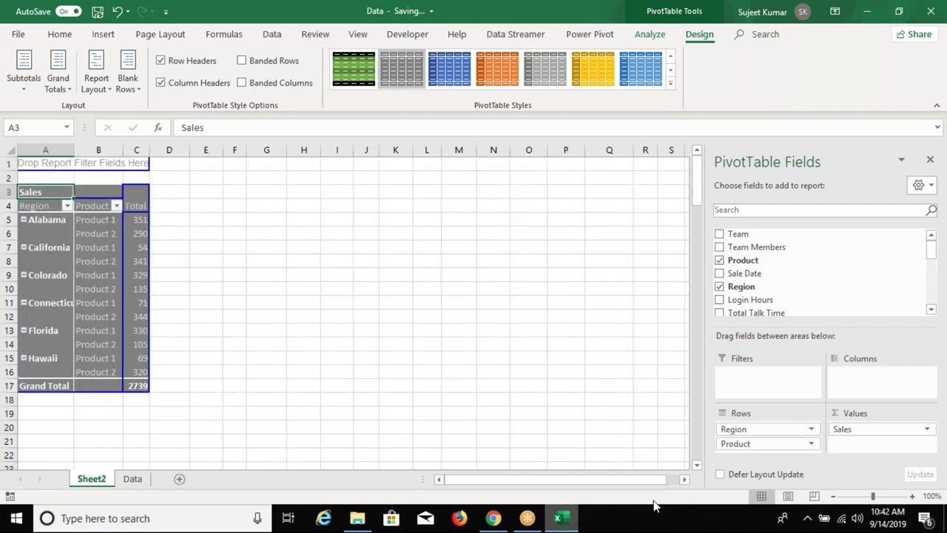
mouse_move(58, 222)
mouse_down()
mouse_move(54, 250)
mouse_move(45, 231)
mouse_up()
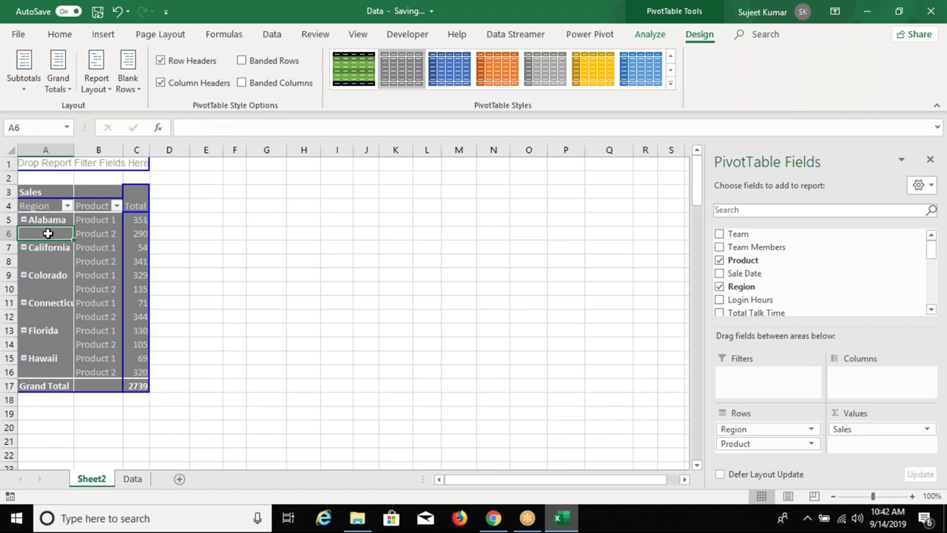
Turn on 'Merge and center cells with labels' in PivotTable Options
right_click(48, 233)
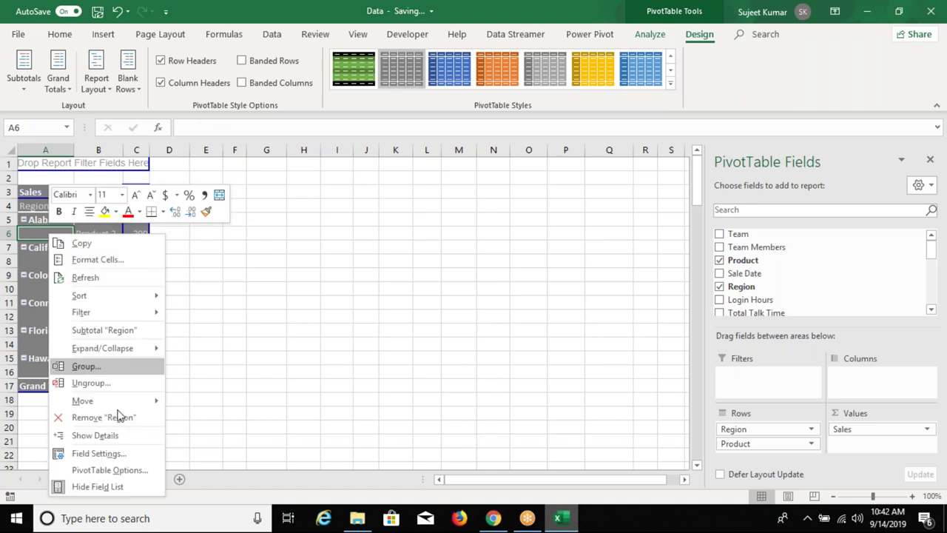
click(101, 471)
click(26, 254)
click(248, 489)
Check the merged California, Colorado and Florida labels and Florida's Product 2 total of 105
click(53, 259)
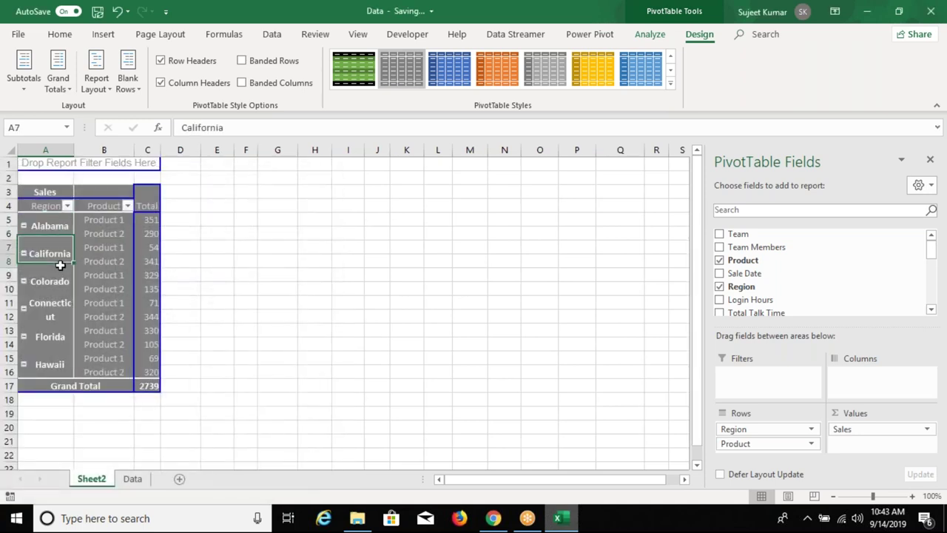
click(53, 285)
click(47, 309)
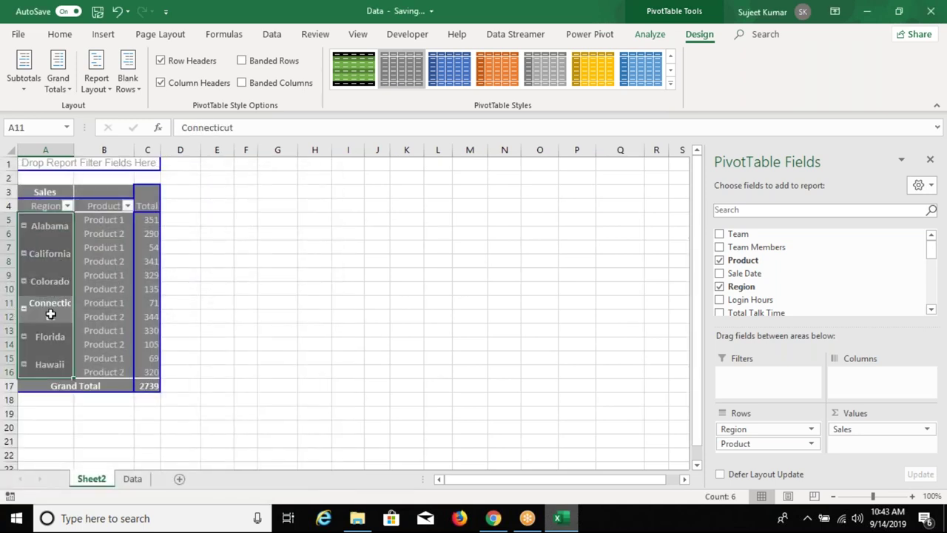
click(82, 348)
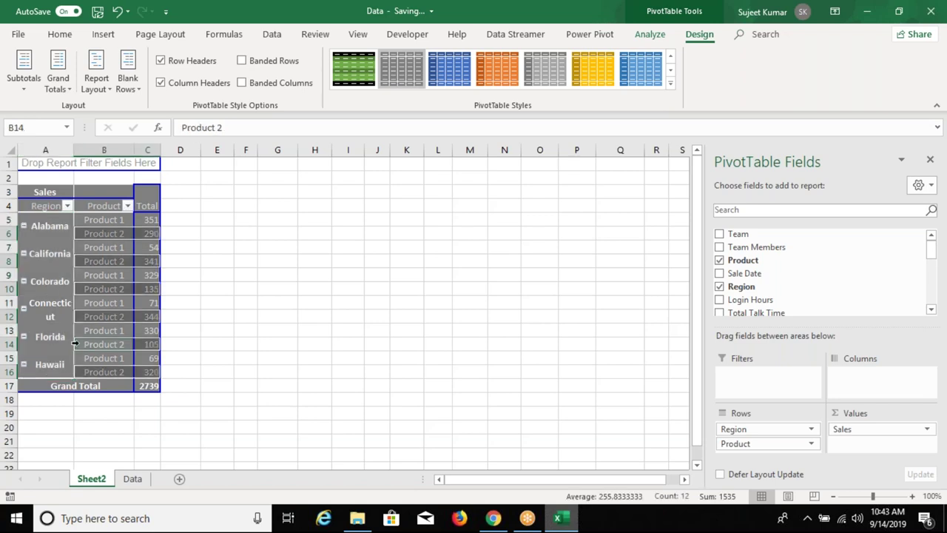
click(51, 341)
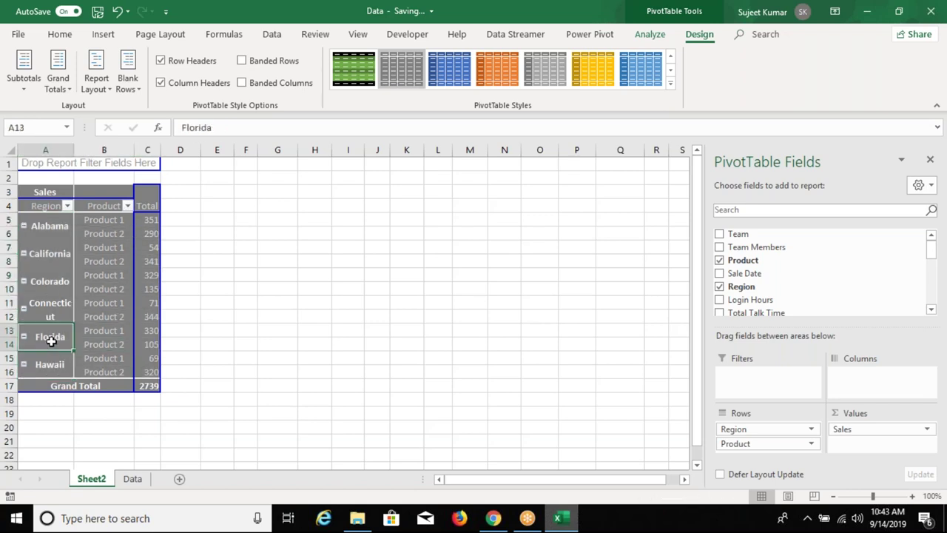
click(146, 343)
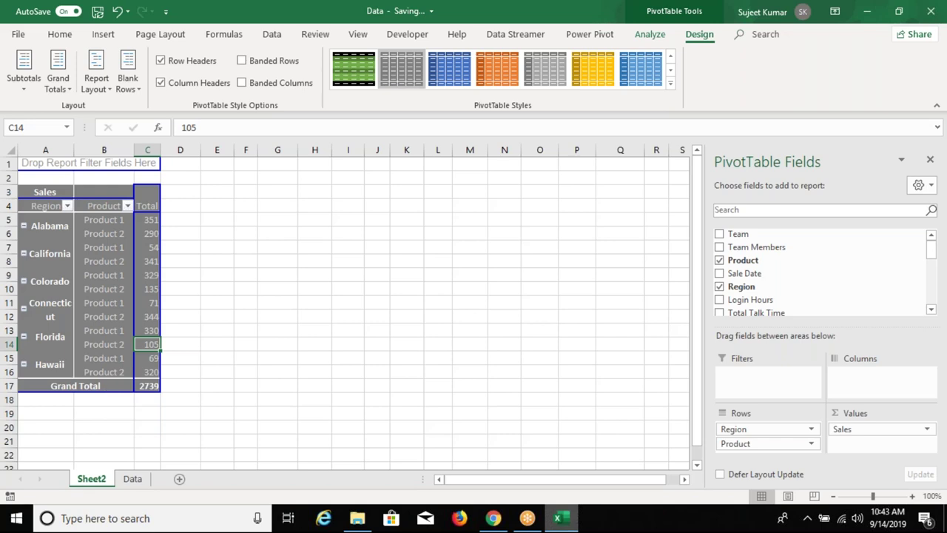
click(134, 480)
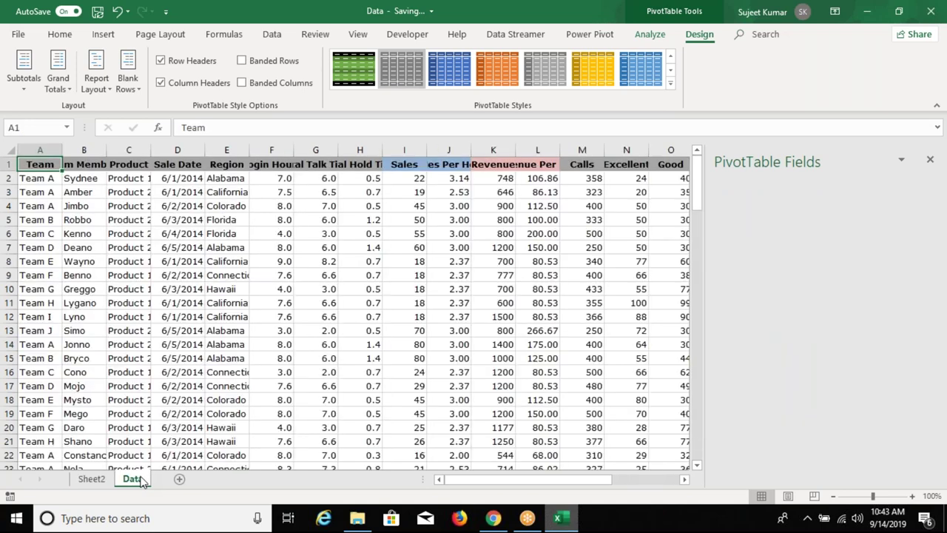
click(94, 481)
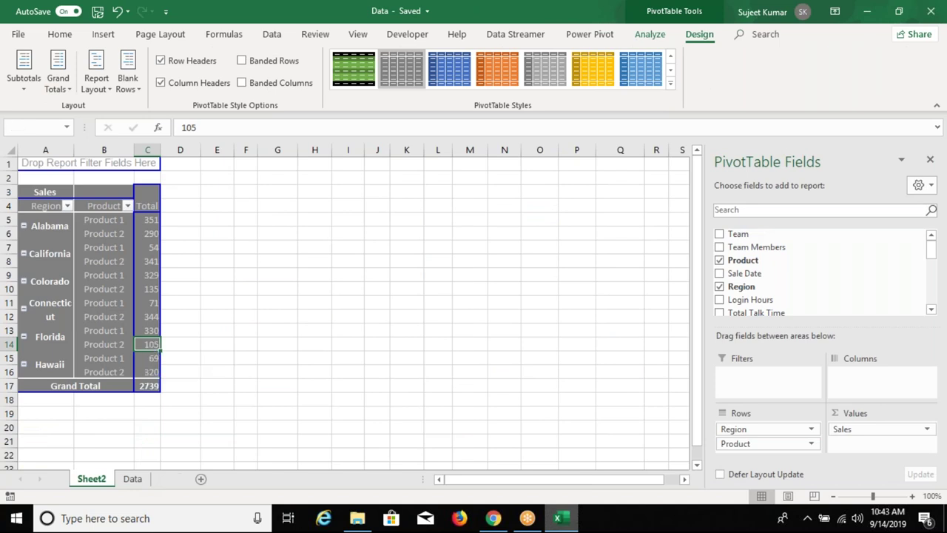
double_click(153, 345)
click(191, 220)
key(Up)
key(Up)
key(Up)
key(Up)
key(ctrl+Right)
key(Down)
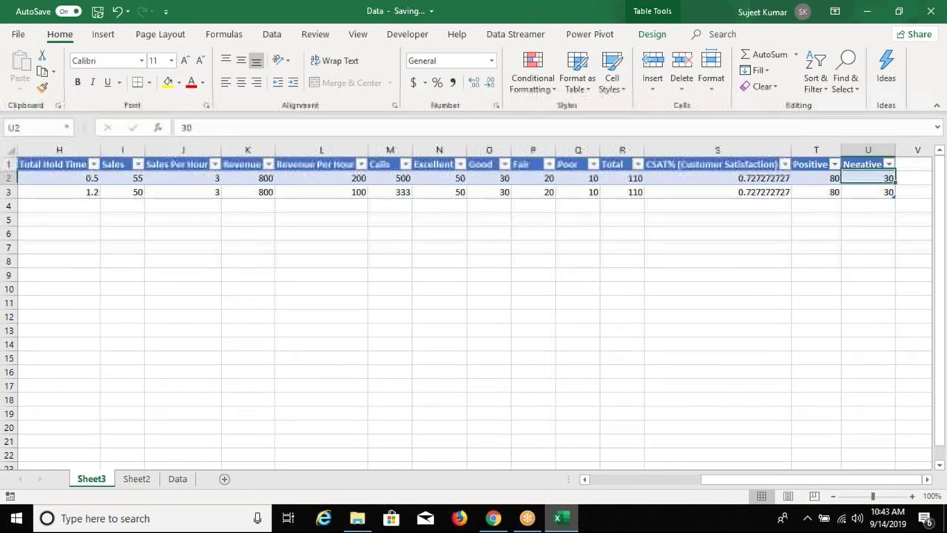
key(Home)
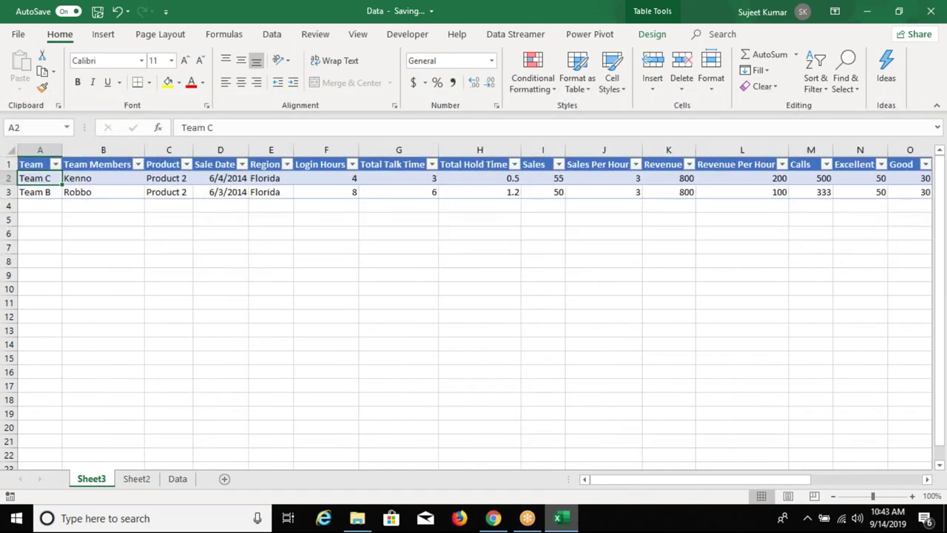
key(ctrl+Right)
key(Down)
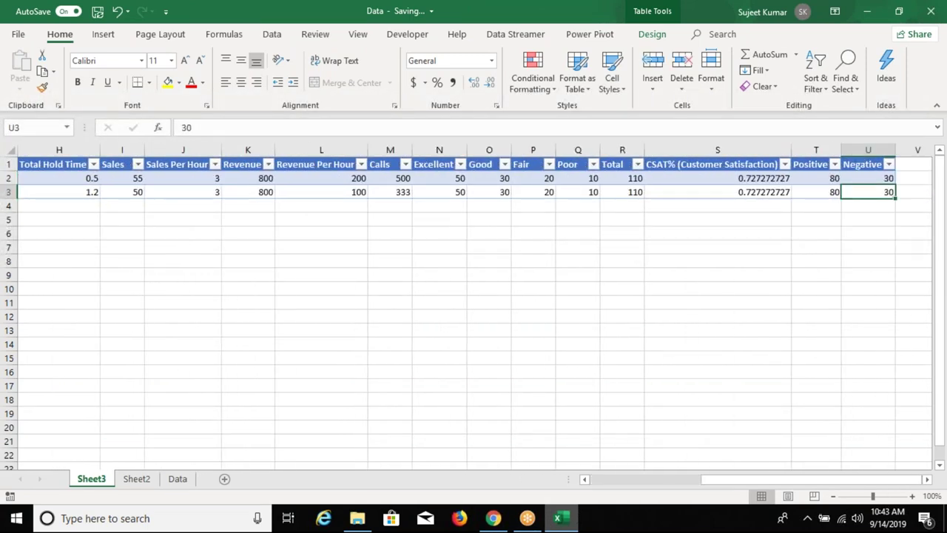
key(Home)
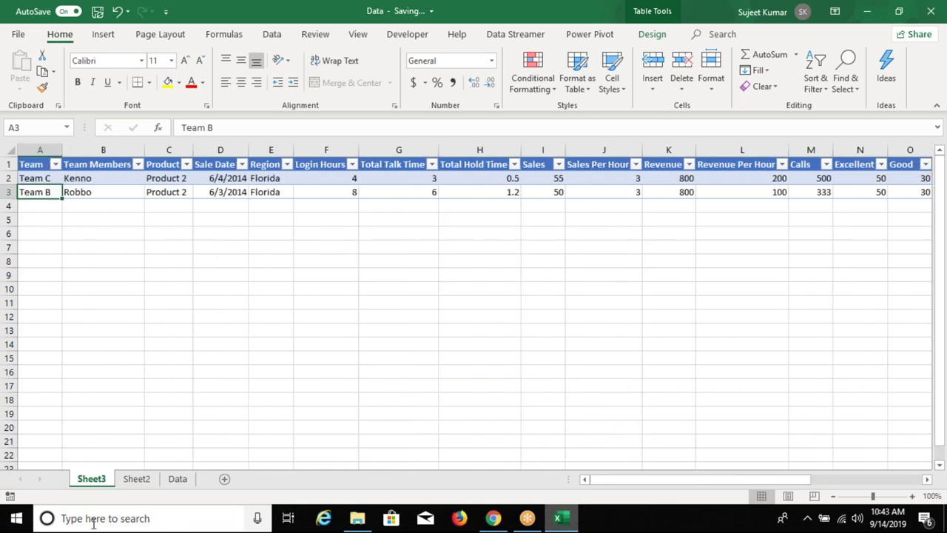
right_click(84, 487)
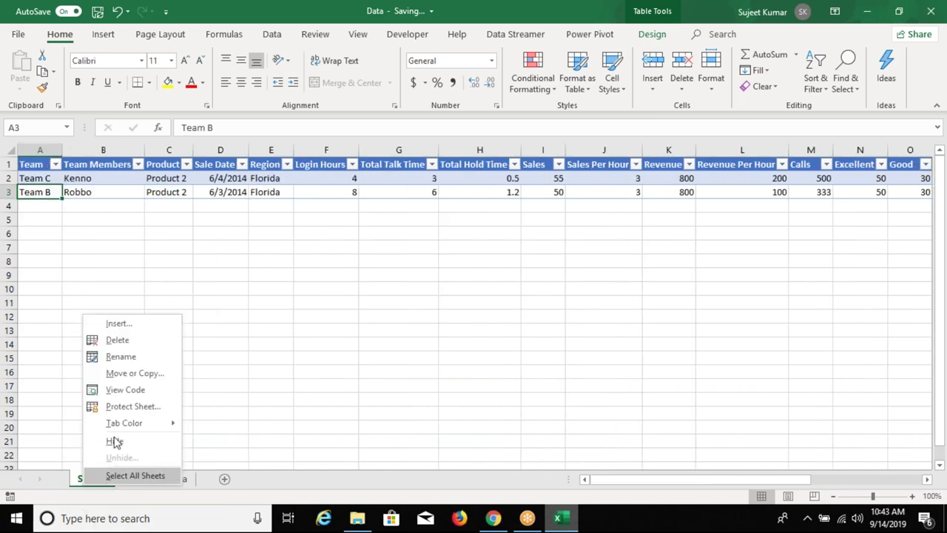
click(120, 340)
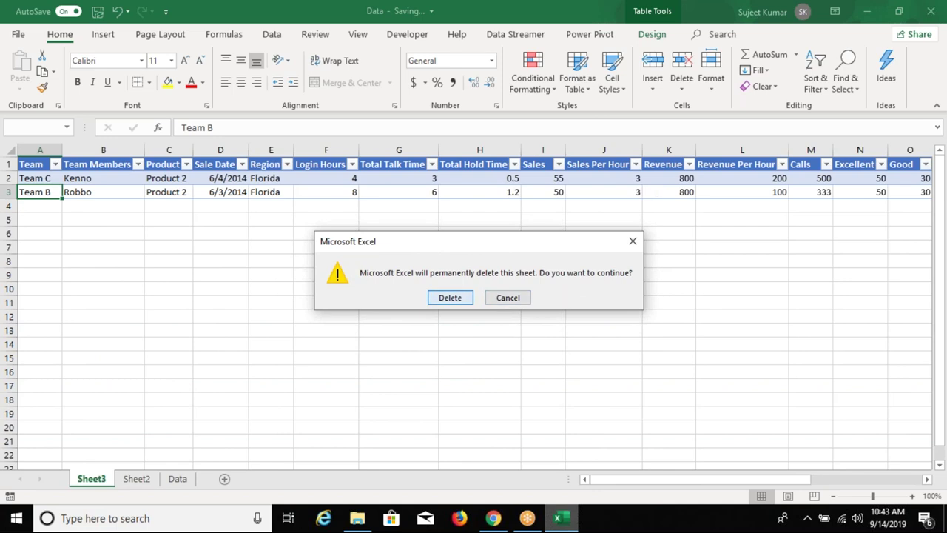
click(450, 297)
click(50, 334)
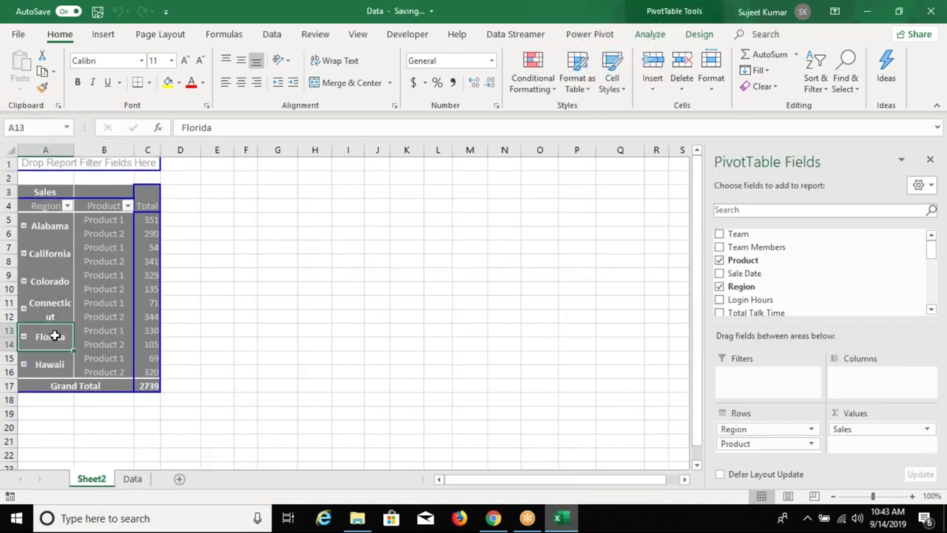
click(104, 331)
double_click(103, 331)
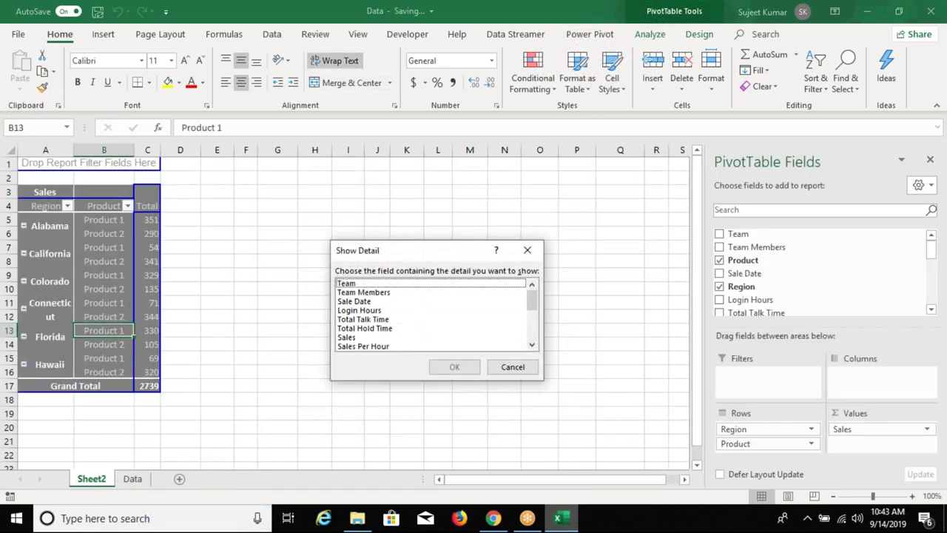
key(Escape)
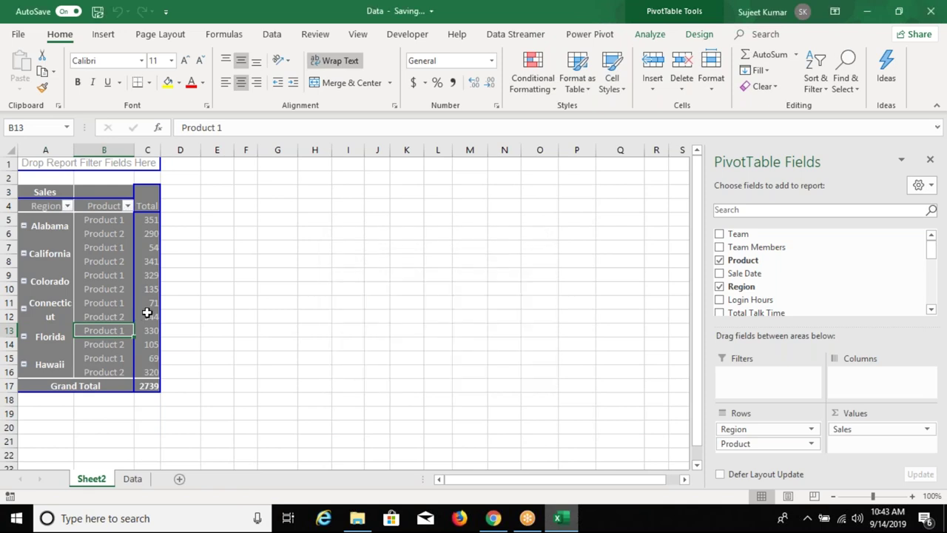
click(148, 316)
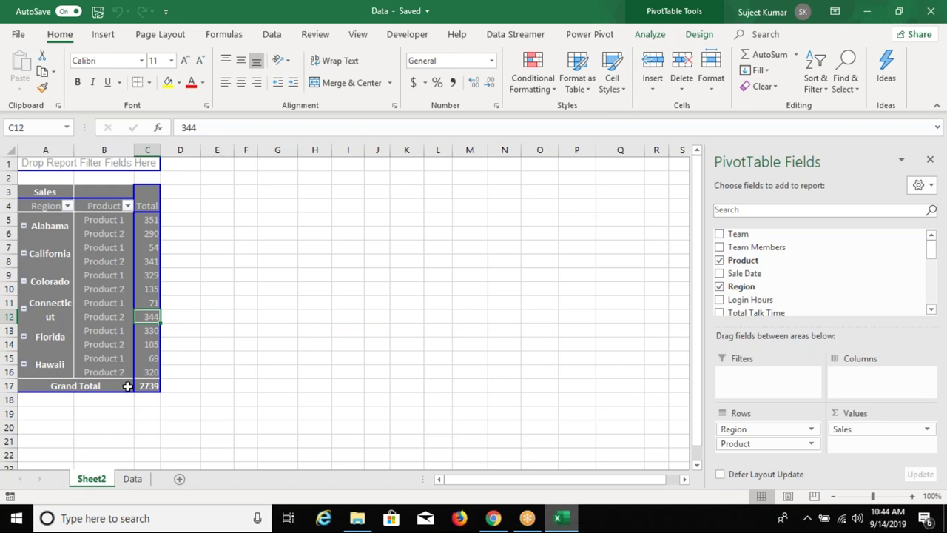
click(153, 355)
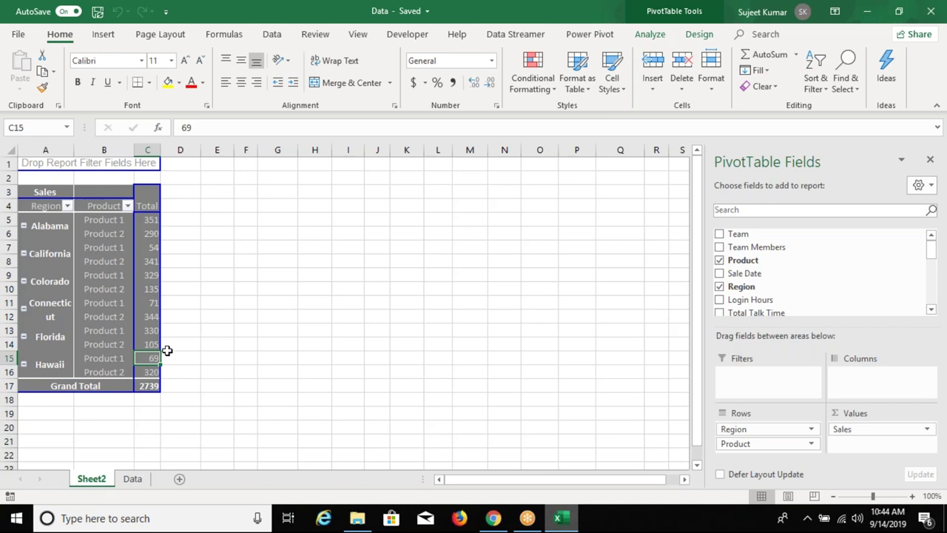
click(311, 236)
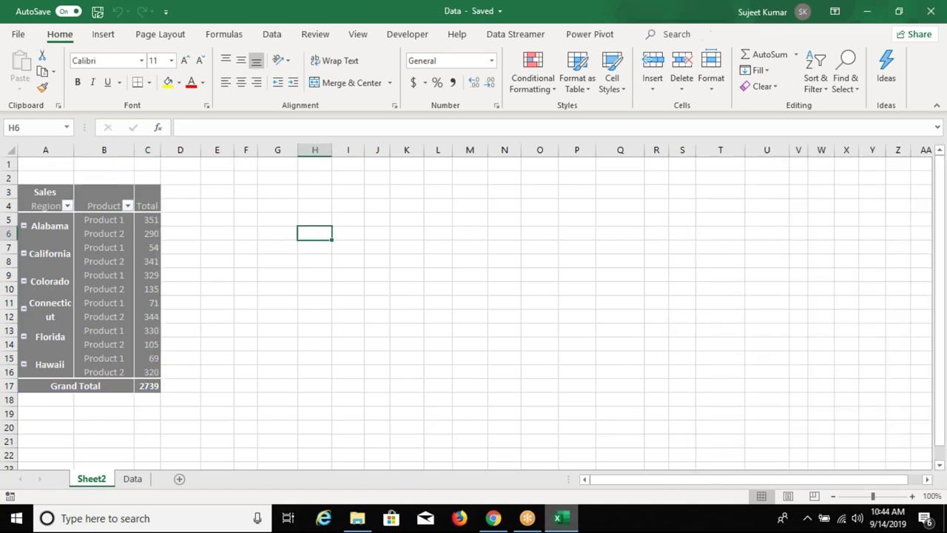
click(317, 258)
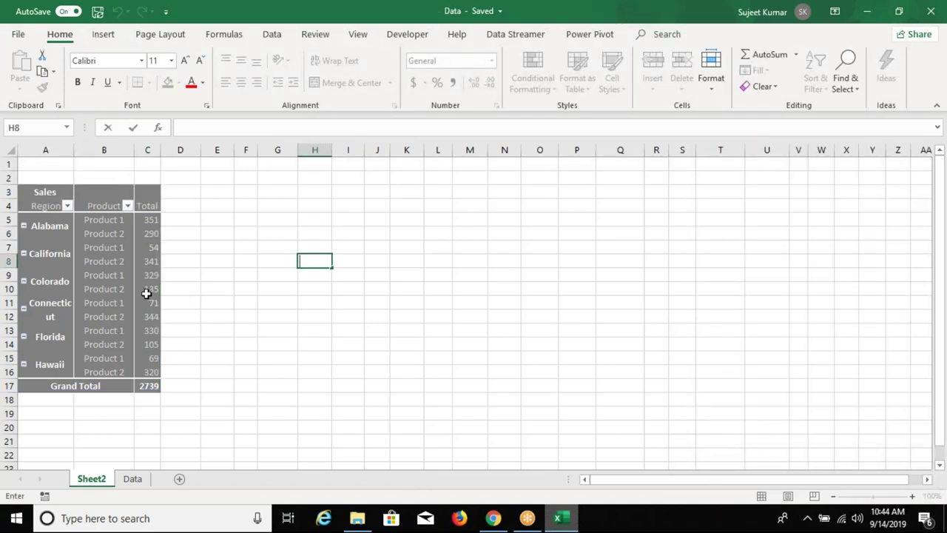
click(148, 290)
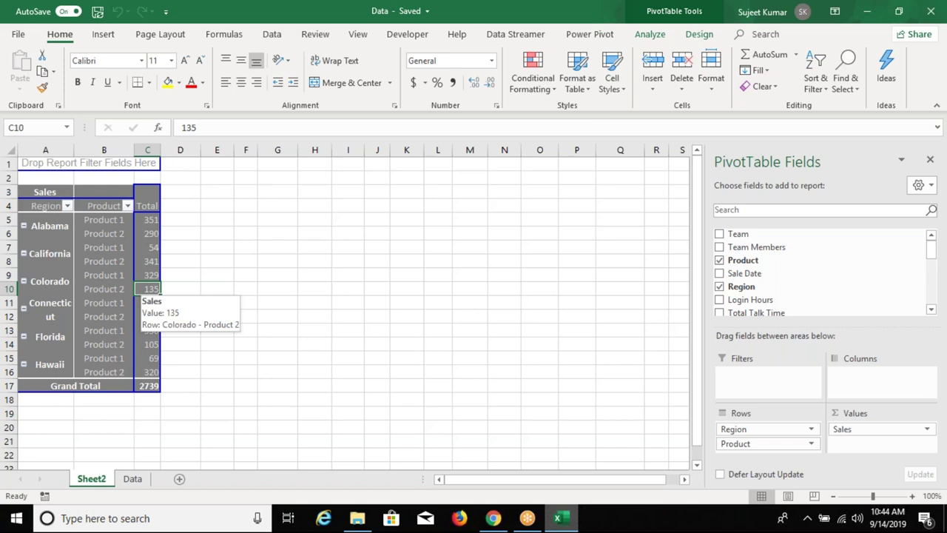
Uncheck Enable show details on the Data tab of PivotTable Options
right_click(145, 289)
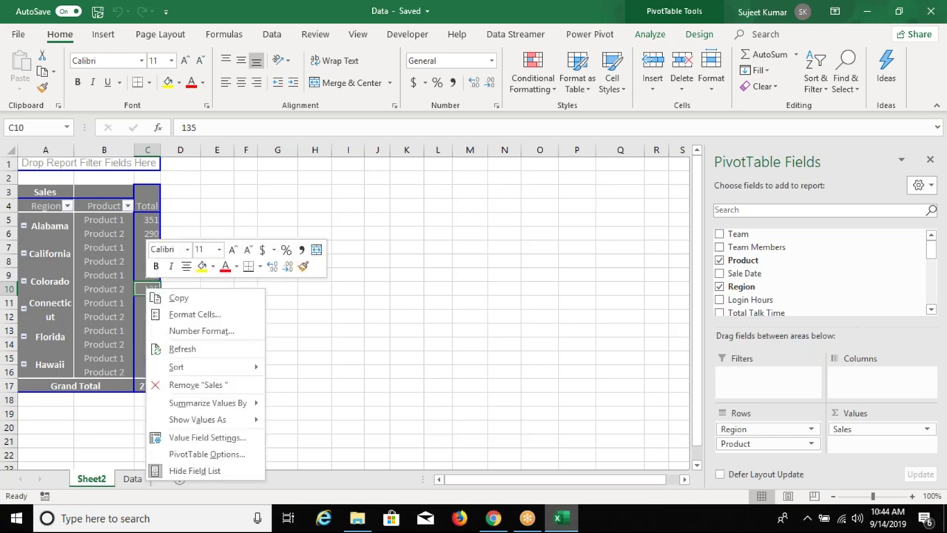
click(190, 452)
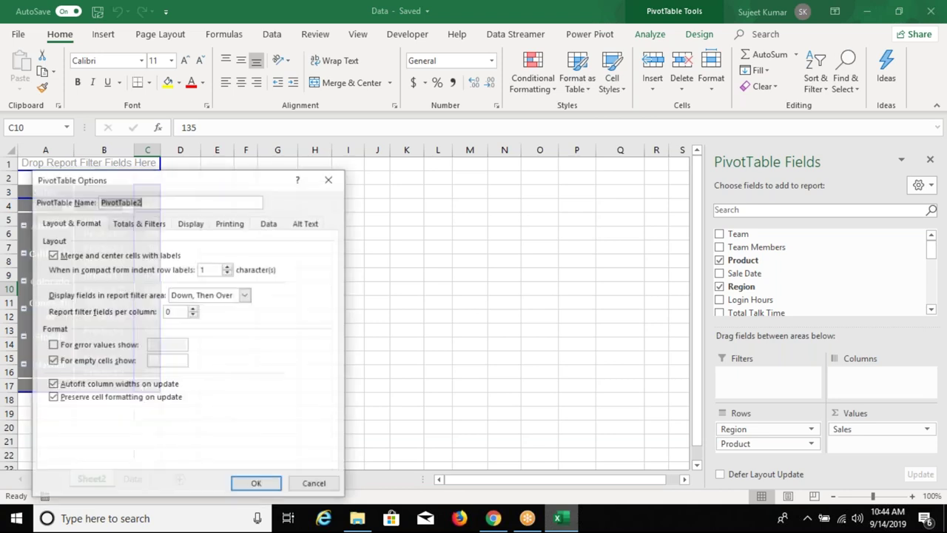
click(271, 223)
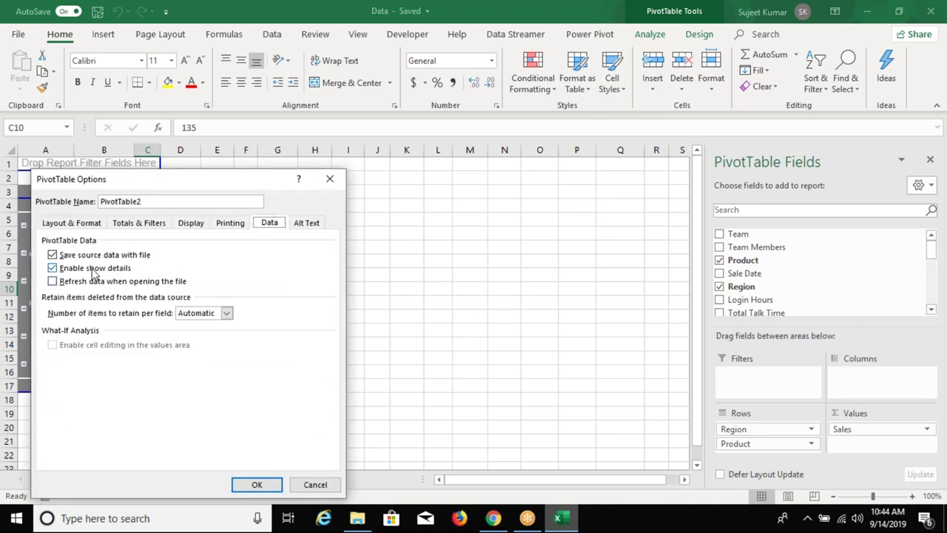
click(94, 269)
click(256, 484)
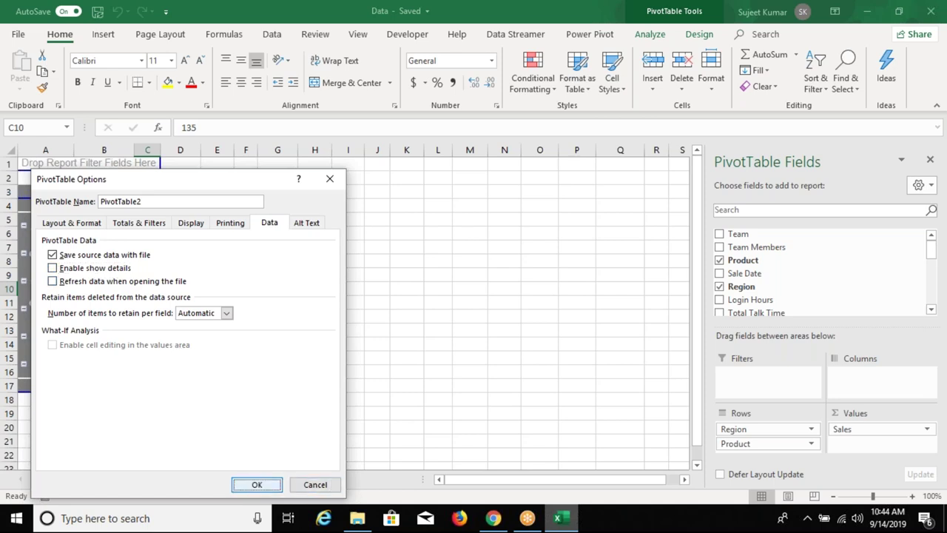
Confirm drill-down is refused on California's and Colorado's Product 2 values, then reopen PivotTable Options
click(154, 261)
double_click(154, 261)
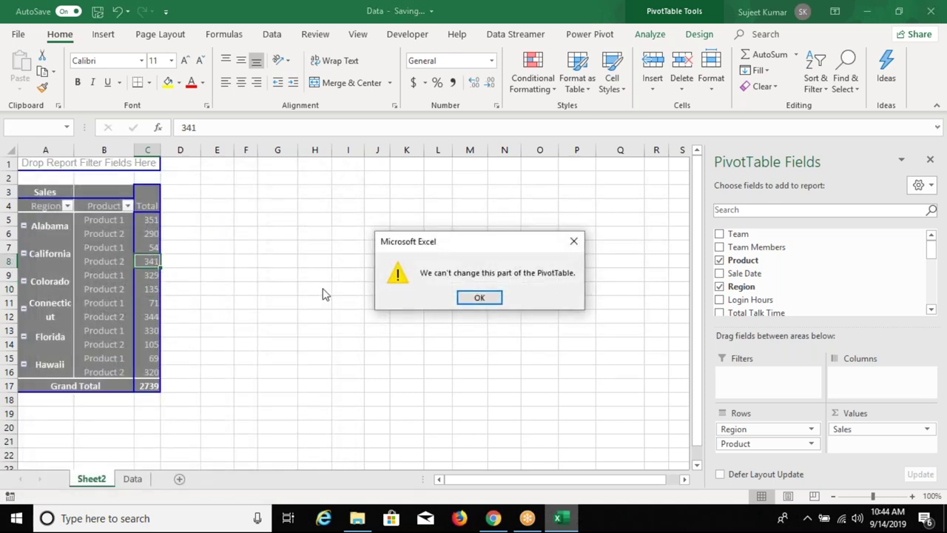
click(478, 298)
double_click(153, 289)
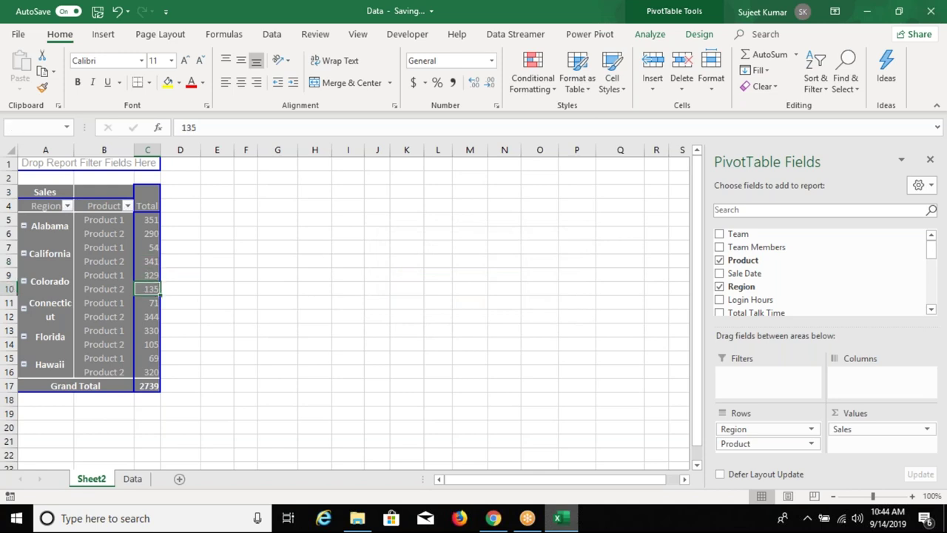
click(479, 298)
right_click(154, 292)
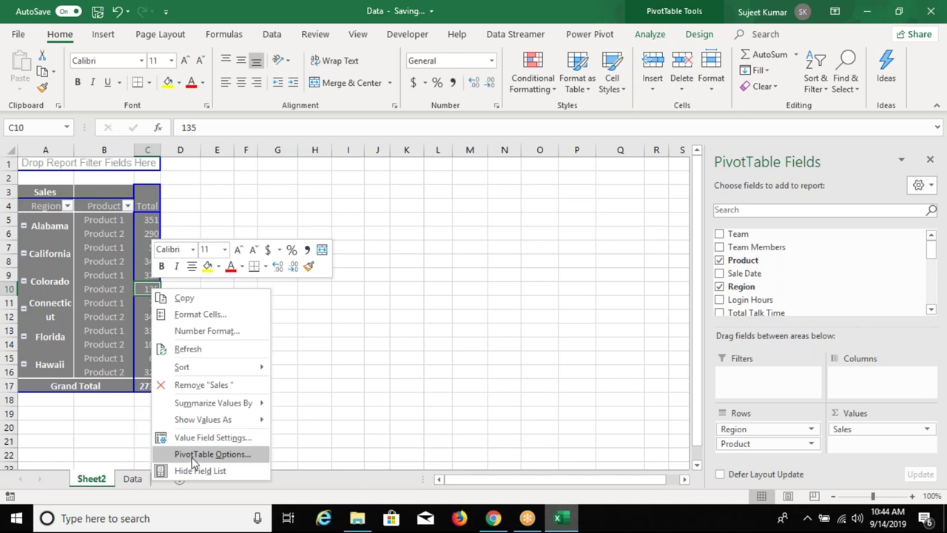
click(194, 454)
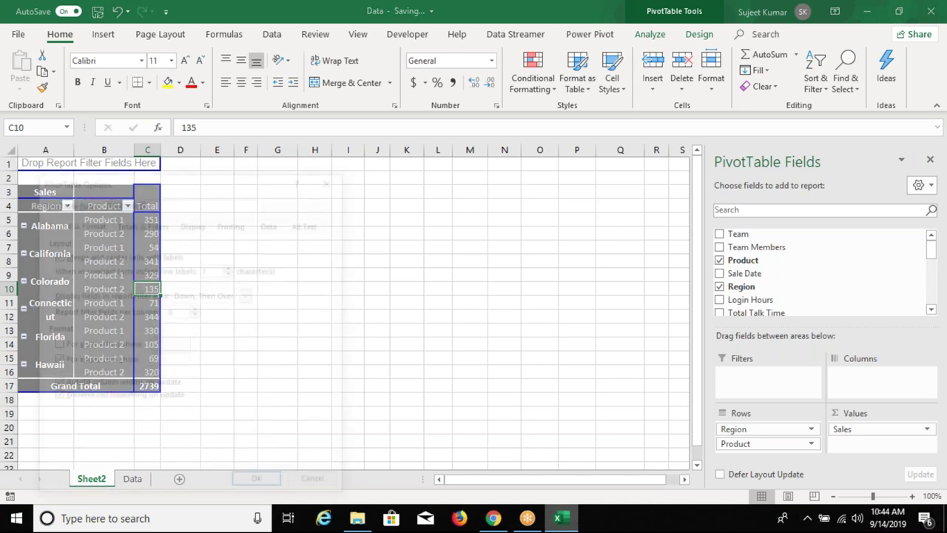
Turn off grand totals for both rows and columns in the PivotTable Options
click(141, 223)
click(92, 255)
click(96, 270)
click(260, 485)
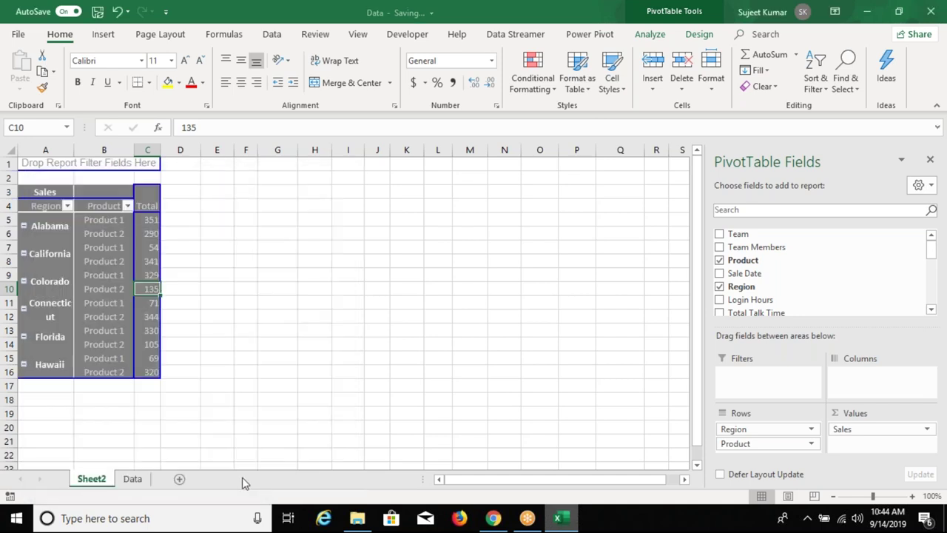
Narrow the Region column A and slim down the Total column C
click(122, 317)
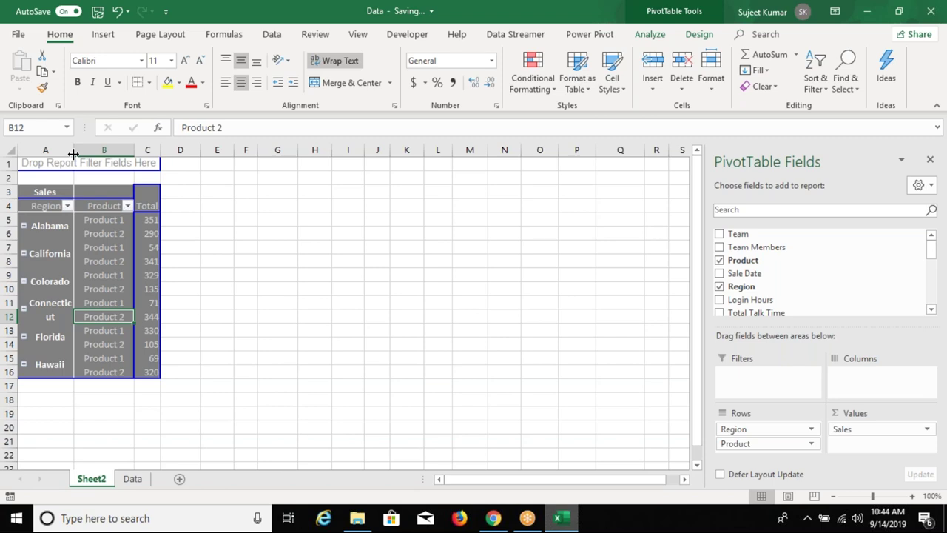
drag(74, 153, 65, 153)
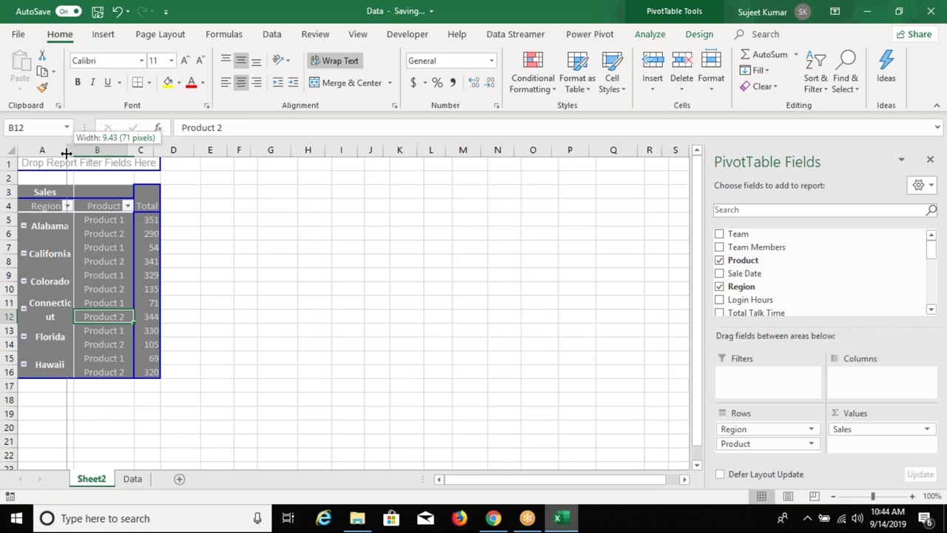
drag(66, 153, 67, 153)
click(141, 150)
drag(153, 150, 163, 150)
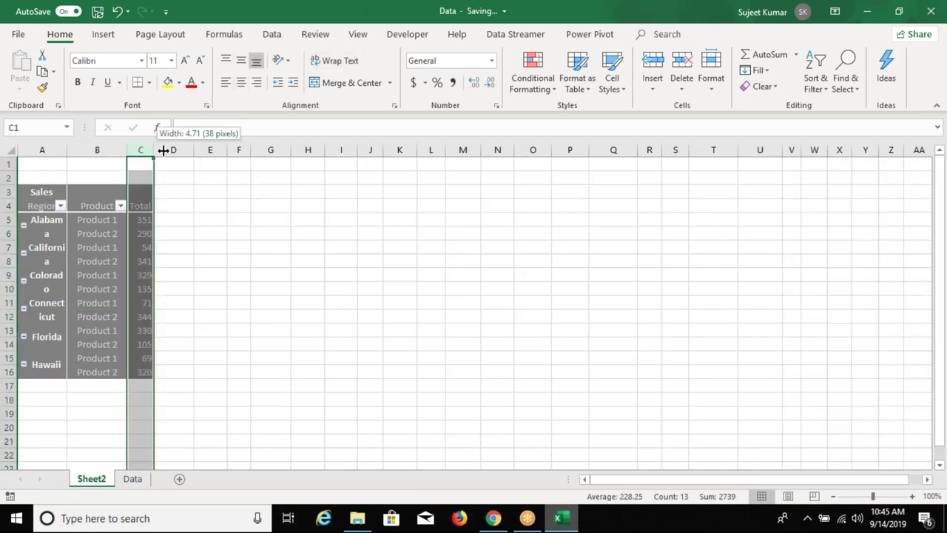
drag(162, 150, 161, 150)
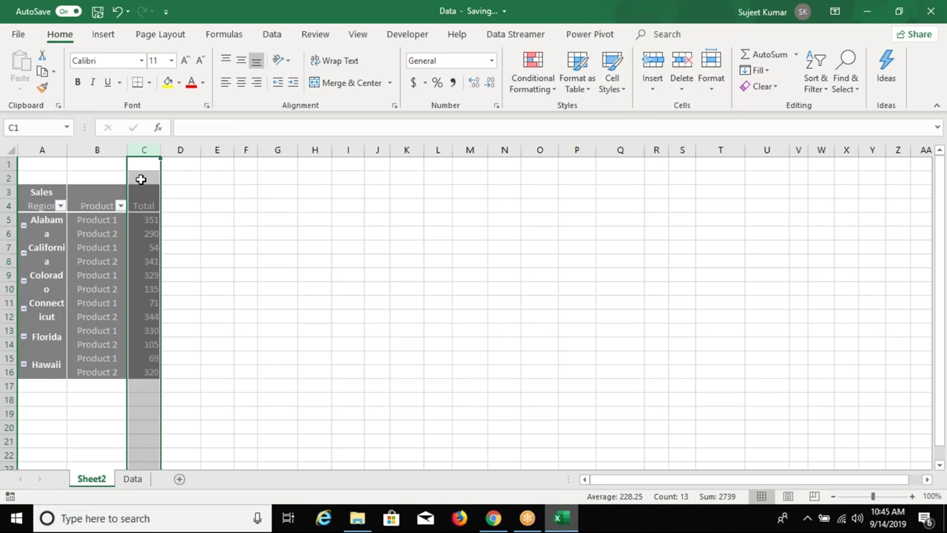
click(109, 263)
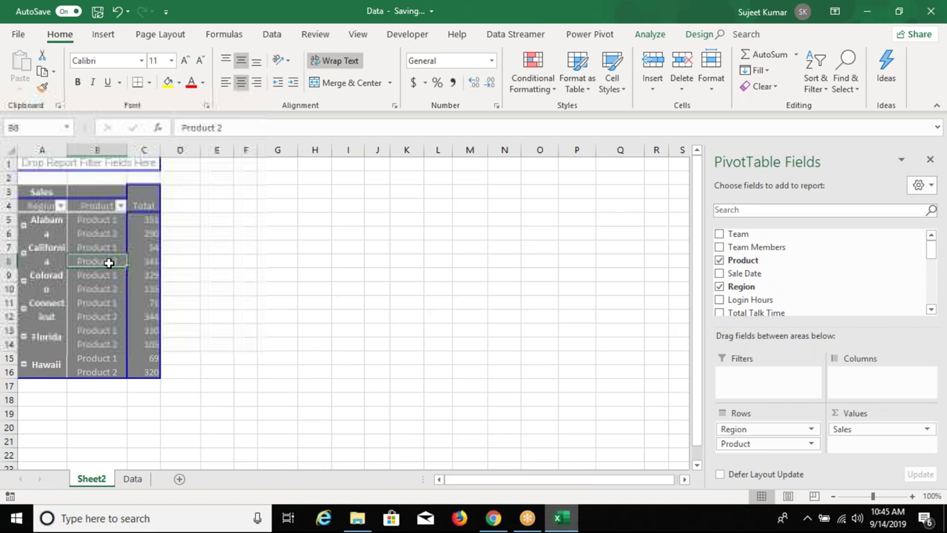
Refresh the PivotTable, then change Data sheet cell K8 from 700 to 800
right_click(109, 262)
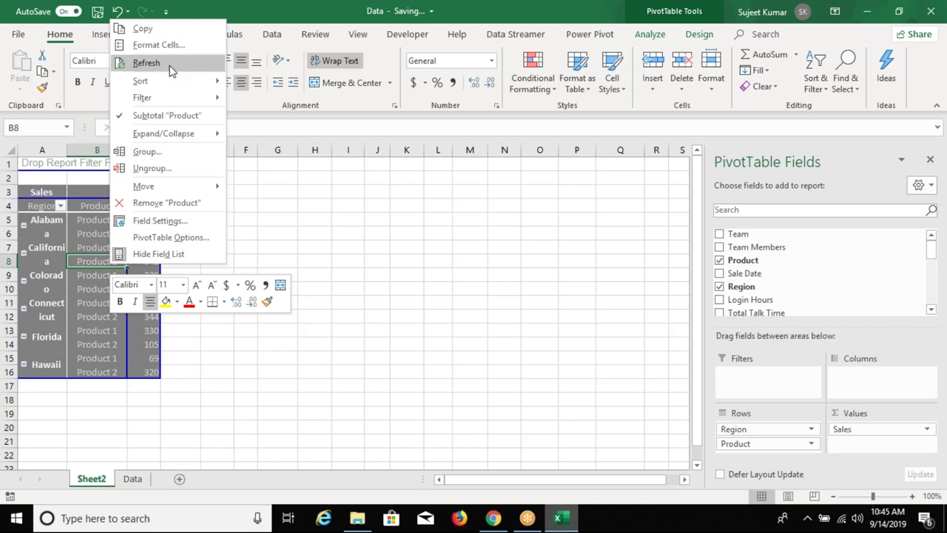
click(170, 65)
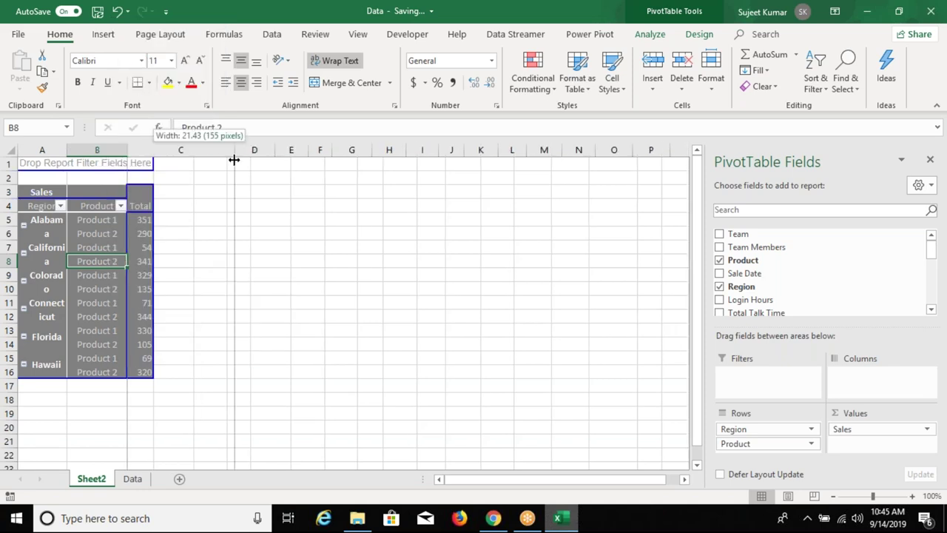
click(133, 479)
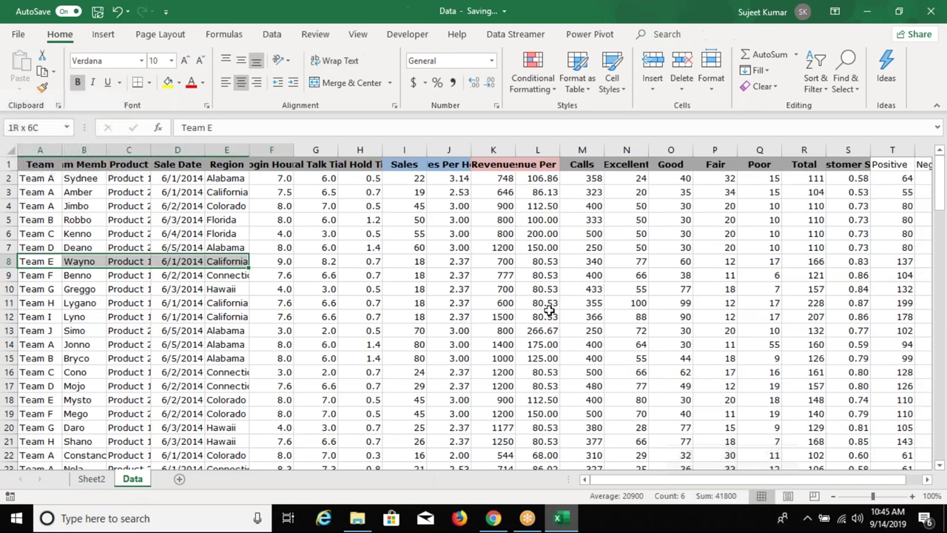
click(497, 261)
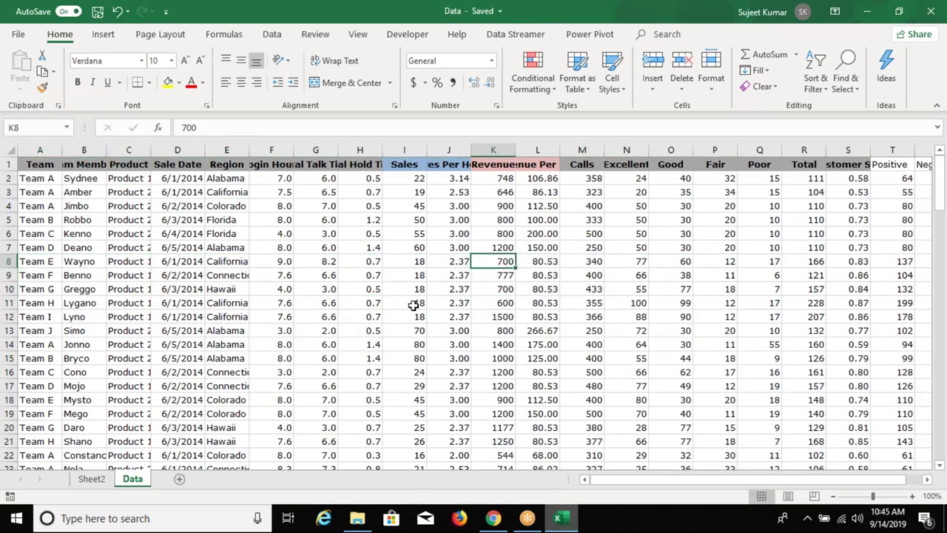
text(800)
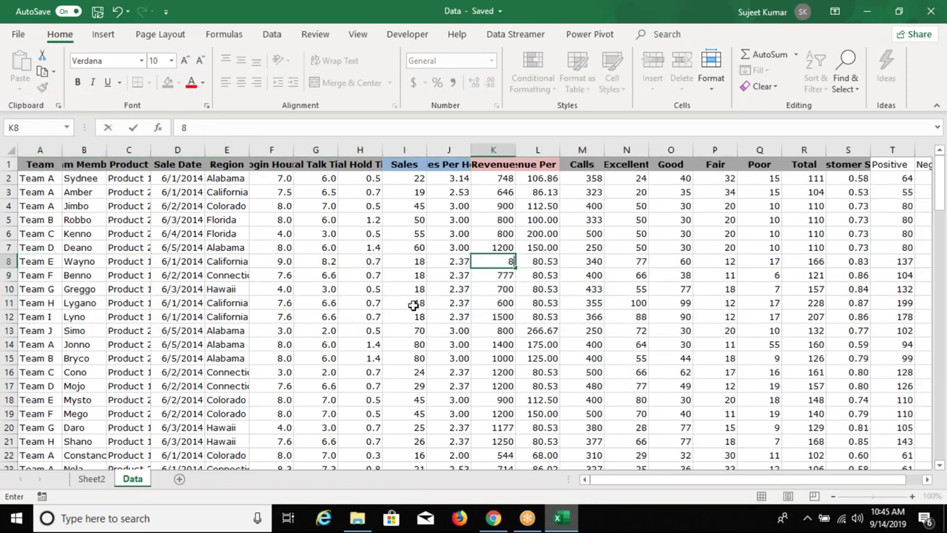
key(Return)
Refresh the Sheet2 PivotTable so it picks up the new K8 value
click(109, 480)
click(118, 287)
right_click(116, 290)
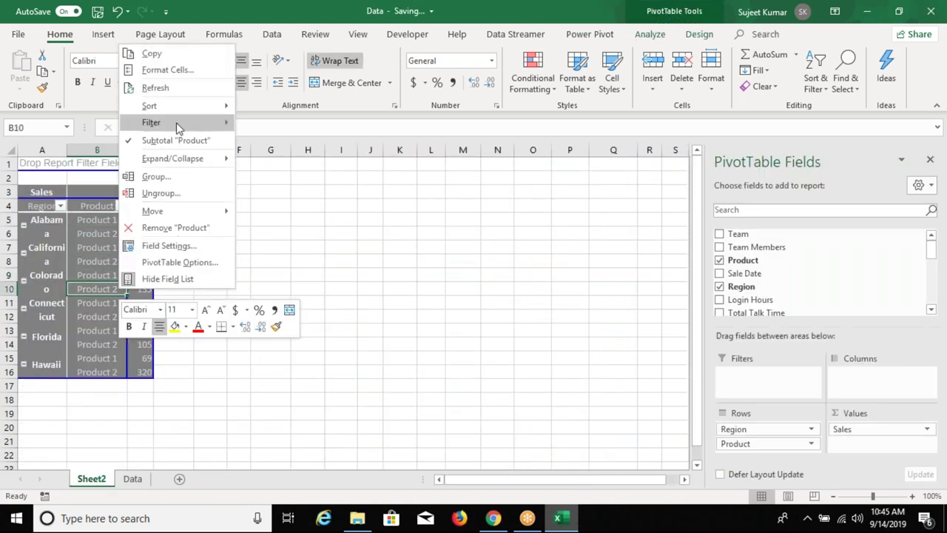
click(178, 88)
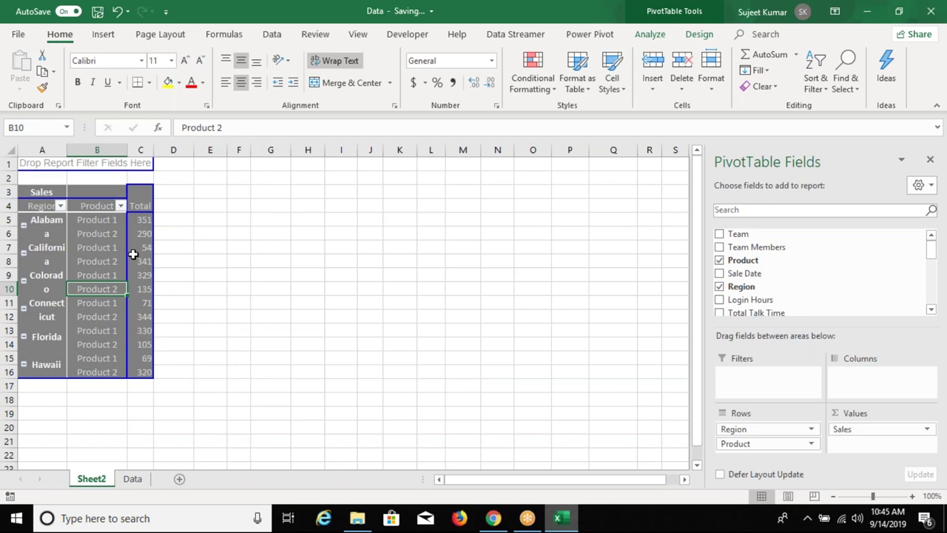
click(104, 250)
right_click(104, 250)
click(103, 250)
right_click(104, 251)
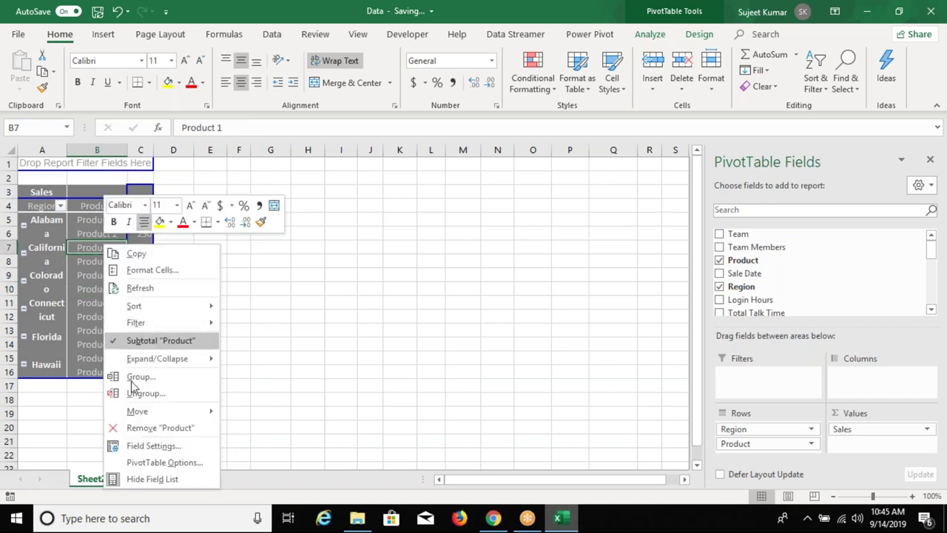
click(143, 462)
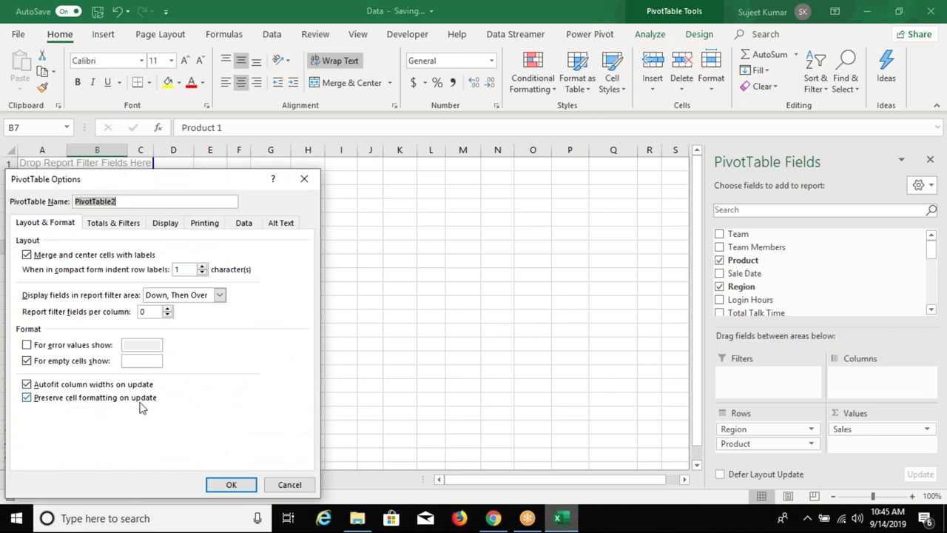
click(233, 484)
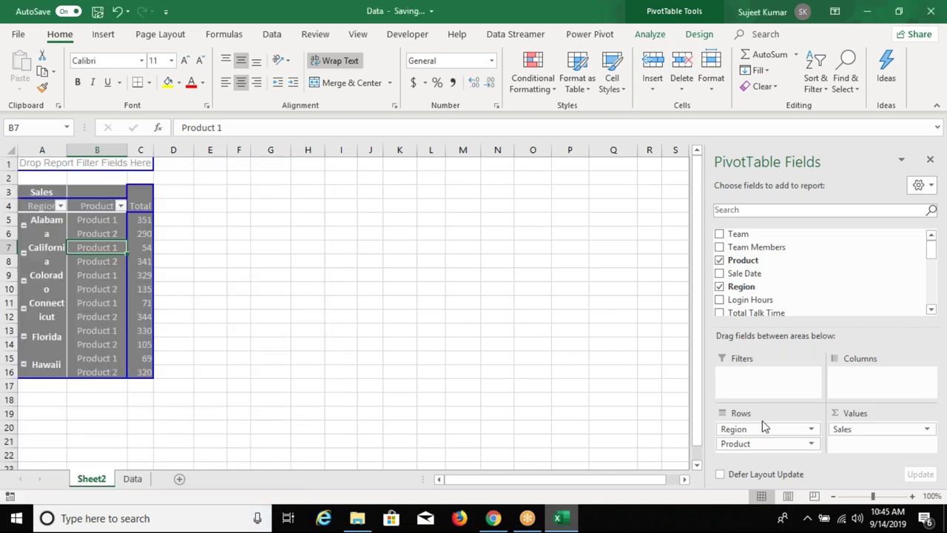
Remove Product from the PivotTable rows, leaving Region as the row field
drag(736, 443, 817, 299)
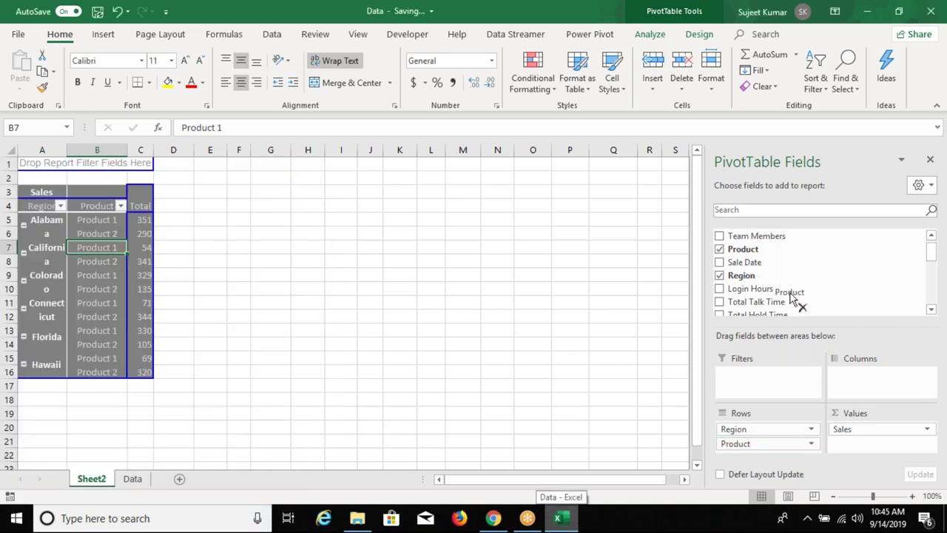
scroll(817, 299, down, 3)
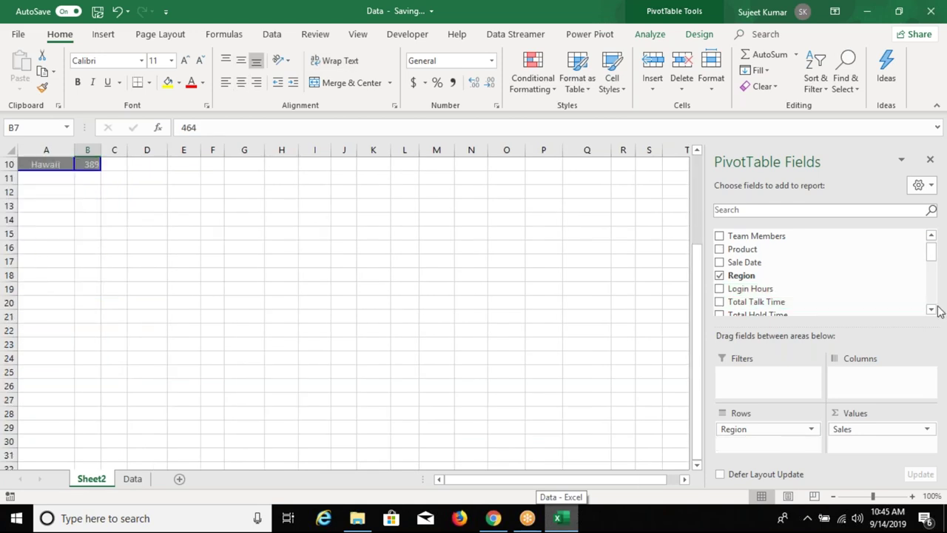
click(931, 308)
click(934, 293)
click(934, 293)
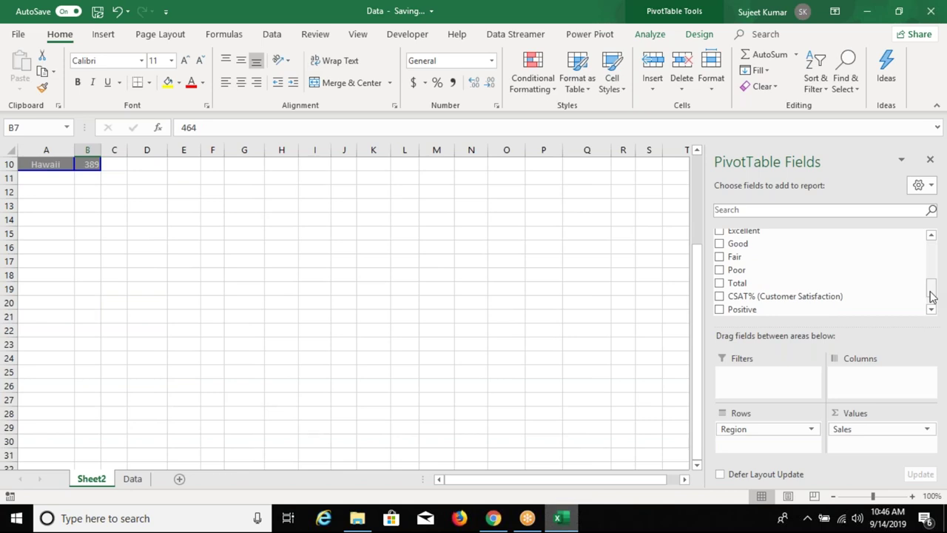
drag(932, 296, 932, 248)
Place Team Members in the Columns area instead of Team, one column per agent
mouse_move(738, 233)
mouse_down()
mouse_move(885, 375)
mouse_move(862, 305)
mouse_up()
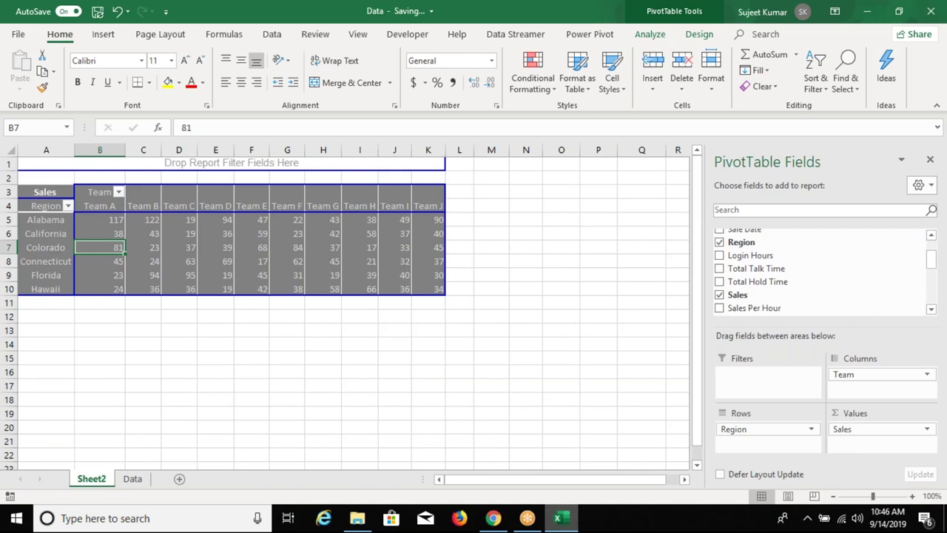
drag(862, 305, 758, 255)
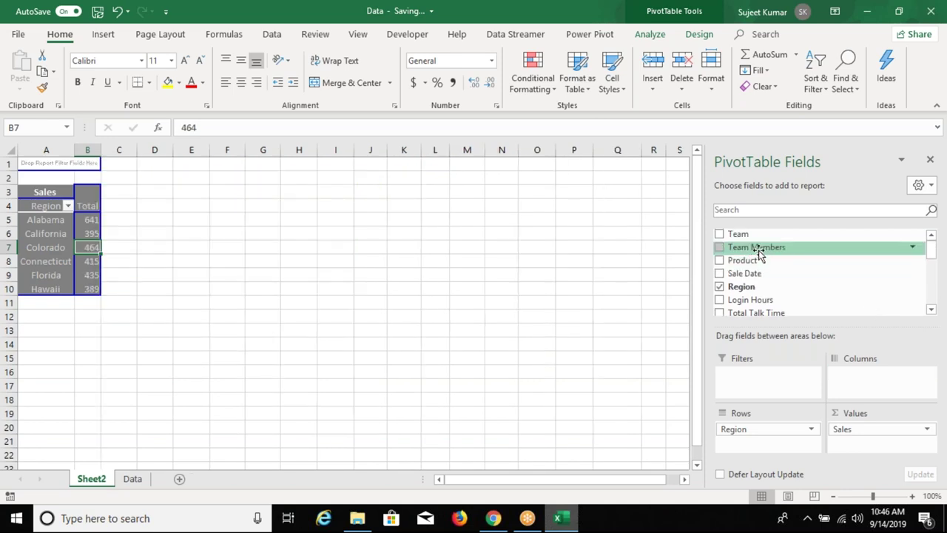
drag(758, 250, 862, 385)
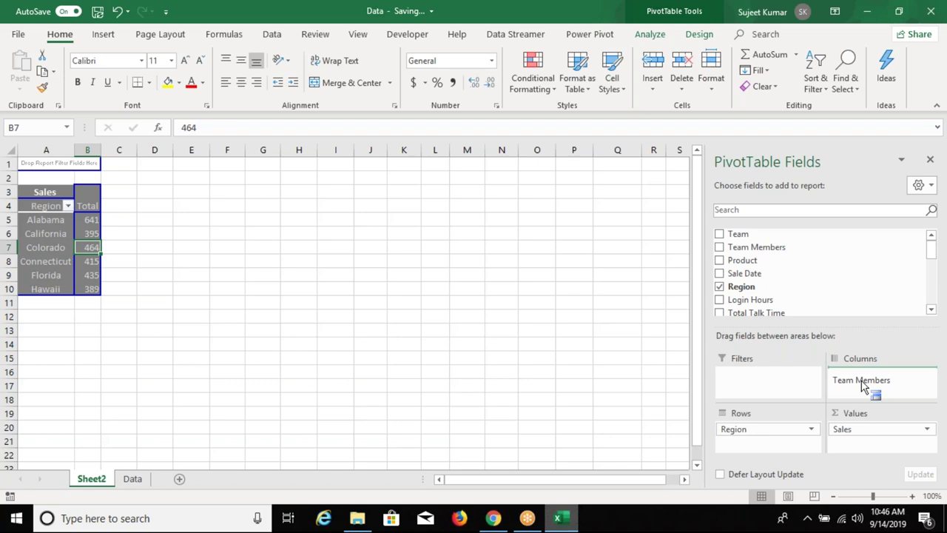
drag(862, 385, 518, 333)
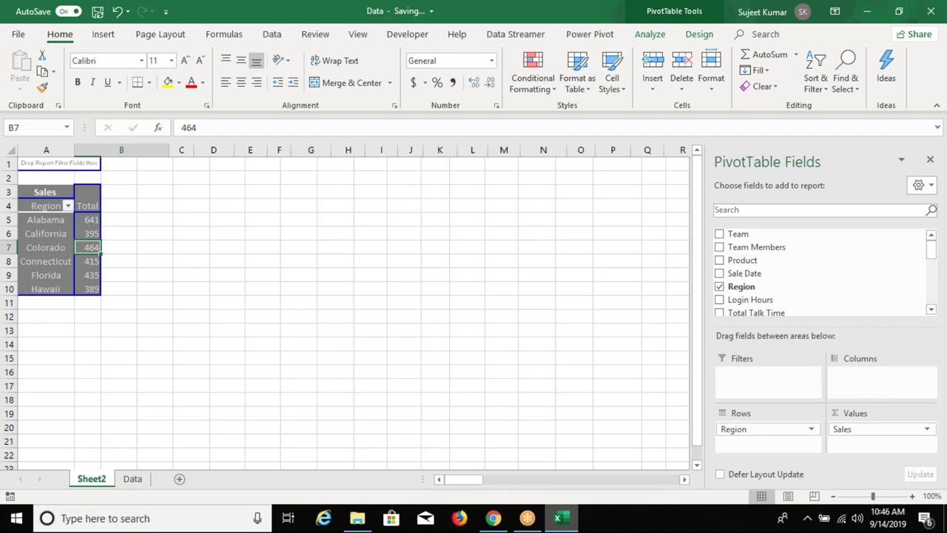
key(ctrl+z)
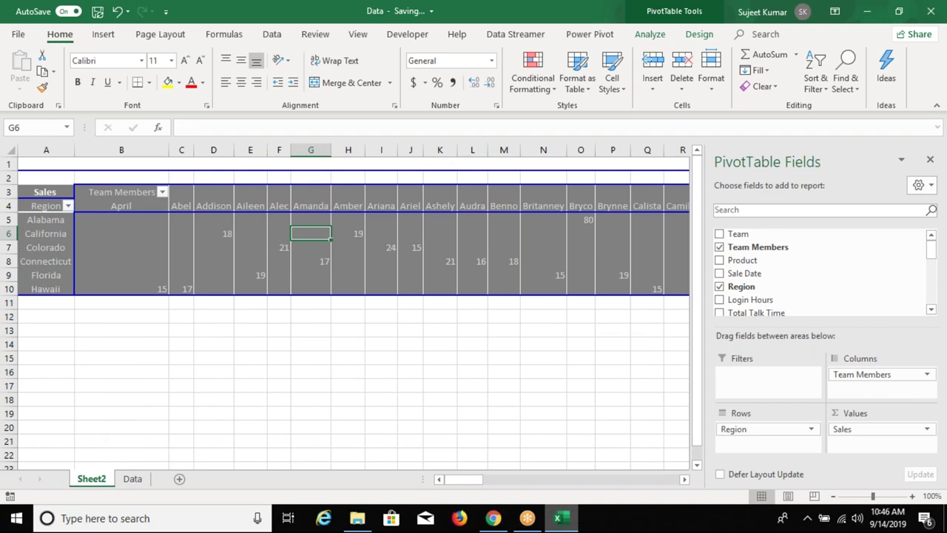
Set the PivotTable option For empty cells show to 0
click(368, 398)
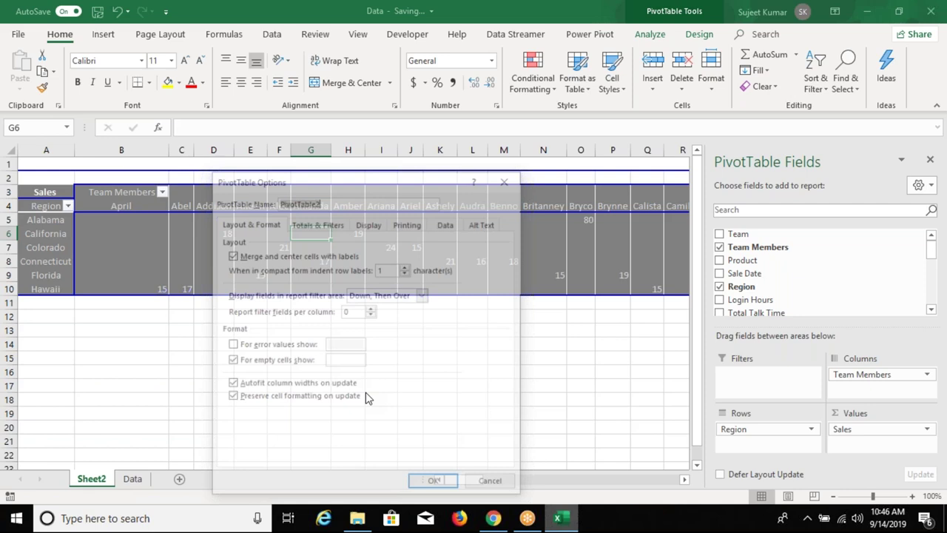
text(0)
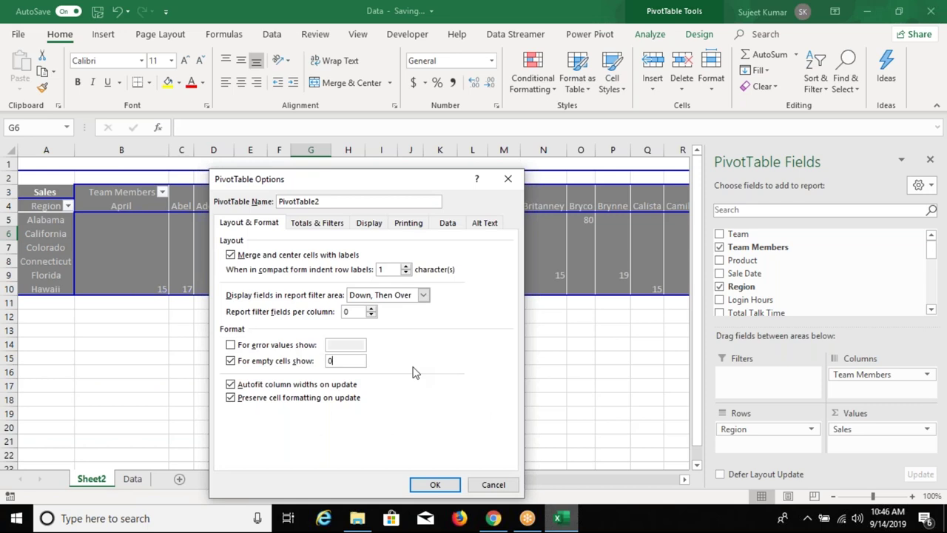
click(426, 489)
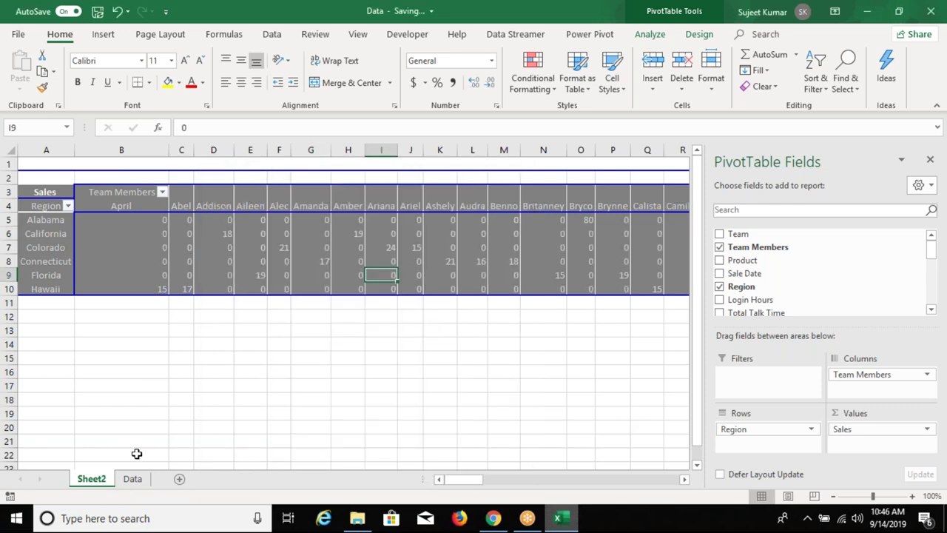
right_click(102, 483)
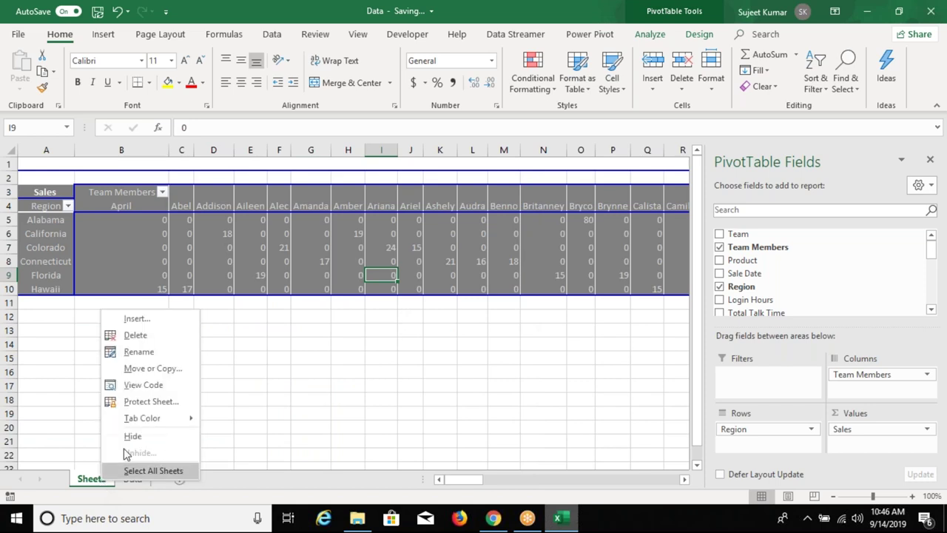
Insert a new blank worksheet named Sheet4 beside the existing tabs
key(Escape)
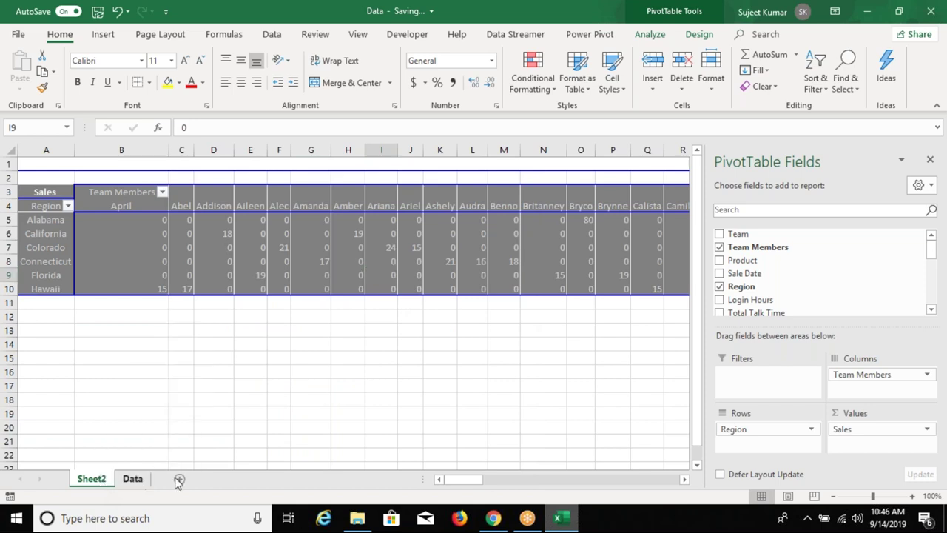
key(ctrl+Page_Down)
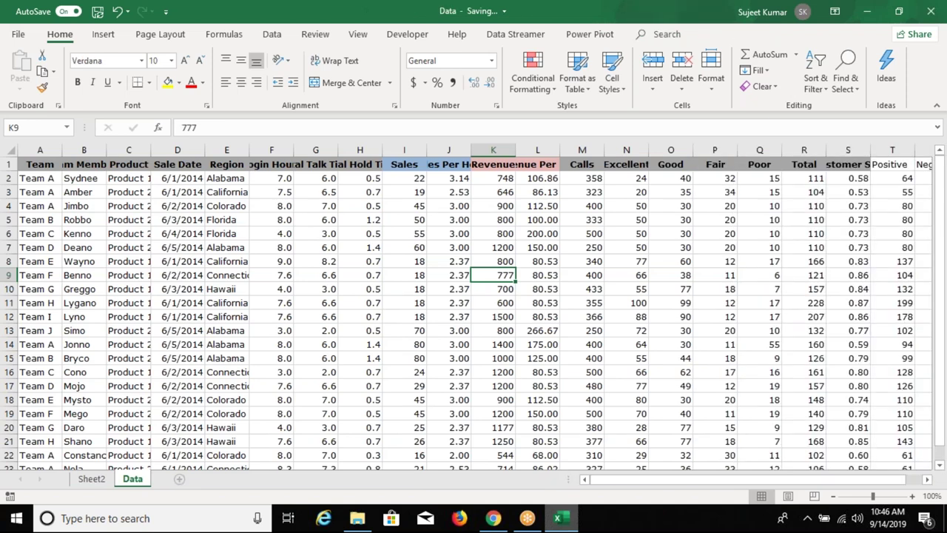
click(178, 479)
click(18, 34)
key(Escape)
click(103, 34)
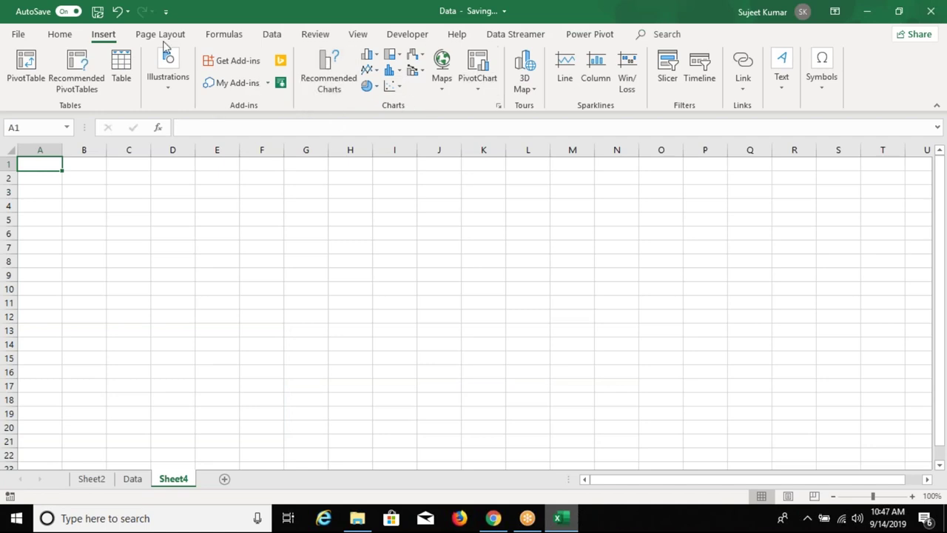
scroll(281, 97, down, 1)
Set the Desktop picture bgb as Sheet4's background image
click(292, 88)
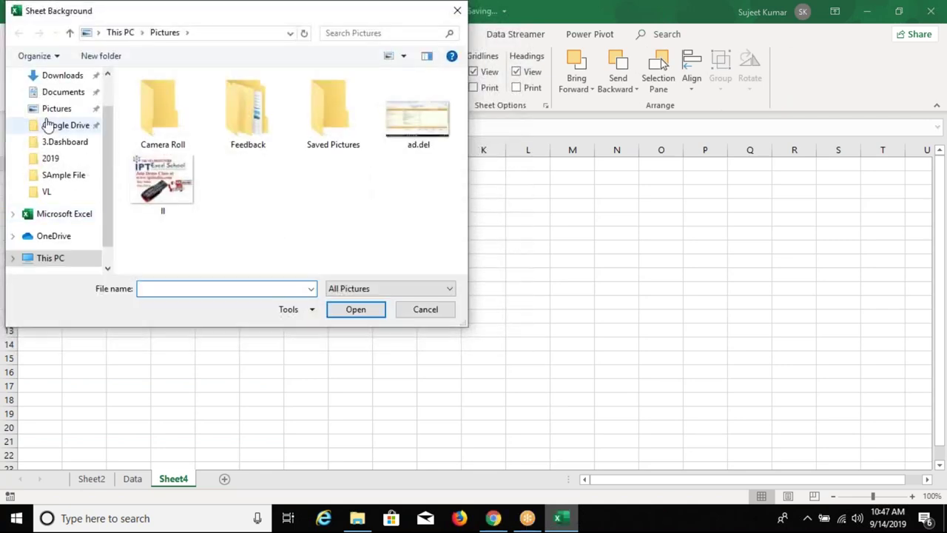
click(80, 120)
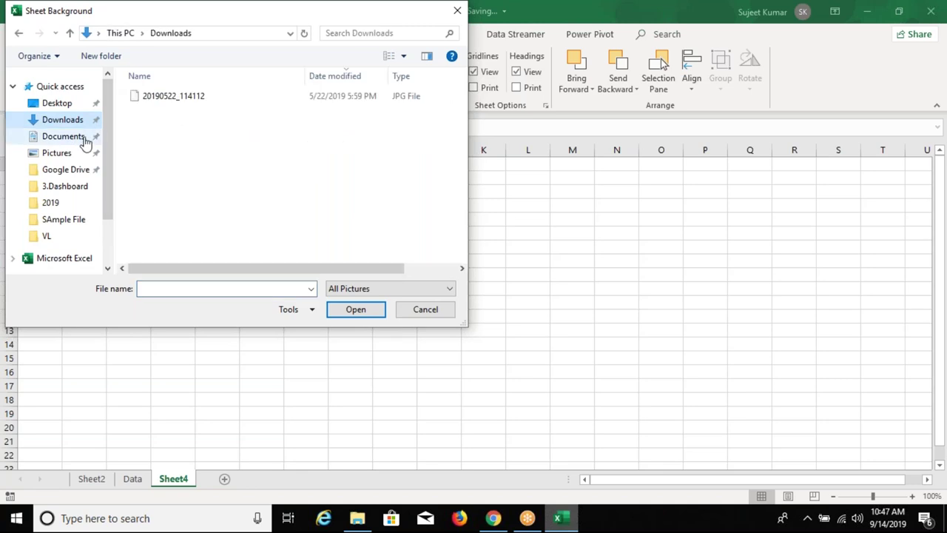
click(56, 103)
click(333, 109)
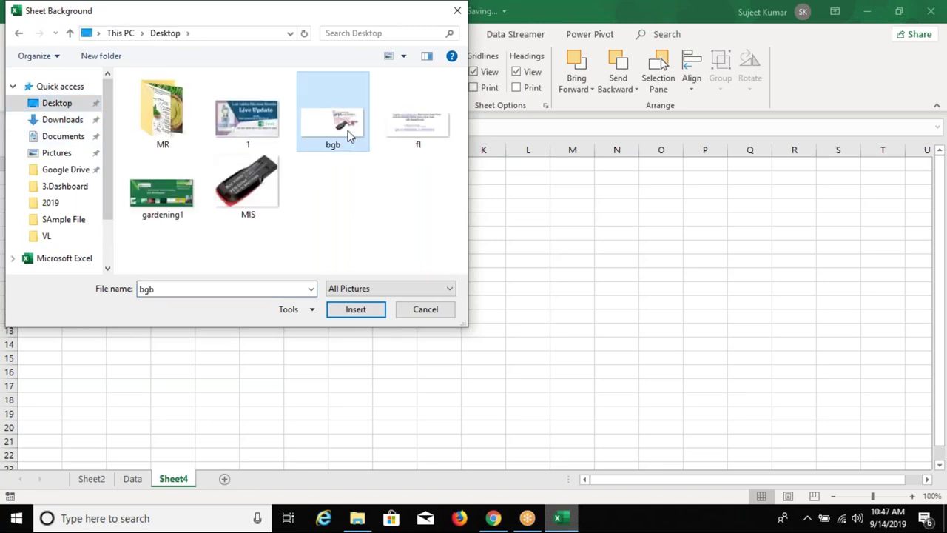
click(356, 309)
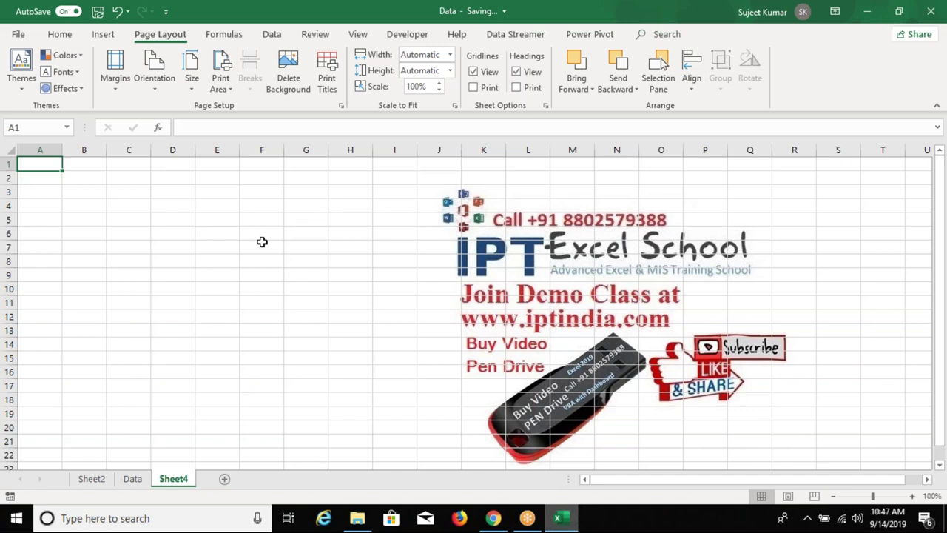
click(131, 479)
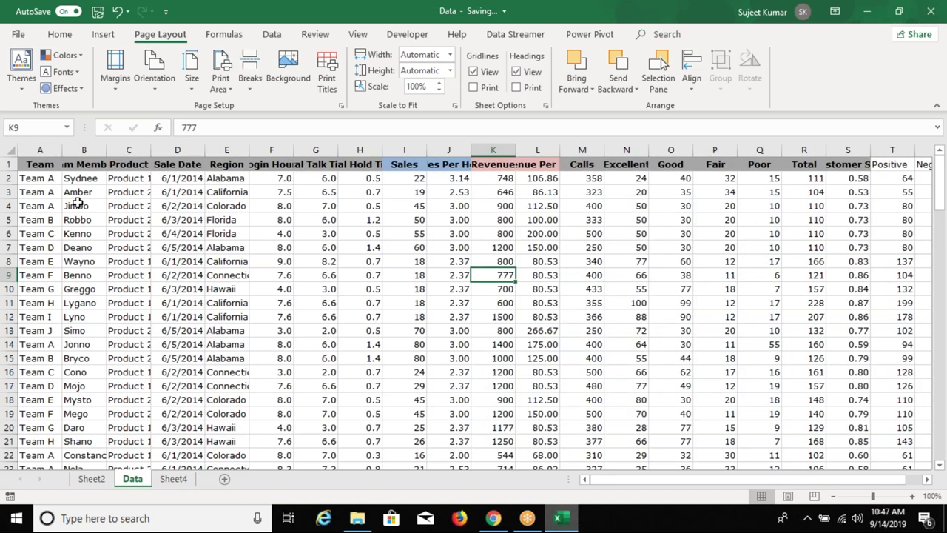
Start a PivotTable from Data range A1:U121, placed on a new worksheet
click(55, 169)
key(alt+n)
key(v)
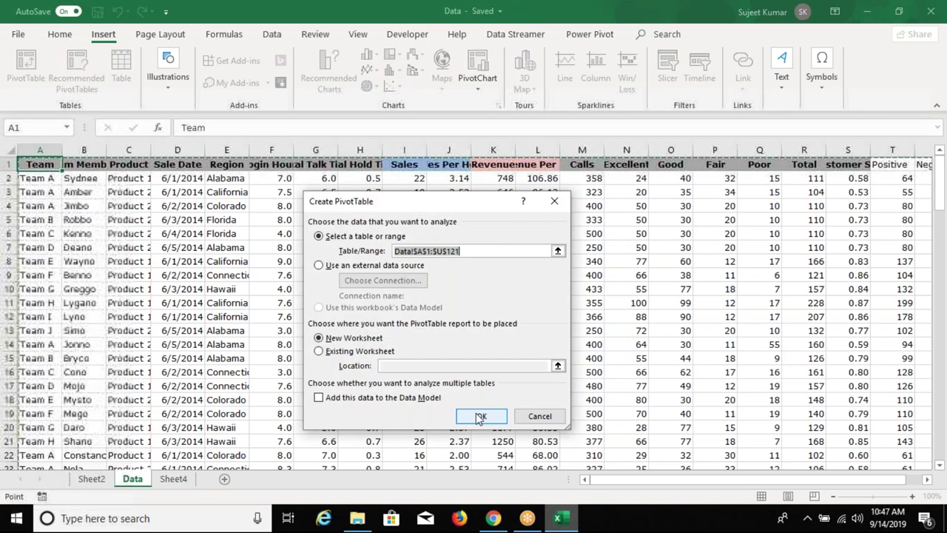
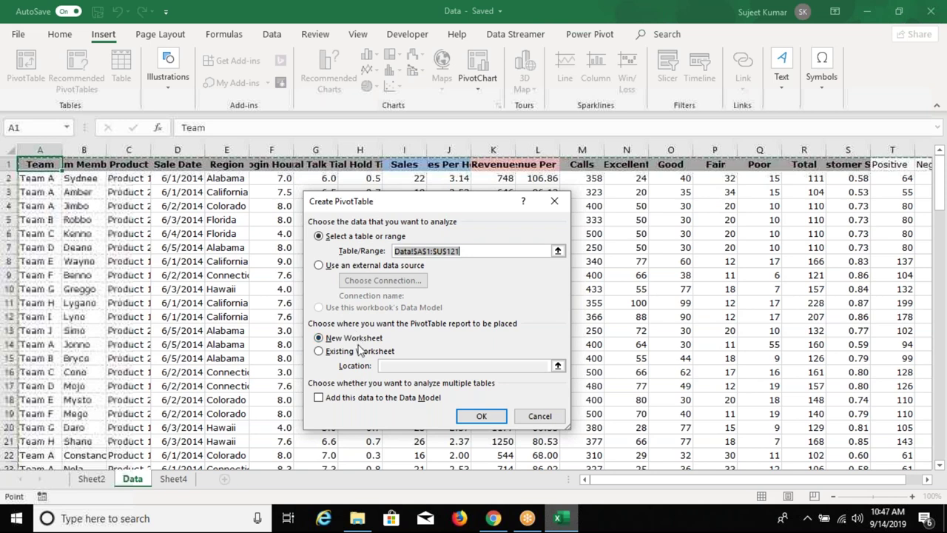
Place a new PivotTable on the existing sheet with Team Members as rows and Sum of Sales as values
click(358, 351)
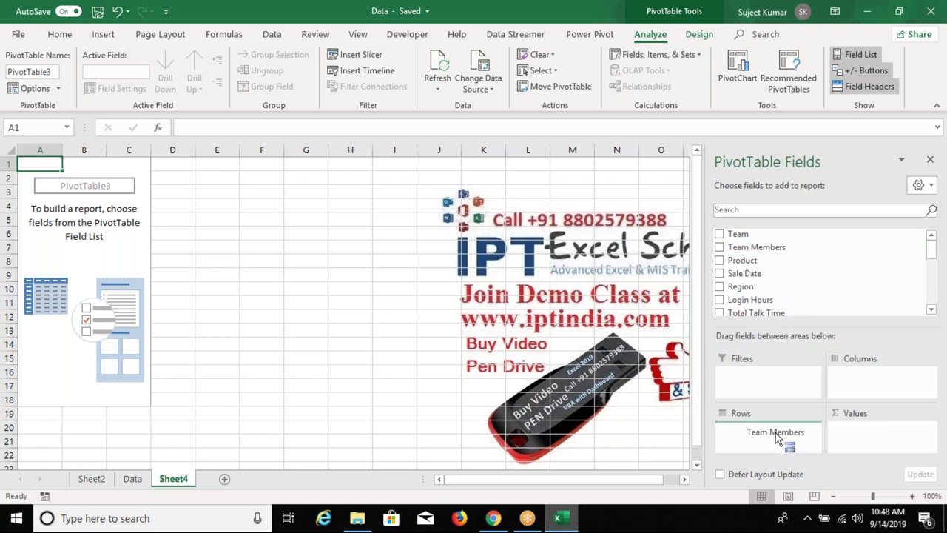
drag(767, 247, 769, 436)
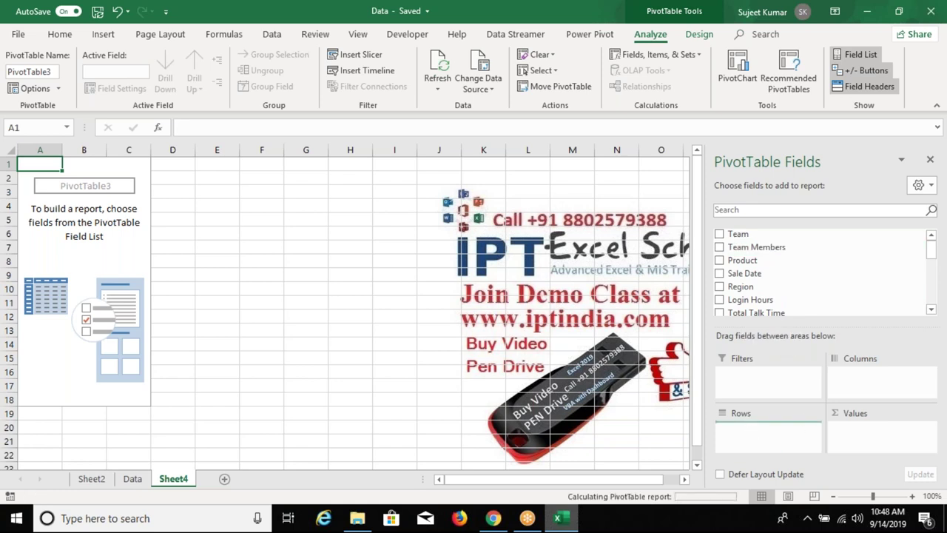
scroll(774, 306, down, 2)
mouse_move(770, 294)
mouse_down()
mouse_move(869, 421)
mouse_move(849, 433)
mouse_up()
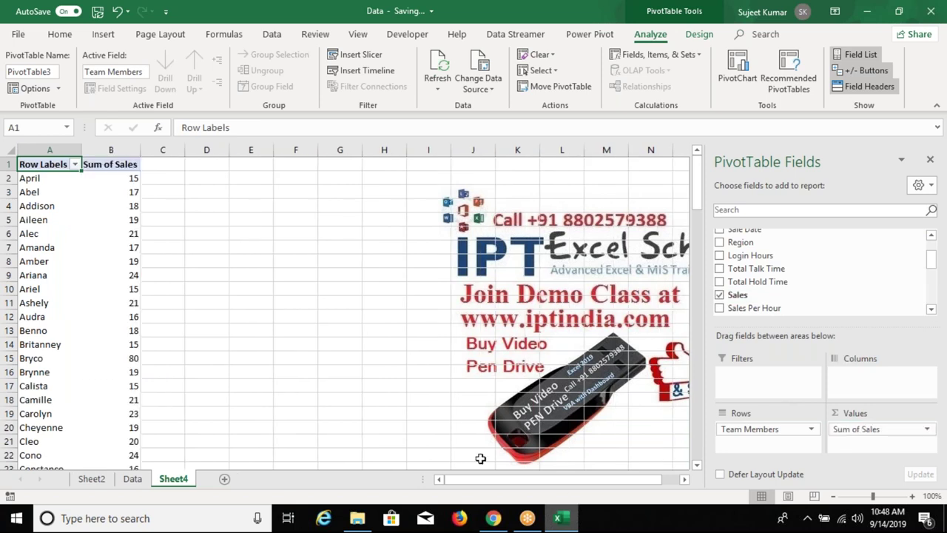
Sort the members by Sum of Sales smallest to largest, then largest to smallest
click(132, 190)
right_click(132, 190)
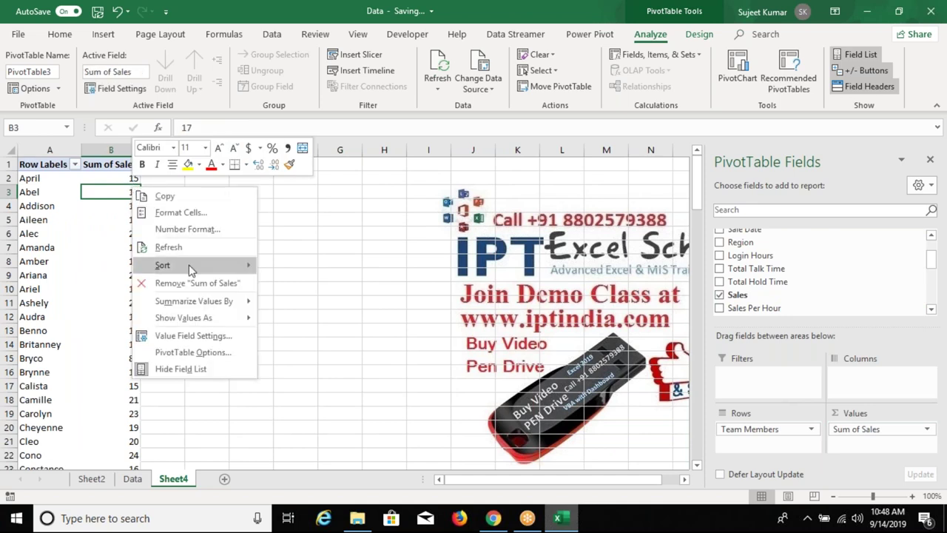
mouse_move(189, 264)
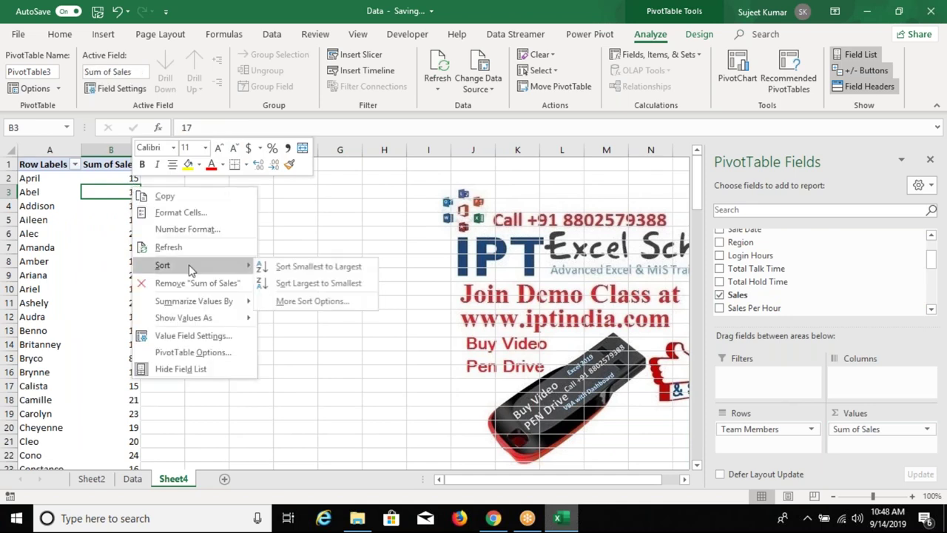
click(296, 266)
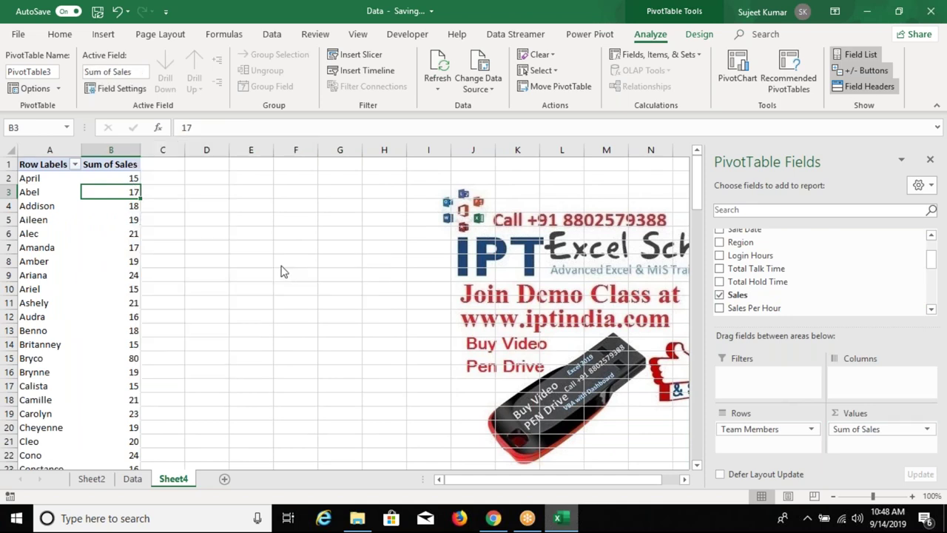
right_click(132, 192)
mouse_move(200, 271)
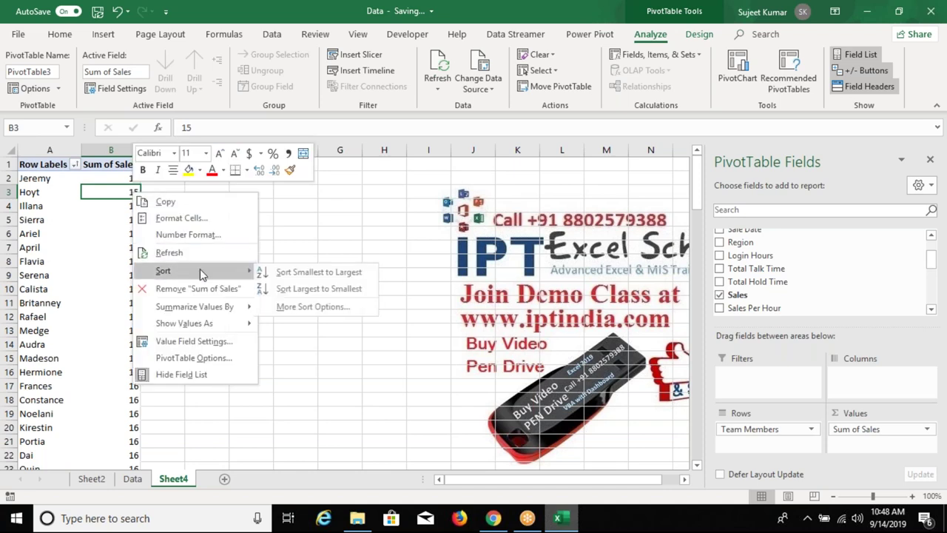
click(279, 289)
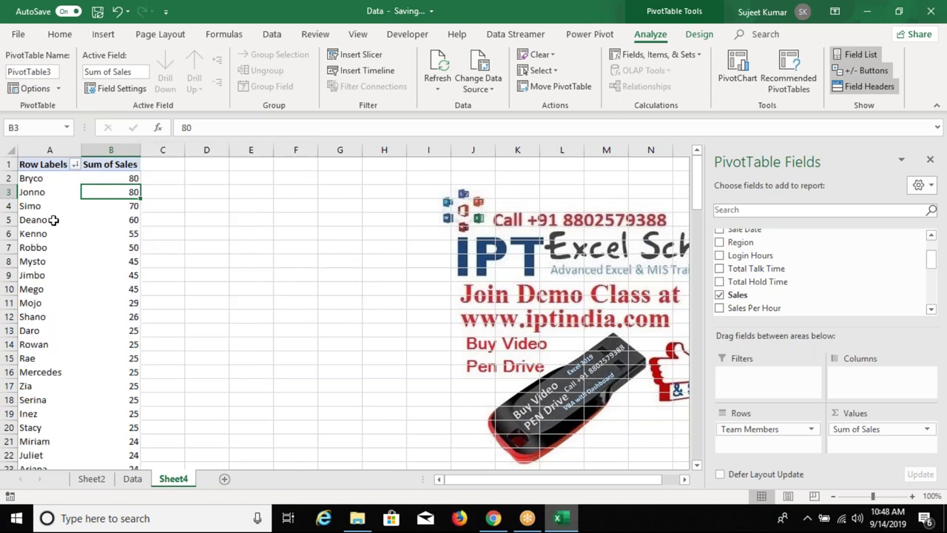
Sort the team member names A to Z, then Z to A
click(53, 219)
right_click(54, 220)
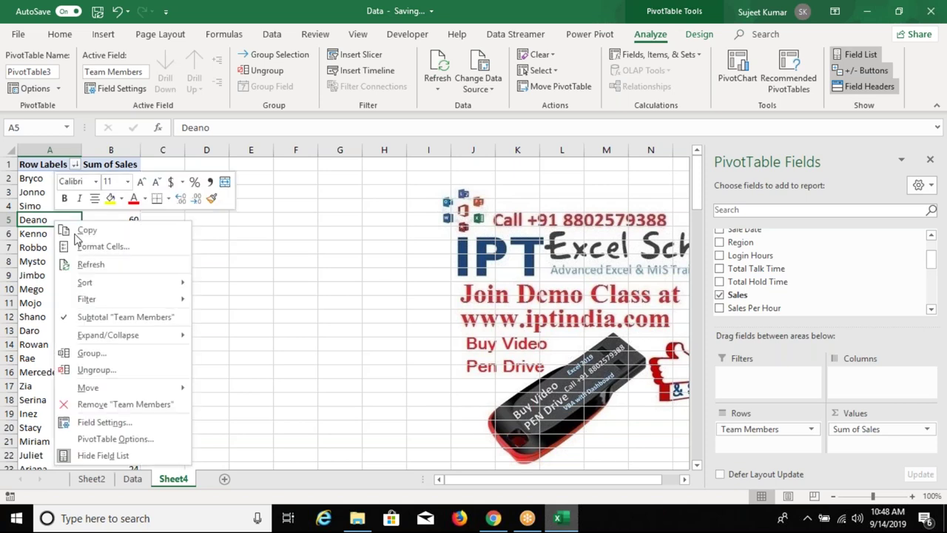
mouse_move(109, 287)
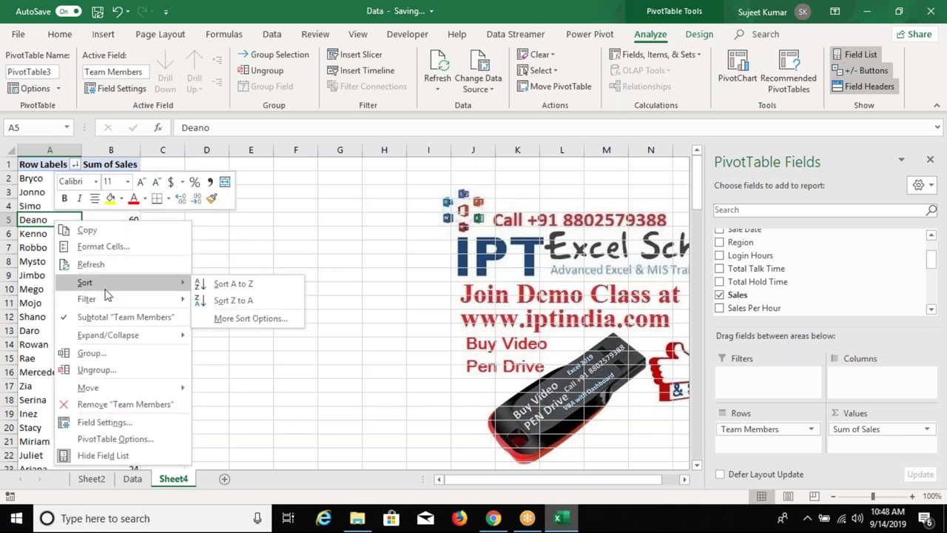
click(250, 285)
right_click(67, 218)
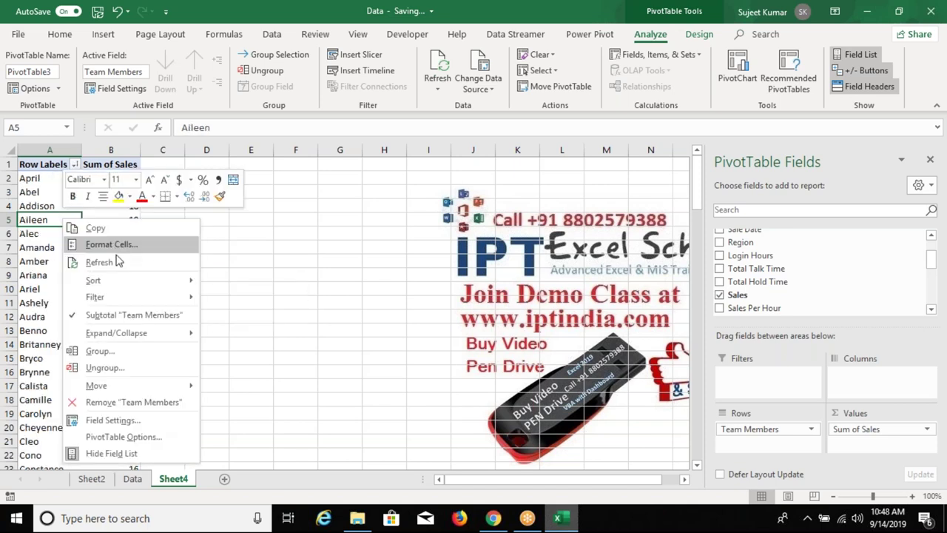
mouse_move(97, 281)
click(227, 299)
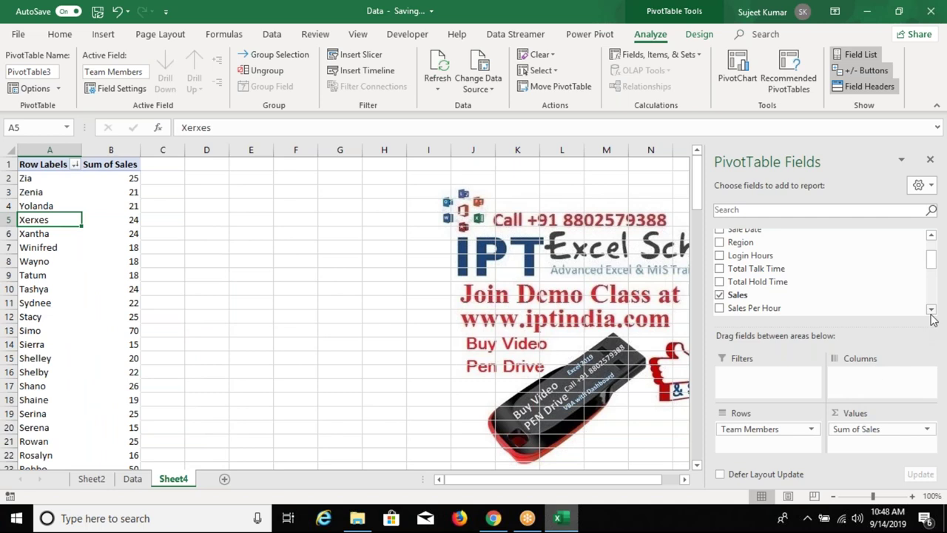
scroll(936, 260, up, 1)
scroll(934, 251, up, 1)
Add Team as pivot columns and sort the team headers A to Z, then Z to A
drag(736, 233, 850, 379)
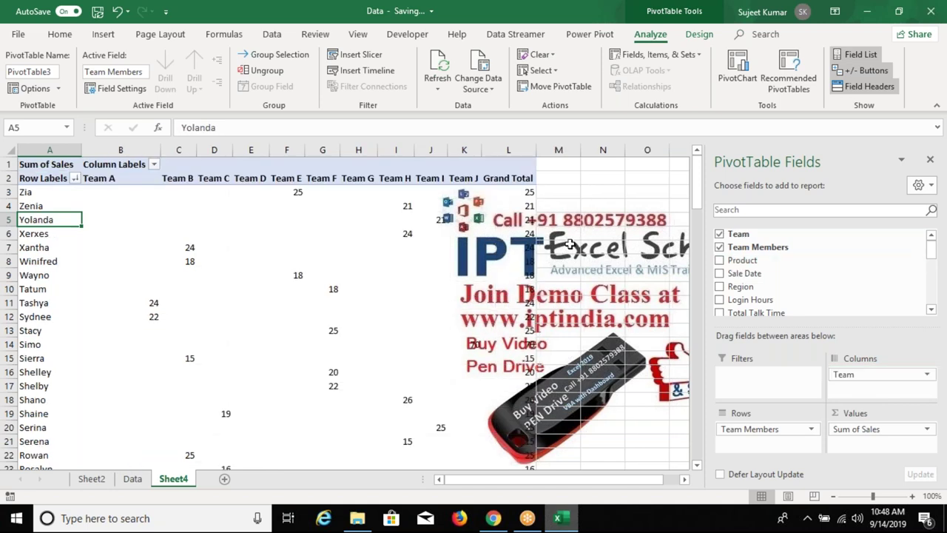
click(217, 178)
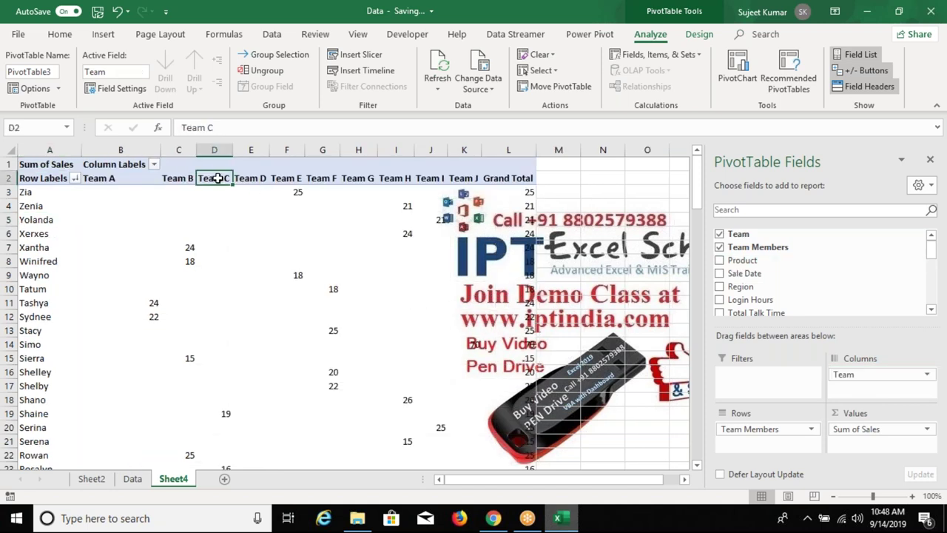
right_click(215, 178)
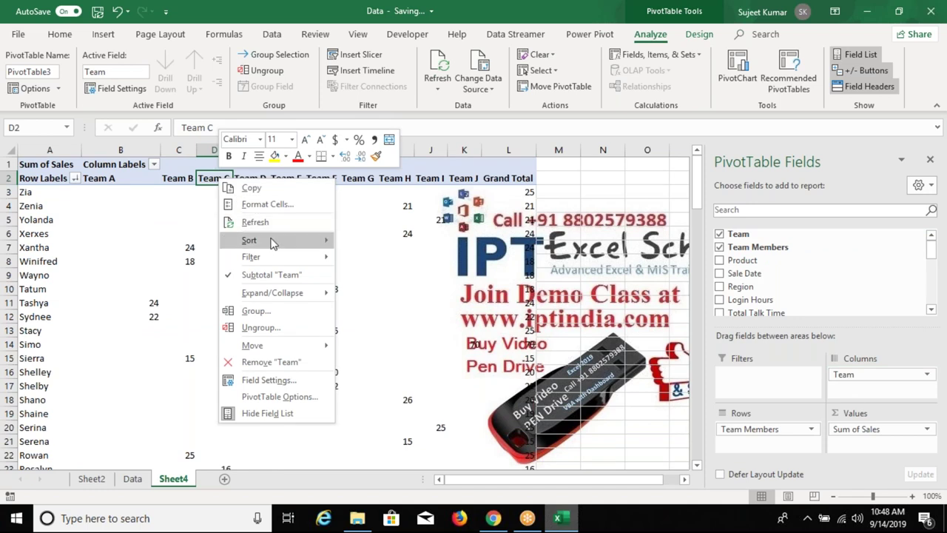
mouse_move(254, 240)
click(373, 242)
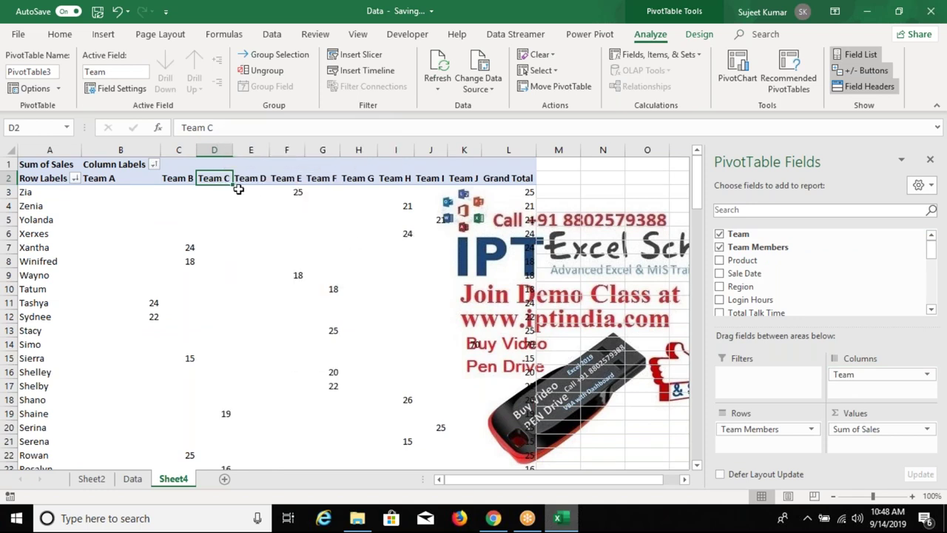
right_click(213, 177)
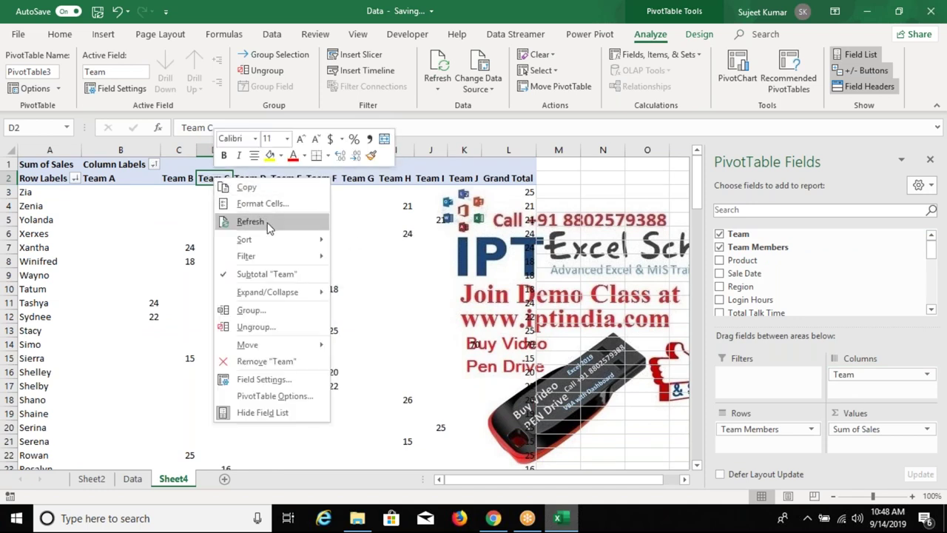
mouse_move(279, 241)
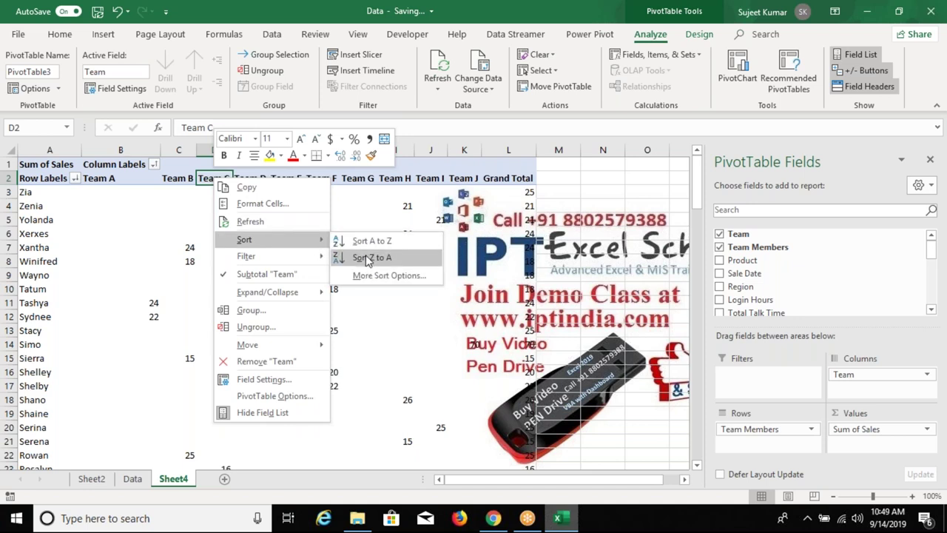
click(368, 258)
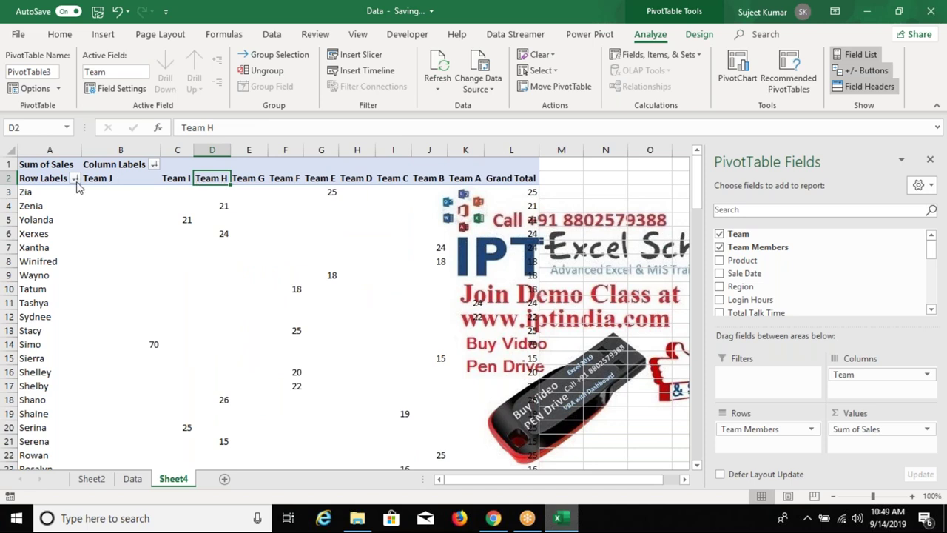
Check the Data sheet, then bring up the More Sort Options dialog for Team
click(134, 479)
click(171, 478)
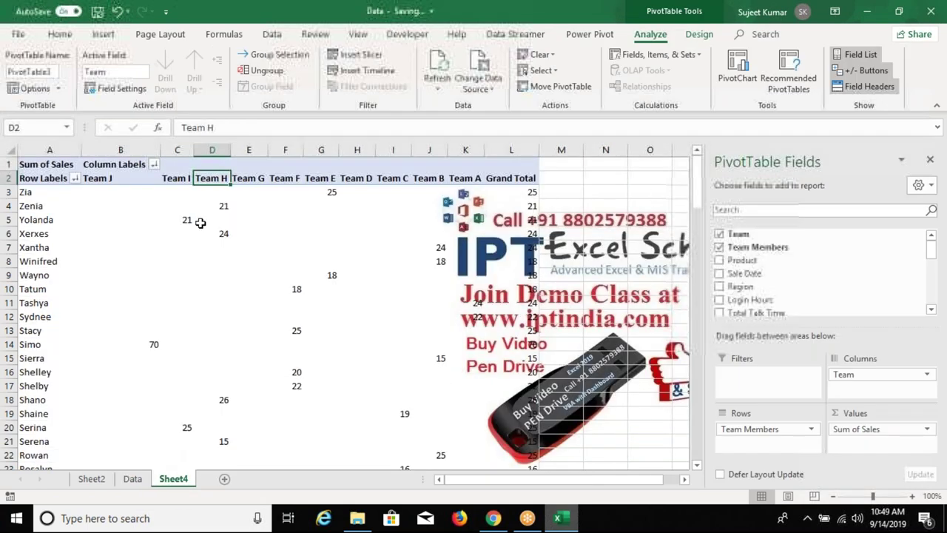
right_click(209, 178)
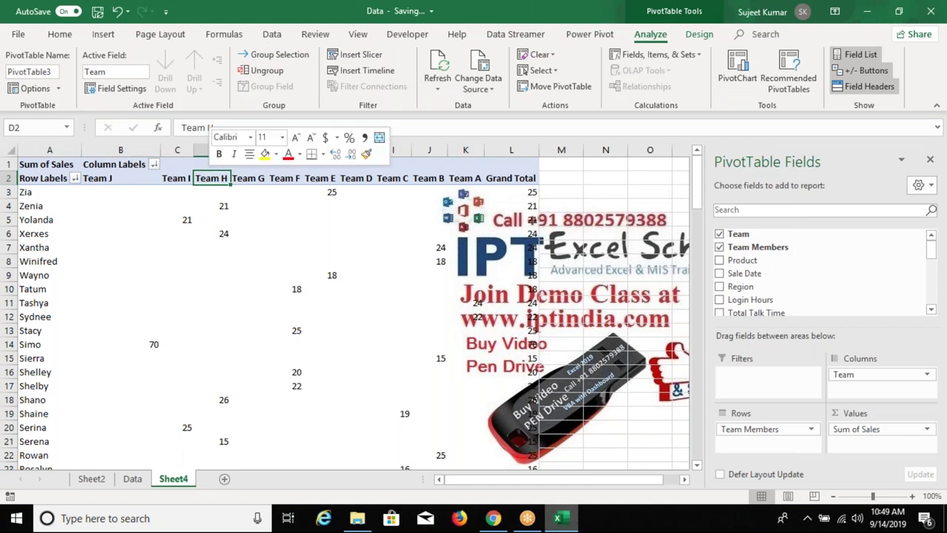
mouse_move(259, 240)
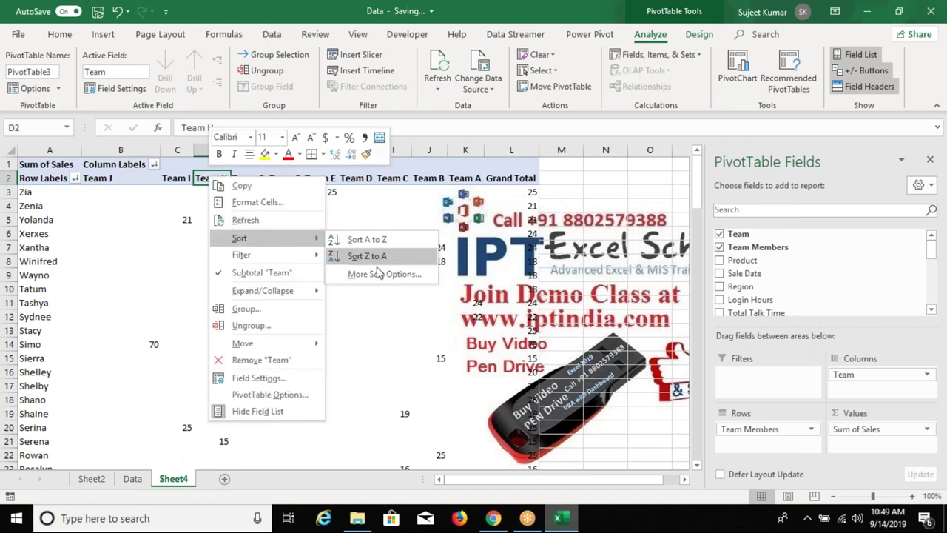
click(378, 269)
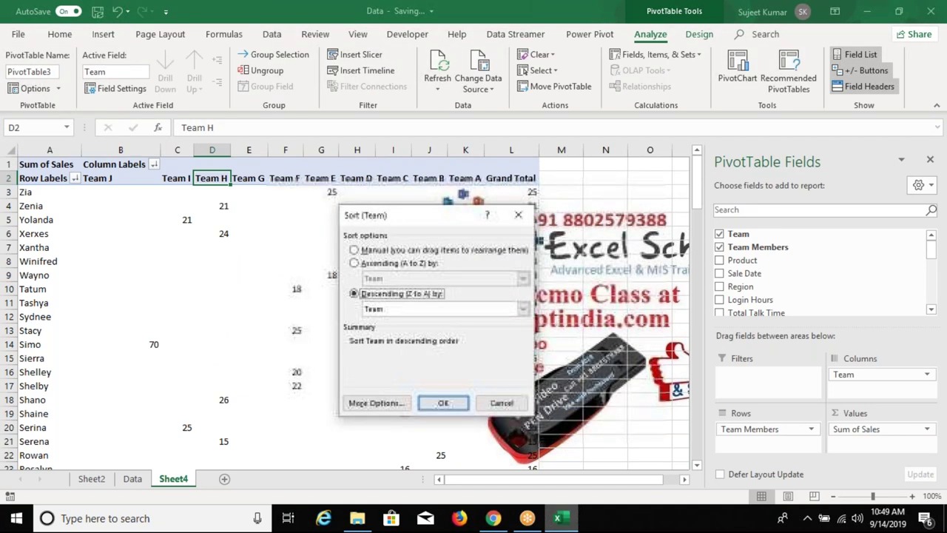
Set the Team field to sort ascending by Team in the Sort (Team) dialog
click(394, 251)
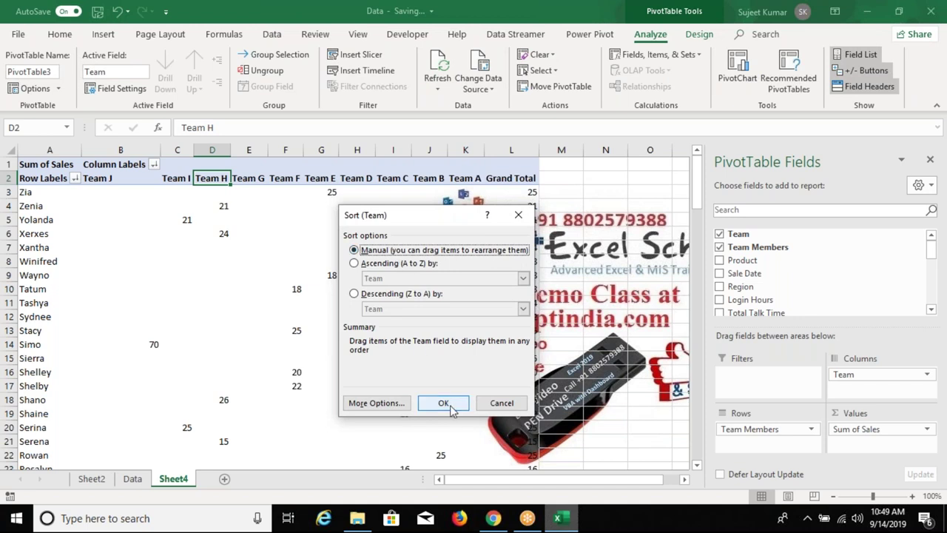
click(395, 404)
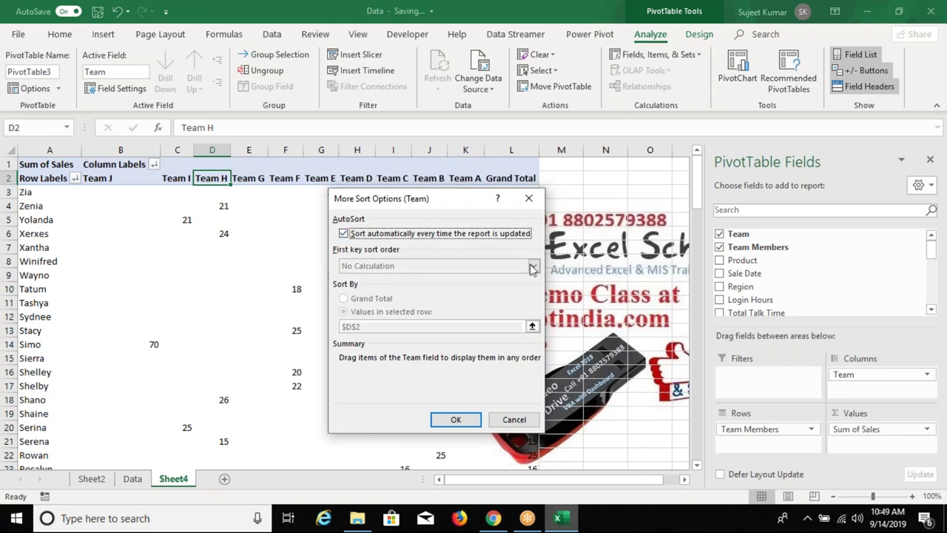
click(477, 421)
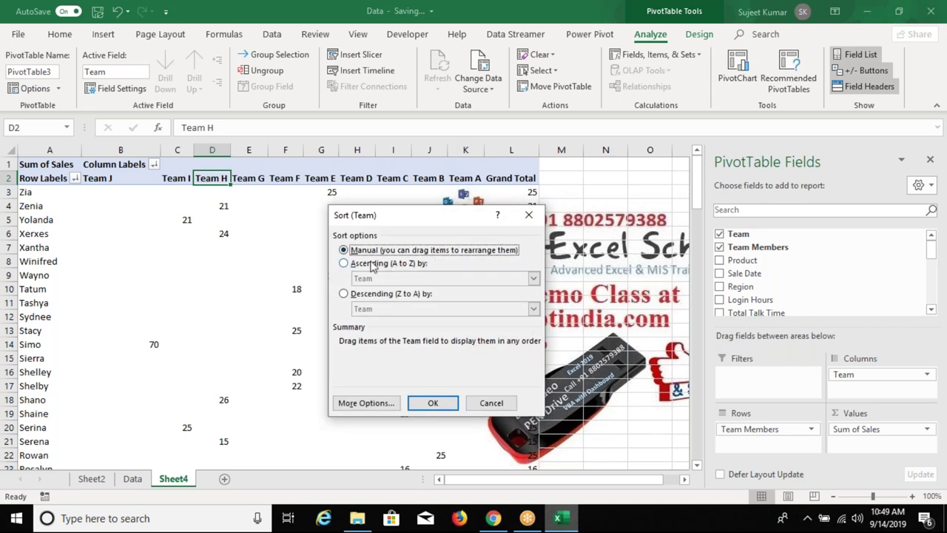
click(344, 264)
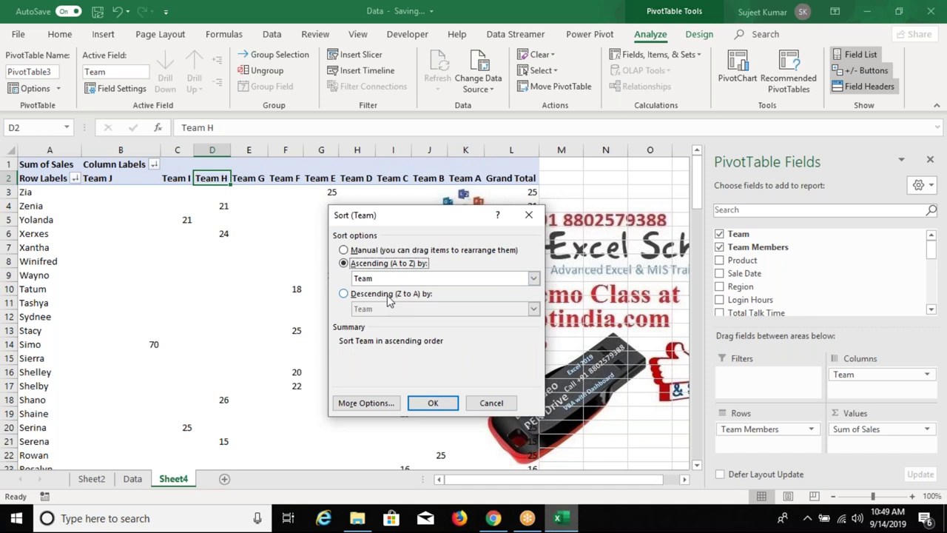
click(387, 278)
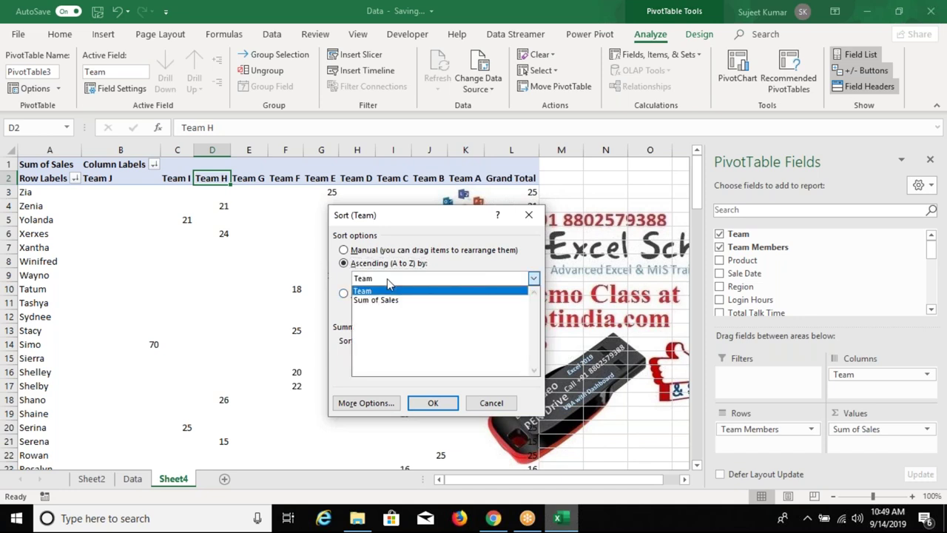
click(387, 279)
click(421, 407)
click(422, 409)
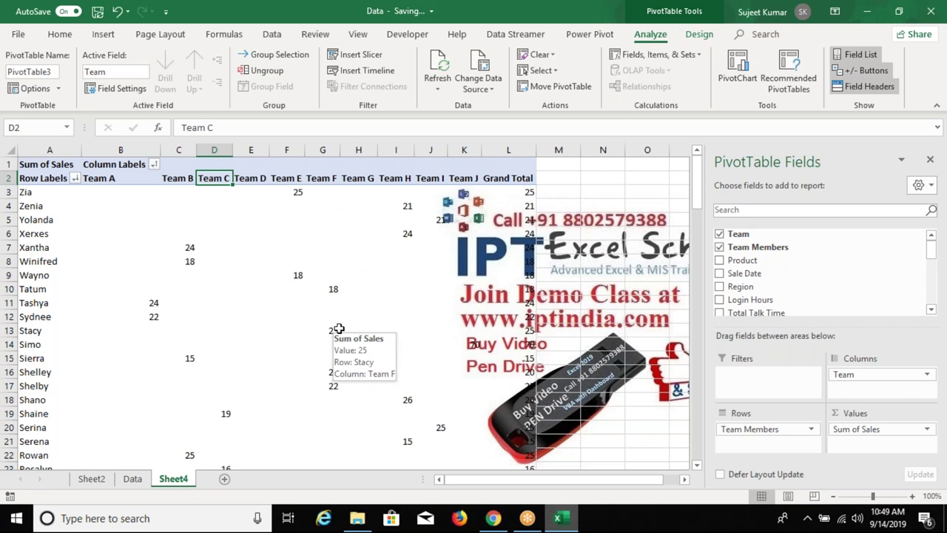
Select the member labels Zenia to Sierra and the Team A to Team F headers
click(47, 233)
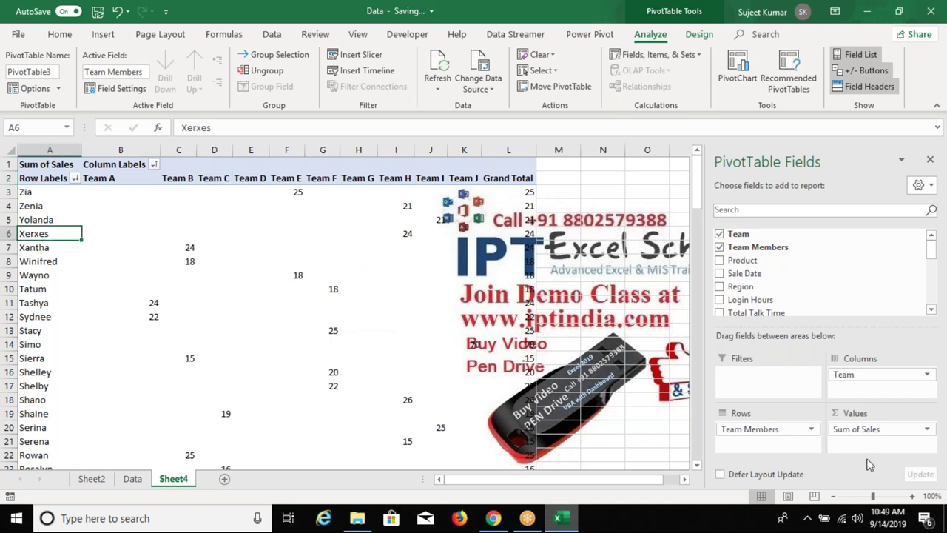
click(61, 202)
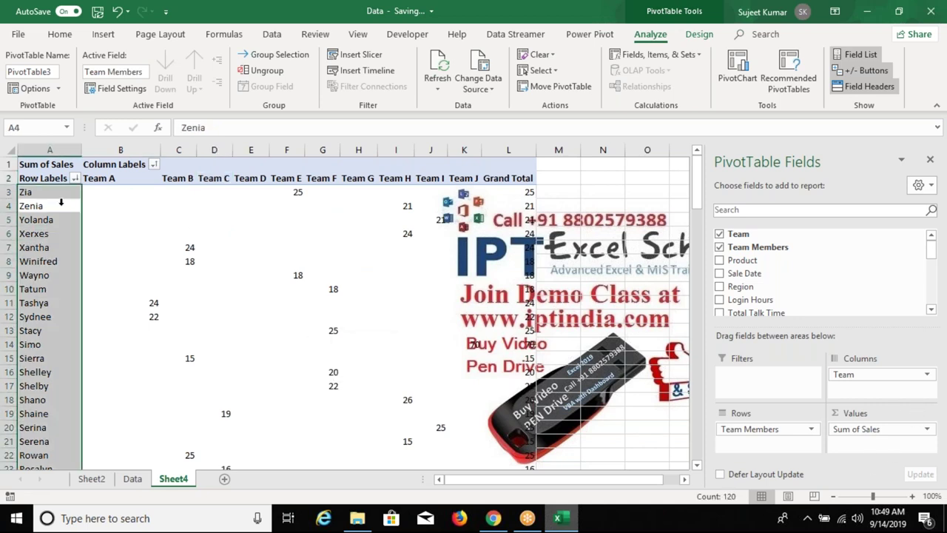
drag(61, 206, 60, 358)
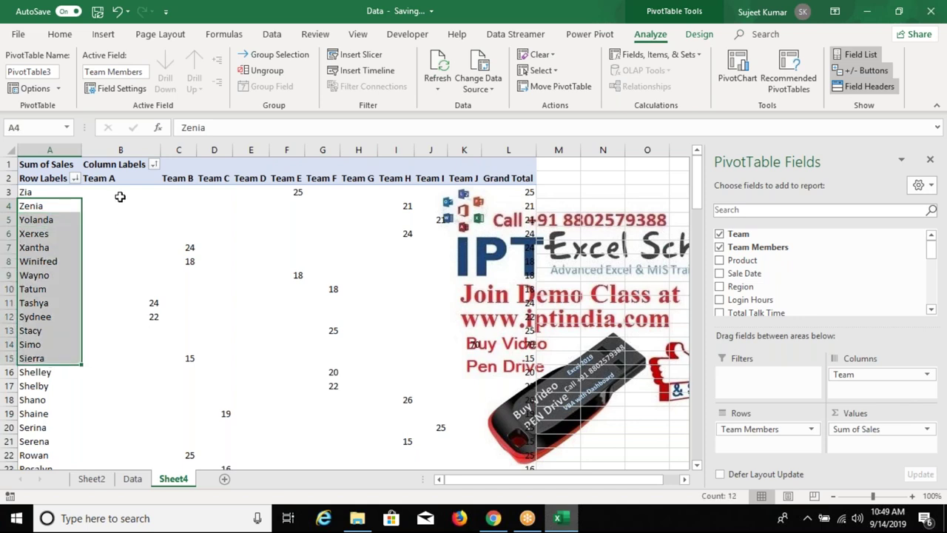
drag(118, 182, 325, 178)
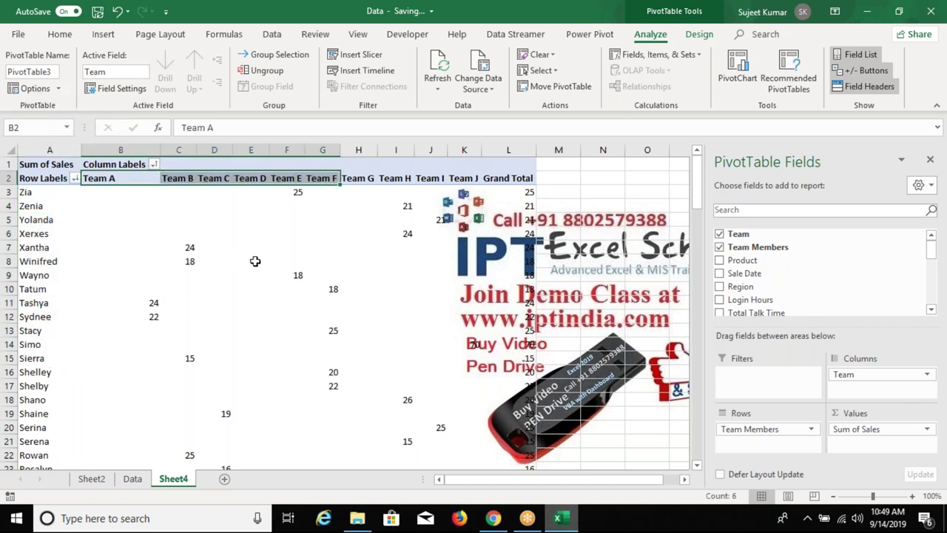
click(359, 248)
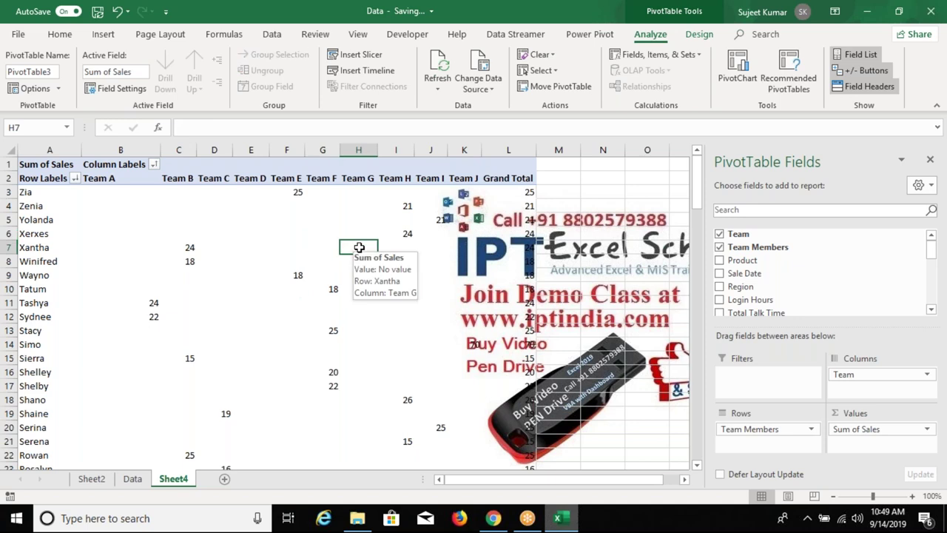
Switch the Team field to Manual sorting via the Team E header's sort options
click(290, 180)
right_click(290, 180)
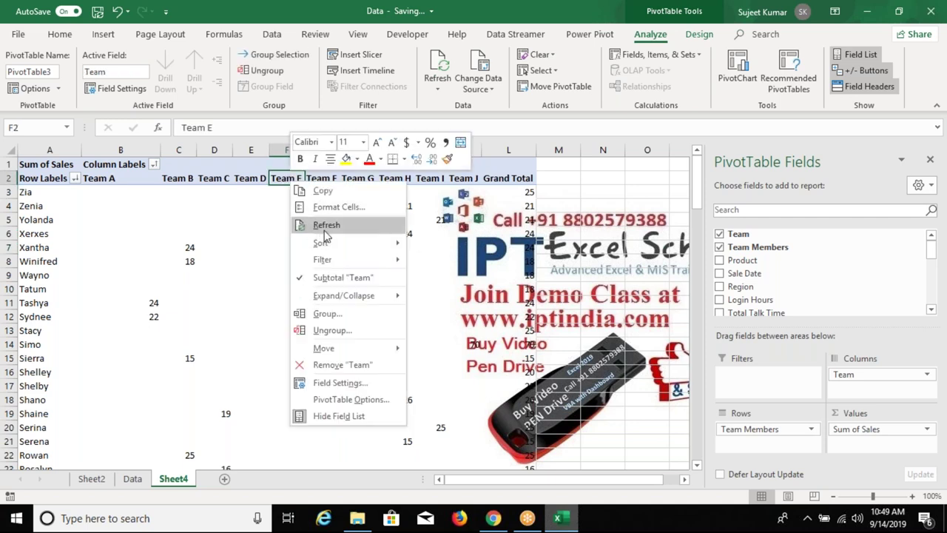
mouse_move(328, 244)
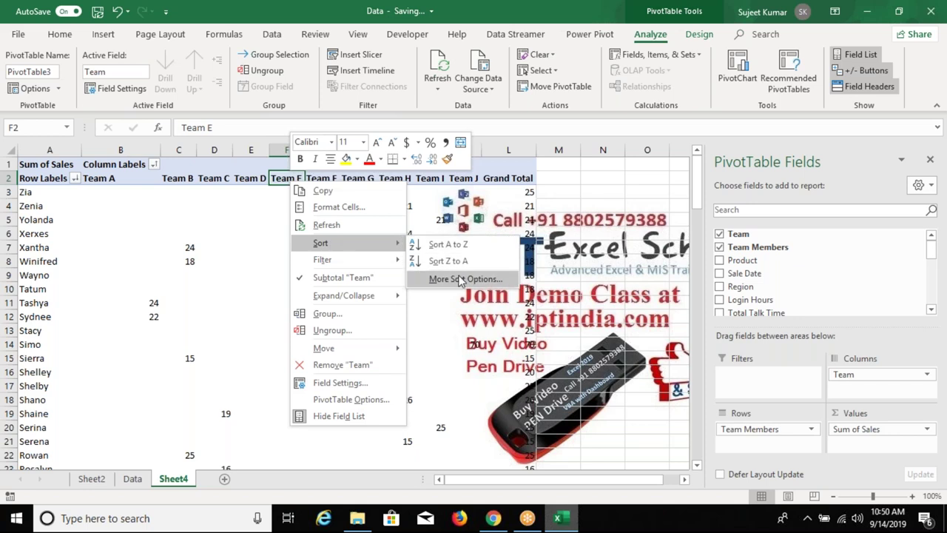
click(460, 280)
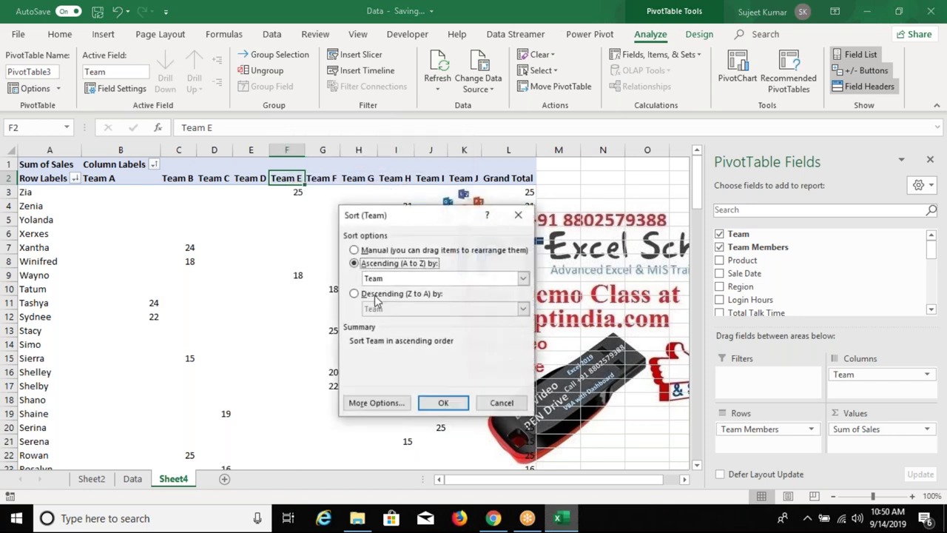
click(354, 250)
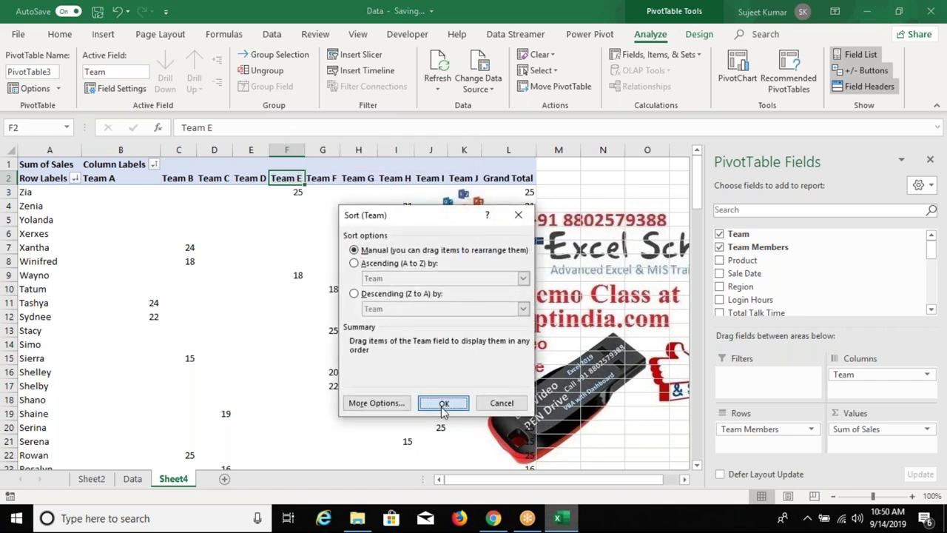
click(444, 404)
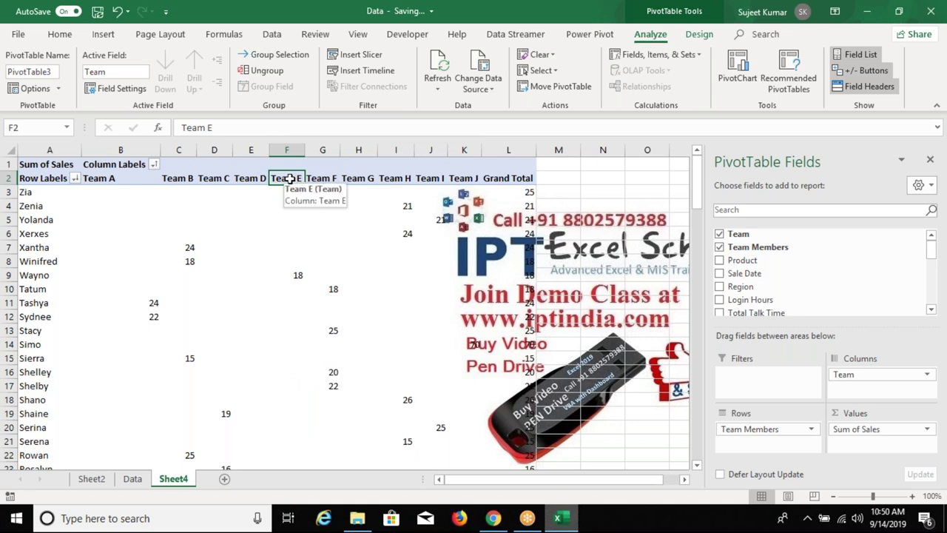
Move the Team E column to the front and dismiss the PivotTable warning
drag(289, 178, 281, 178)
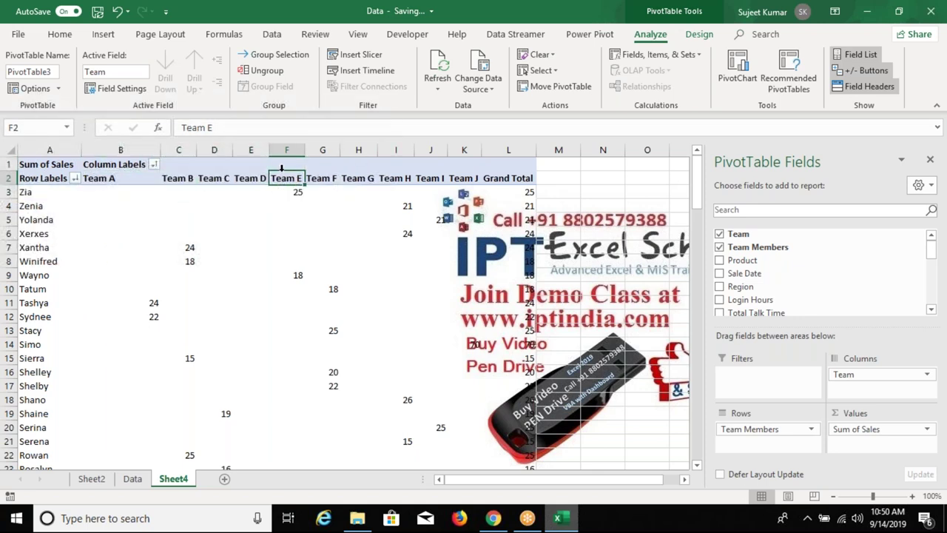
drag(287, 188, 95, 185)
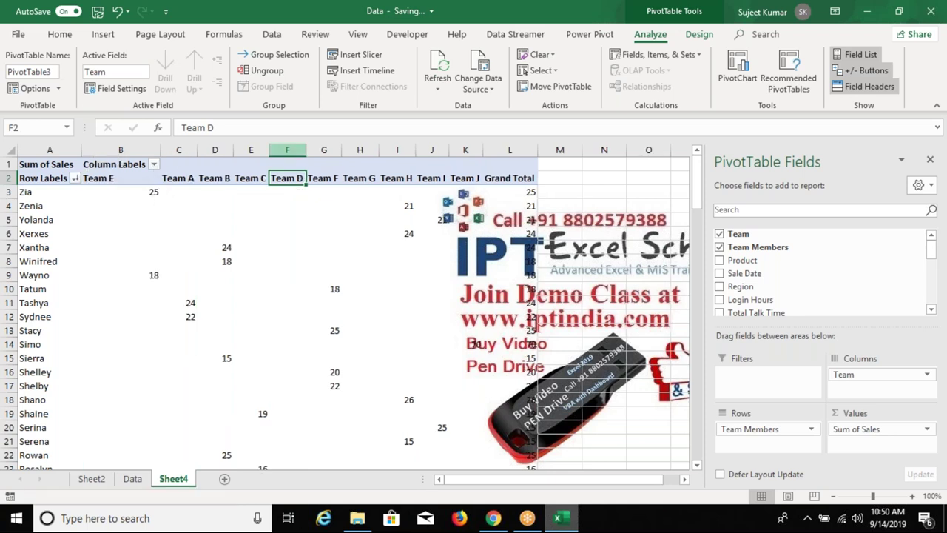
click(326, 149)
drag(342, 185, 226, 186)
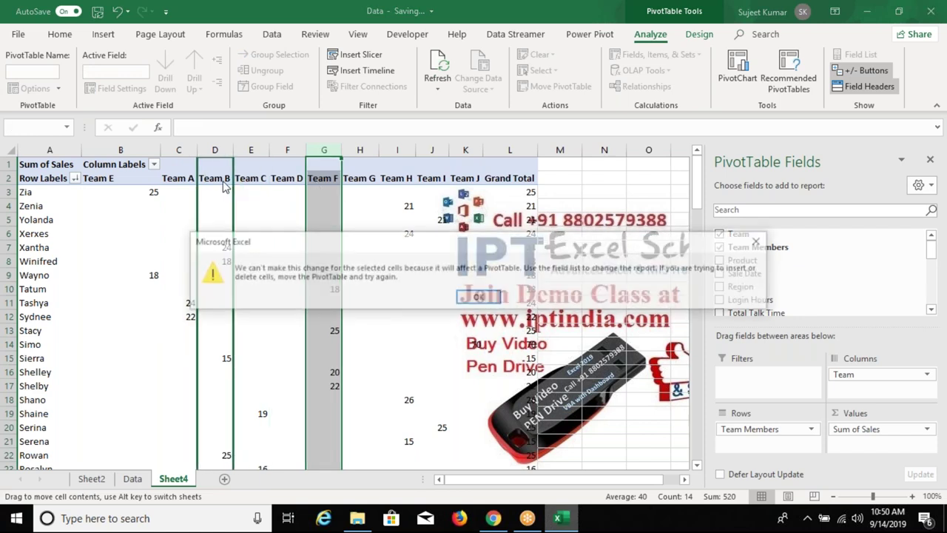
click(482, 297)
Place Team G between Team C and Team D, and Team I between Team C and Team G
click(374, 181)
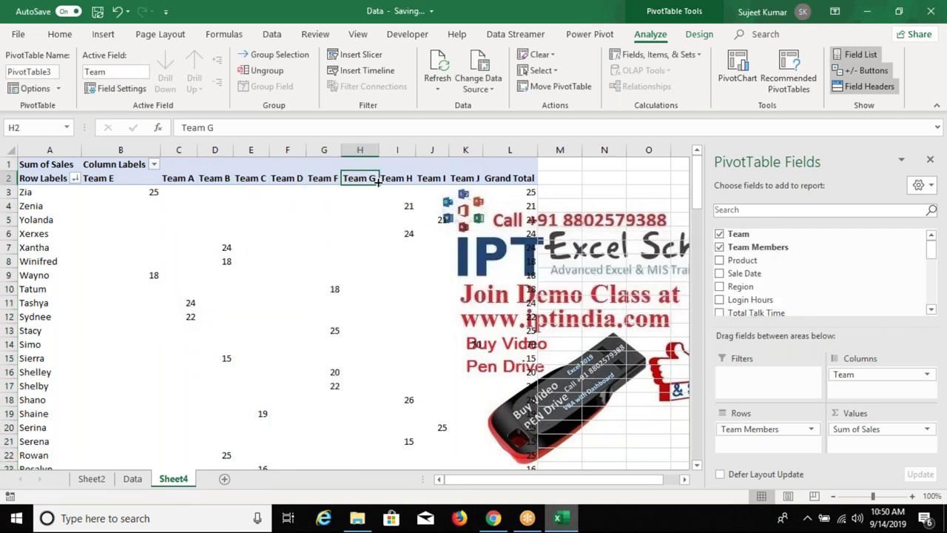
drag(377, 183, 267, 190)
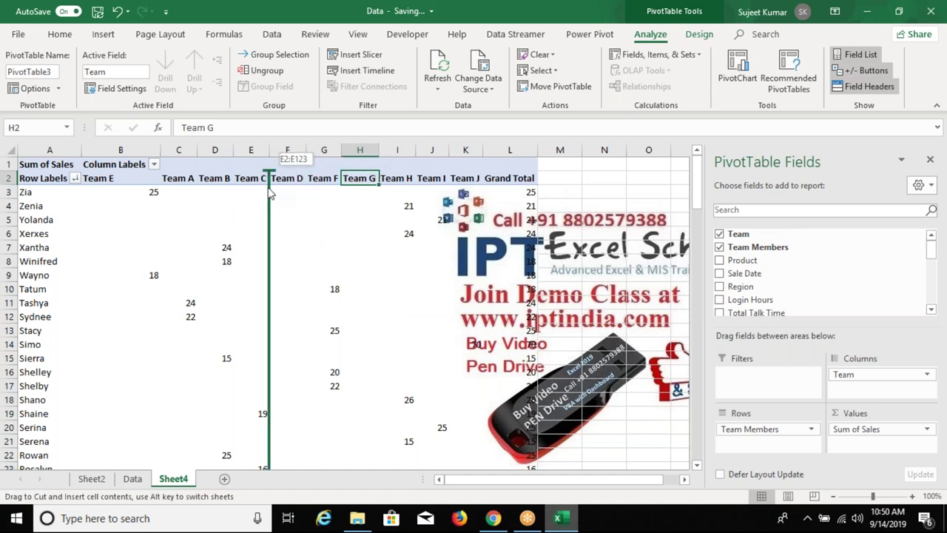
drag(262, 191, 263, 191)
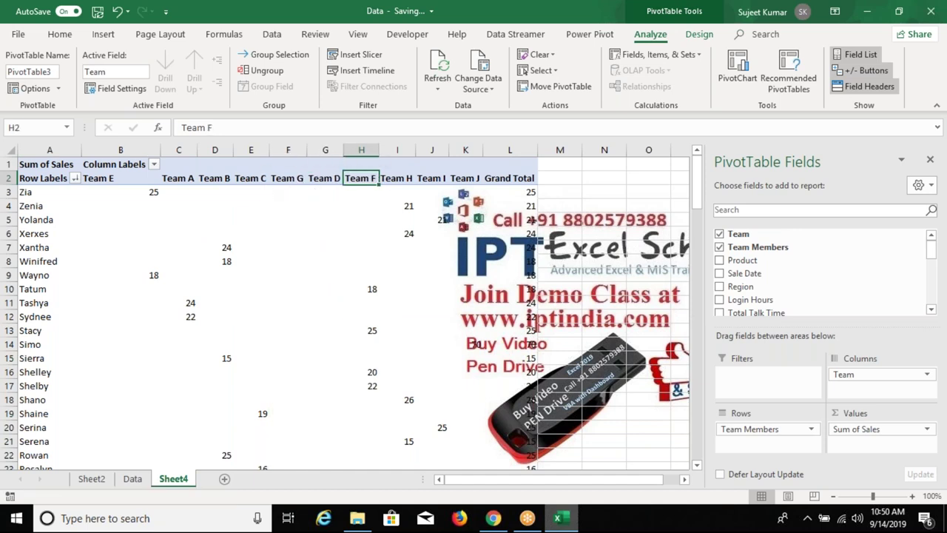
click(429, 179)
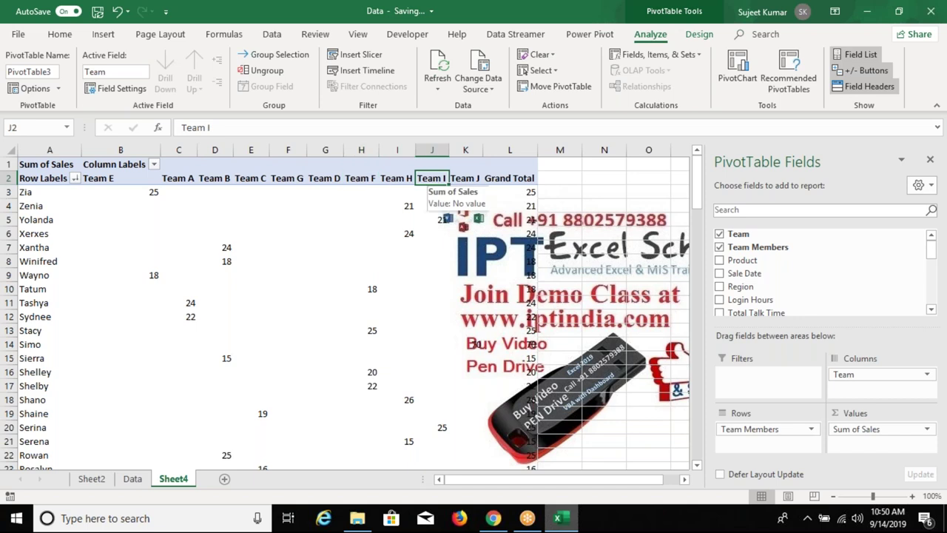
drag(448, 181, 269, 181)
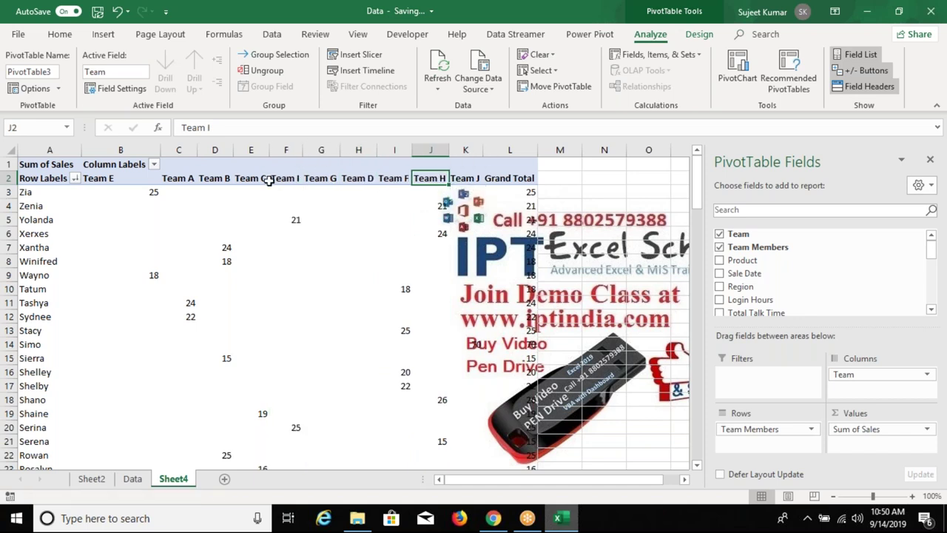
Select the Tatum cell in the member list
click(57, 282)
click(57, 283)
click(59, 280)
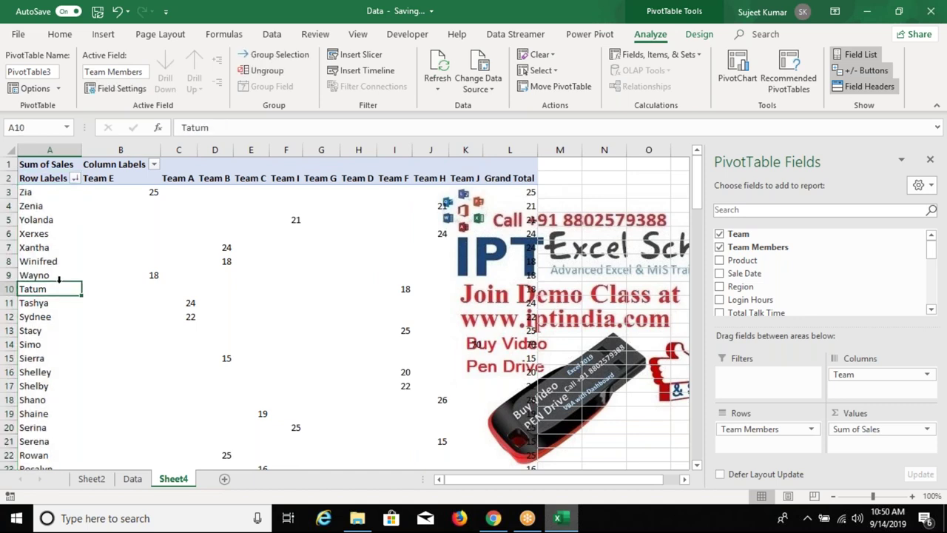
Move Tatum below Zia, then remove Team Members from the pivot rows
drag(60, 285, 60, 285)
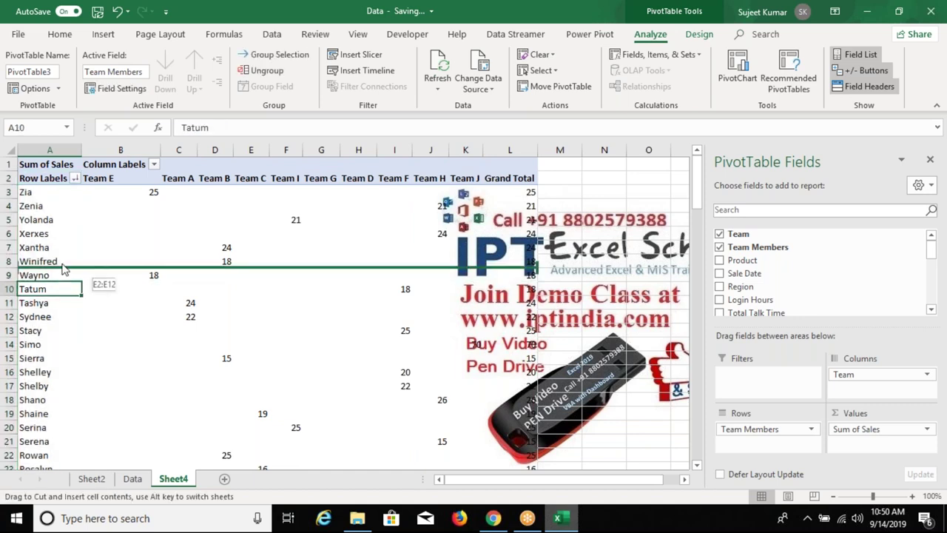
drag(62, 279, 70, 211)
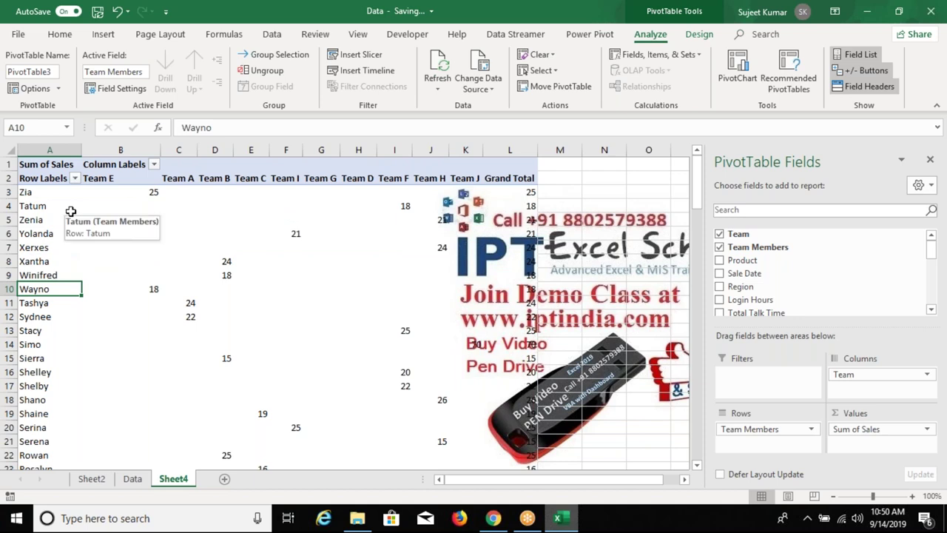
drag(873, 429, 880, 381)
drag(767, 429, 777, 337)
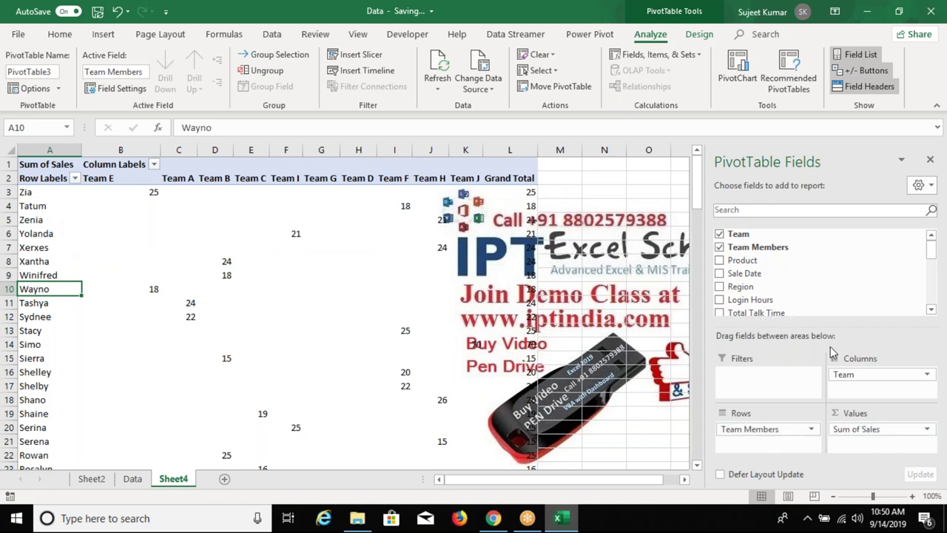
drag(784, 429, 790, 280)
drag(843, 373, 766, 432)
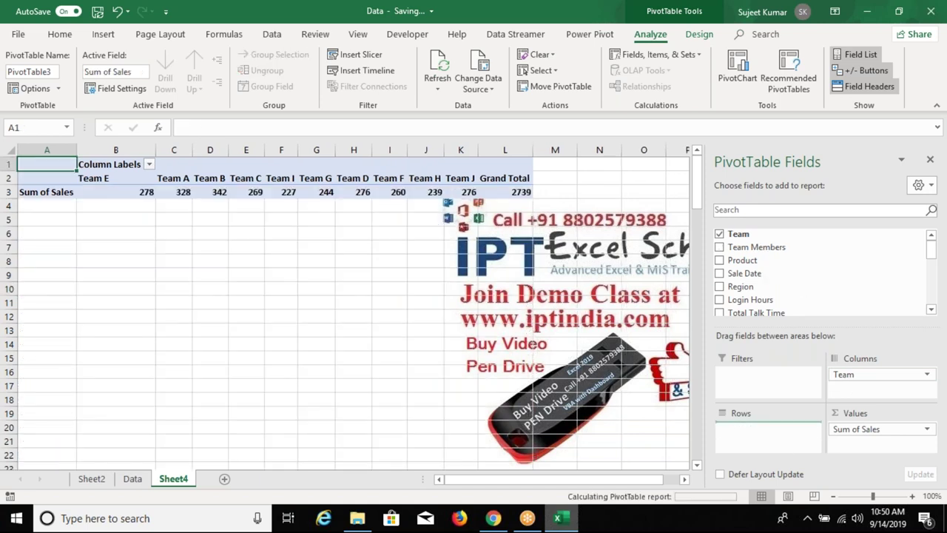
Move Team J to the top of the team rows, then return Team to the pivot columns
click(49, 303)
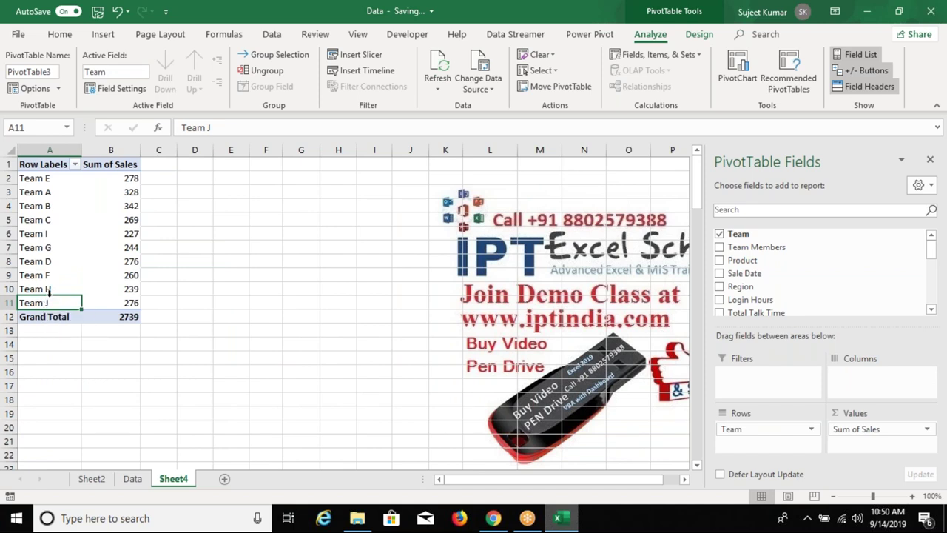
drag(49, 293, 63, 178)
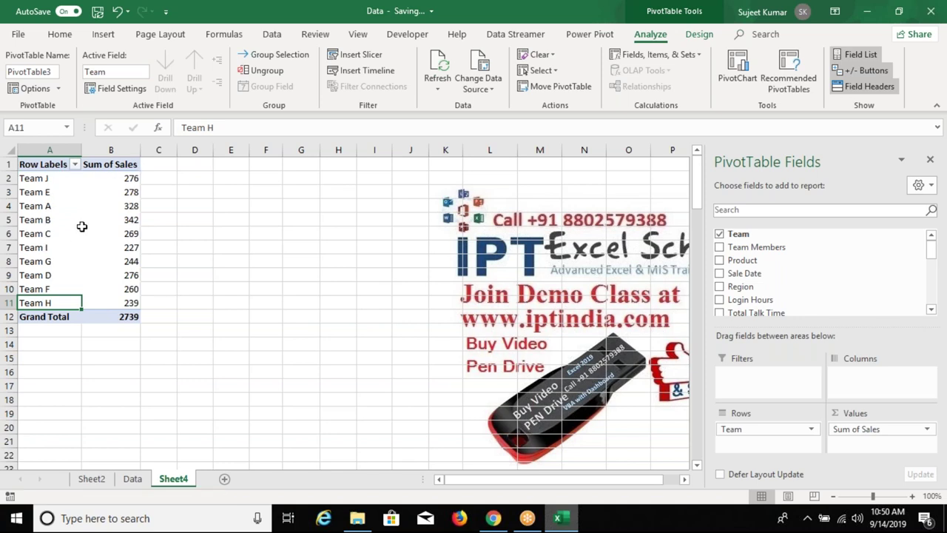
right_click(45, 304)
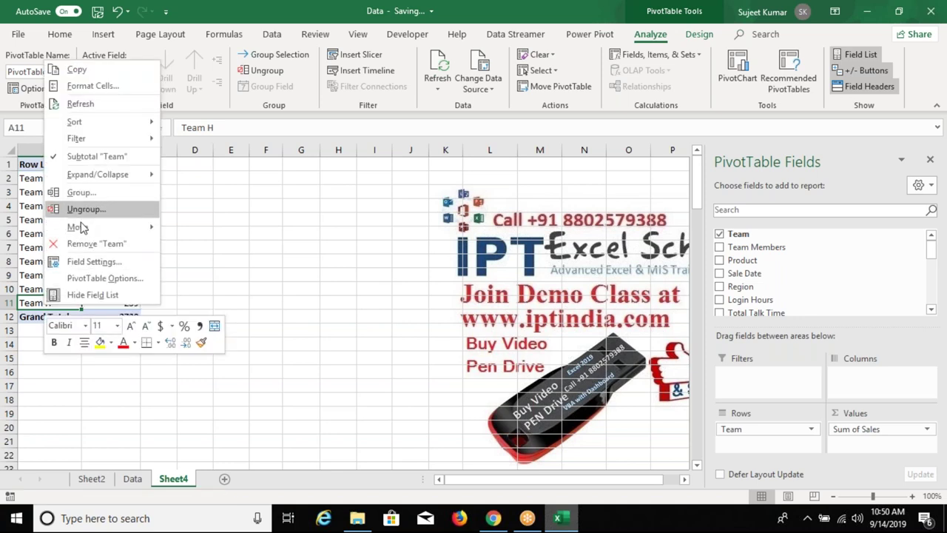
mouse_move(81, 231)
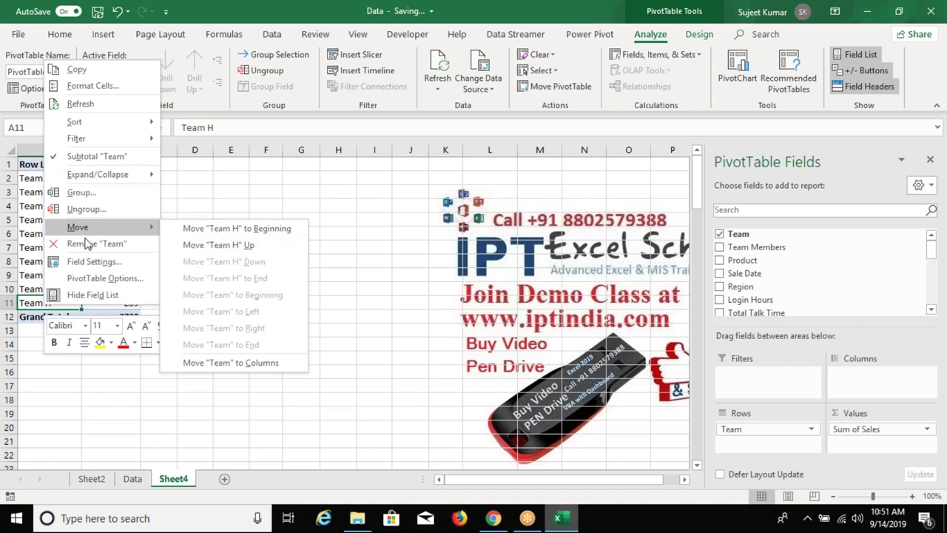
key(Escape)
key(Escape)
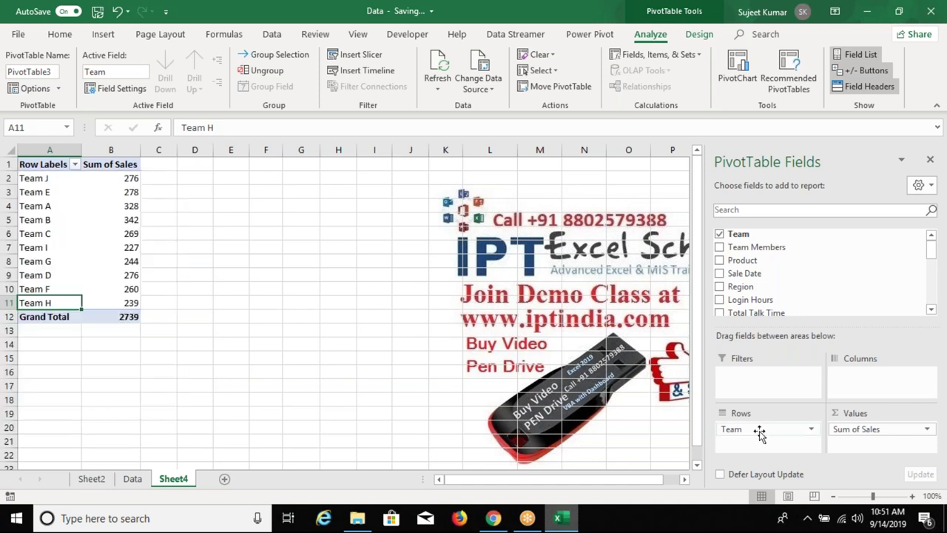
drag(755, 429, 857, 378)
Add Team Members back as rows and filter them to Yolanda, Xantha and Wayno only
drag(769, 247, 767, 436)
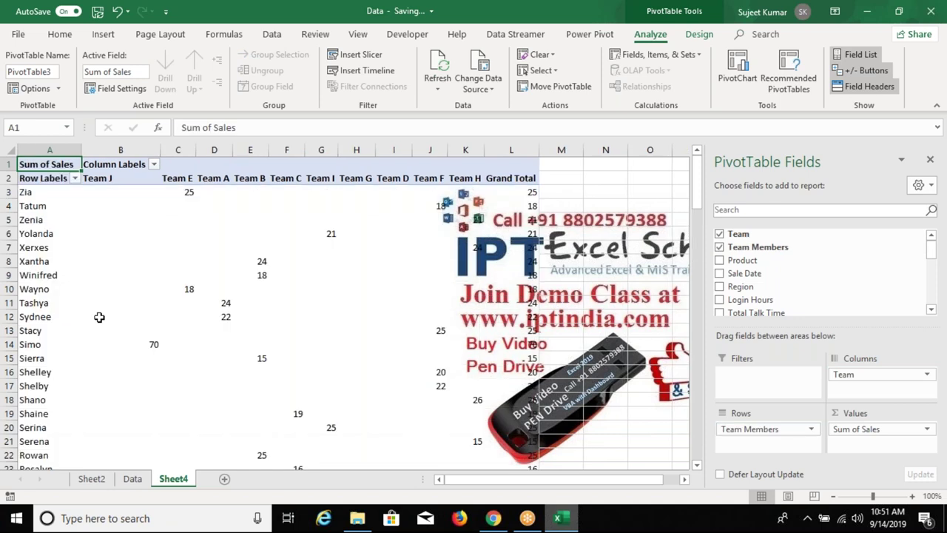
click(75, 180)
click(43, 314)
click(42, 362)
click(42, 387)
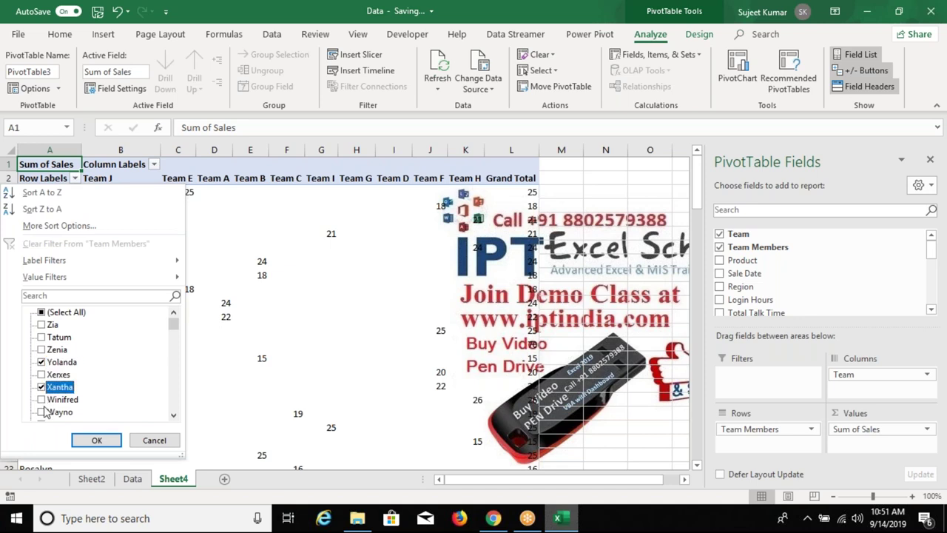
click(42, 412)
click(94, 440)
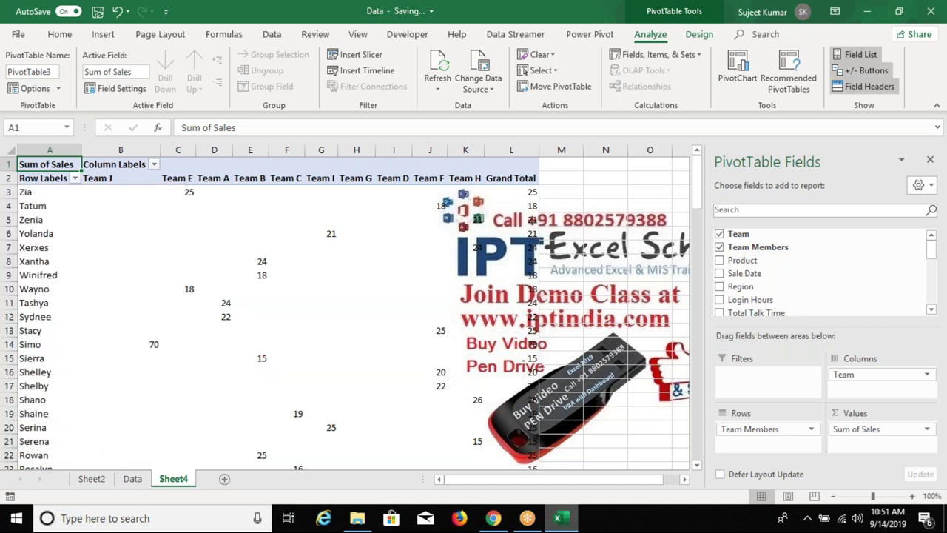
drag(103, 207, 261, 216)
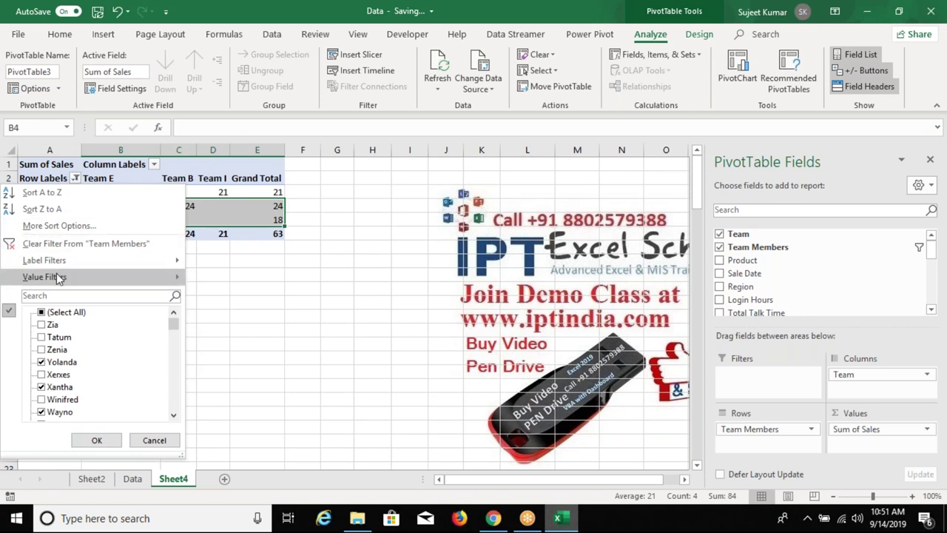
Undo the member filter and start a Greater Than value filter on Sum of Sales
mouse_move(98, 267)
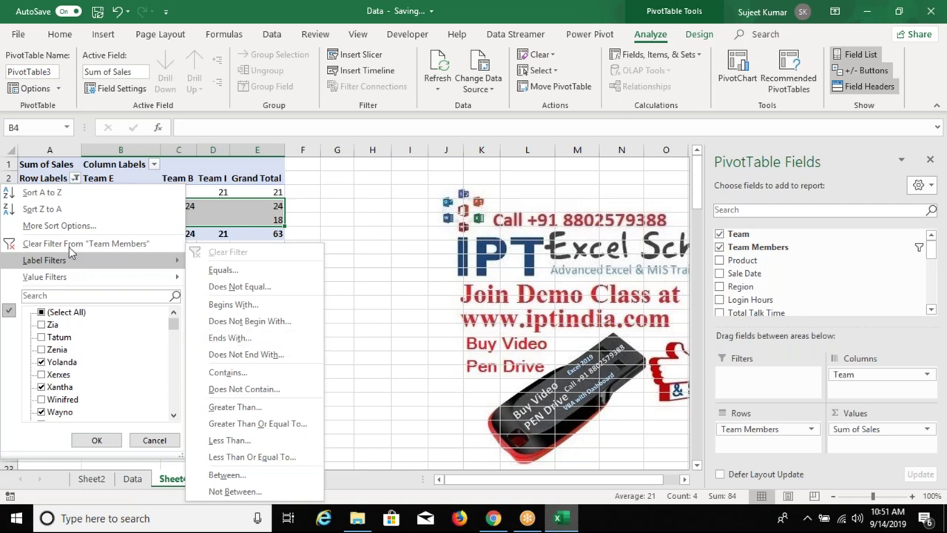
key(Escape)
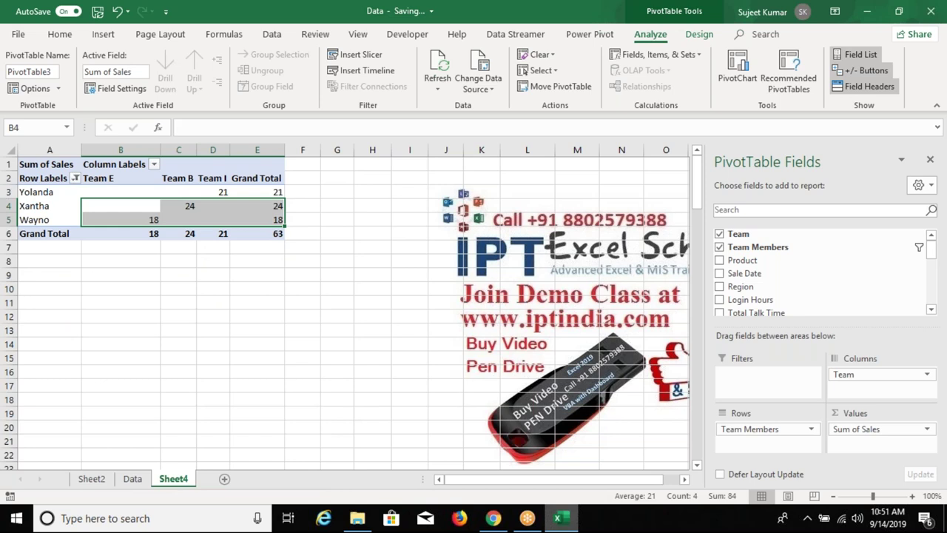
key(ctrl+z)
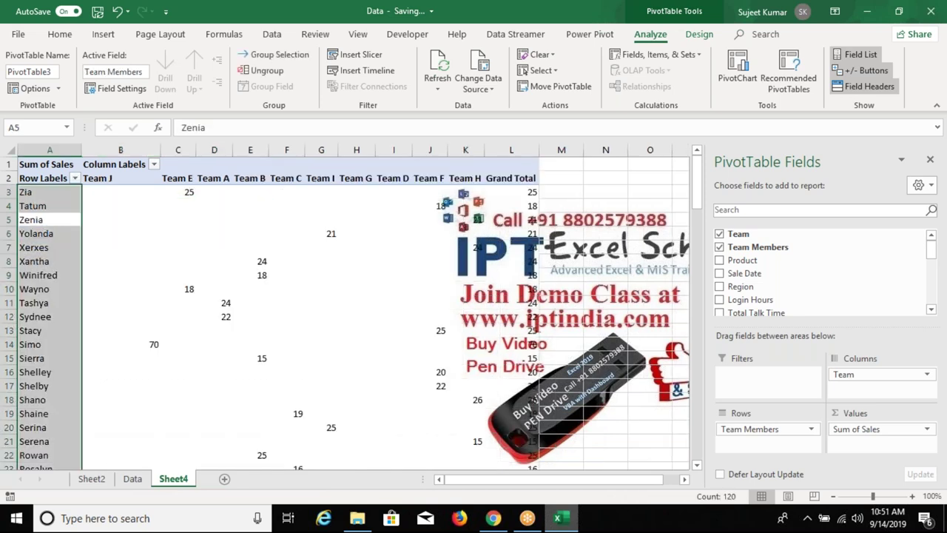
click(35, 233)
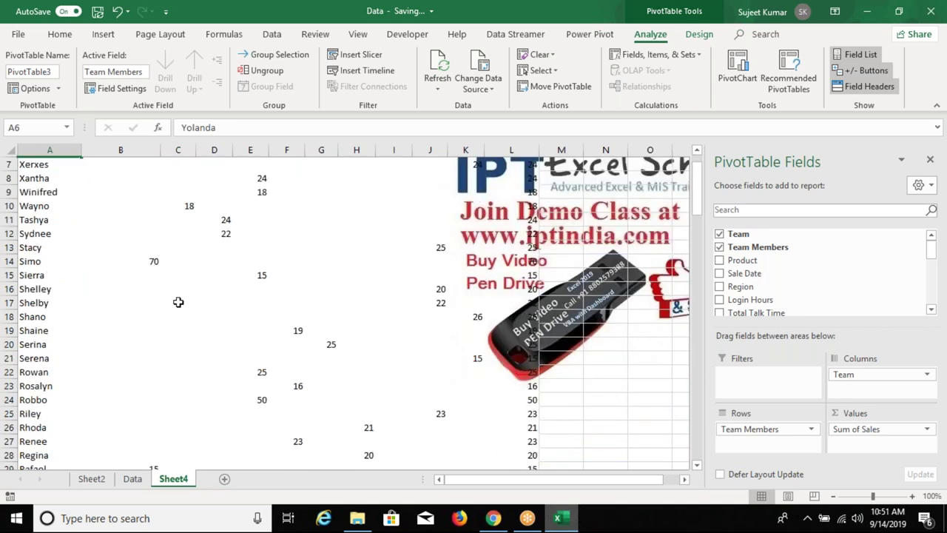
click(74, 178)
click(233, 331)
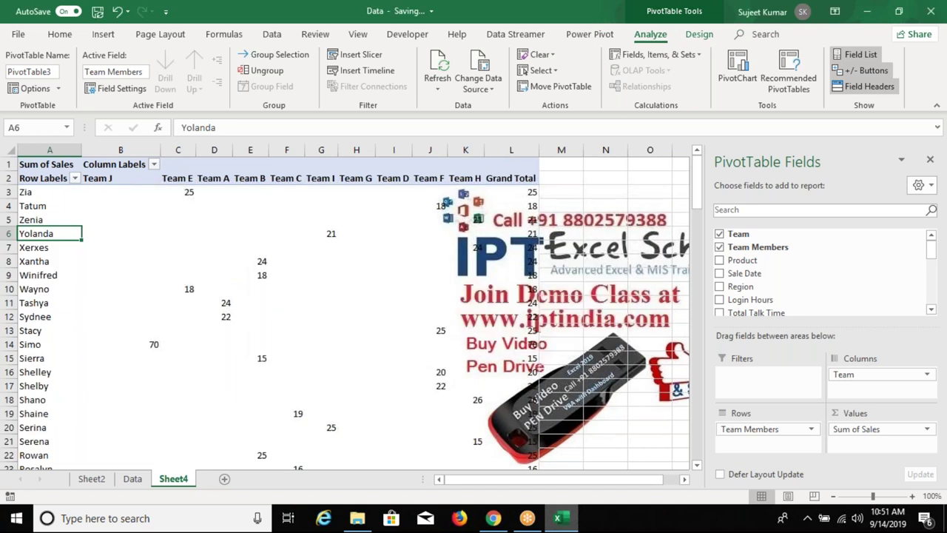
click(211, 288)
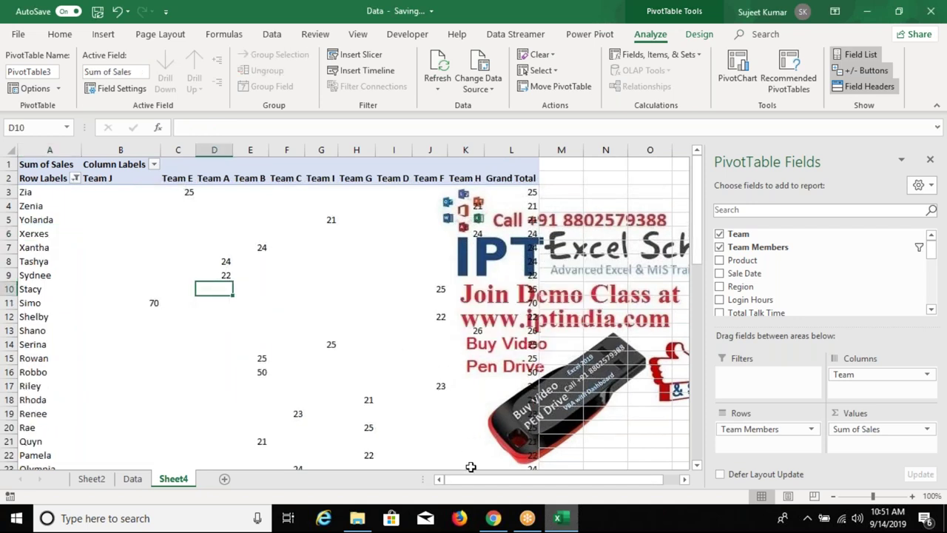
Clear the Sum of Sales value filter from Team Members
scroll(470, 466, down, 2)
scroll(471, 467, down, 3)
scroll(470, 466, up, 2)
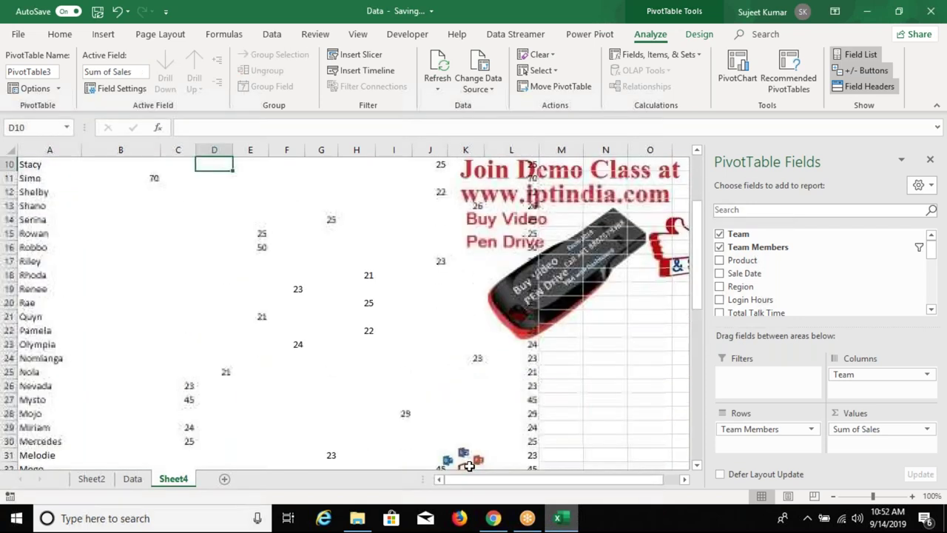
scroll(470, 466, up, 3)
scroll(80, 275, down, 5)
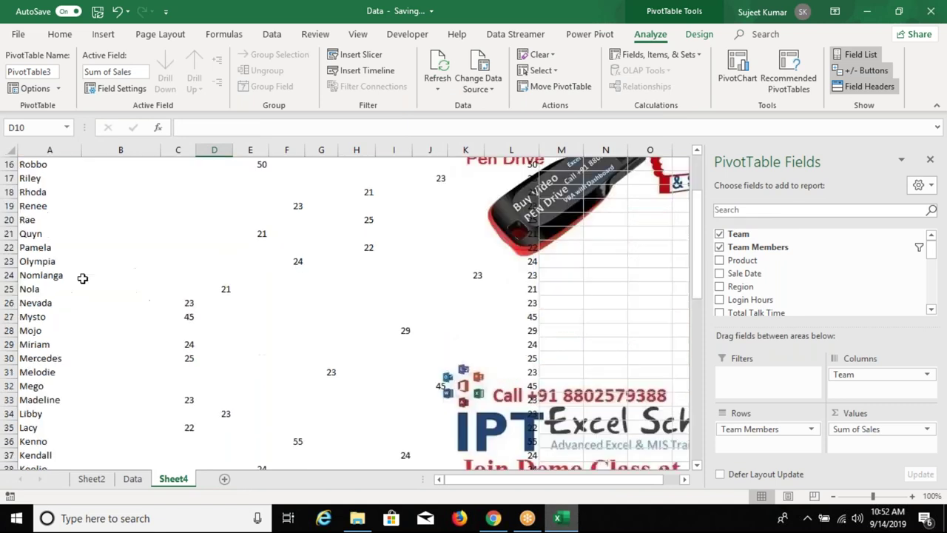
scroll(82, 279, down, 1)
scroll(82, 279, up, 1)
scroll(82, 279, up, 3)
scroll(74, 180, up, 2)
click(76, 180)
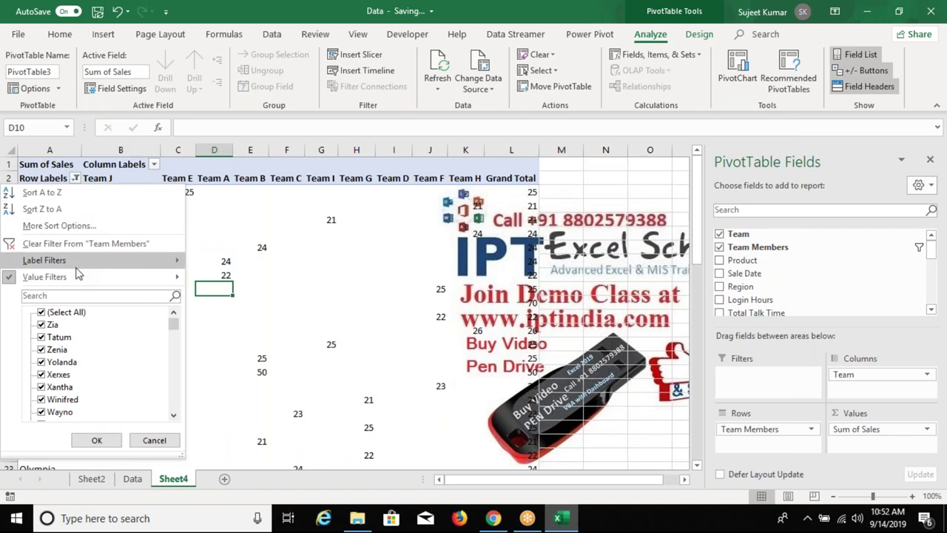
click(74, 244)
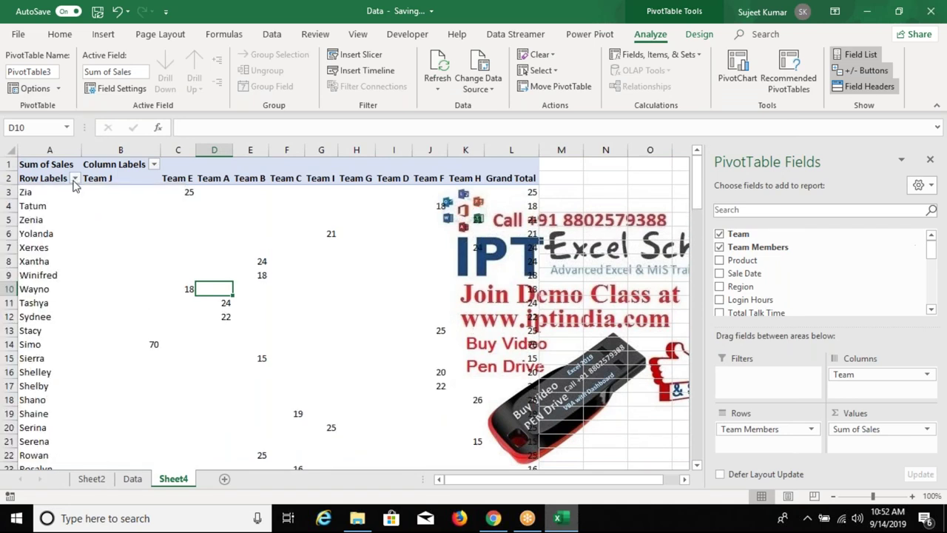
click(76, 179)
Apply a label filter showing only members whose names contain 'z'
mouse_move(68, 259)
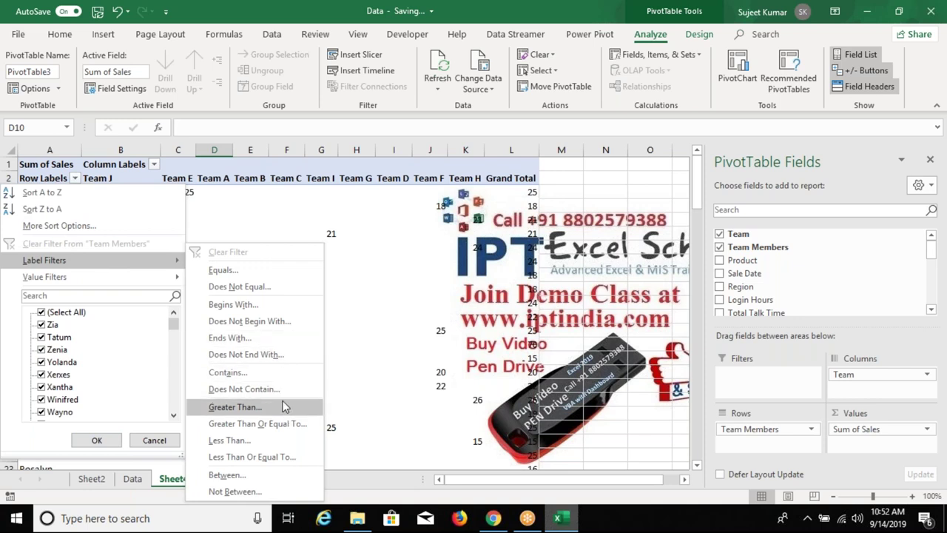
click(275, 374)
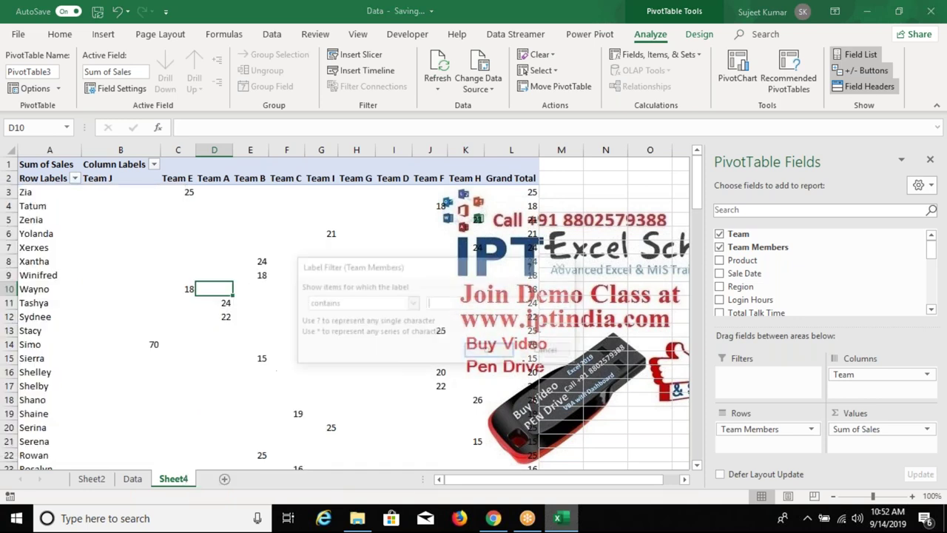
text(z)
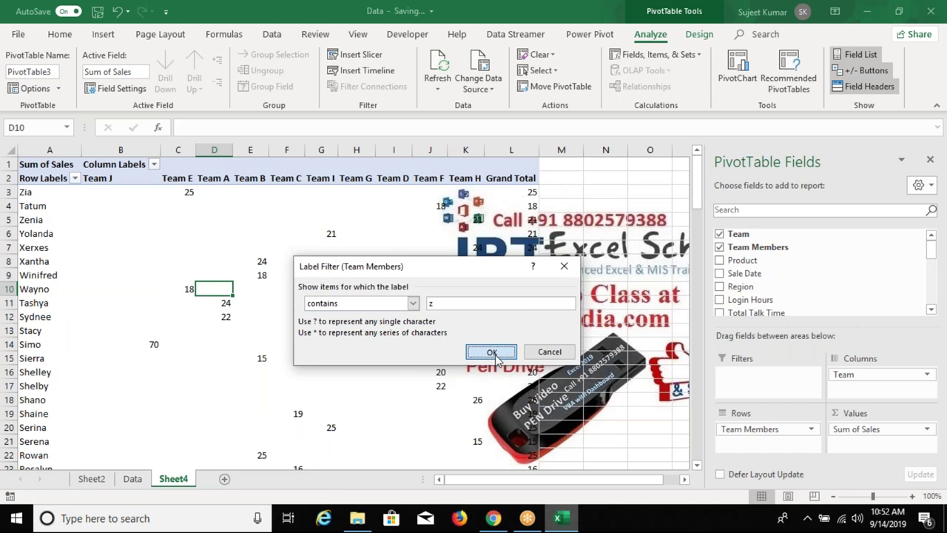
click(491, 352)
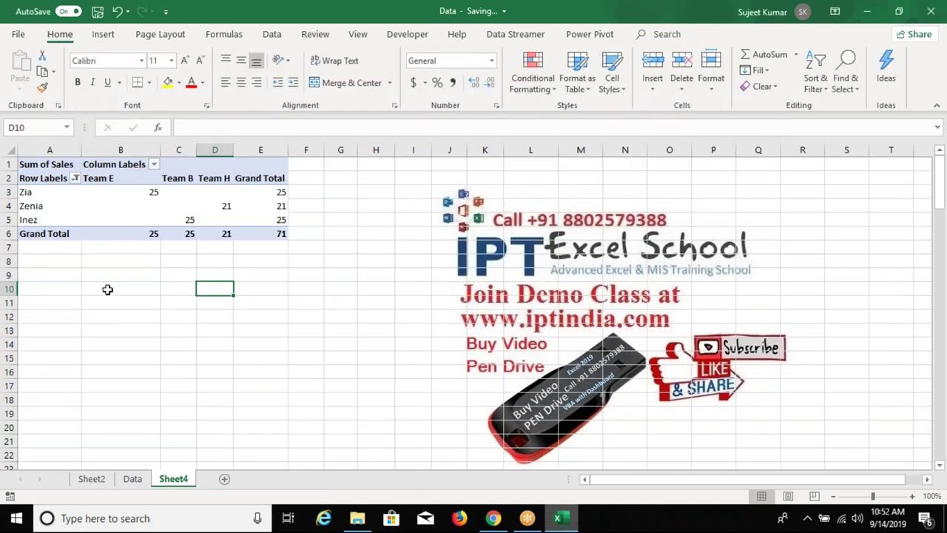
Clear the 'z' label filter and select the names Zenia through Xantha
click(75, 183)
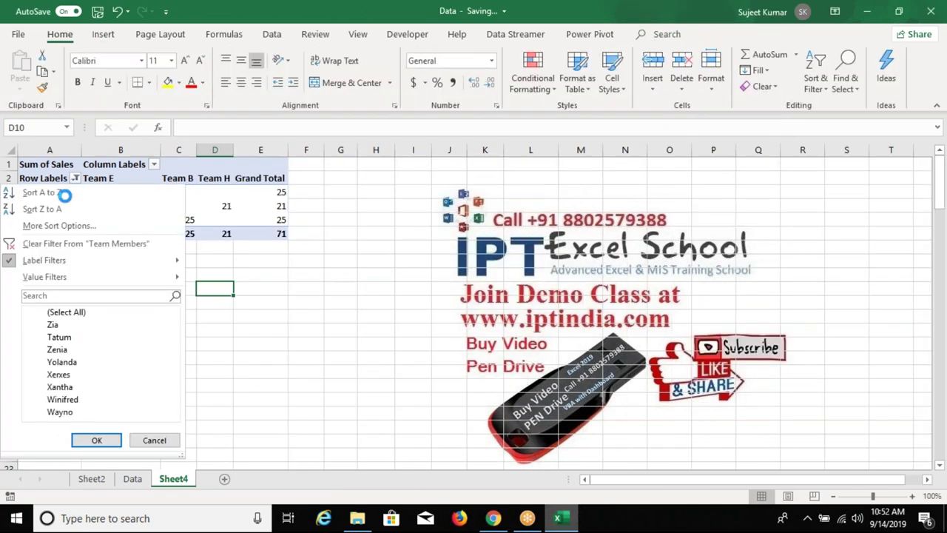
click(29, 243)
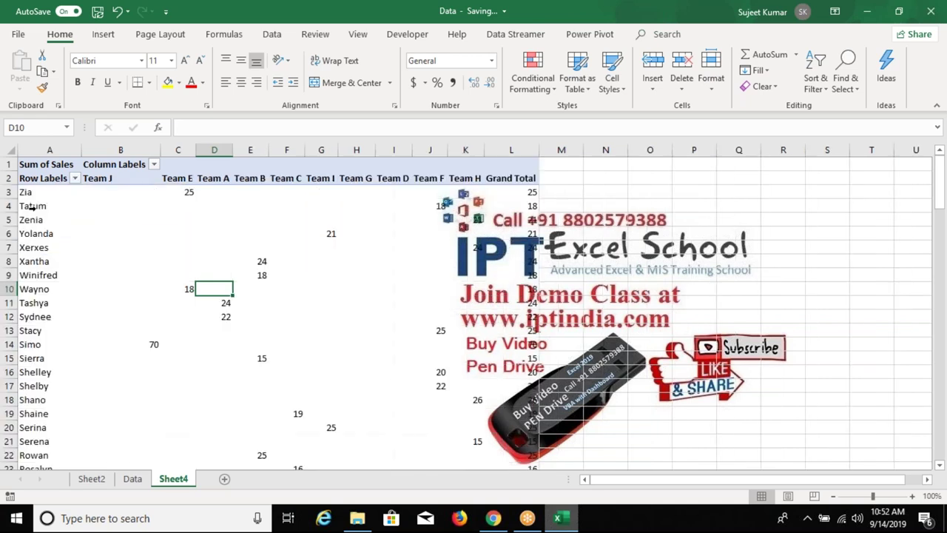
drag(33, 220, 33, 261)
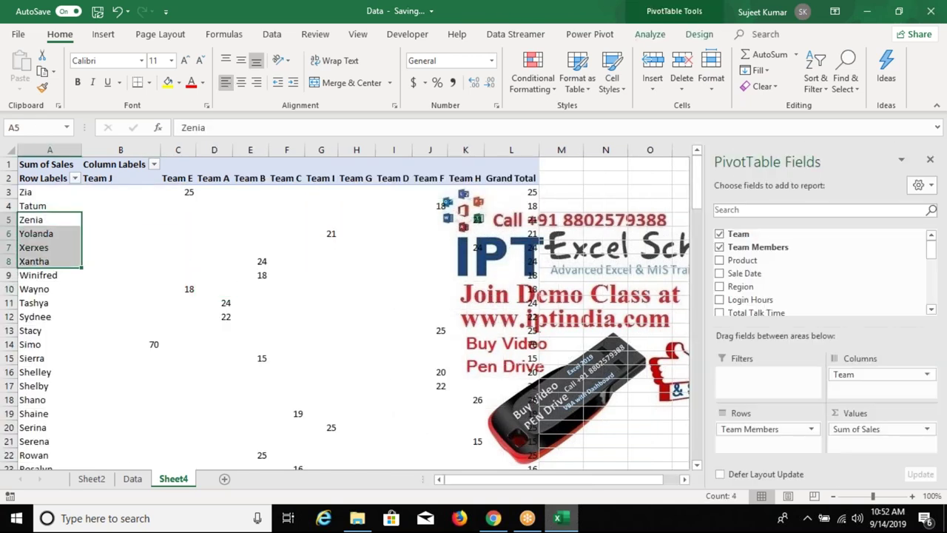
Highlight two team members' name cells in yellow in the pivot
click(74, 179)
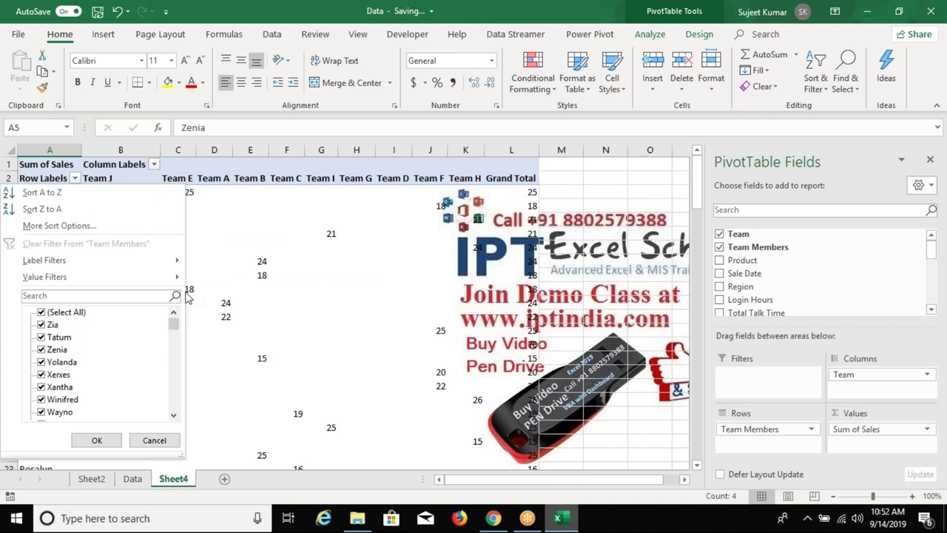
click(293, 317)
click(44, 358)
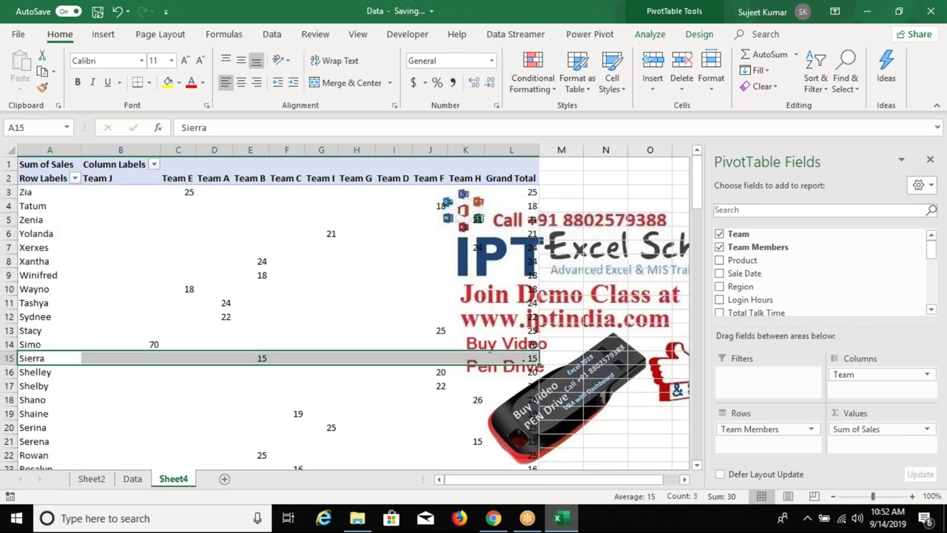
click(46, 358)
click(168, 82)
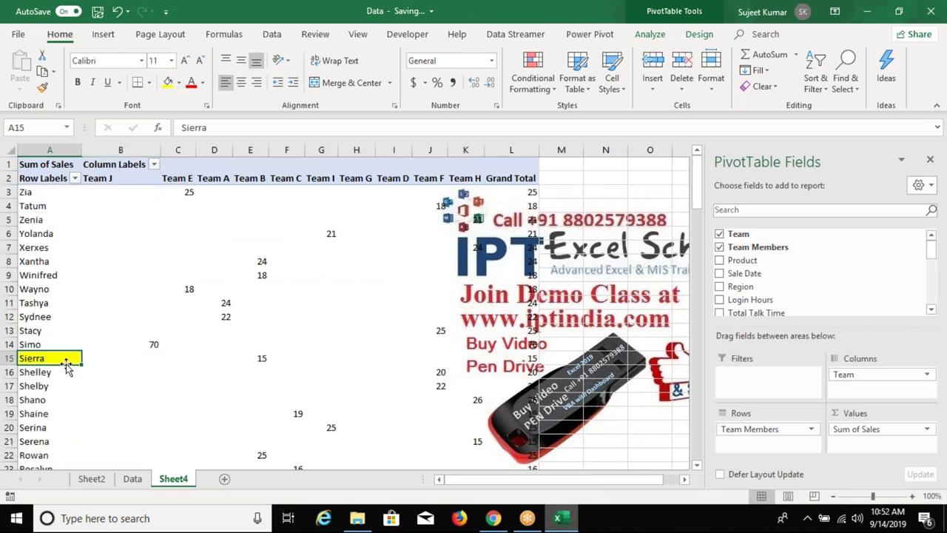
click(35, 428)
click(41, 428)
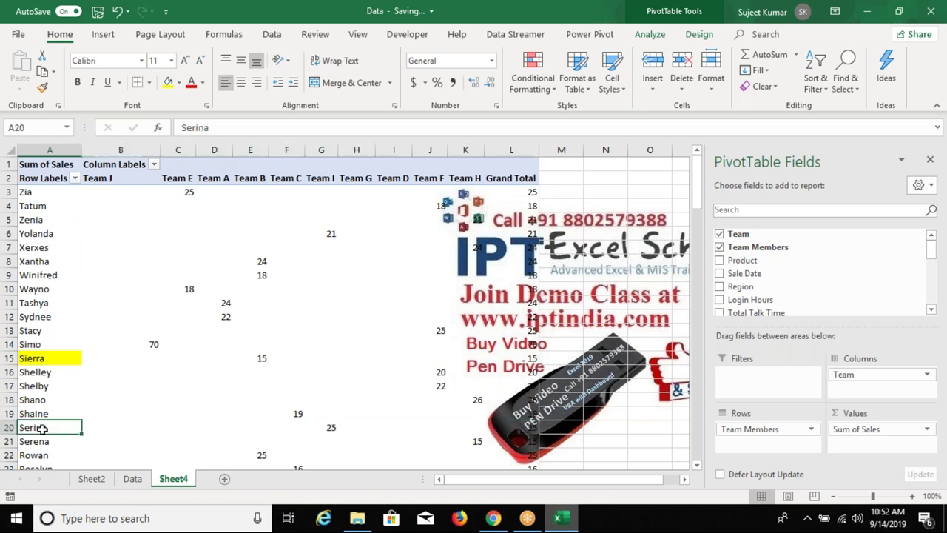
click(168, 82)
Look through the Team Members filter options and select several member rows without changing anything
click(75, 178)
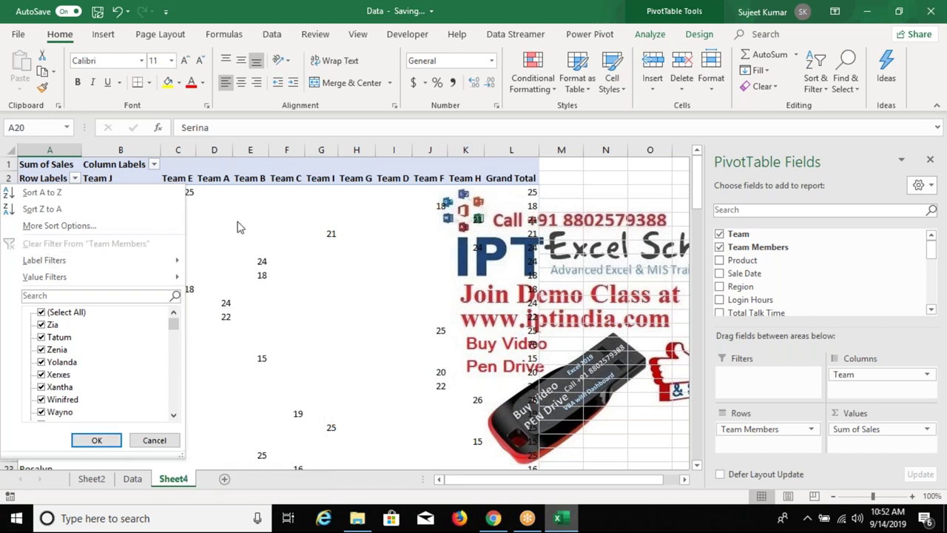
key(Escape)
click(42, 195)
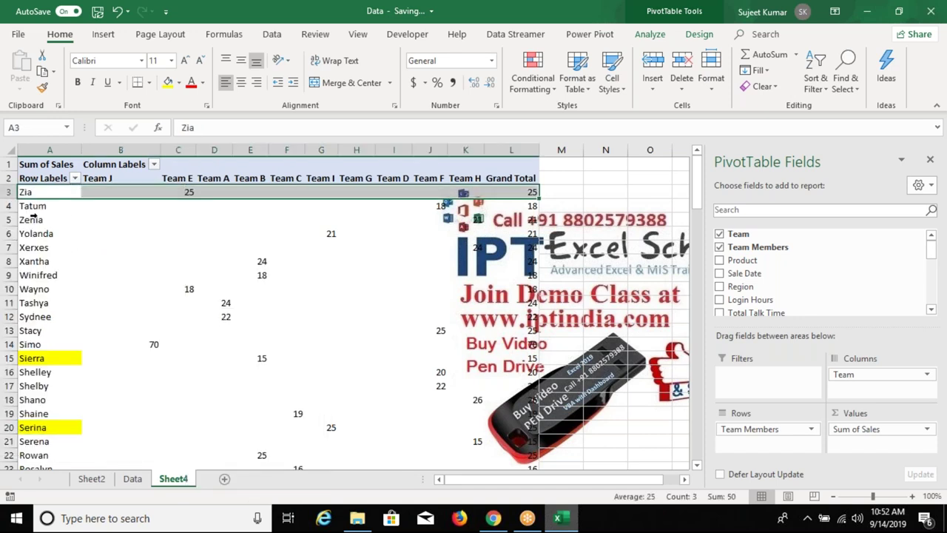
click(33, 216)
click(63, 206)
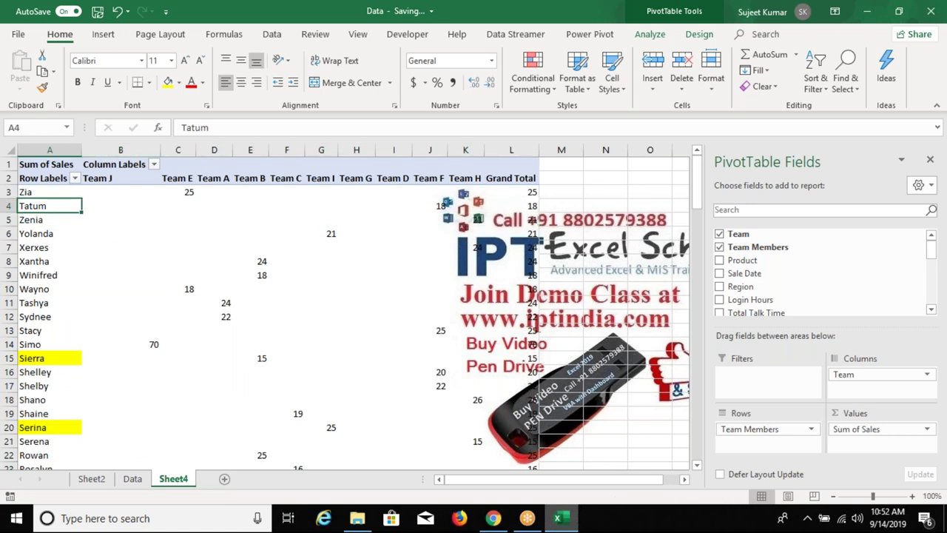
click(74, 179)
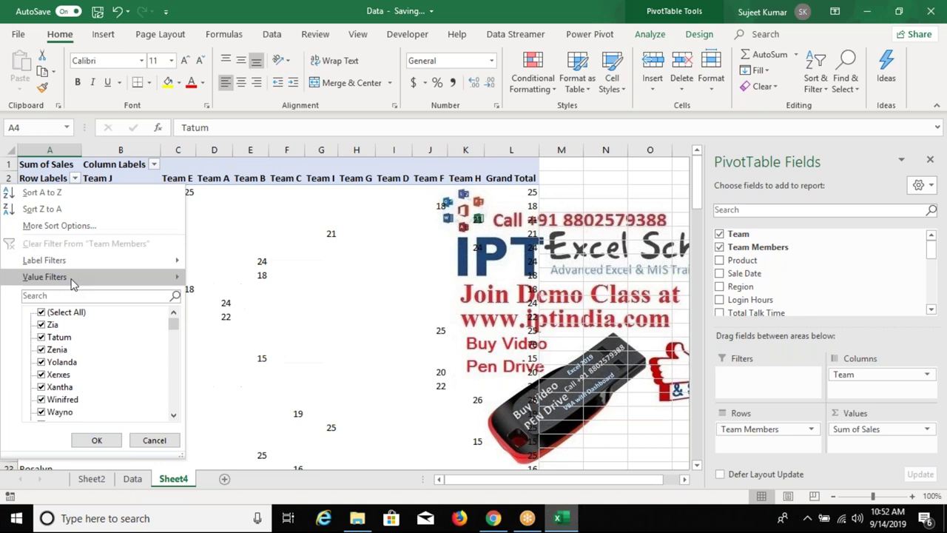
mouse_move(72, 281)
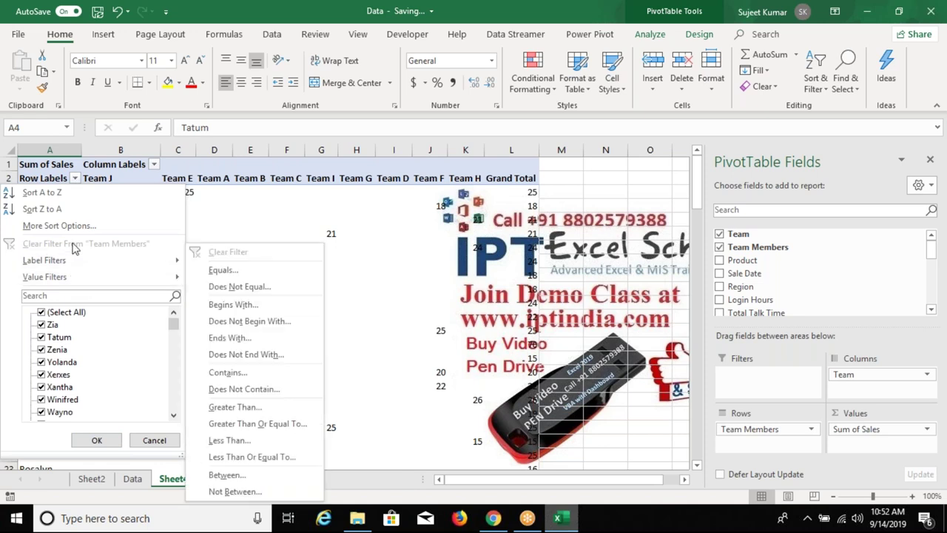
key(Escape)
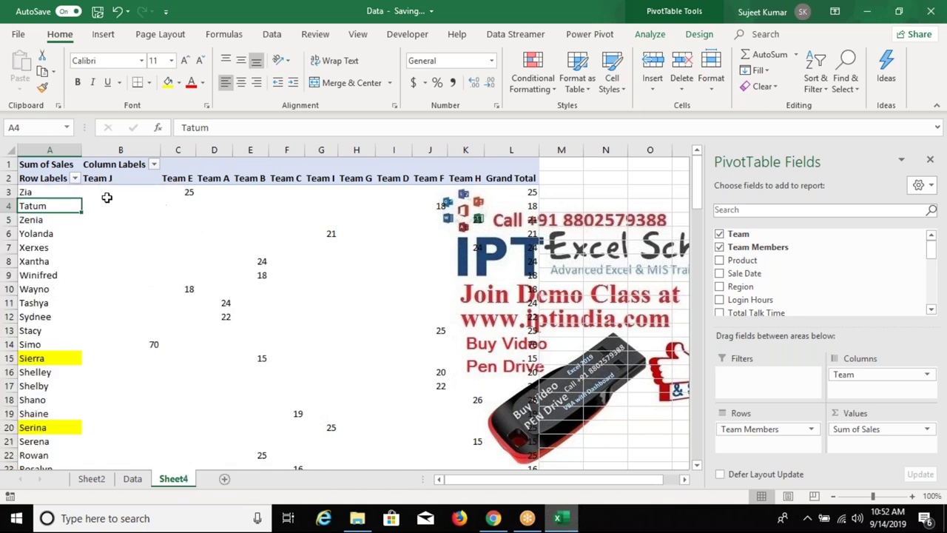
click(75, 179)
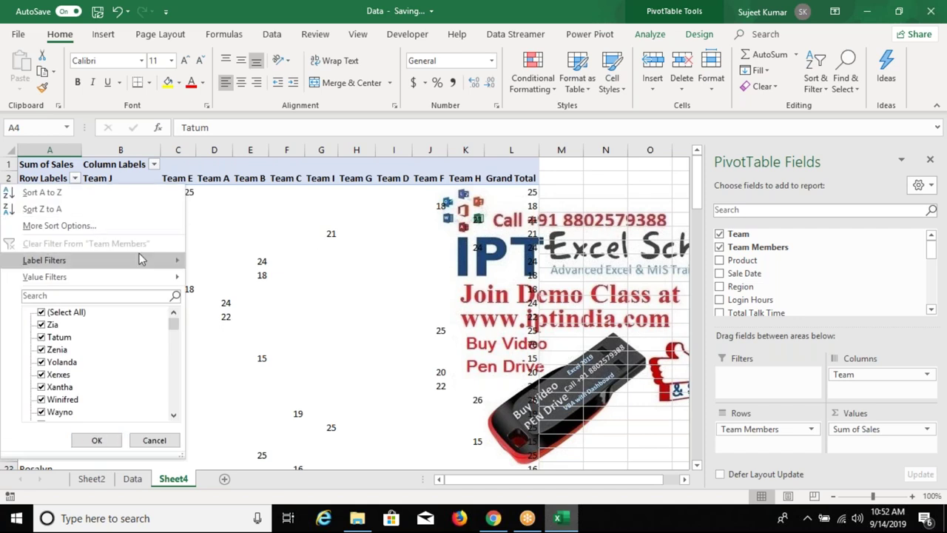
key(Escape)
Select the member names column and the sales values block B3:J17
click(58, 149)
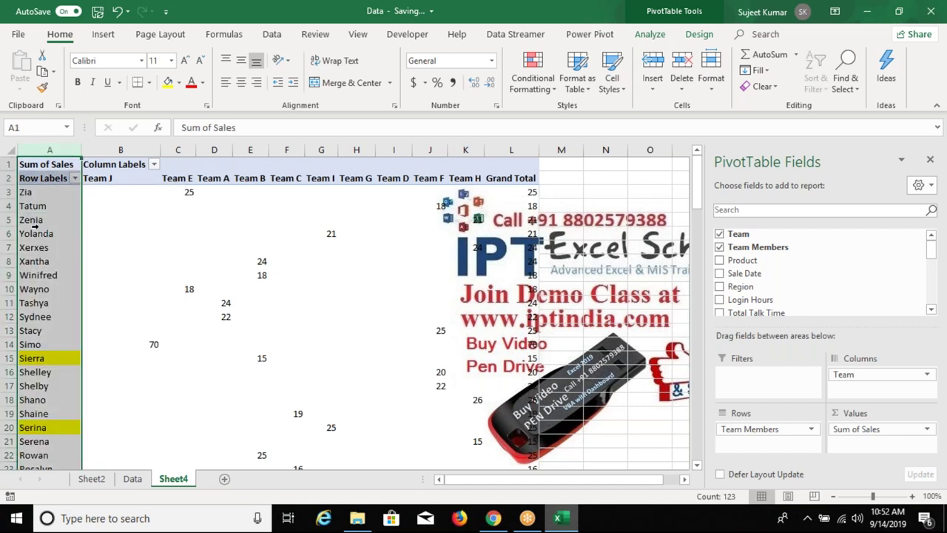
click(51, 264)
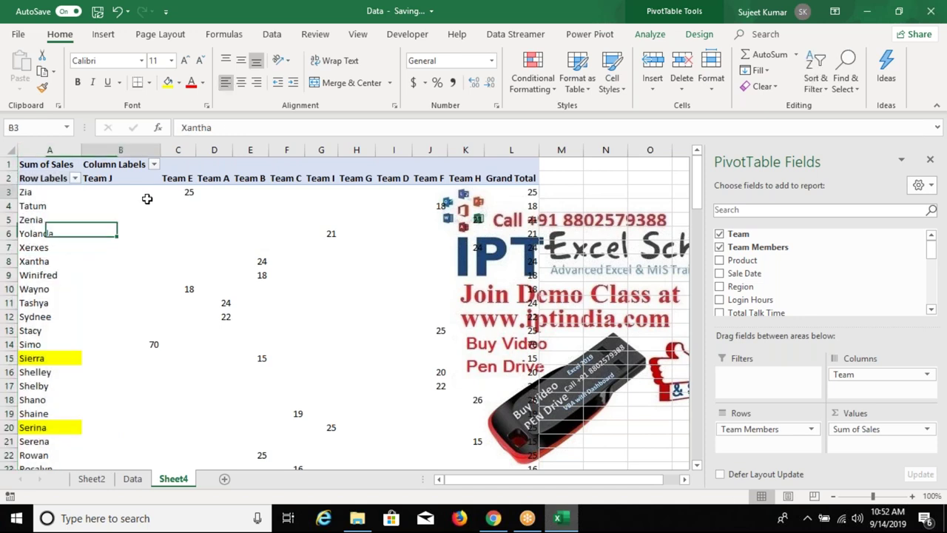
drag(111, 194, 348, 259)
drag(432, 350, 440, 386)
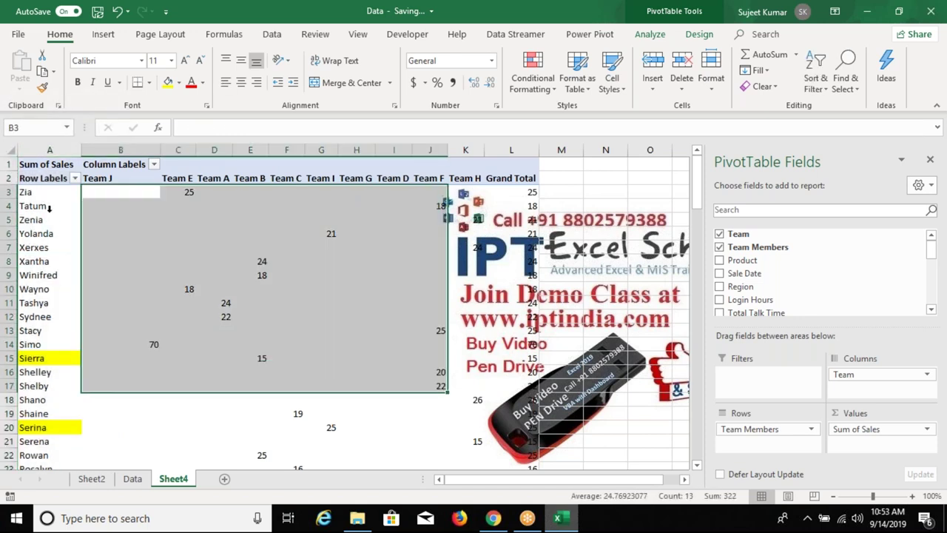
click(49, 207)
Apply a Begins With 'w' label filter to Team Members
click(67, 192)
click(75, 178)
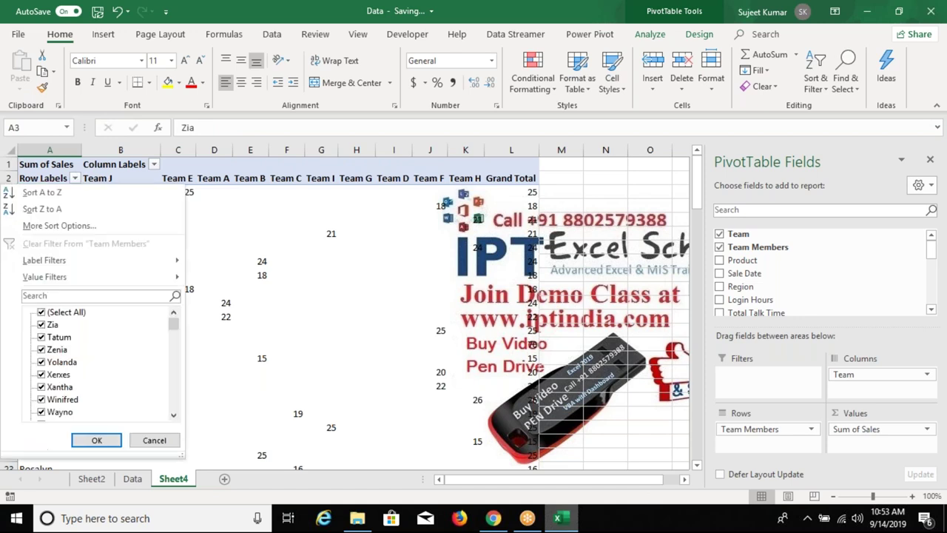
mouse_move(96, 265)
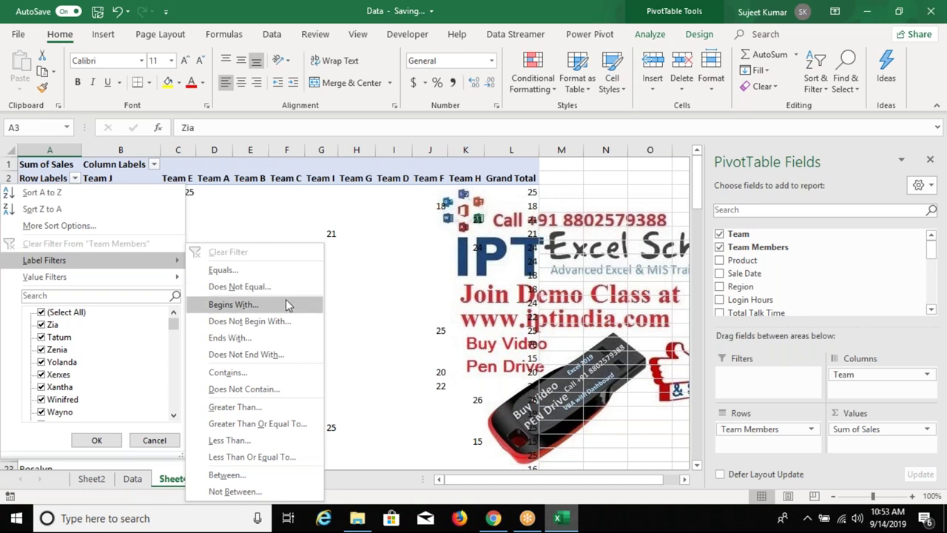
click(286, 303)
text(w)
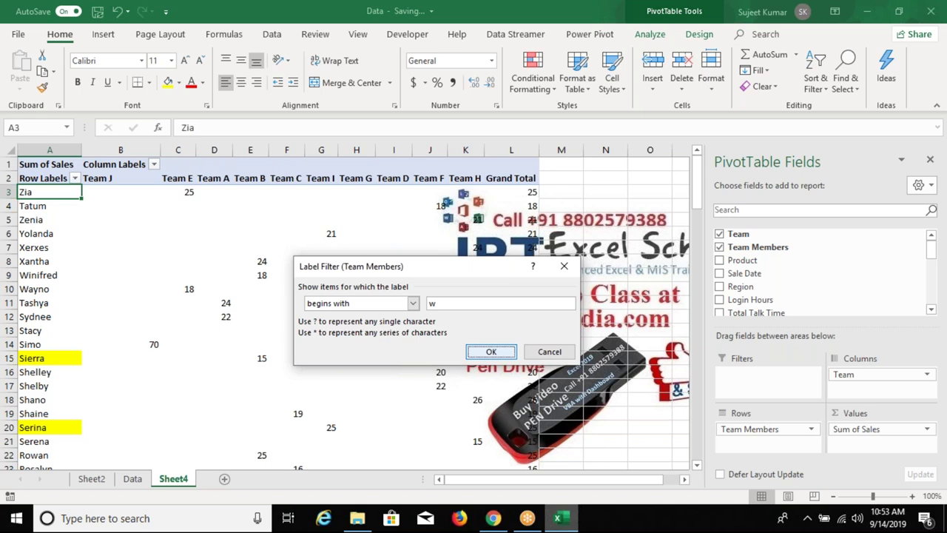
key(Return)
click(75, 178)
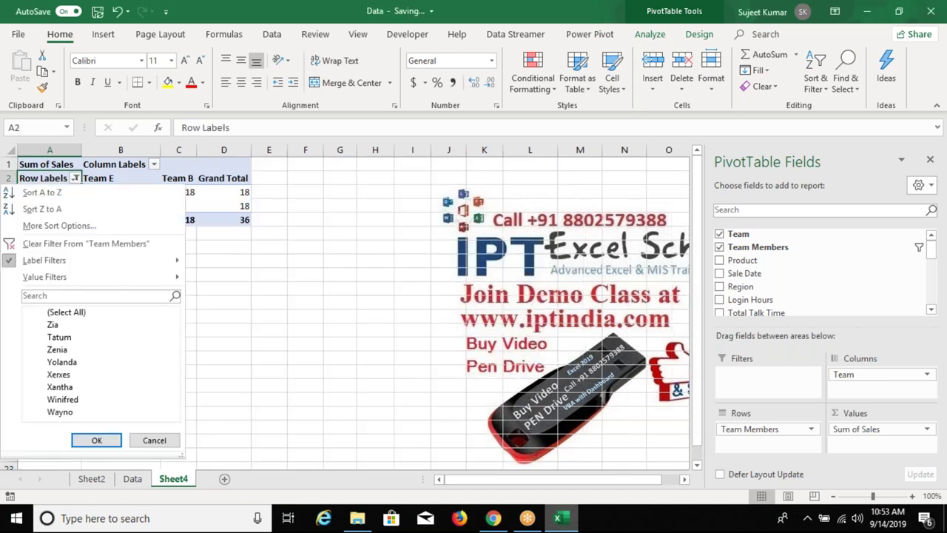
Show the Top 5 team members by Sum of Sales, then clear the Team Members filter
mouse_move(59, 261)
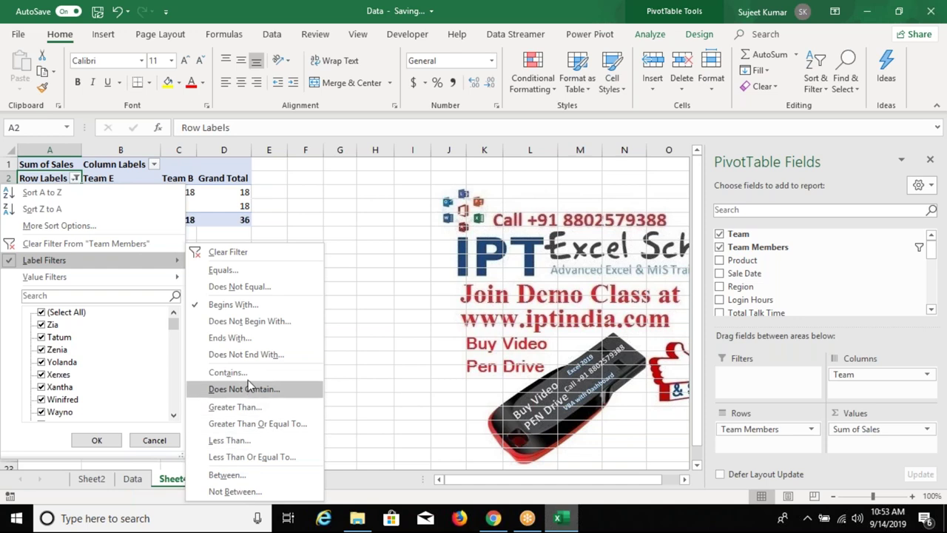
mouse_move(178, 278)
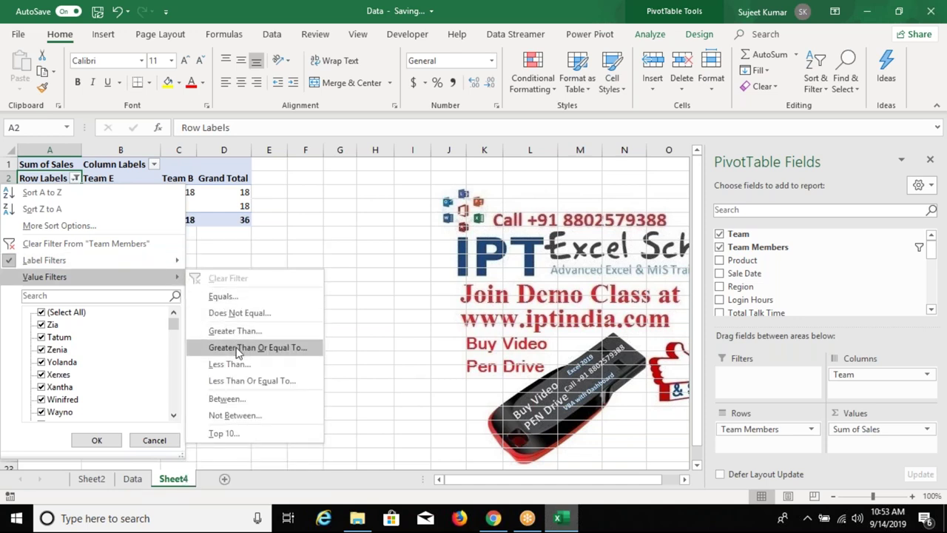
click(235, 433)
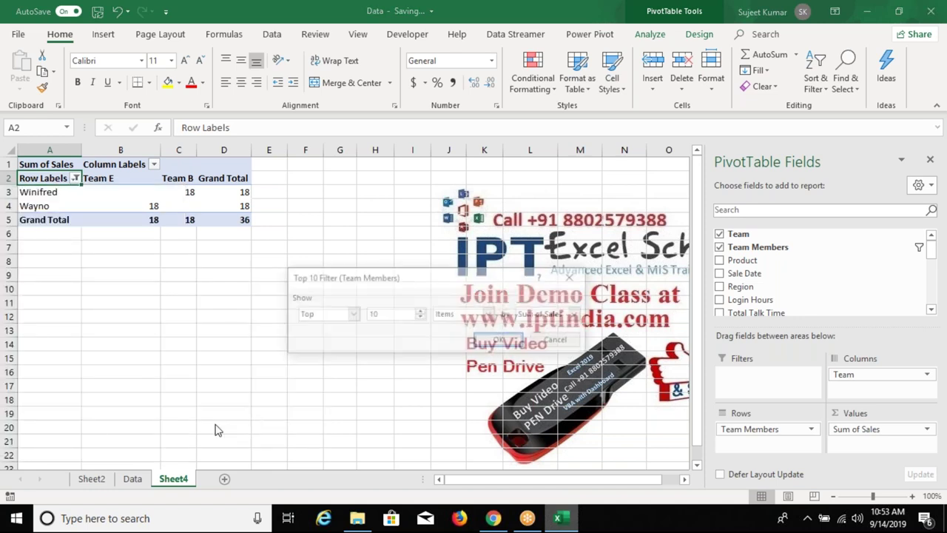
click(420, 311)
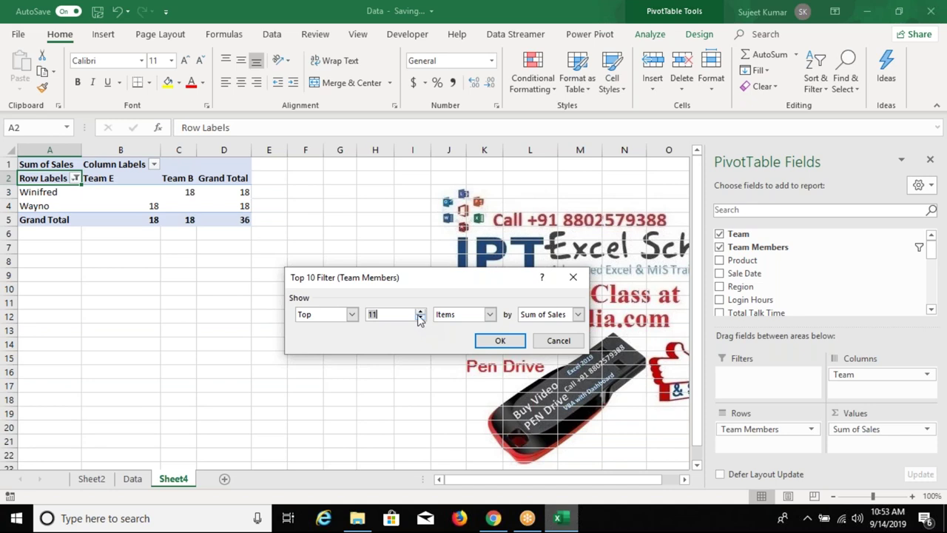
click(498, 341)
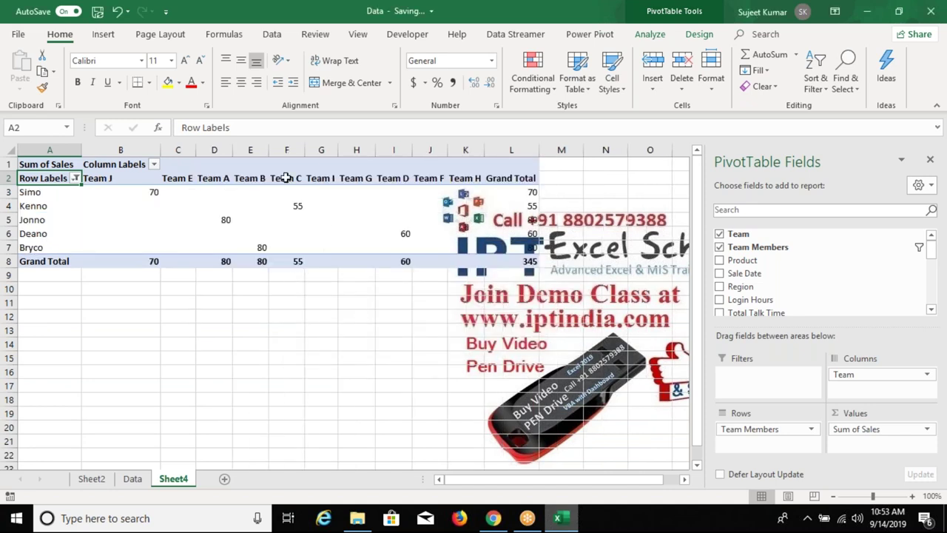
click(76, 178)
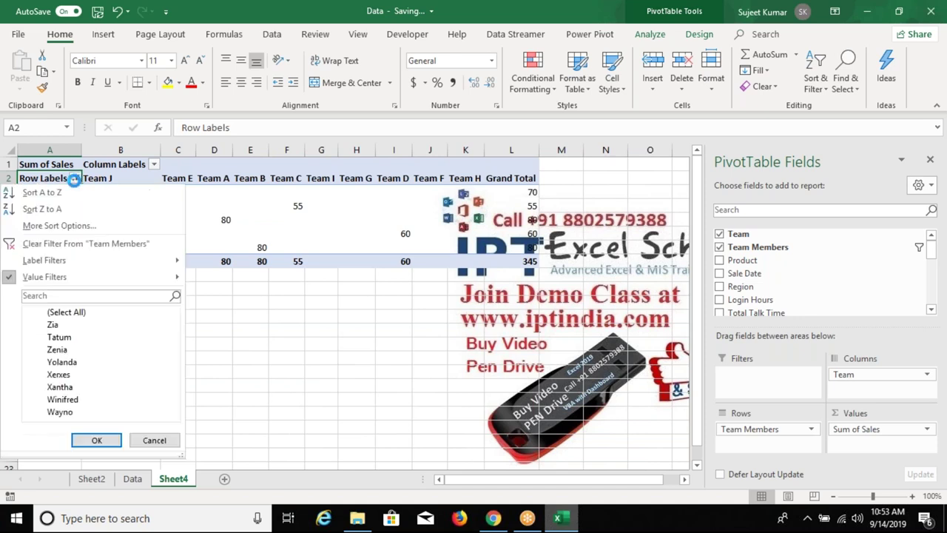
click(23, 234)
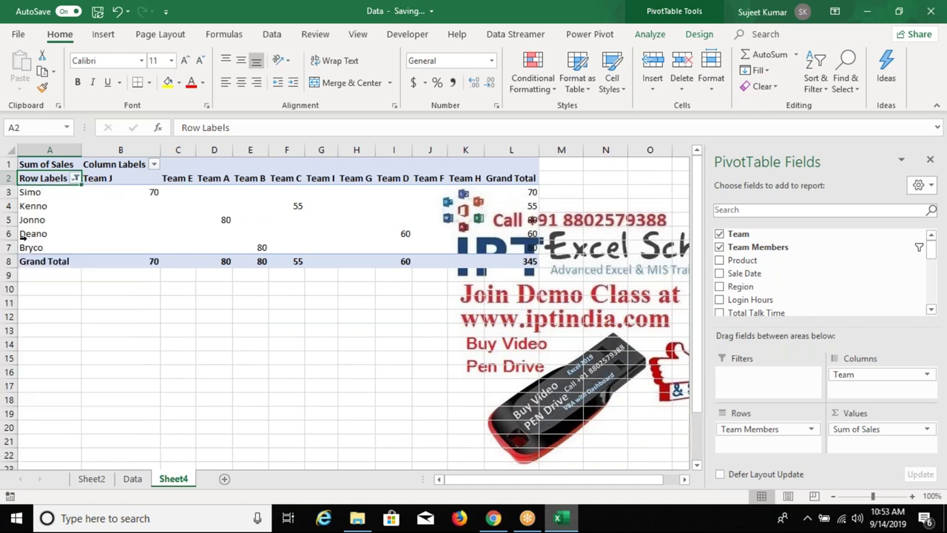
click(50, 150)
click(54, 178)
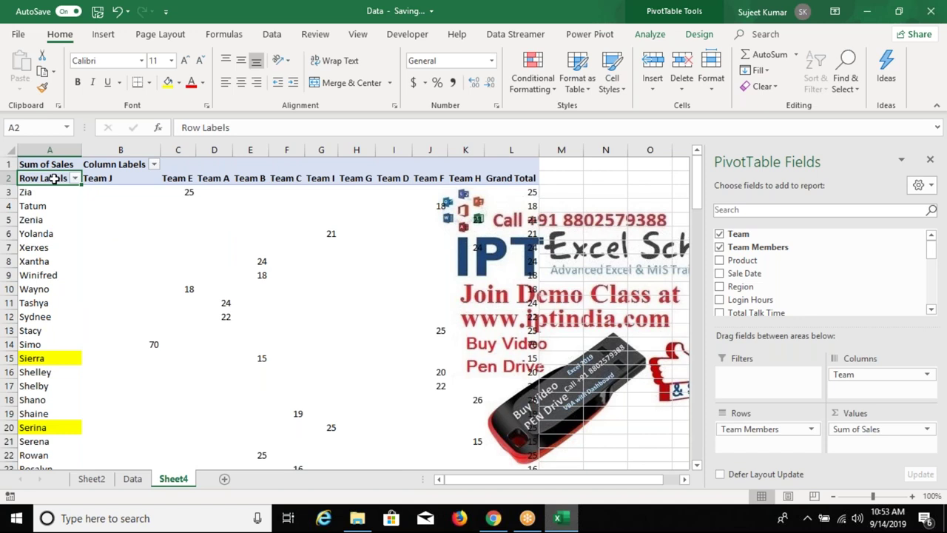
click(115, 167)
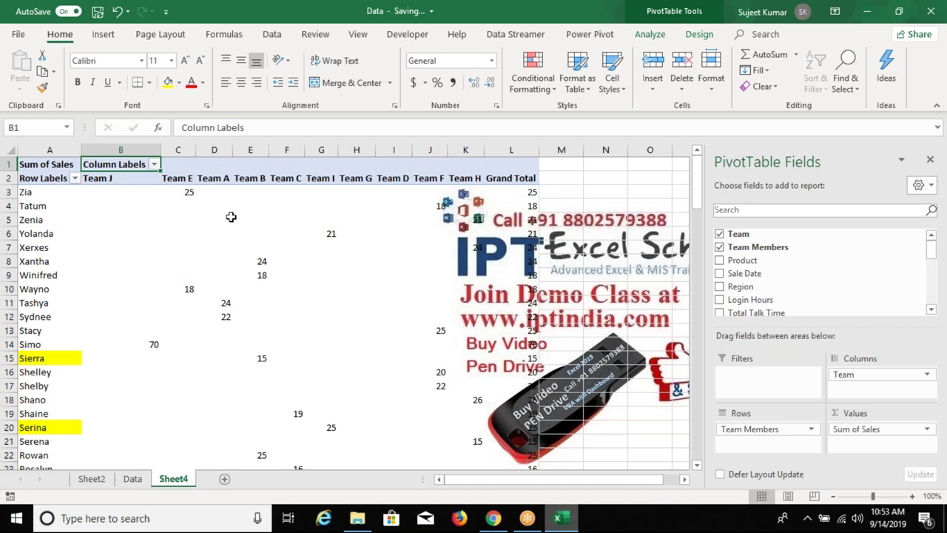
click(154, 164)
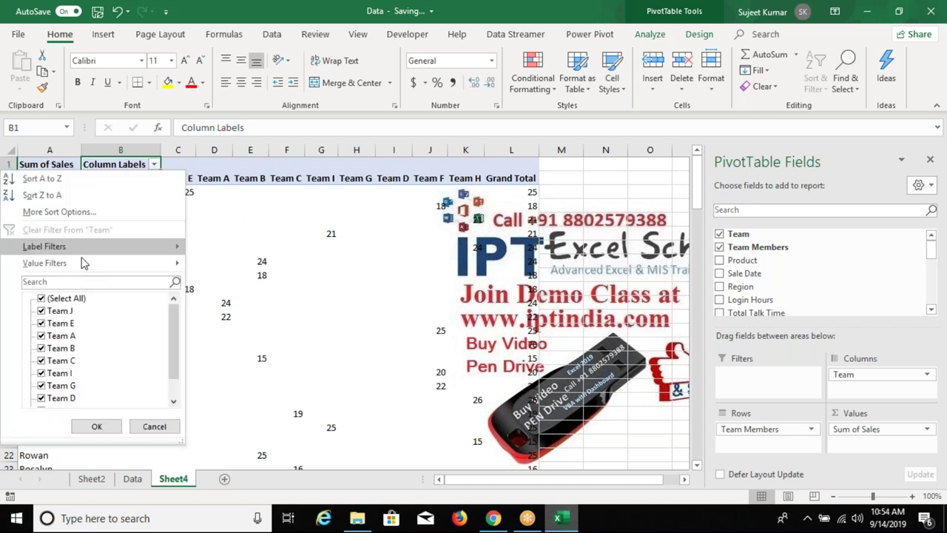
click(40, 298)
click(40, 311)
click(41, 336)
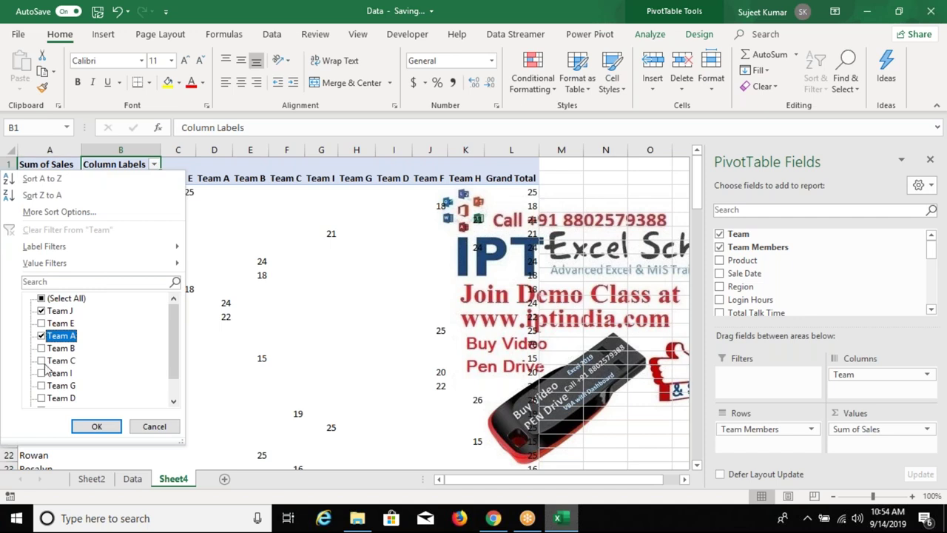
click(42, 373)
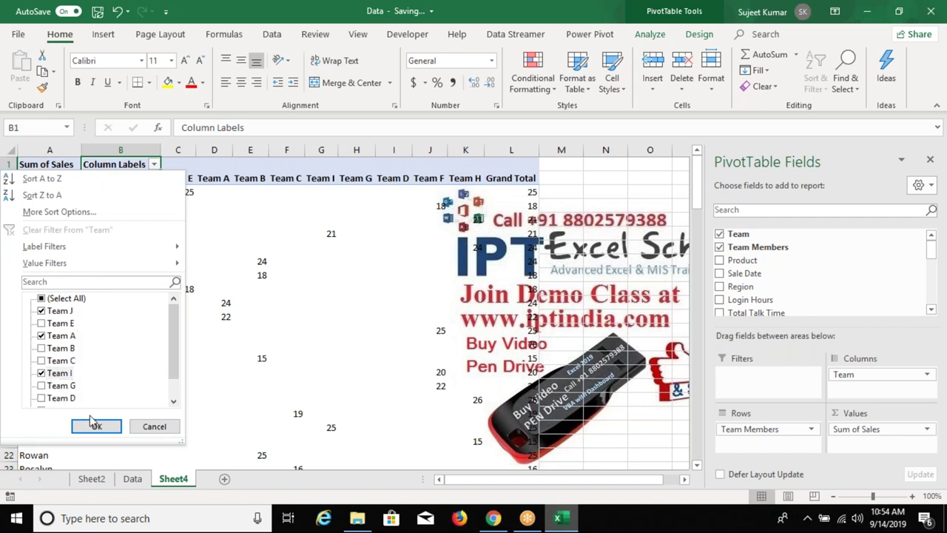
click(94, 426)
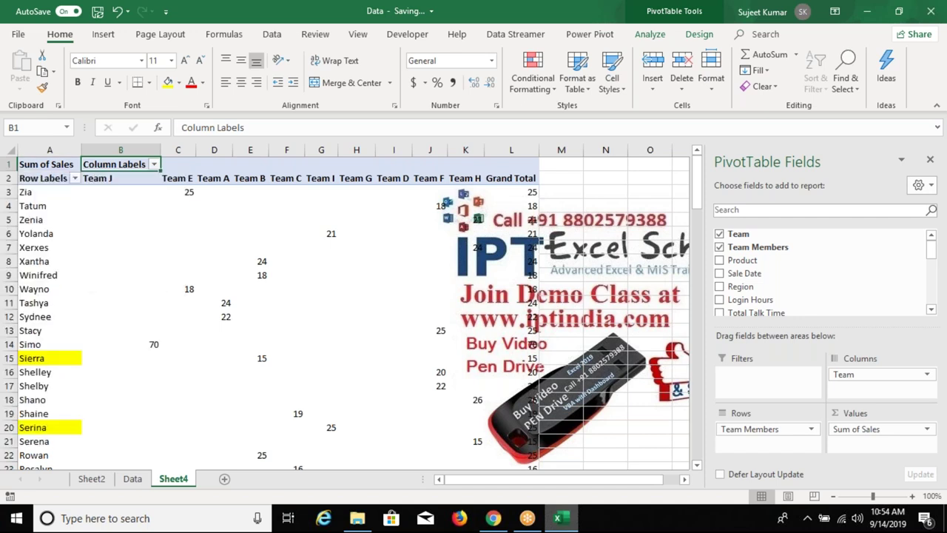
click(154, 165)
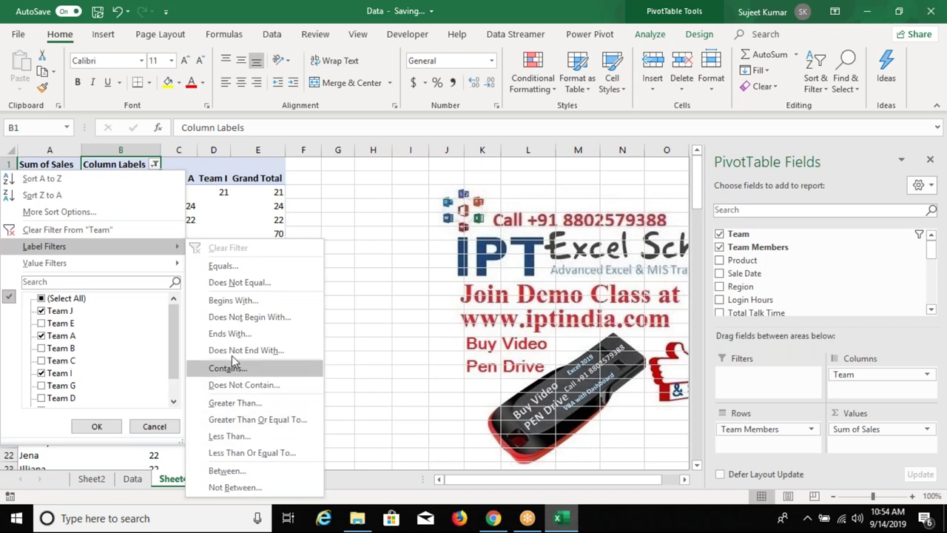
click(74, 231)
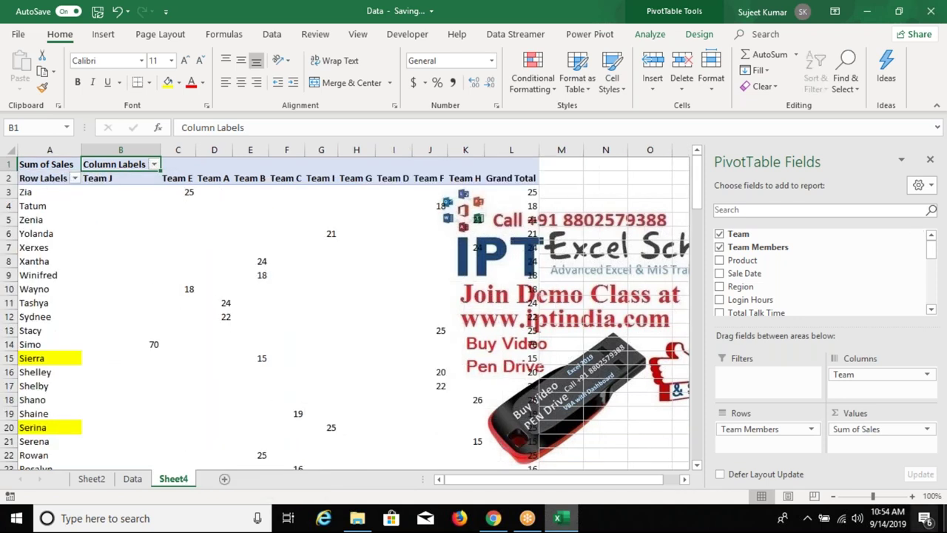
Add Region as a report filter and filter the pivot to Colorado
click(931, 309)
click(931, 310)
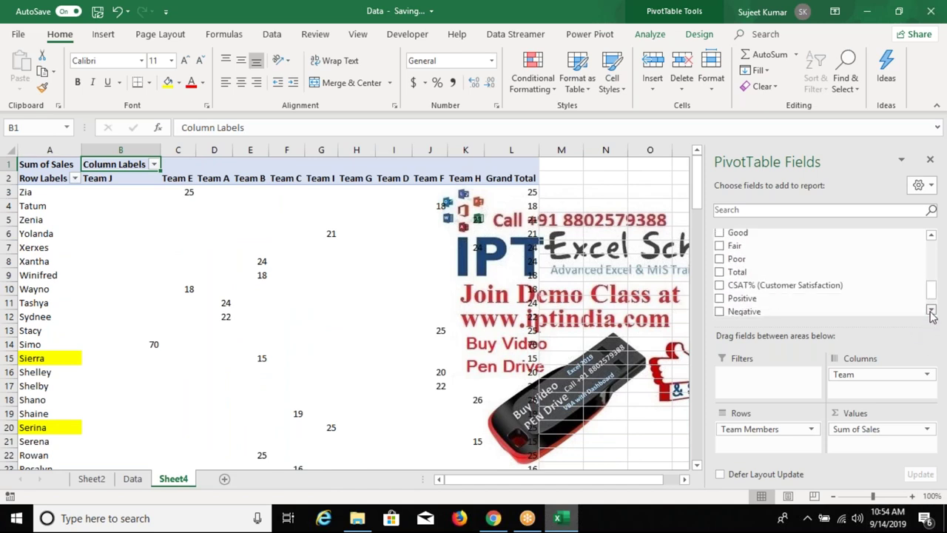
drag(931, 290, 940, 258)
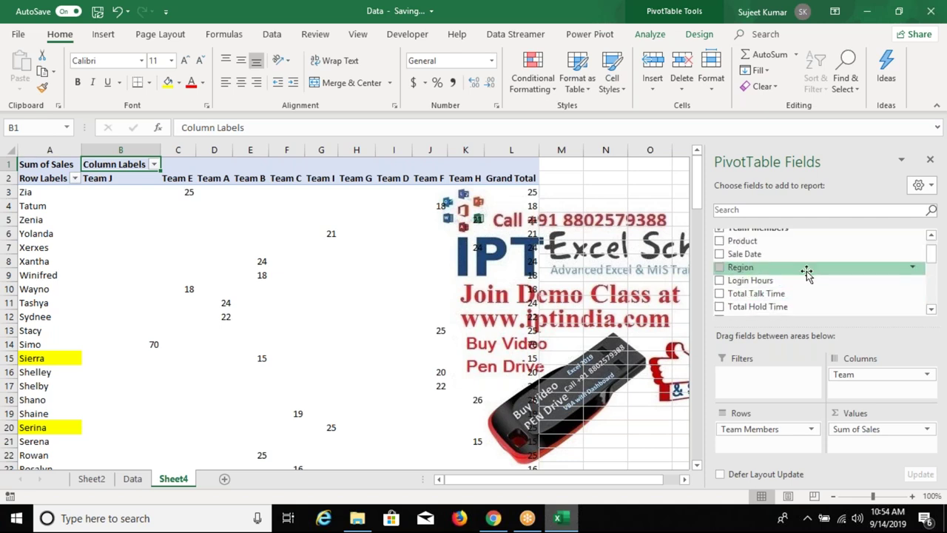
drag(807, 273, 747, 398)
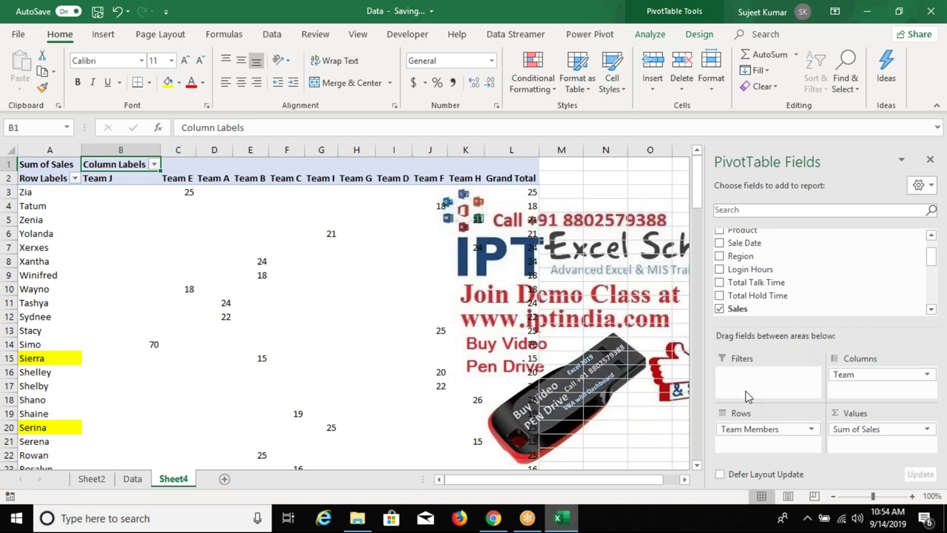
click(154, 164)
click(40, 221)
click(74, 338)
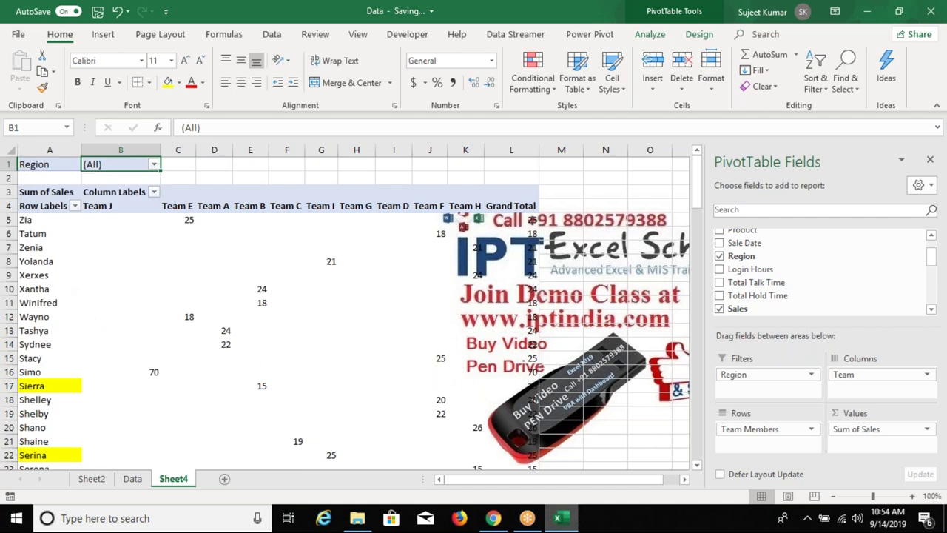
click(225, 302)
scroll(341, 391, down, 1)
scroll(341, 391, up, 1)
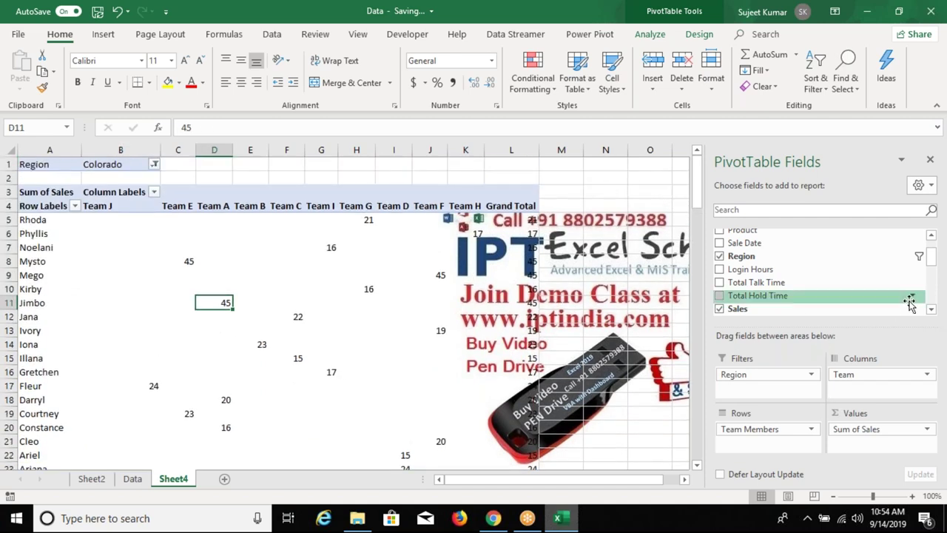
Add Login Hours as a report filter, try 4.0 and 7.9, then reset both filters to (All)
drag(790, 274, 769, 389)
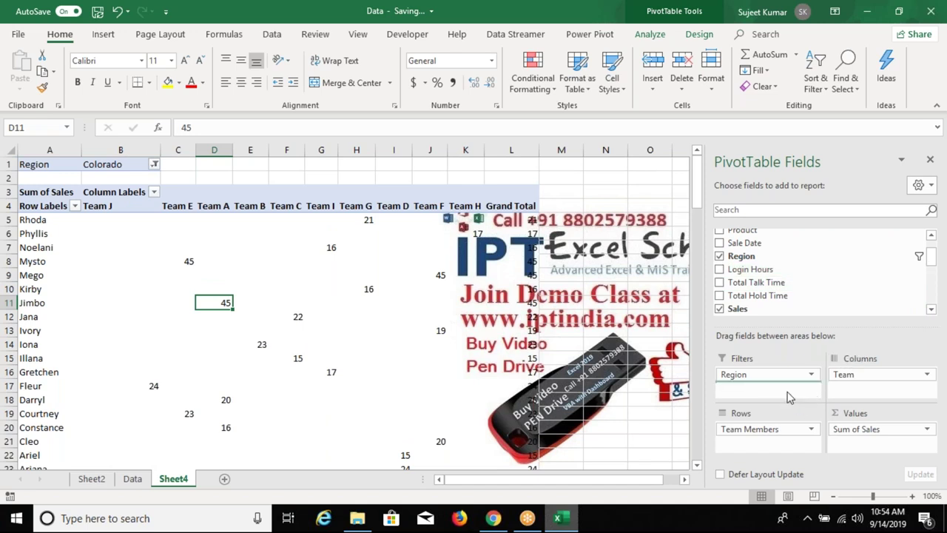
click(154, 178)
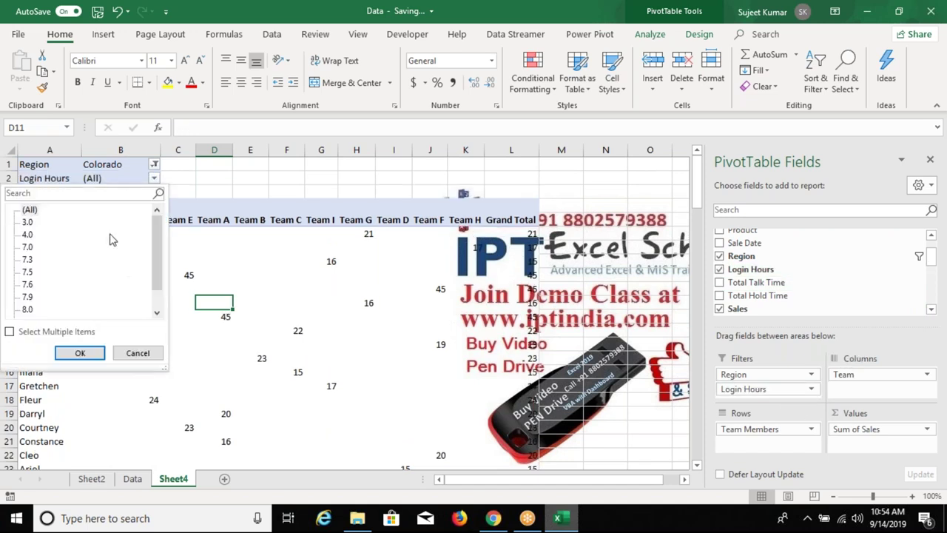
click(27, 233)
click(79, 353)
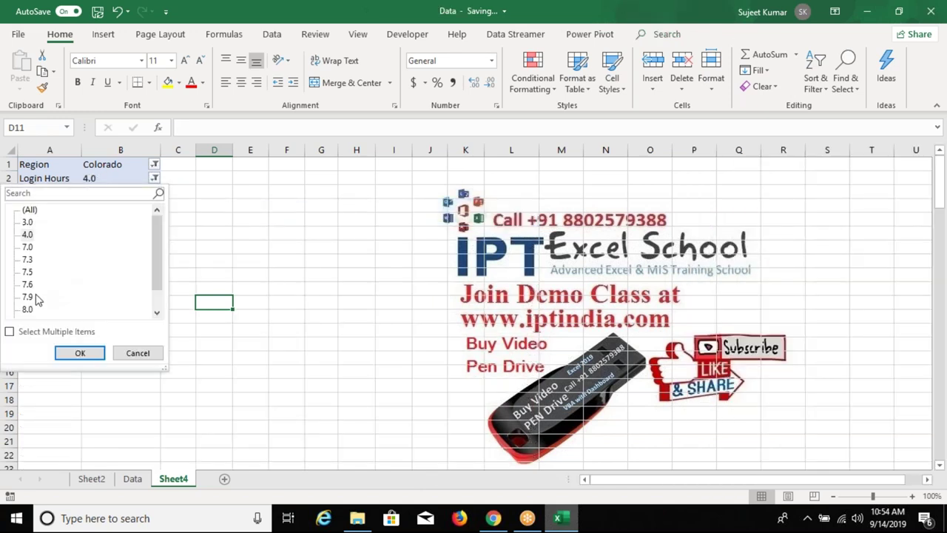
click(66, 352)
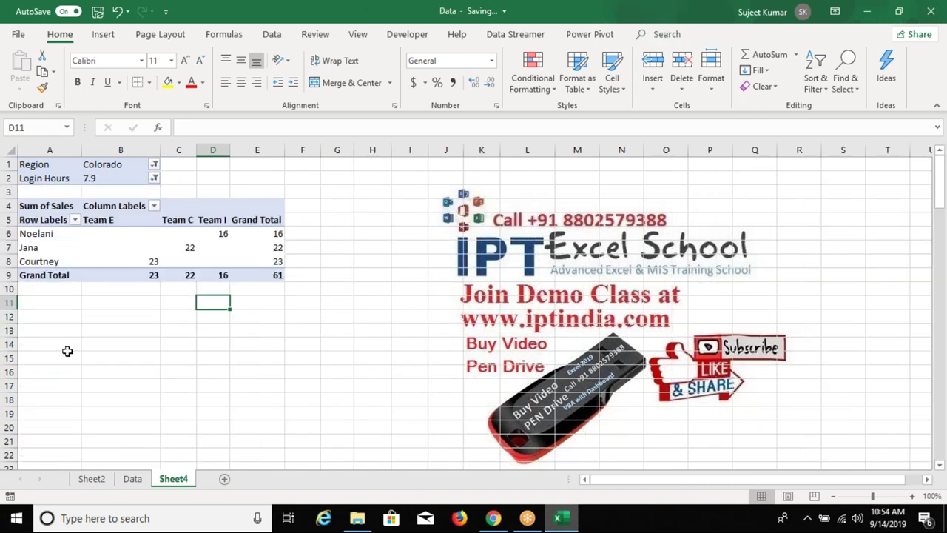
click(154, 182)
click(31, 210)
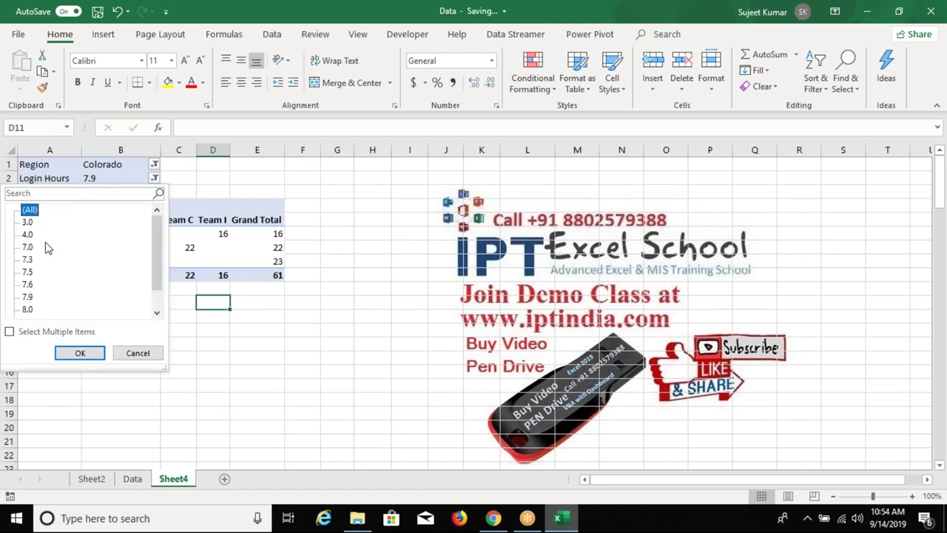
click(81, 353)
click(154, 164)
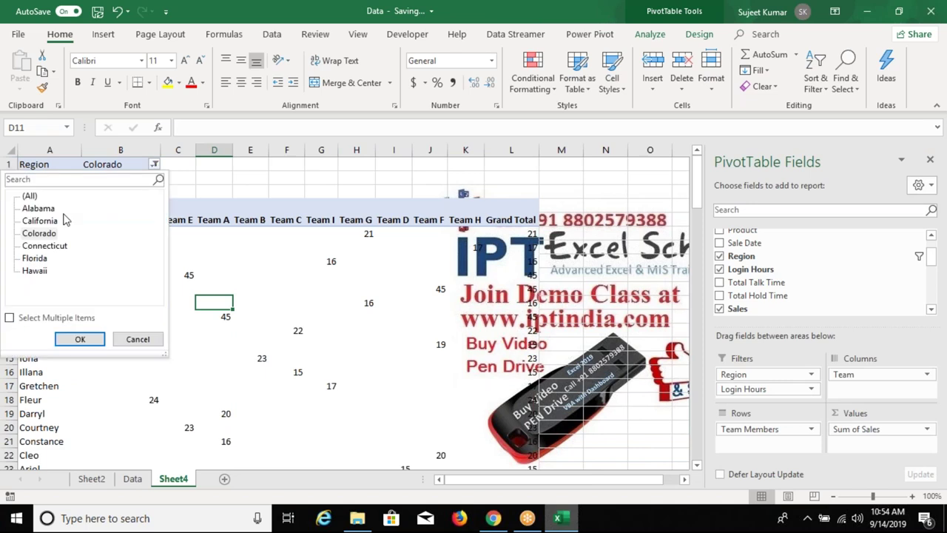
click(29, 195)
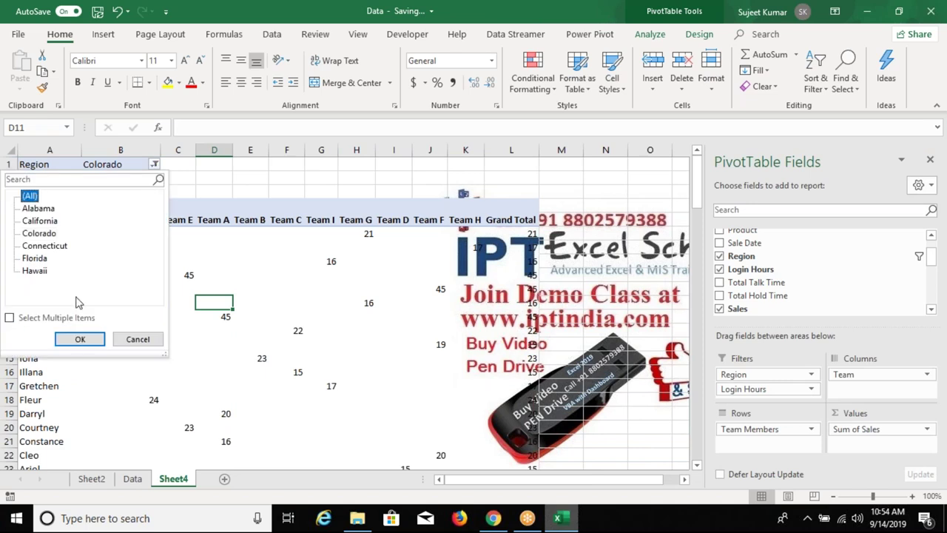
click(79, 339)
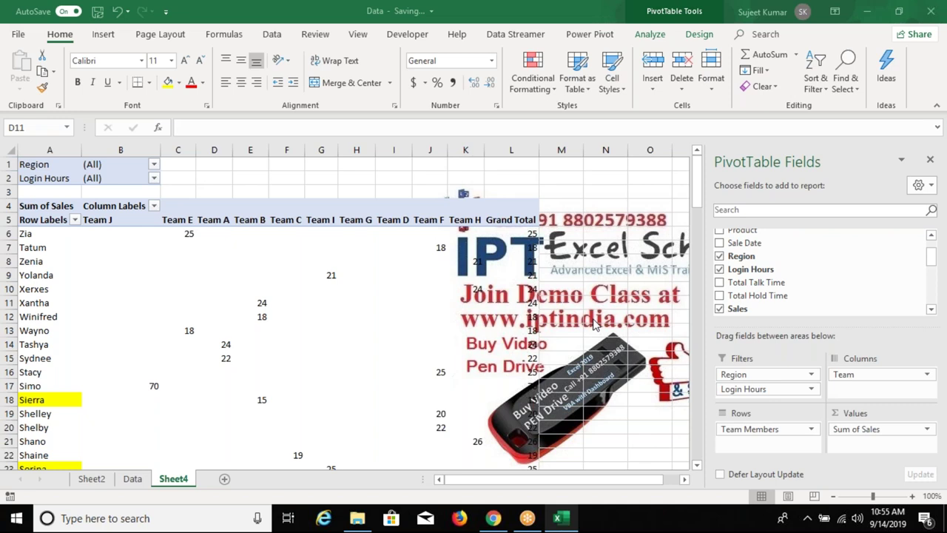
click(289, 299)
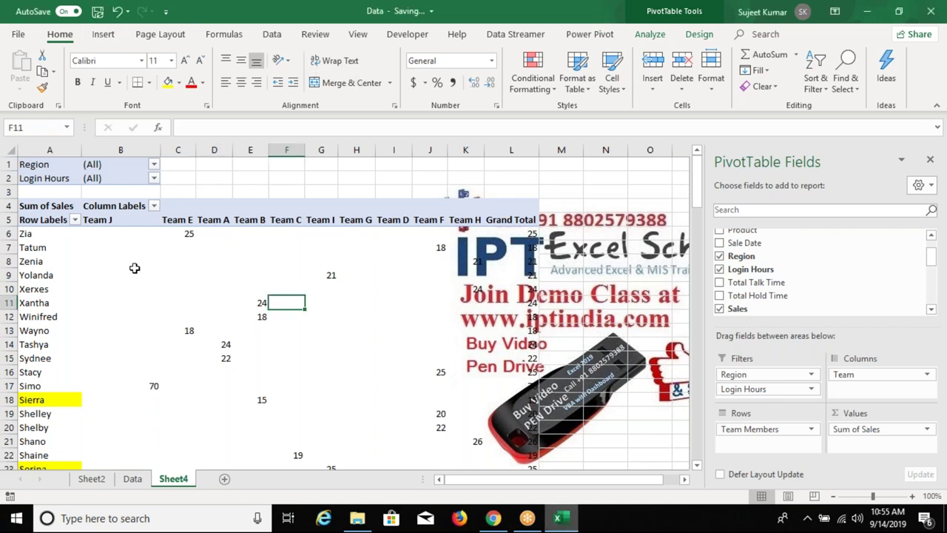
Remove Region, Login Hours and Team Members from the pivot, moving Team into Rows
mouse_move(145, 243)
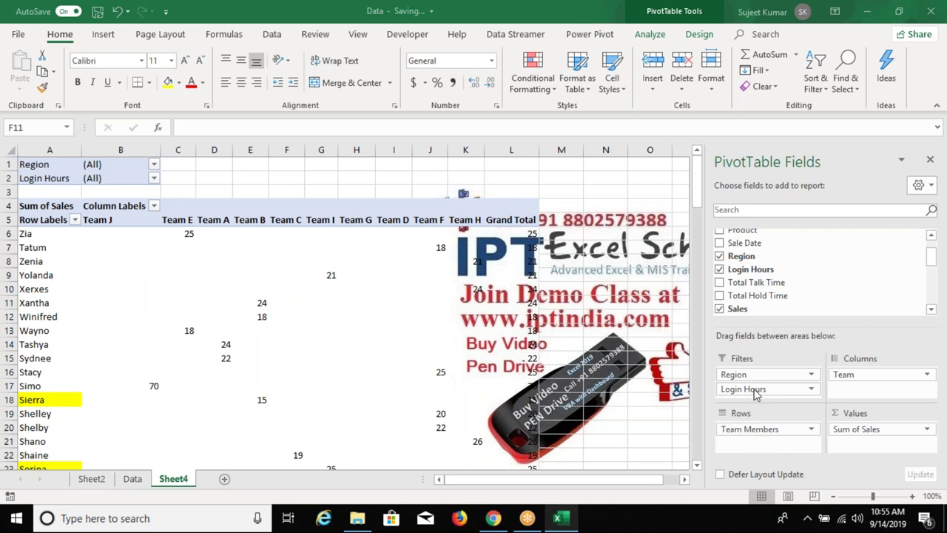
drag(755, 393, 799, 281)
drag(777, 375, 799, 272)
drag(778, 427, 786, 338)
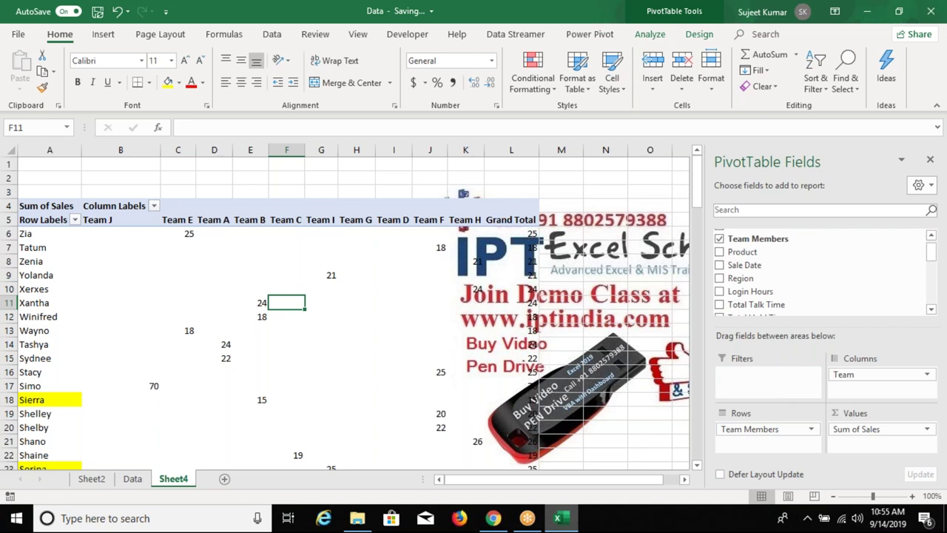
drag(844, 374, 769, 436)
click(44, 344)
drag(45, 247, 111, 247)
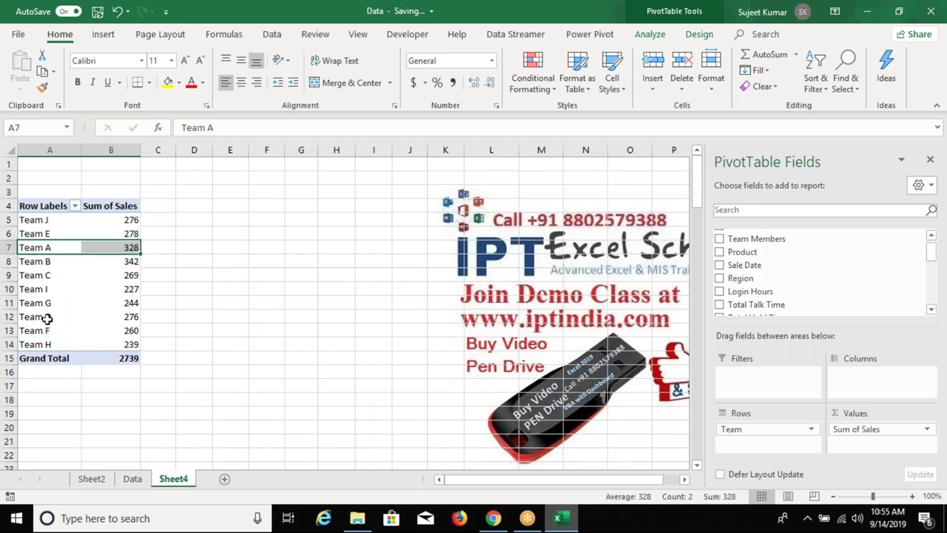
Select Team A and Team H and group them via the right-click menu
click(67, 249)
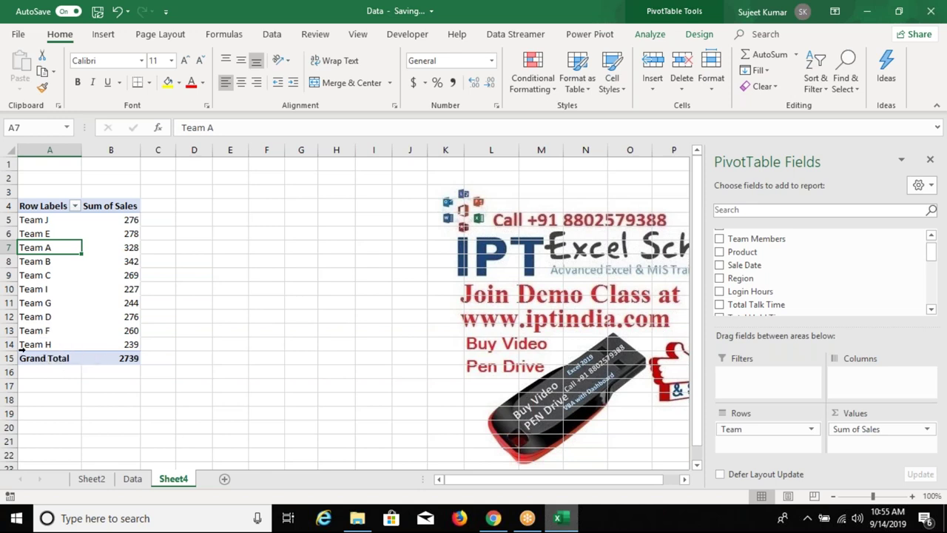
ctrl+click(43, 344)
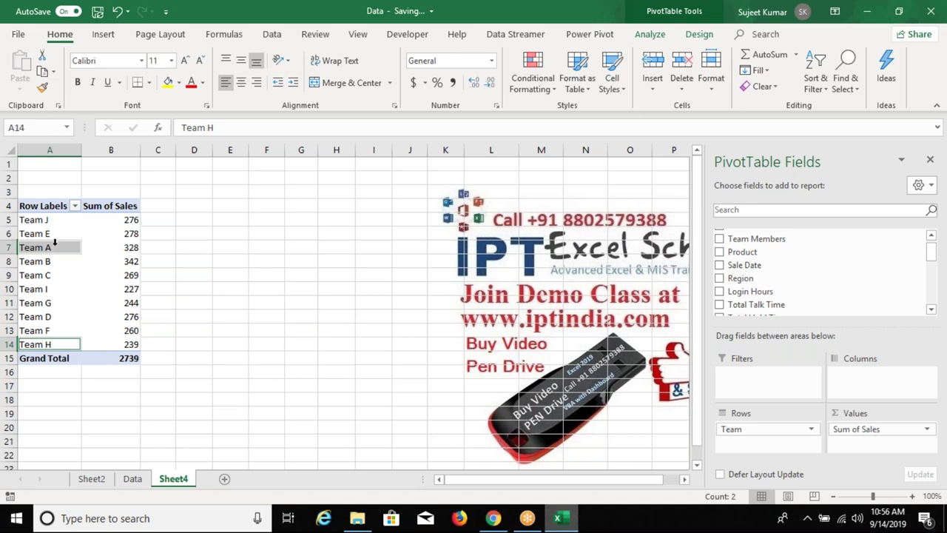
right_click(54, 243)
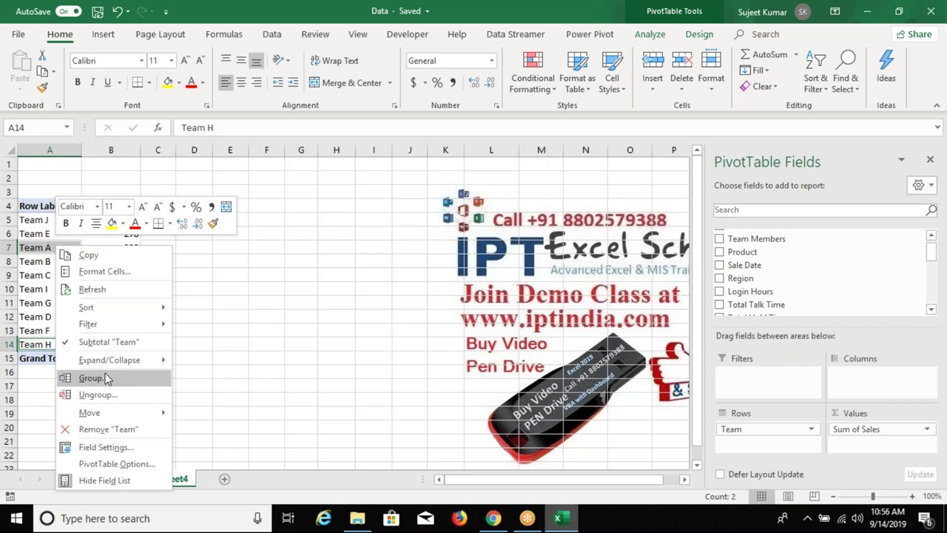
click(106, 378)
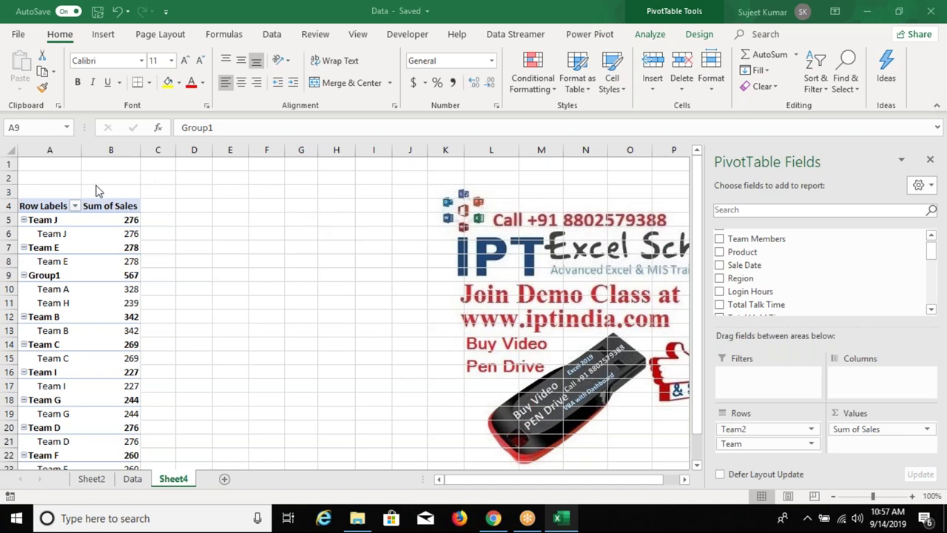
Select Team H inside the new Group1
click(53, 303)
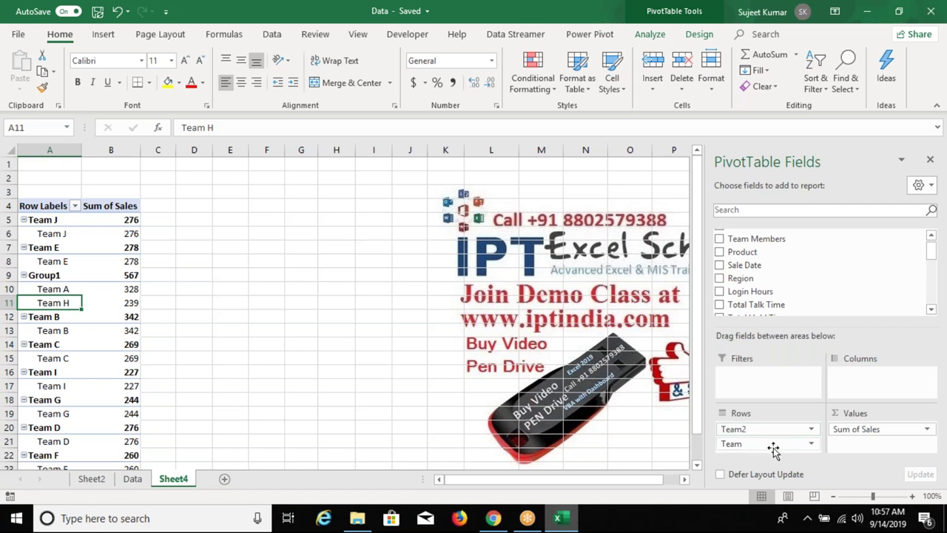
Remove the Team field, rename Group1 to 'Team A& H', then remove Team2 from Rows
drag(774, 450, 755, 275)
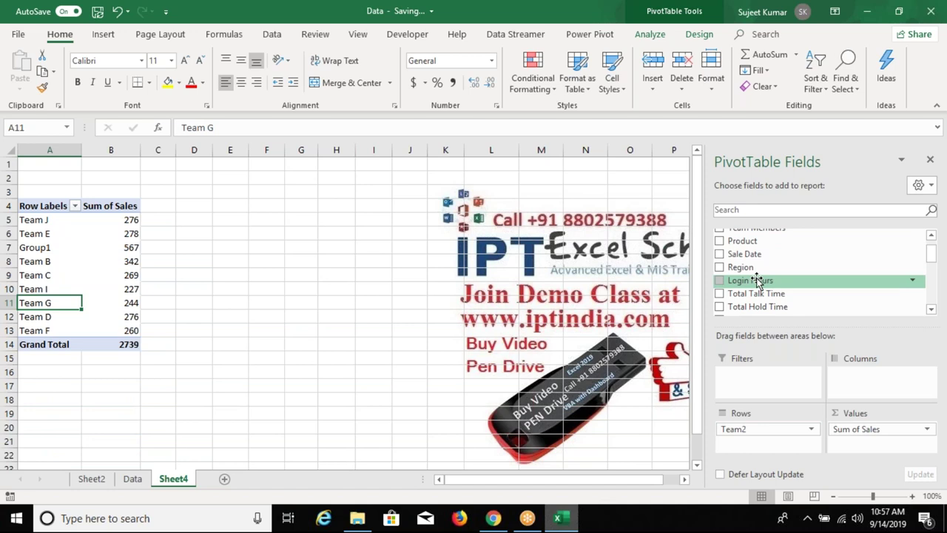
click(36, 249)
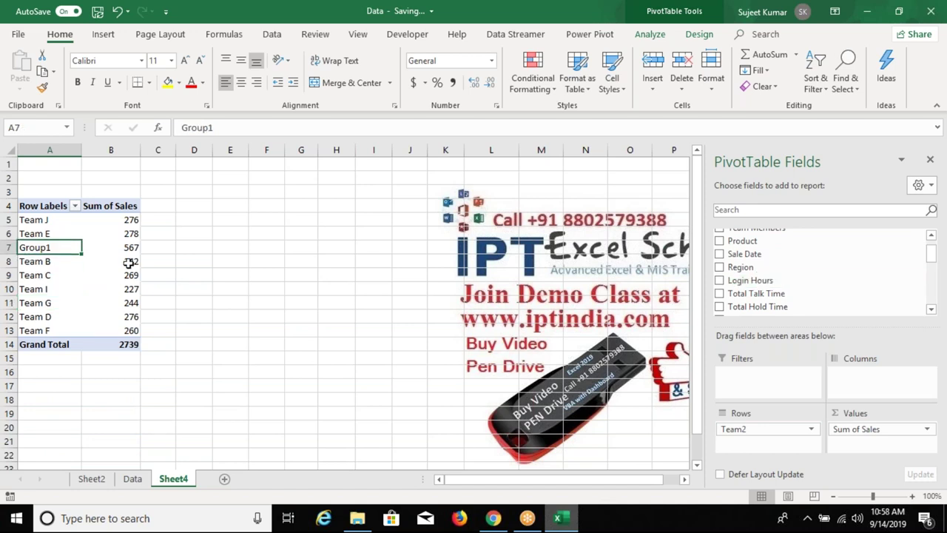
mouse_move(129, 262)
text(T)
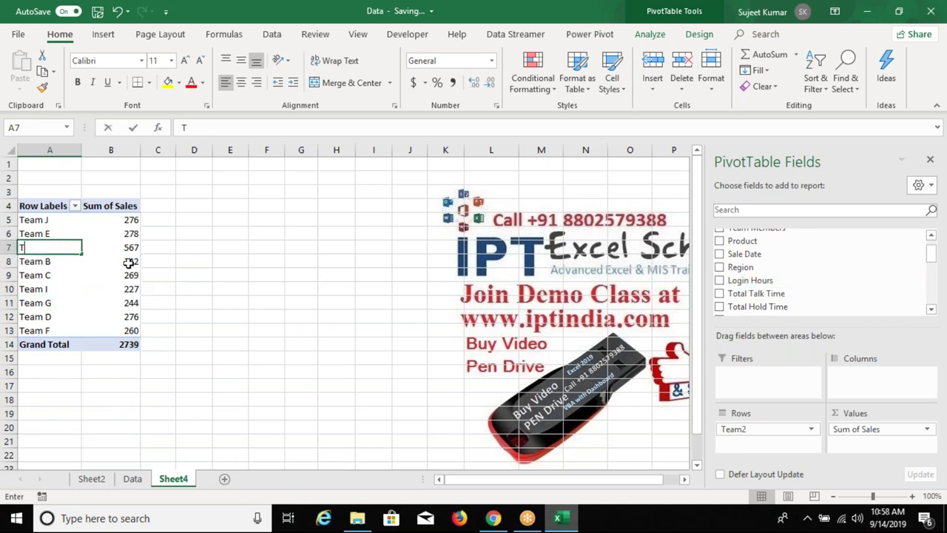
text(eam A& H)
key(Return)
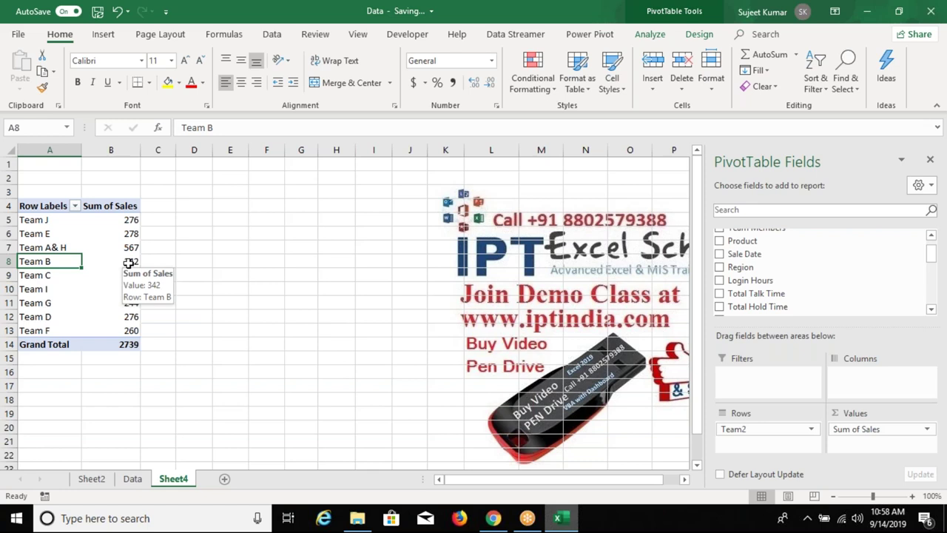
click(131, 249)
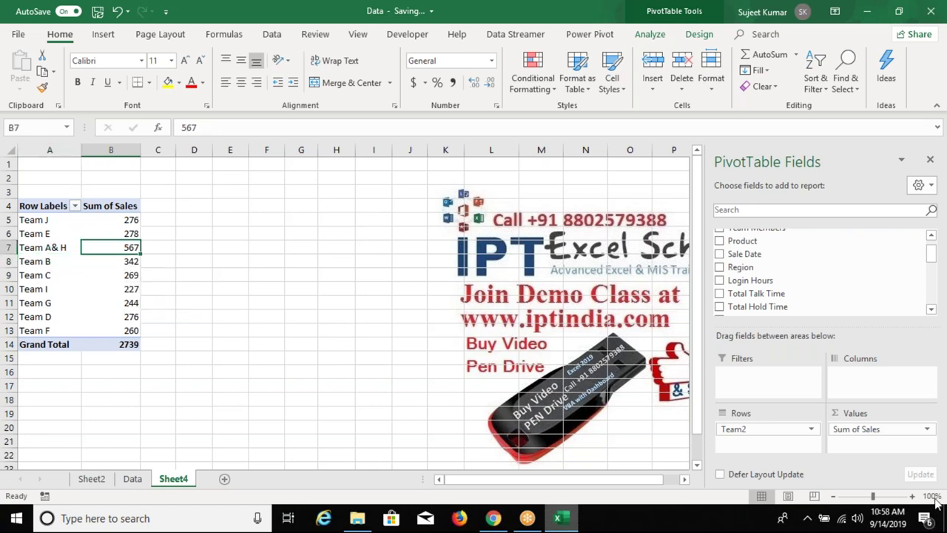
drag(732, 429, 780, 297)
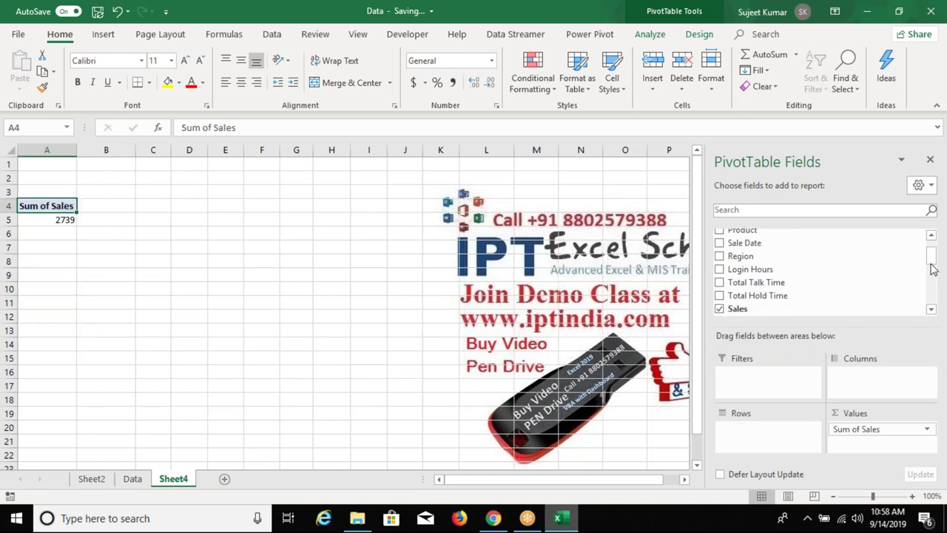
Replace Team2 in Rows with Calls, listing Sum of Sales per call count
drag(932, 265, 932, 241)
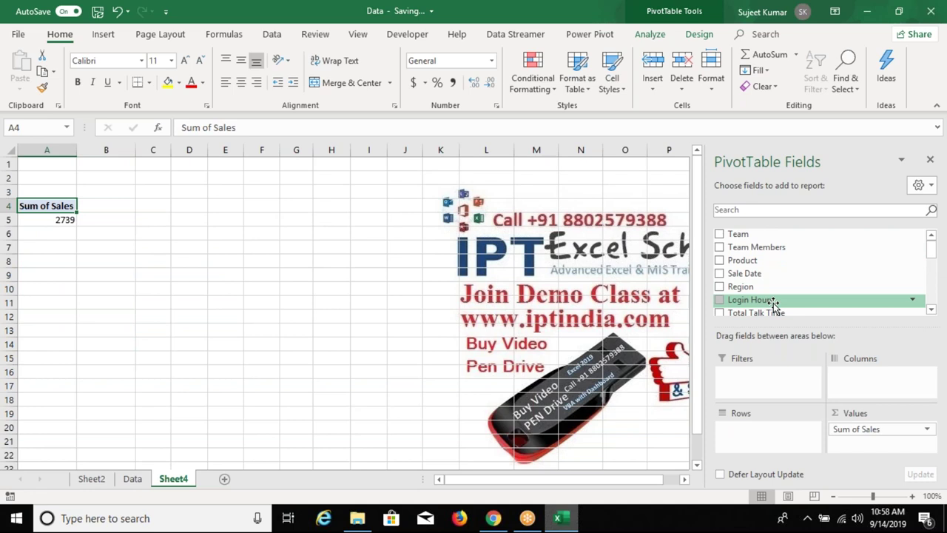
scroll(761, 287, down, 2)
scroll(762, 289, down, 2)
scroll(761, 288, down, 2)
scroll(761, 288, down, 2)
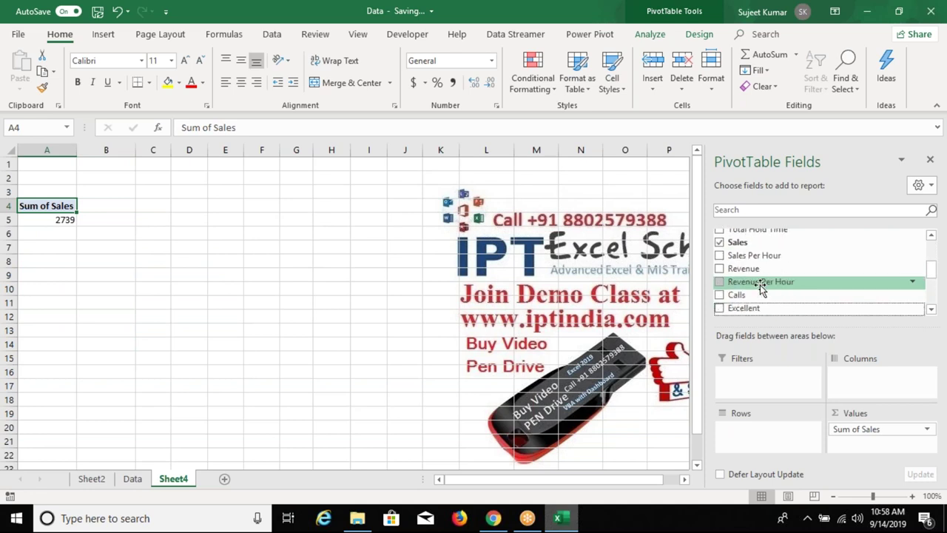
drag(762, 295, 763, 437)
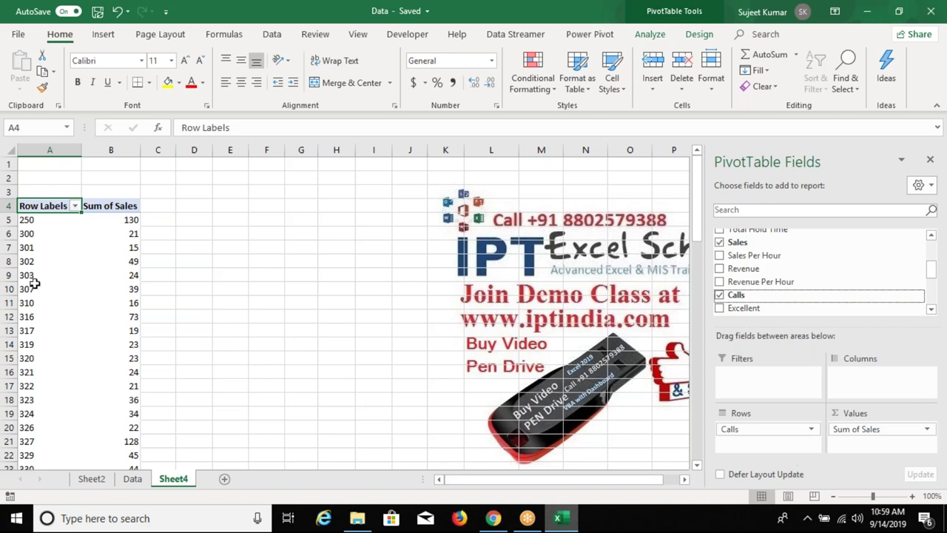
Group the Calls values into bands of 100 starting at 250
click(74, 261)
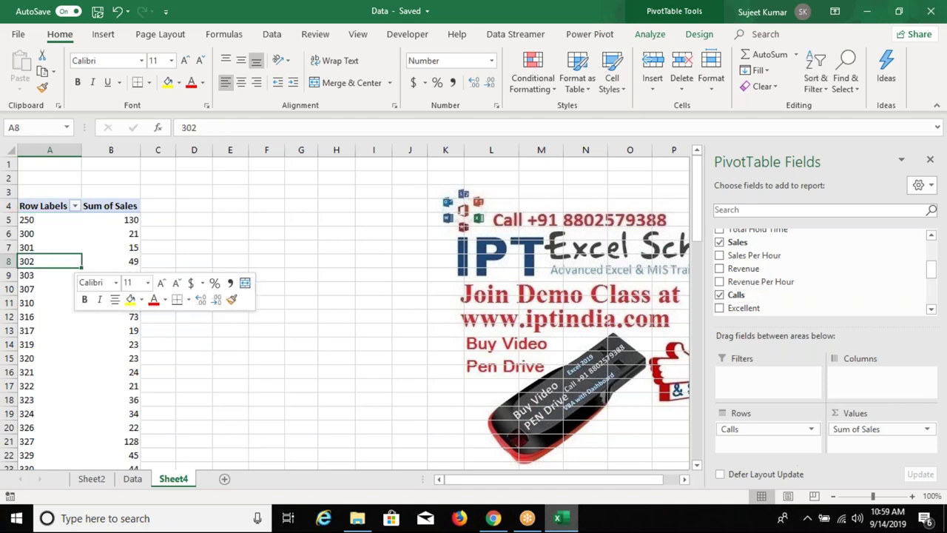
right_click(74, 262)
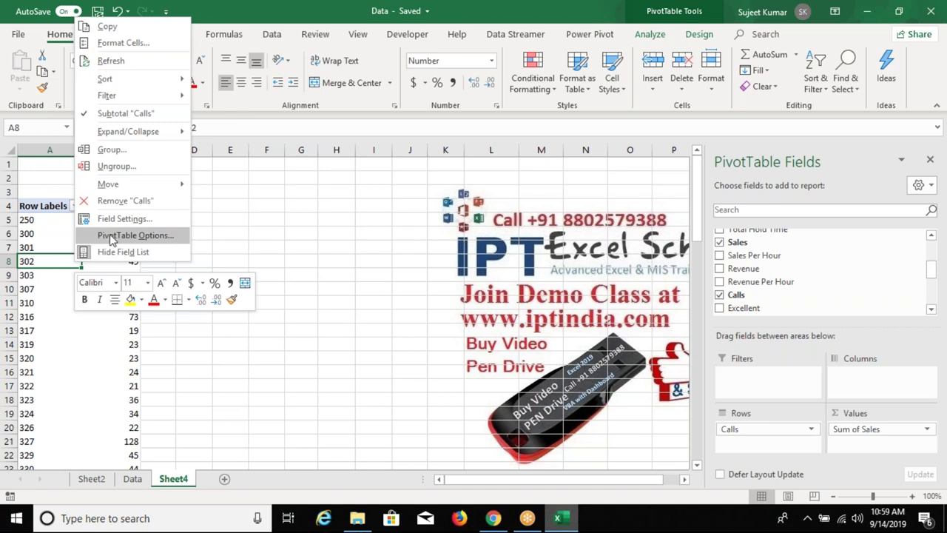
click(119, 150)
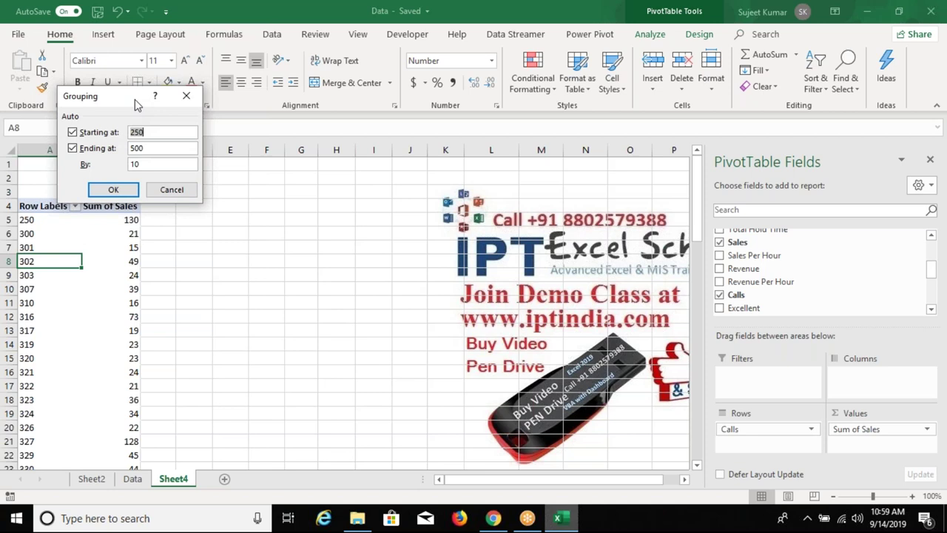
drag(135, 100, 266, 152)
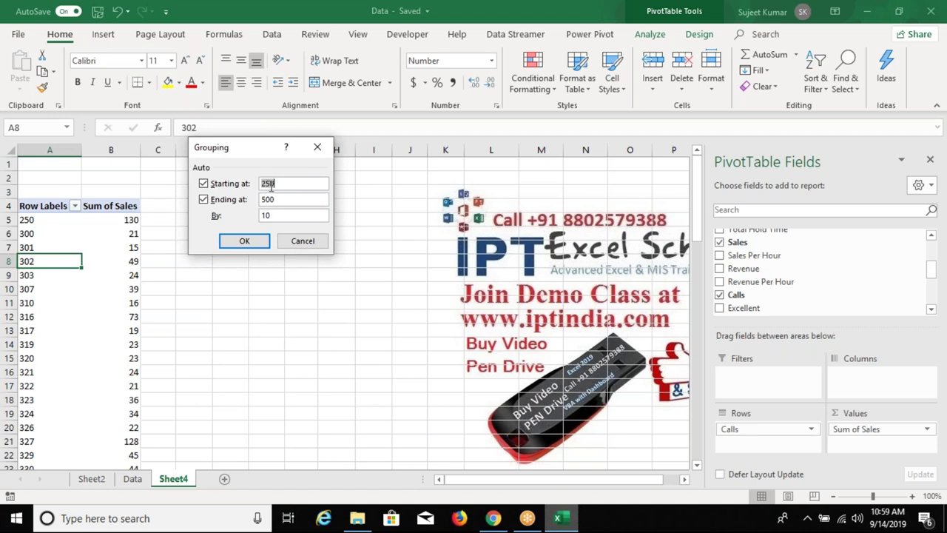
double_click(266, 214)
text(100)
click(244, 240)
click(59, 219)
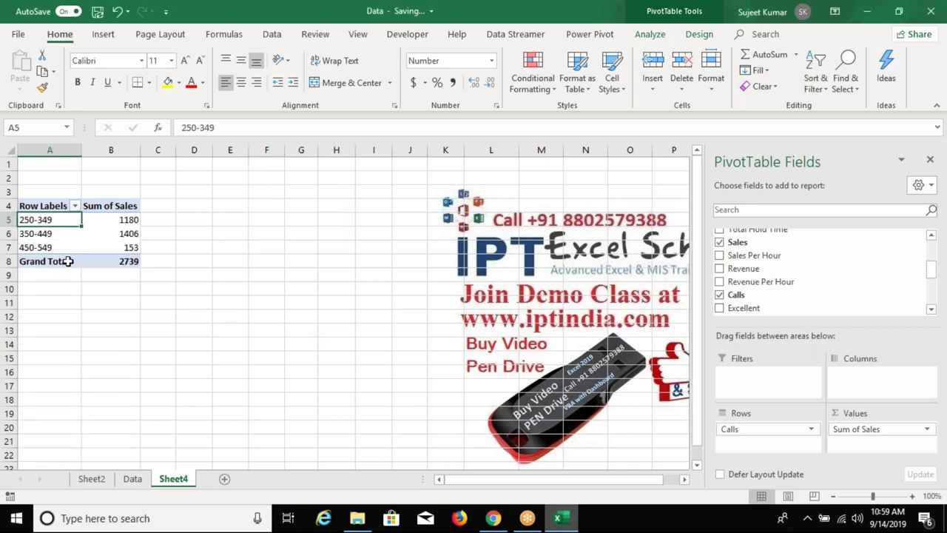
key(Right)
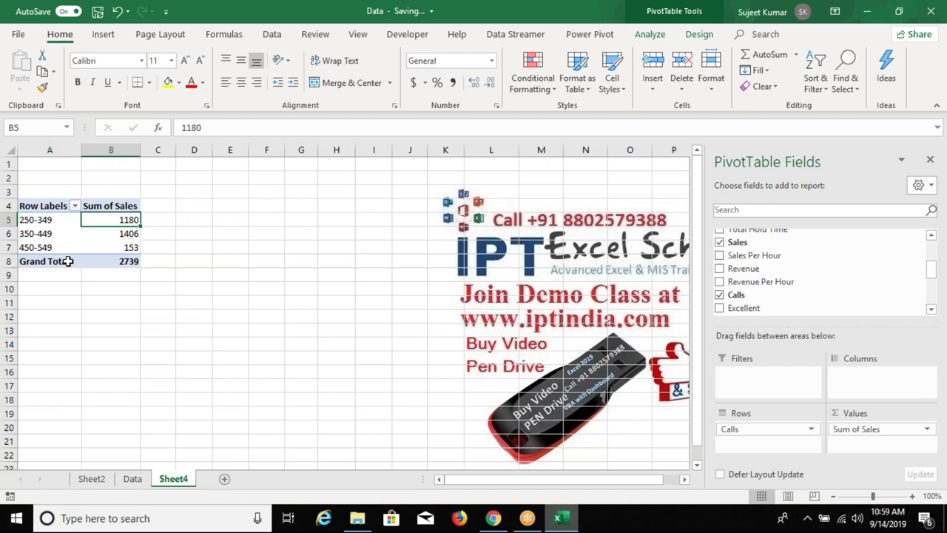
key(Left)
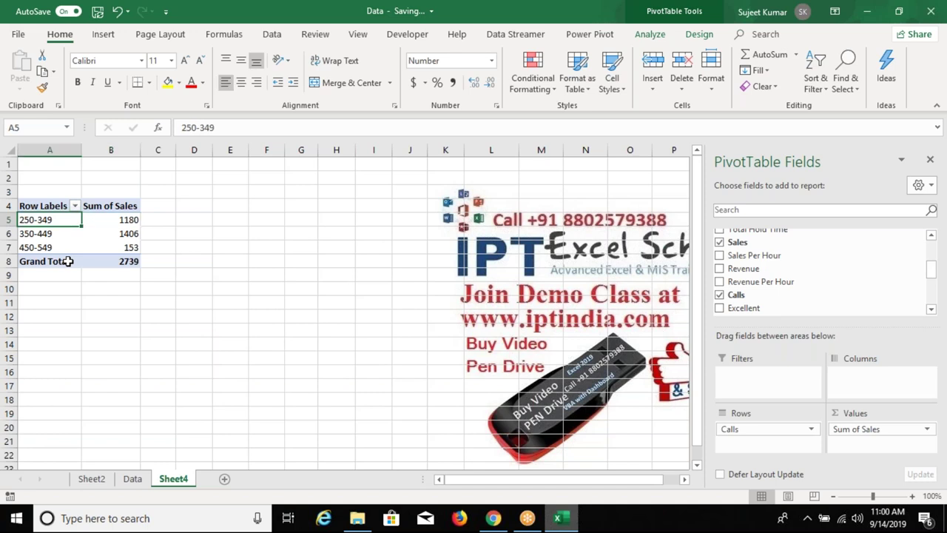
key(Right)
key(Down)
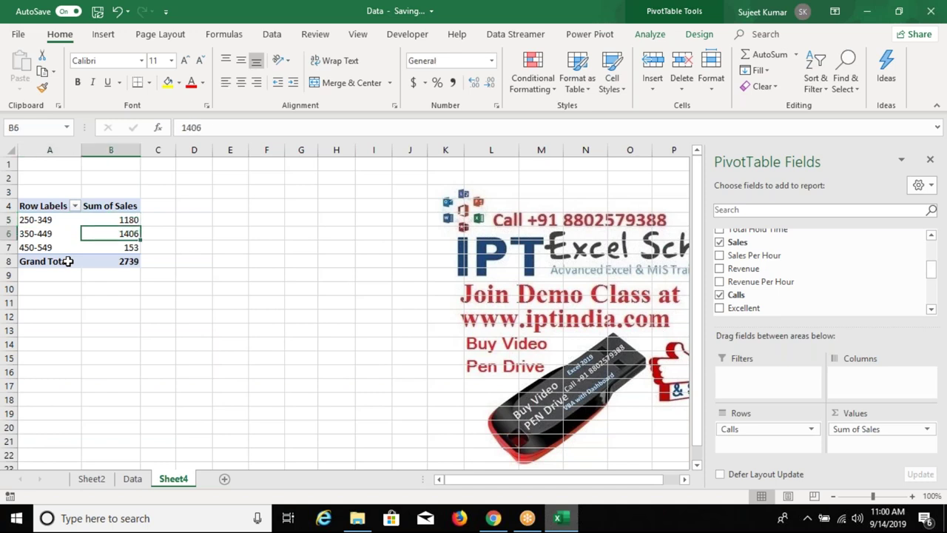
key(Left)
key(Right)
key(Down)
key(Left)
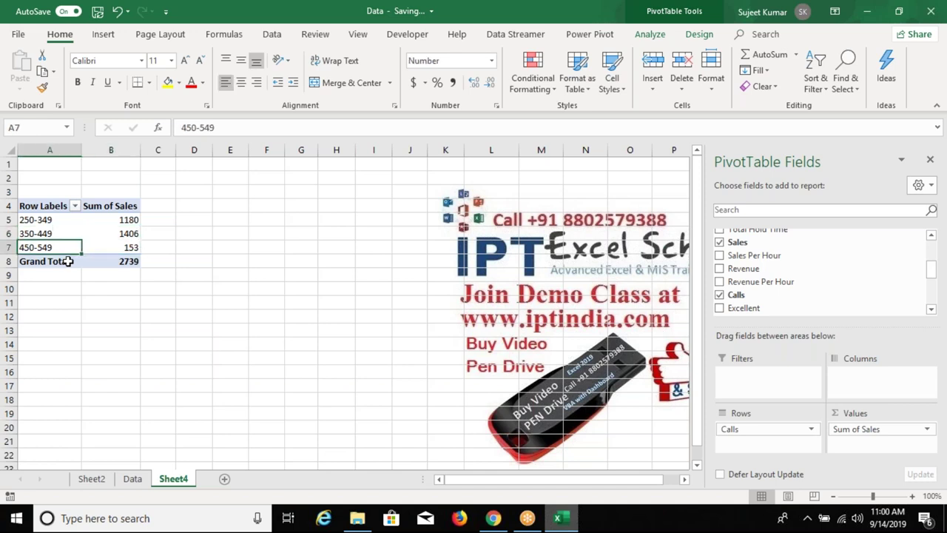
key(Right)
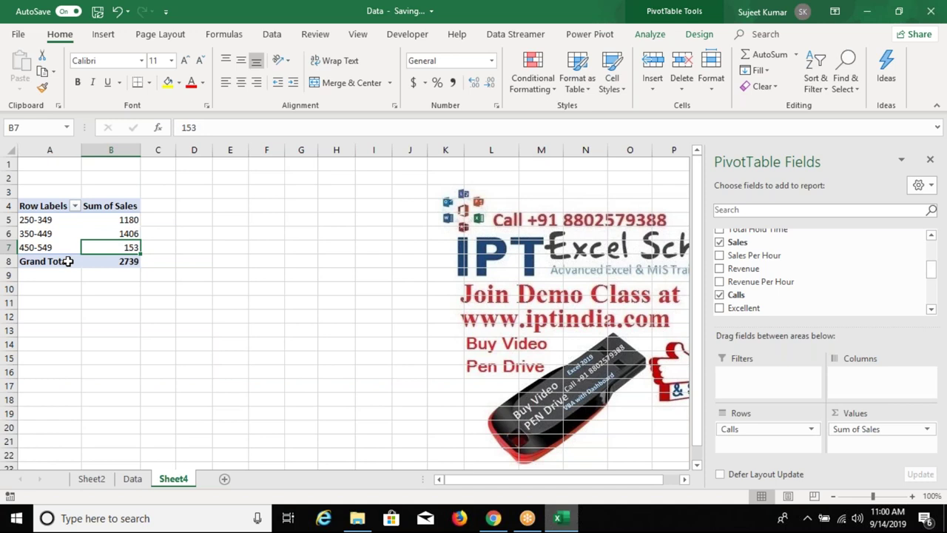
key(Left)
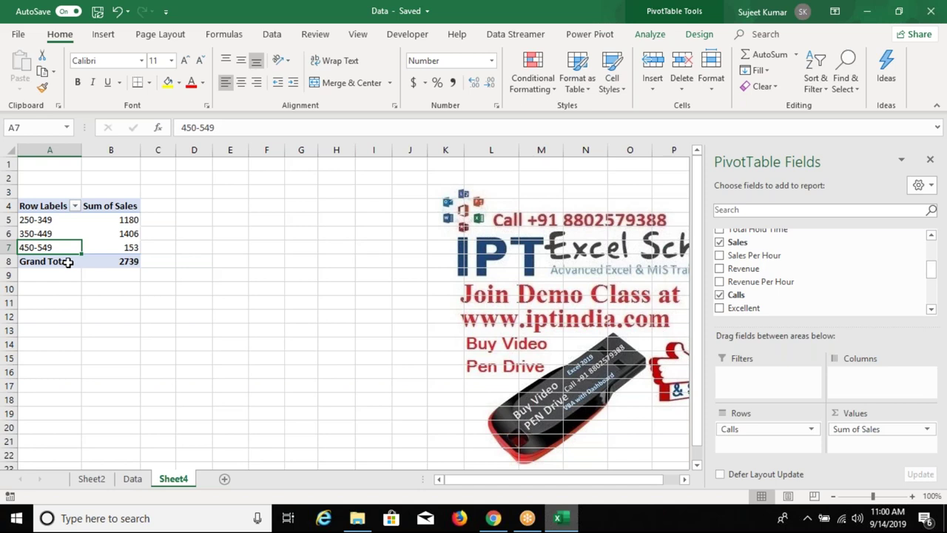
key(Up)
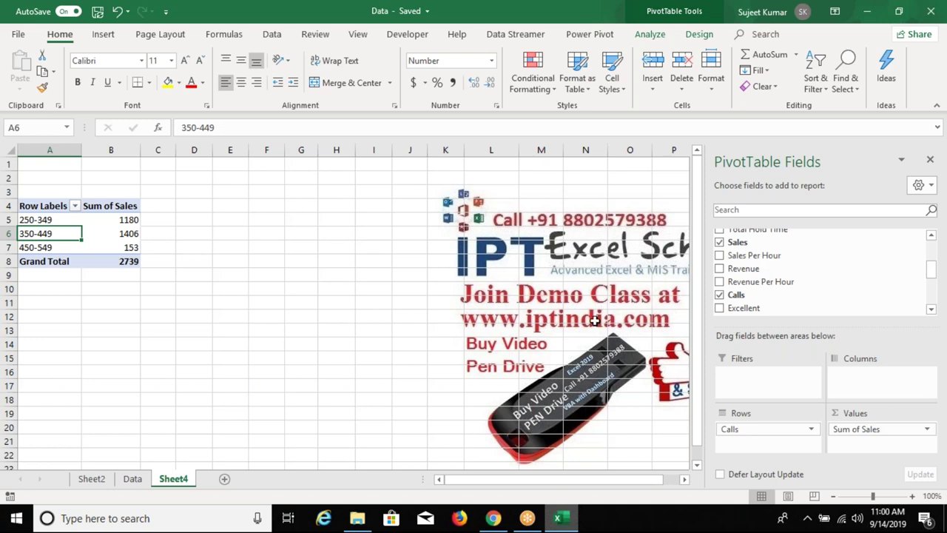
click(746, 429)
Swap Calls for Sale Date as the pivot's row field
drag(787, 436, 827, 285)
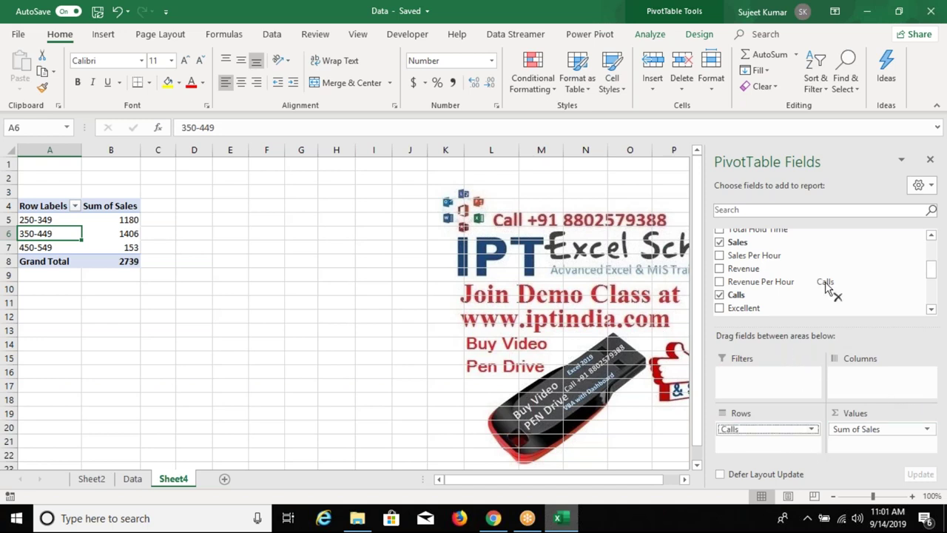
scroll(740, 266, up, 5)
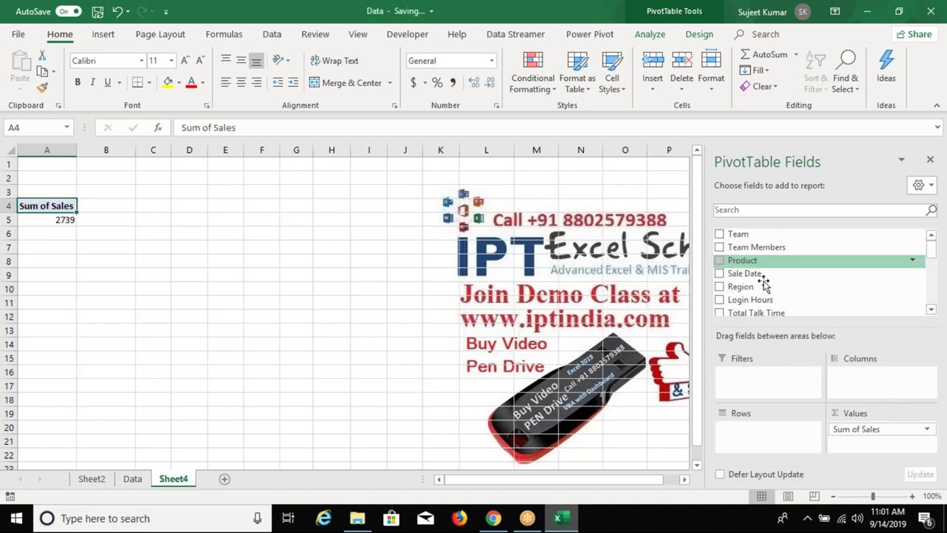
drag(786, 274, 774, 439)
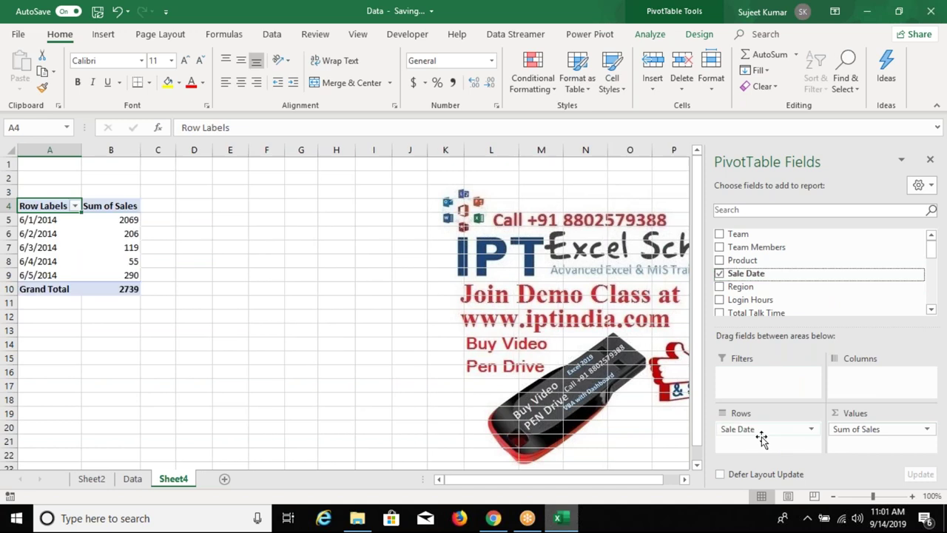
drag(37, 220, 37, 274)
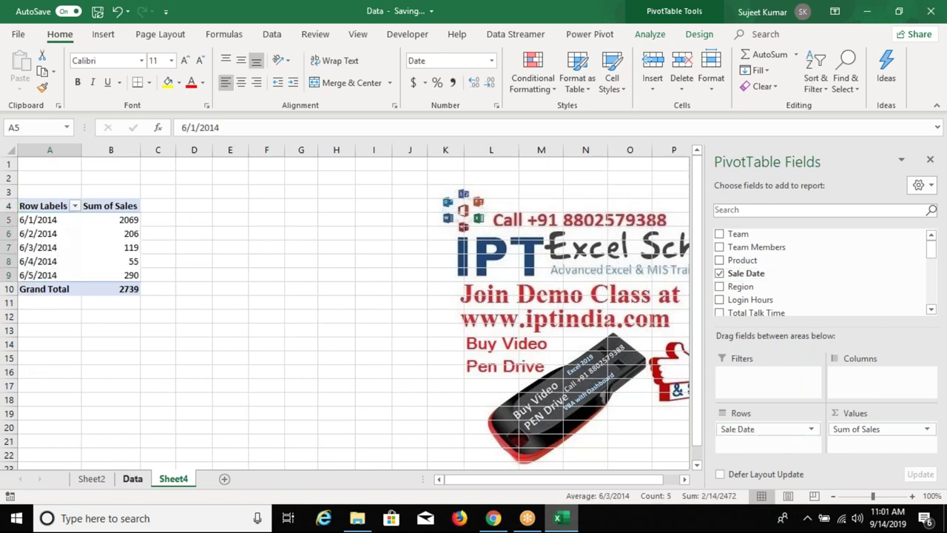
On the Data sheet, set D2 to 1/1/2019 and fill Sale Date down daily
click(133, 479)
click(182, 179)
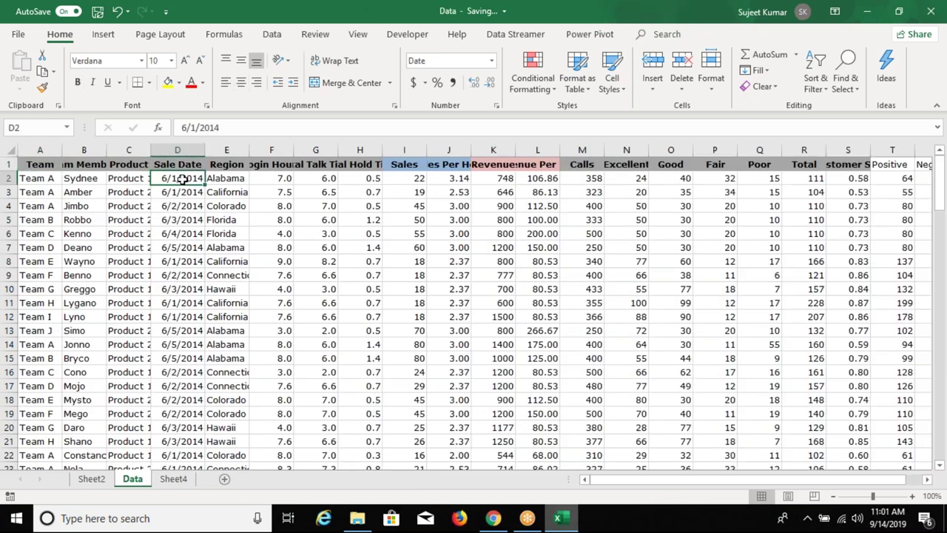
text(1/1/2019)
key(Return)
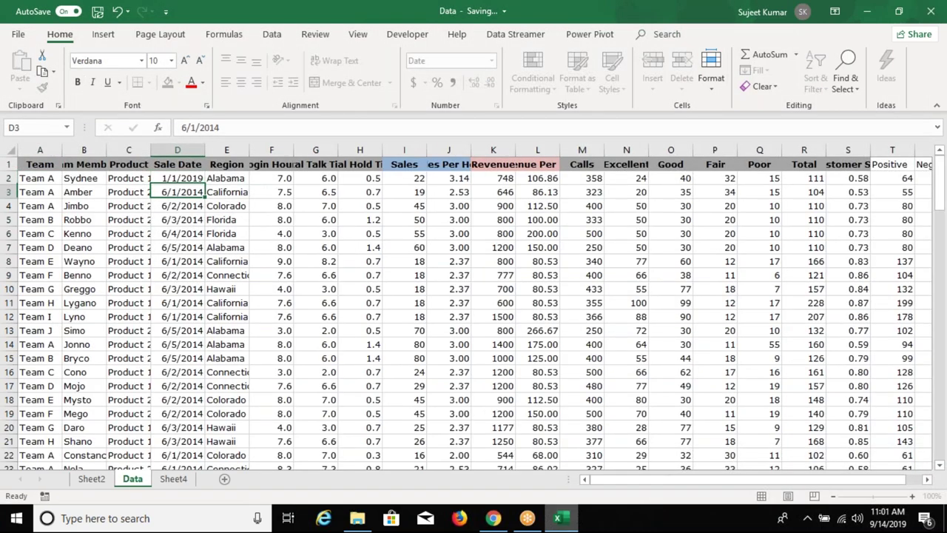
click(185, 179)
double_click(205, 185)
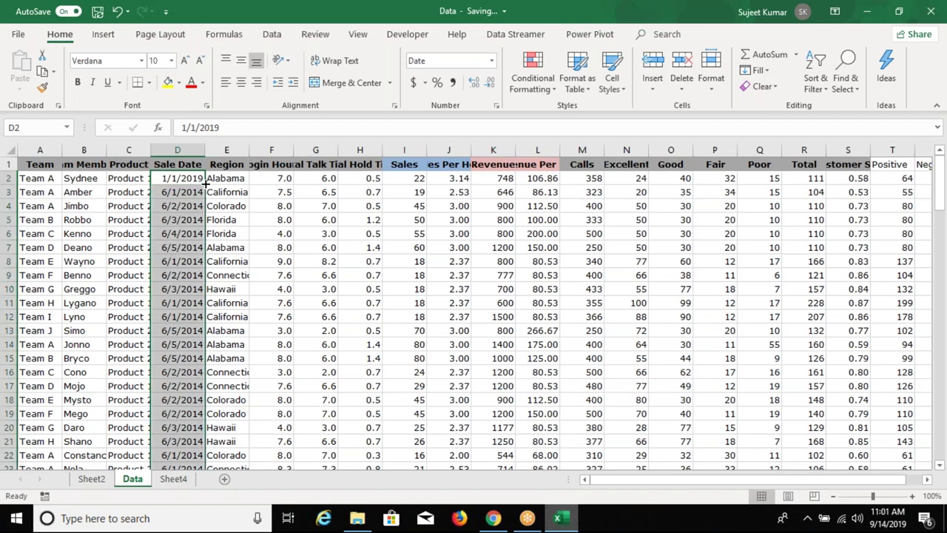
click(172, 480)
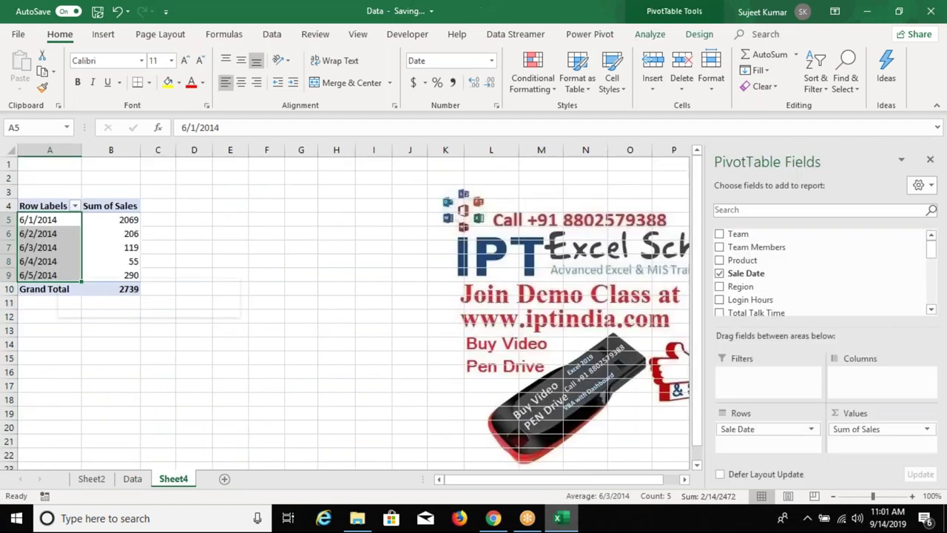
Refresh the sales pivot and review the full list of new 2019 date labels
click(89, 66)
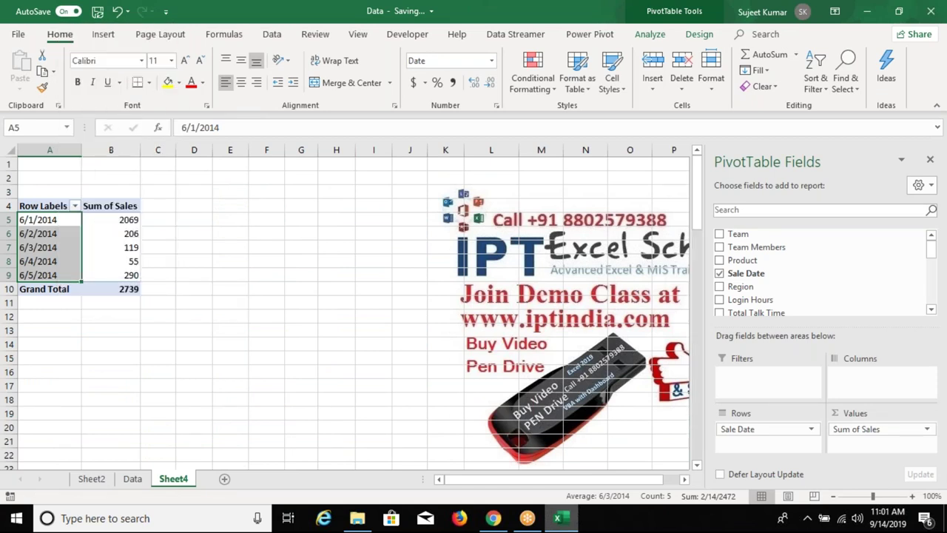
drag(76, 325, 100, 393)
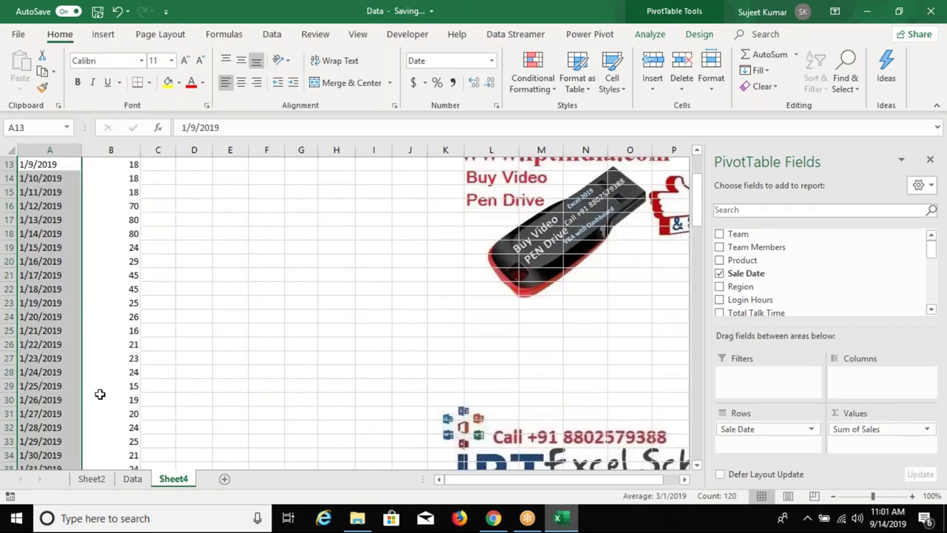
scroll(98, 385, down, 7)
scroll(99, 383, down, 15)
scroll(98, 383, down, 7)
scroll(99, 380, up, 5)
scroll(99, 380, up, 5)
scroll(99, 377, up, 13)
scroll(98, 376, up, 8)
scroll(98, 373, up, 3)
scroll(99, 374, up, 5)
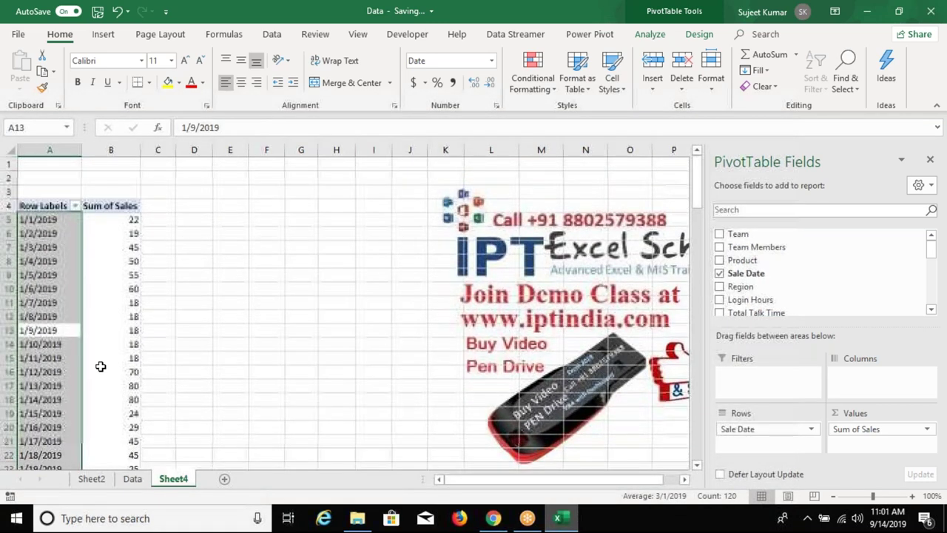
Group the pivot's sale dates by month
click(122, 303)
click(55, 247)
right_click(56, 248)
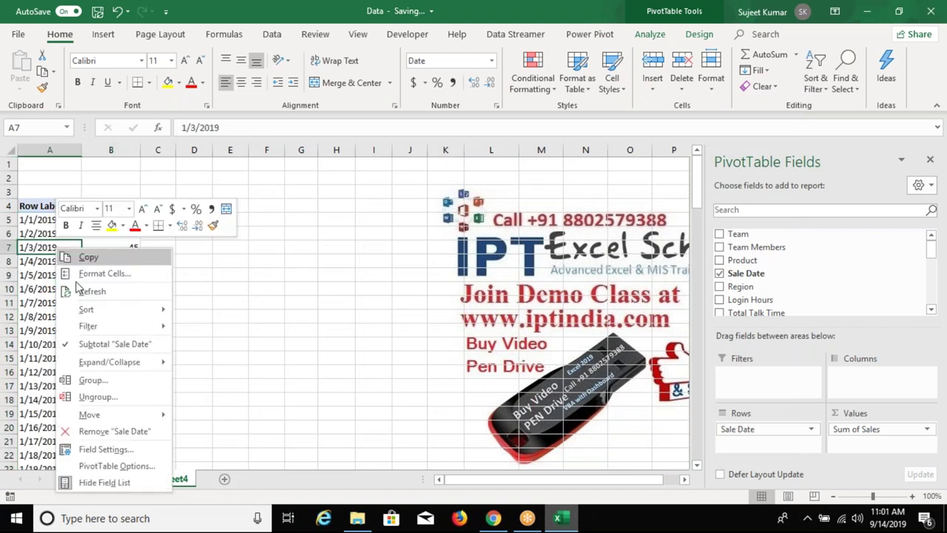
click(168, 381)
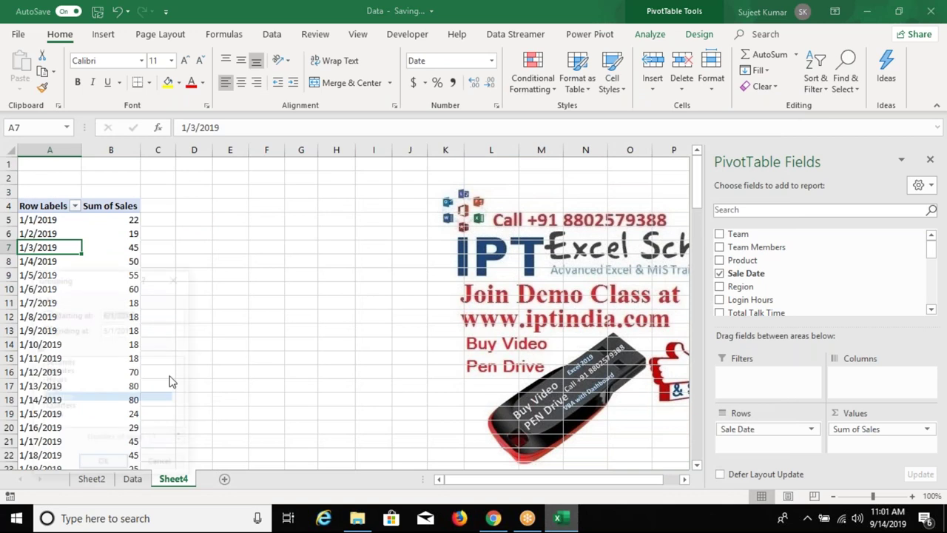
click(104, 463)
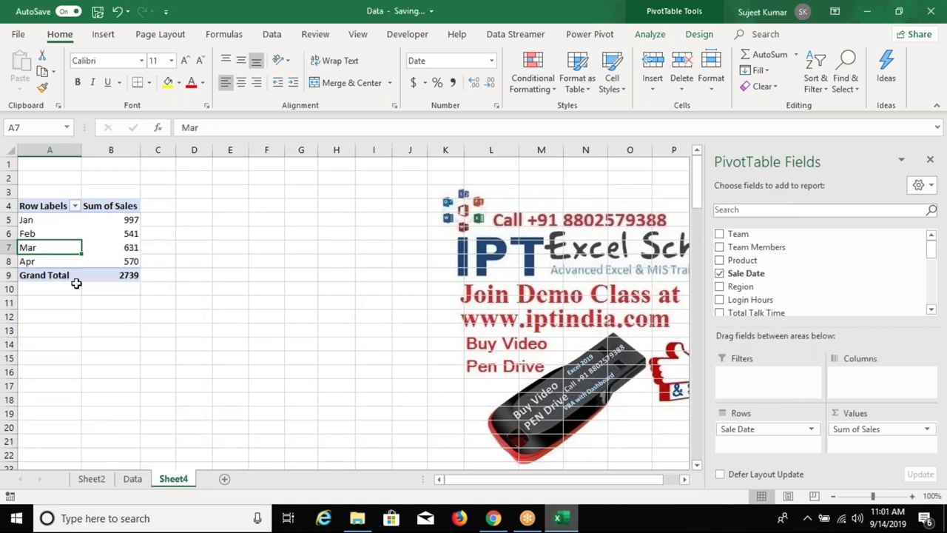
Add Quarters to the date grouping, giving Qtr1 (Jan–Mar) and Qtr2 (Apr)
click(57, 233)
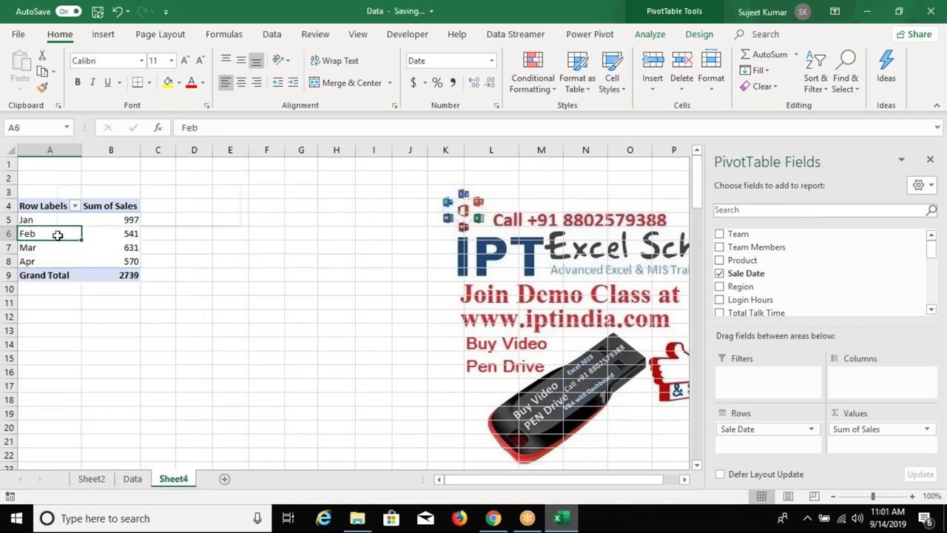
right_click(58, 234)
click(89, 368)
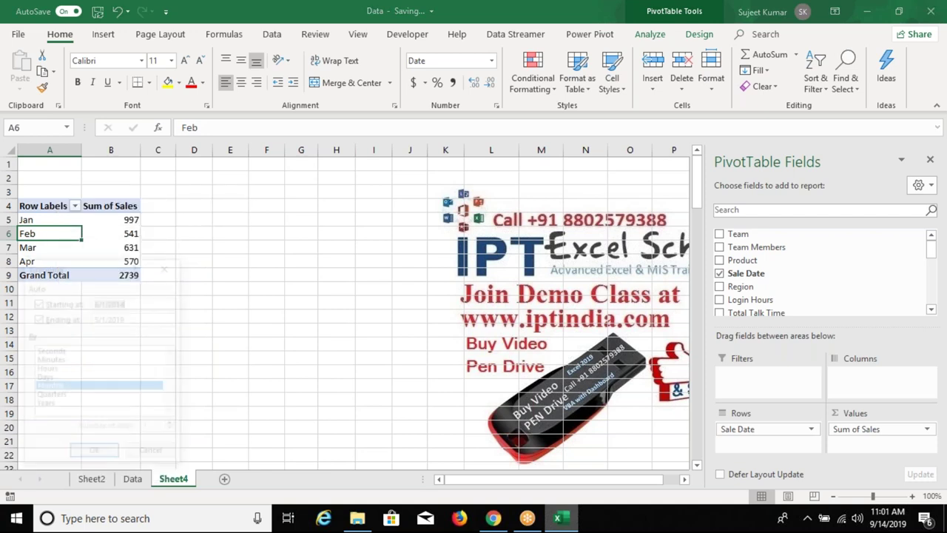
click(83, 396)
click(95, 454)
Reopen the date grouping settings and add Years to the grouping
right_click(57, 234)
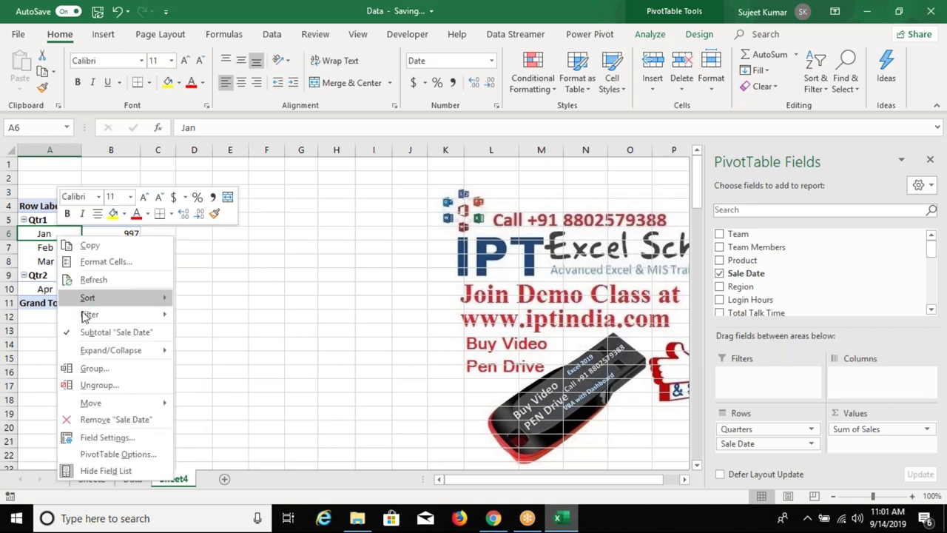
key(Escape)
key(Escape)
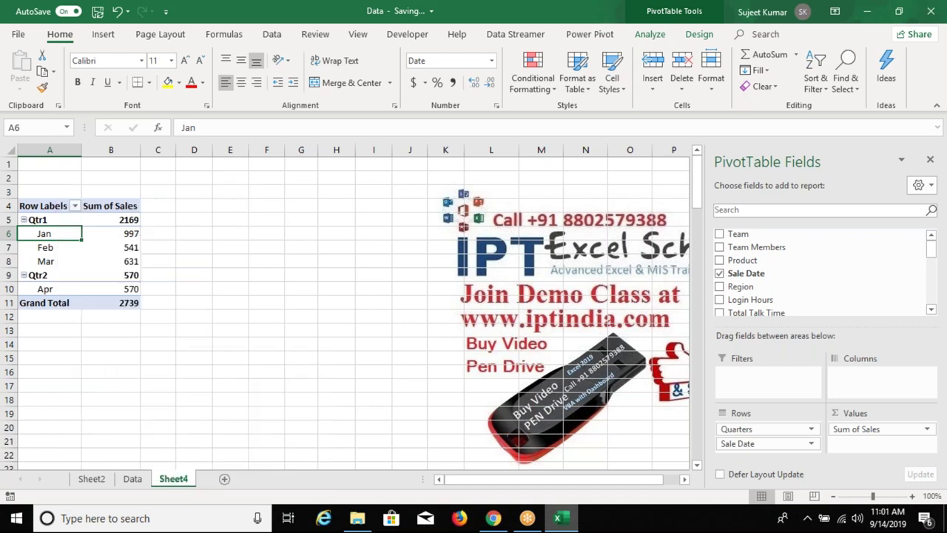
key(alt+shift+Right)
click(37, 407)
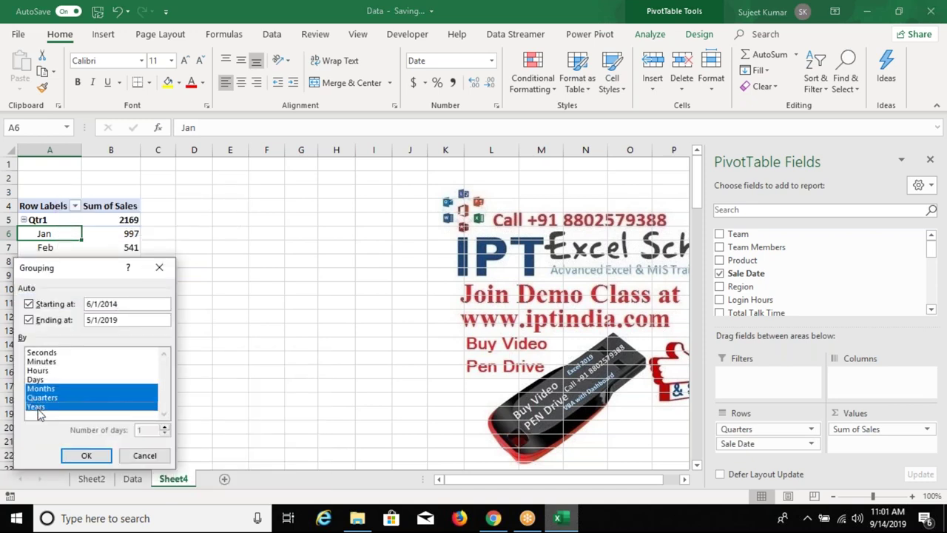
Drop Years, Quarters and Months and group the sale dates by Days in 15-day periods
click(38, 408)
click(41, 398)
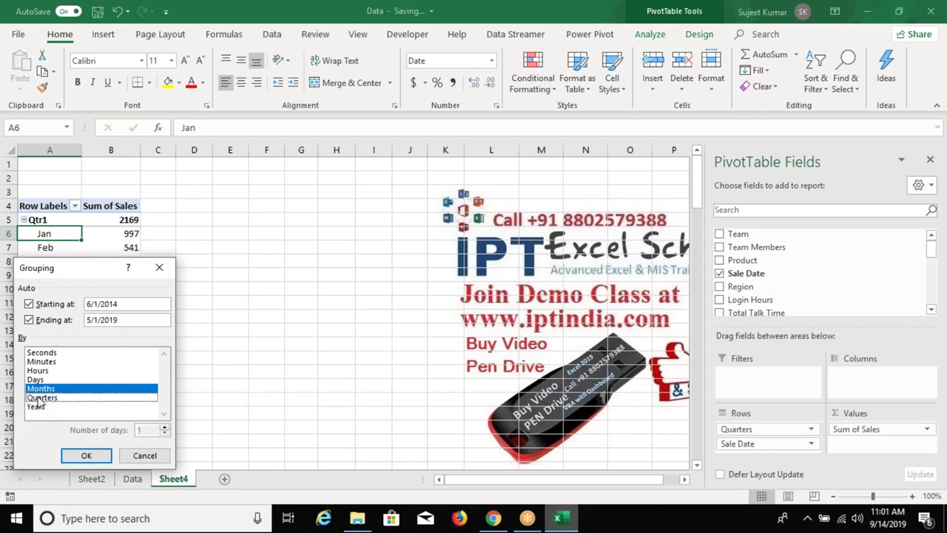
click(41, 388)
click(42, 380)
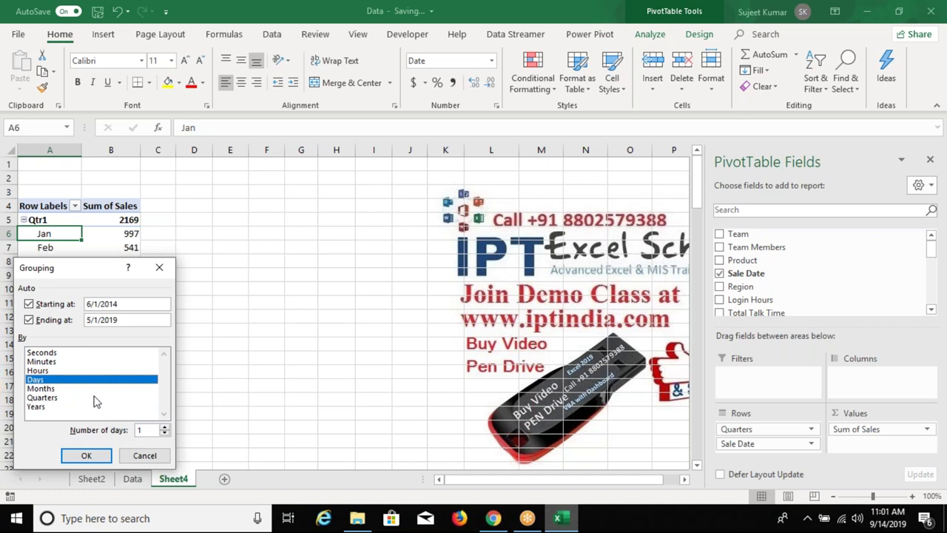
click(57, 380)
click(59, 380)
click(145, 430)
click(92, 455)
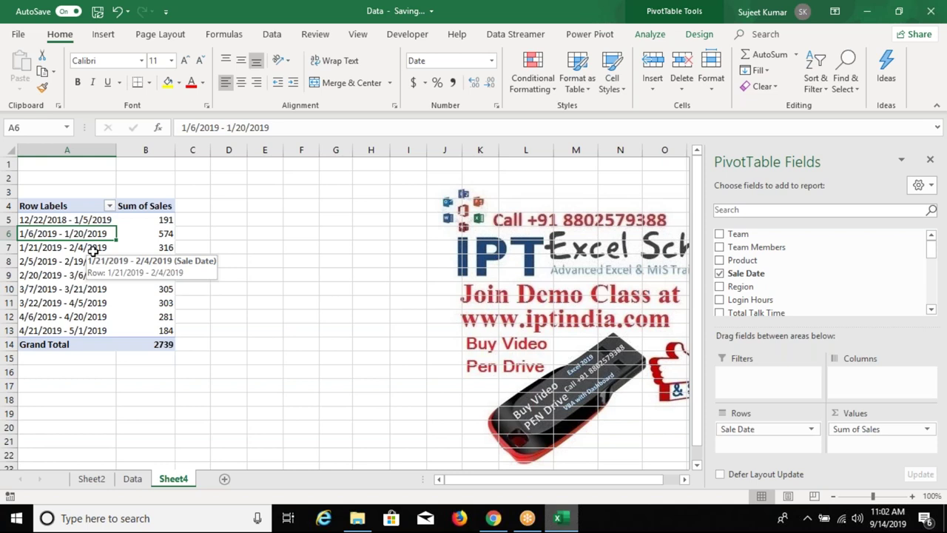
On the Data sheet, fill D33 to the column's end with the formula =D31
click(135, 481)
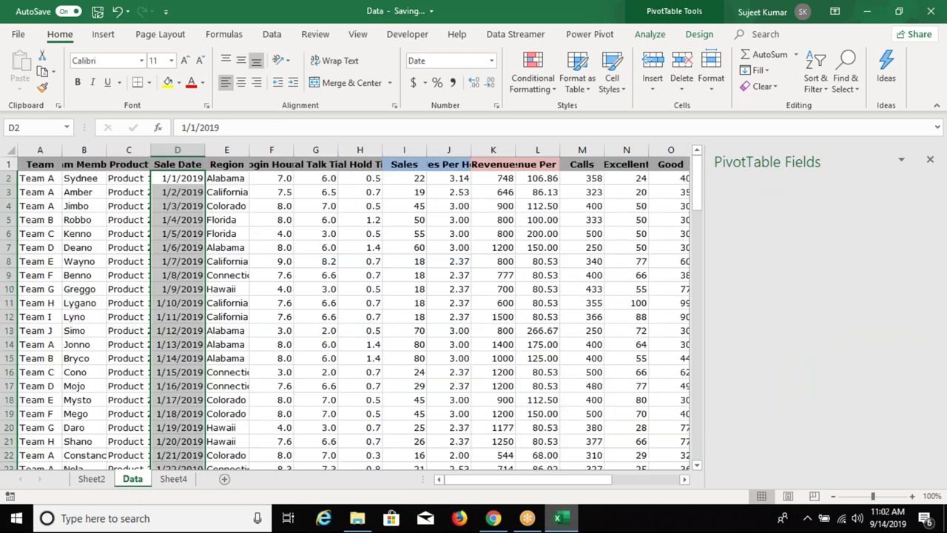
scroll(191, 348, down, 4)
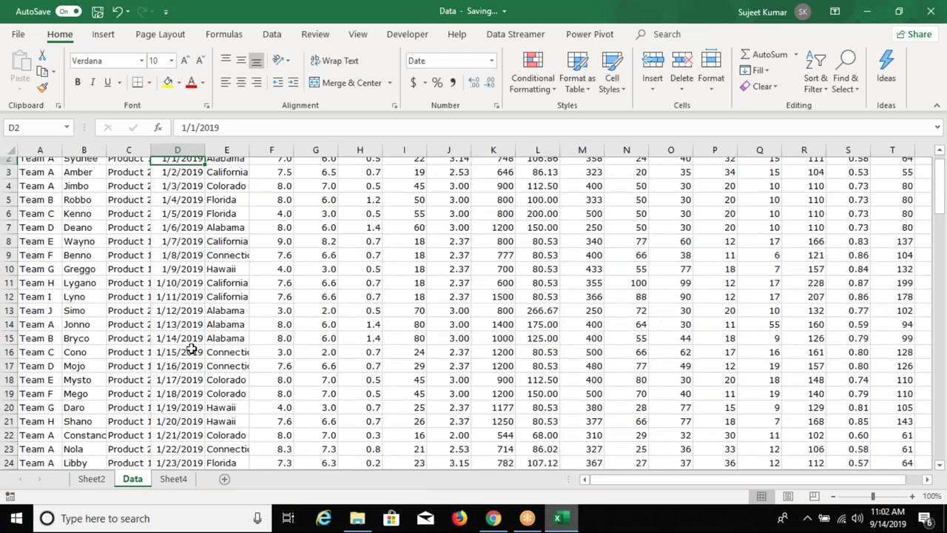
click(190, 390)
key(Down)
key(Down)
key(Down)
key(Down)
text(=)
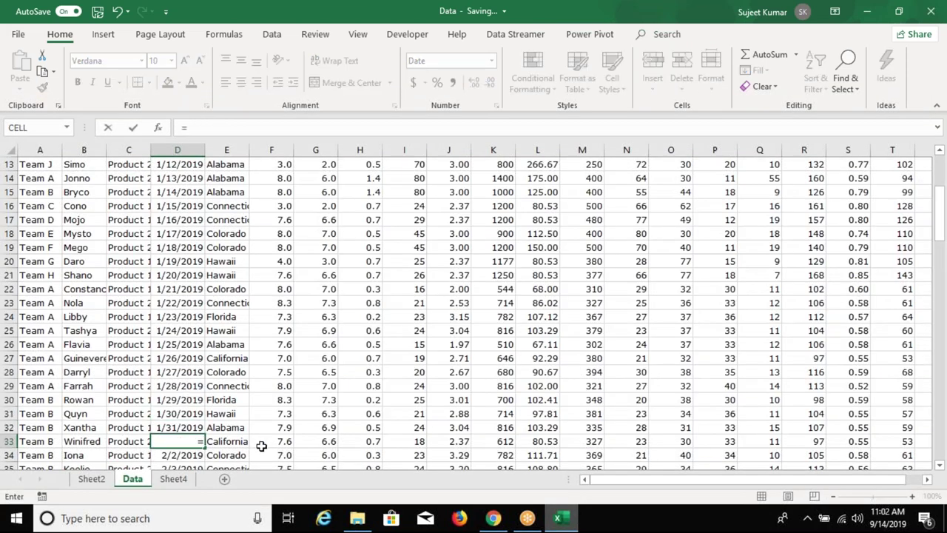
key(Up)
key(Up)
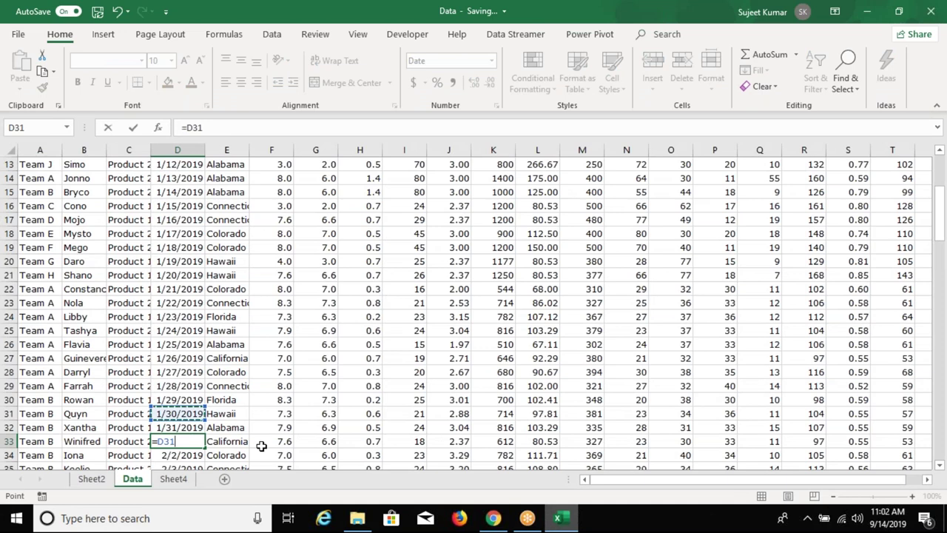
key(Return)
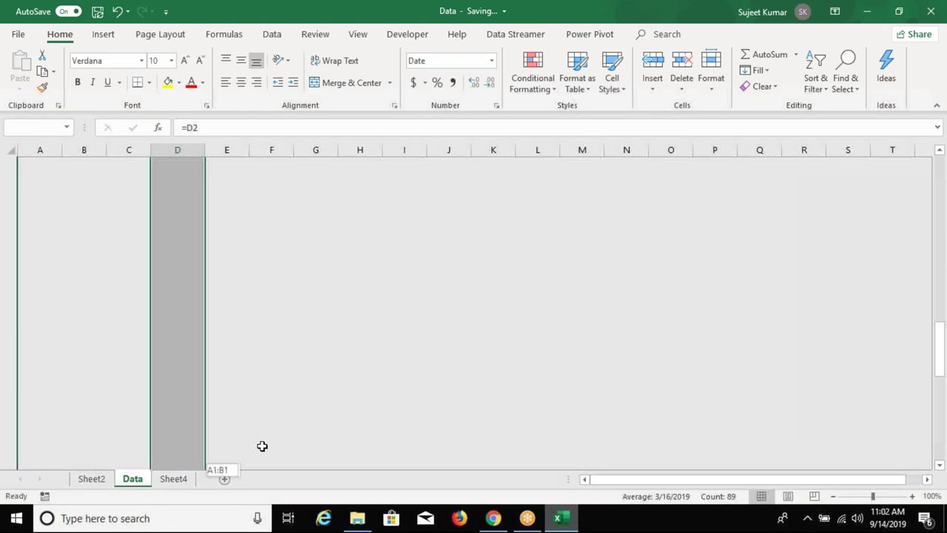
Return to the Sheet4 pivot and refresh it with the edited dates
key(ctrl+Page_Up)
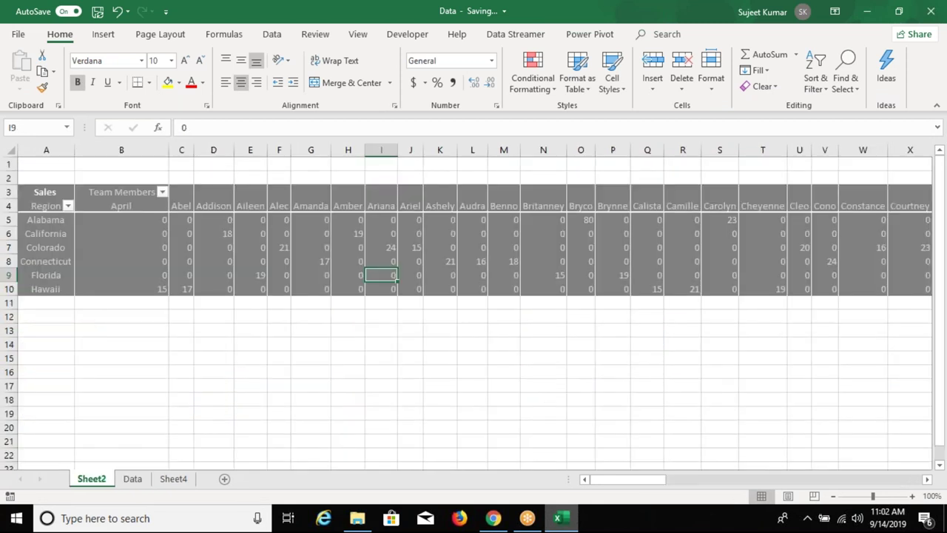
key(ctrl+Page_Down)
key(ctrl+Page_Down)
click(67, 289)
right_click(66, 288)
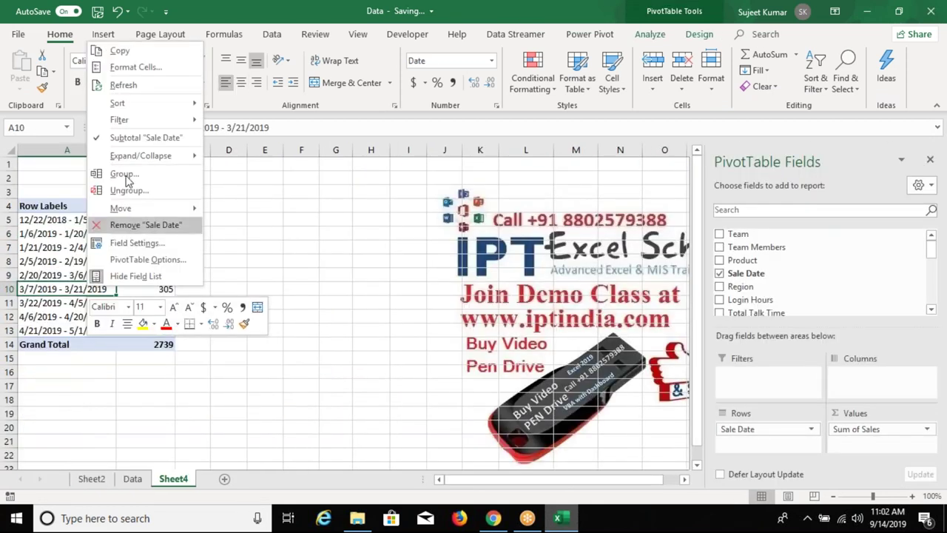
click(123, 87)
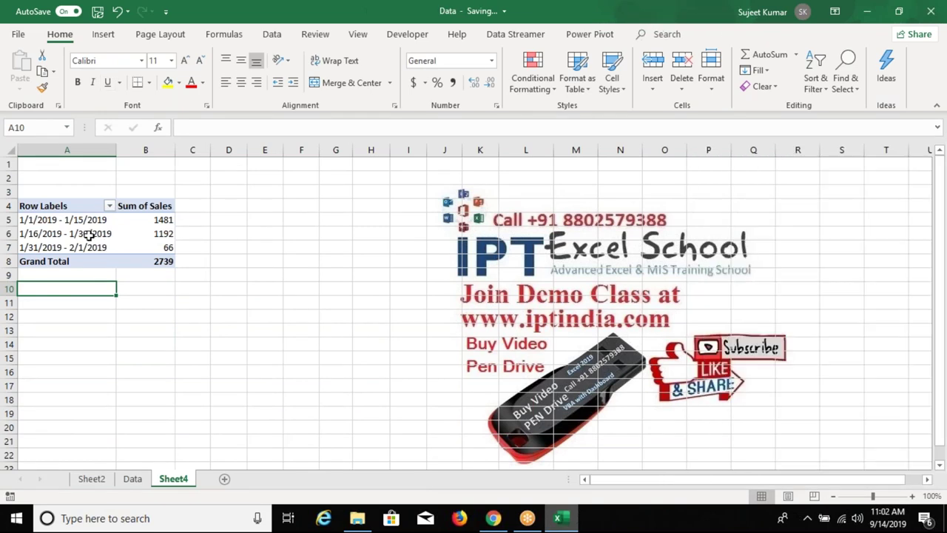
Regroup the pivot's sale dates into 7-day periods starting 1/1/2019
right_click(89, 235)
click(194, 469)
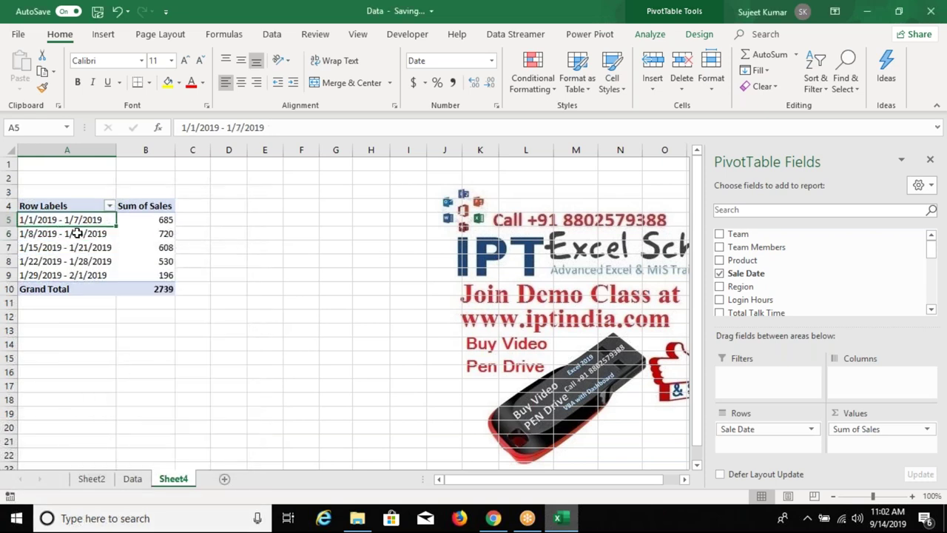
Rename the first two weekly date groups to 'Week -1' and 'Week-2'
text(Week -)
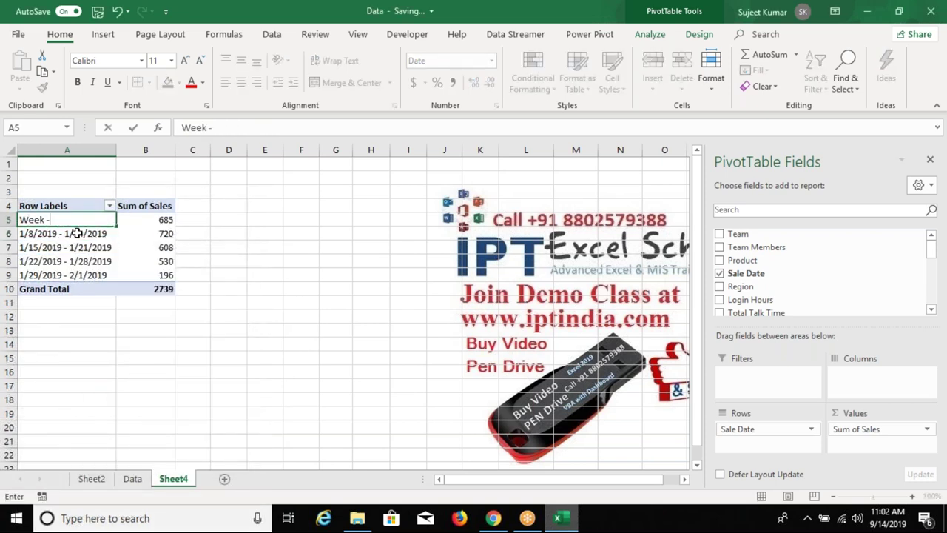
text(1)
key(Return)
text(Week)
key(BackSpace)
key(BackSpace)
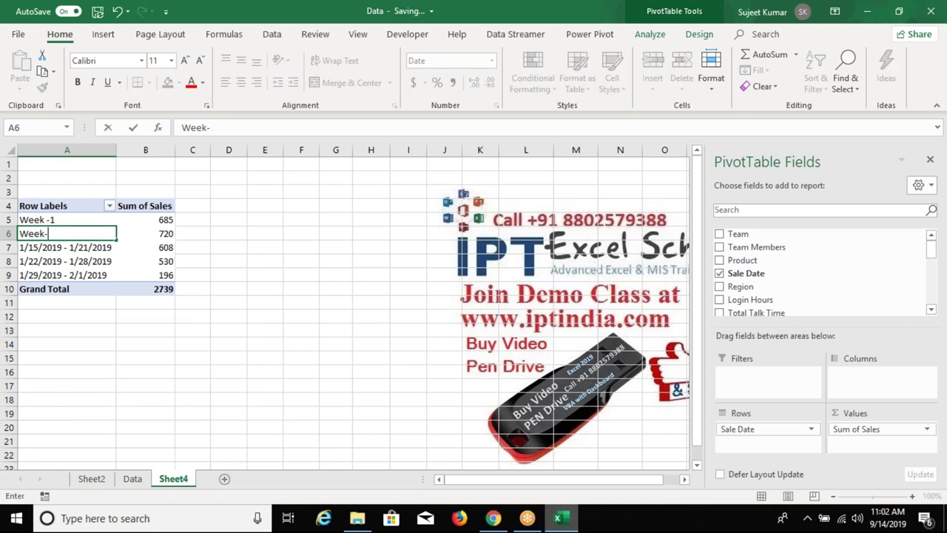
text(-2)
key(Return)
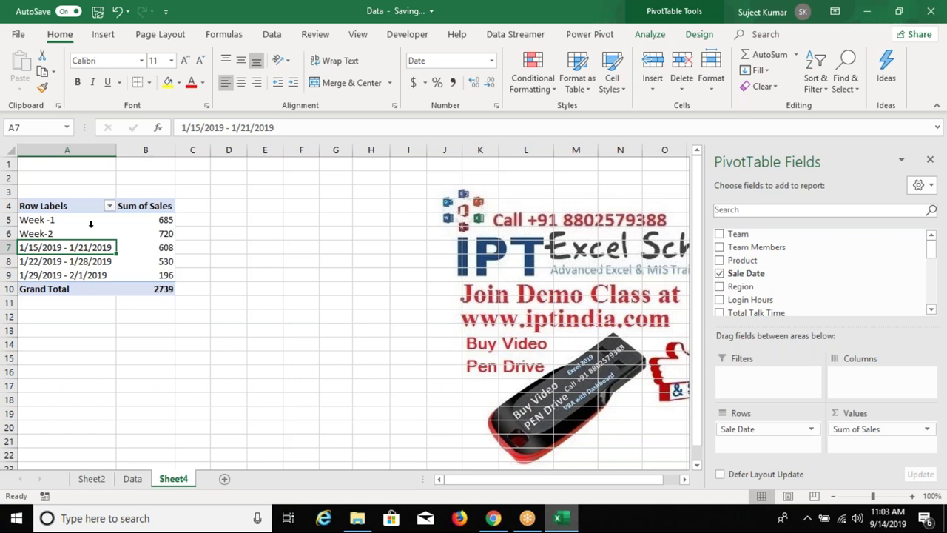
Add Sheet5 and set the bgb picture from the Desktop as its background
click(224, 479)
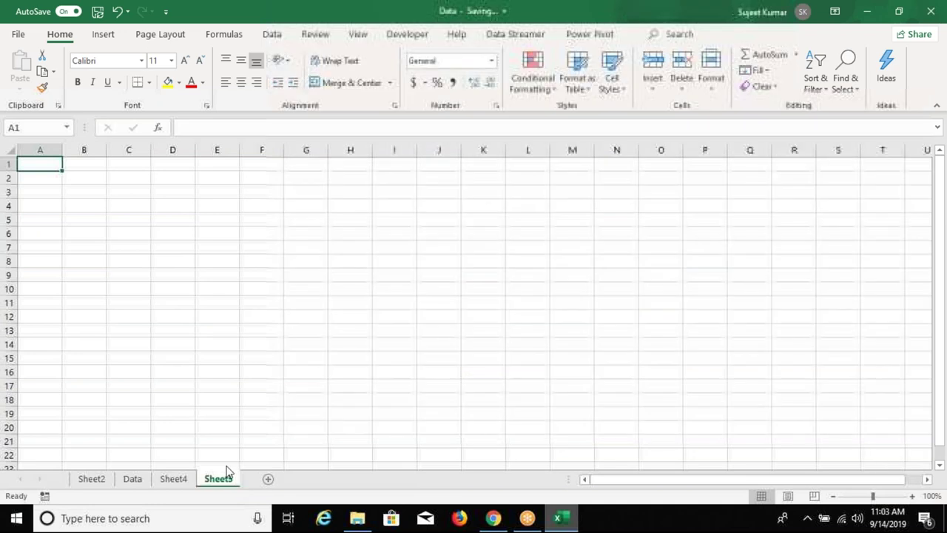
click(160, 34)
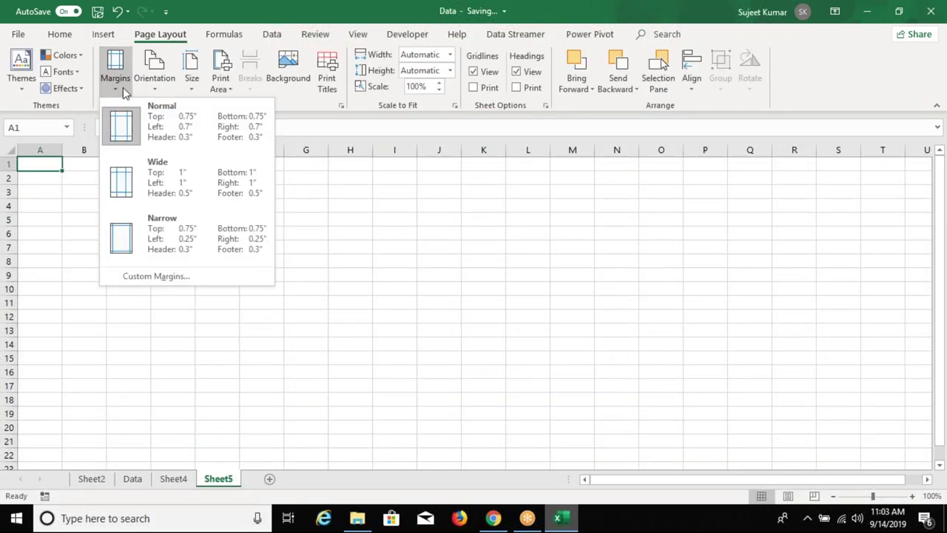
click(298, 83)
click(298, 84)
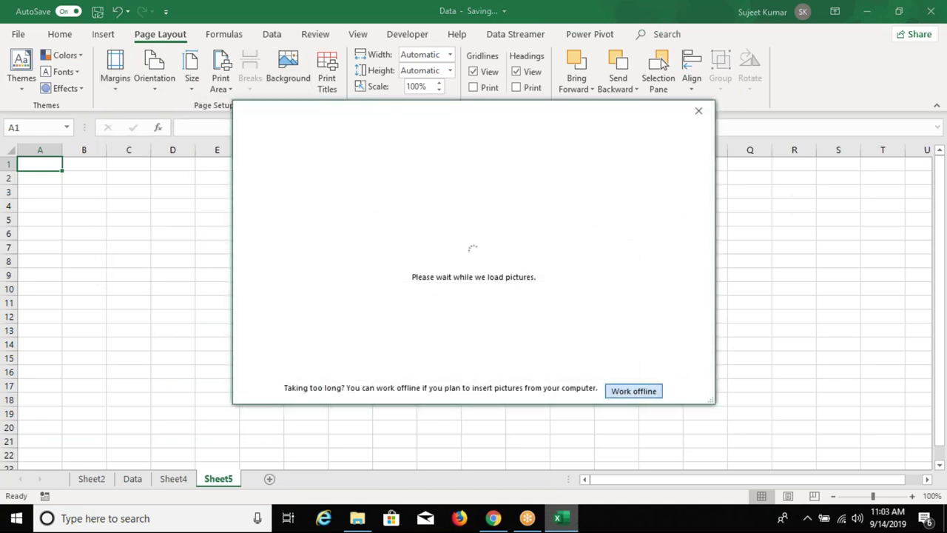
click(634, 391)
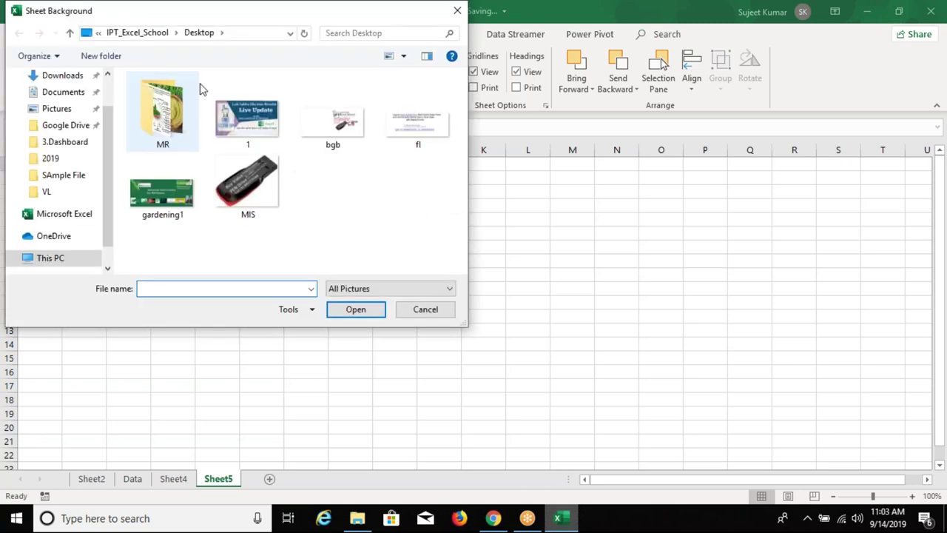
click(331, 120)
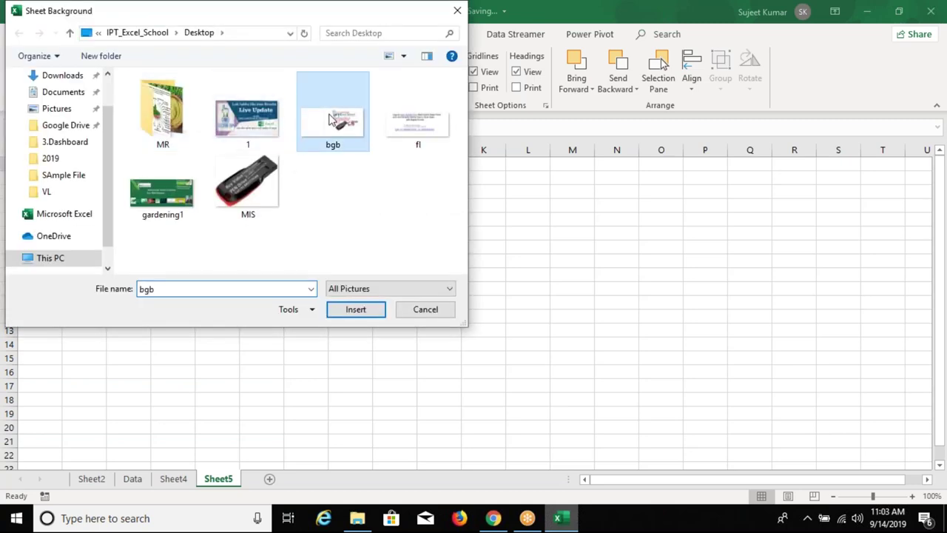
double_click(331, 120)
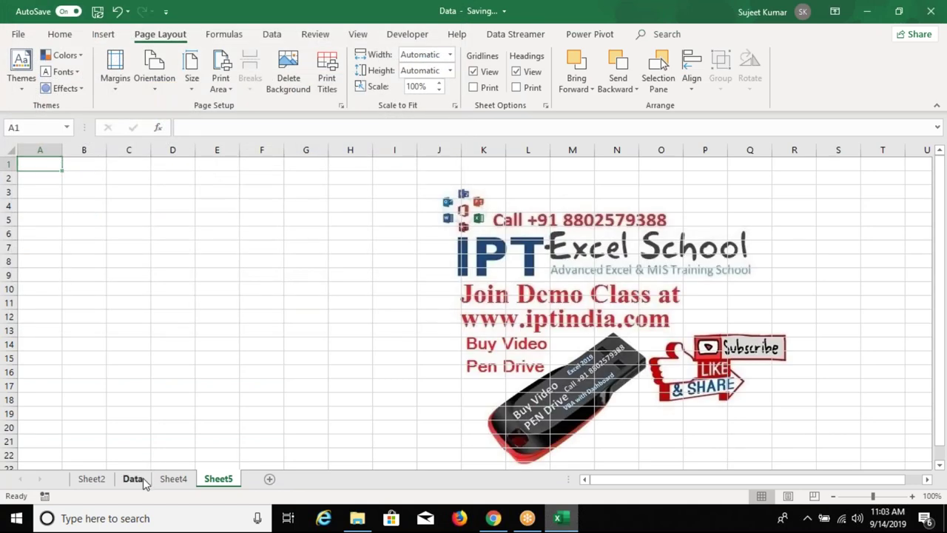
click(133, 478)
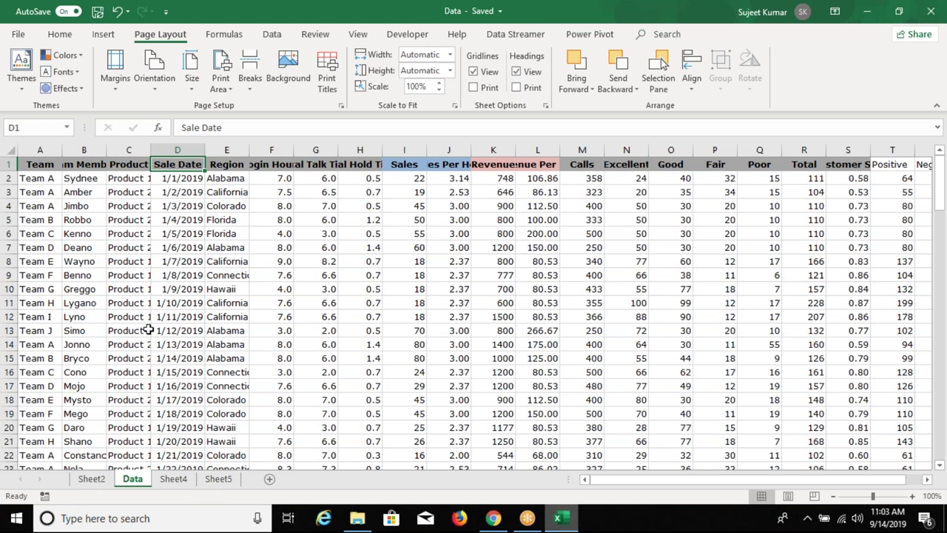
Insert a pivot table from Data!$A$1:$U$121 placed at Sheet5!$A$1
click(37, 165)
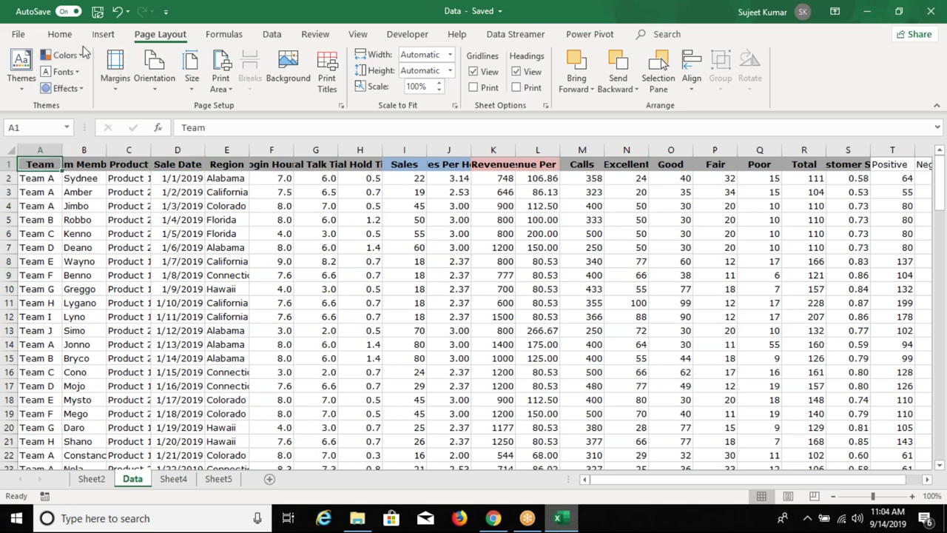
click(104, 34)
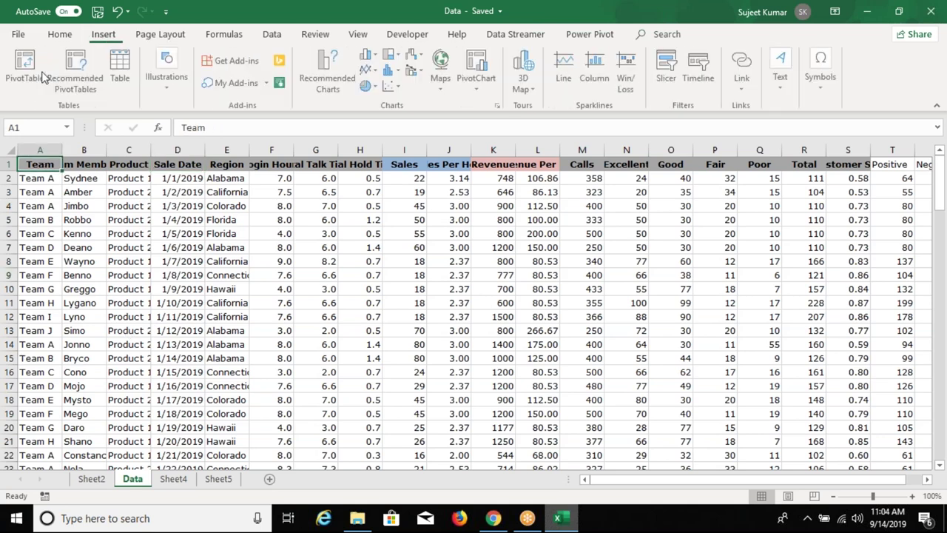
click(26, 66)
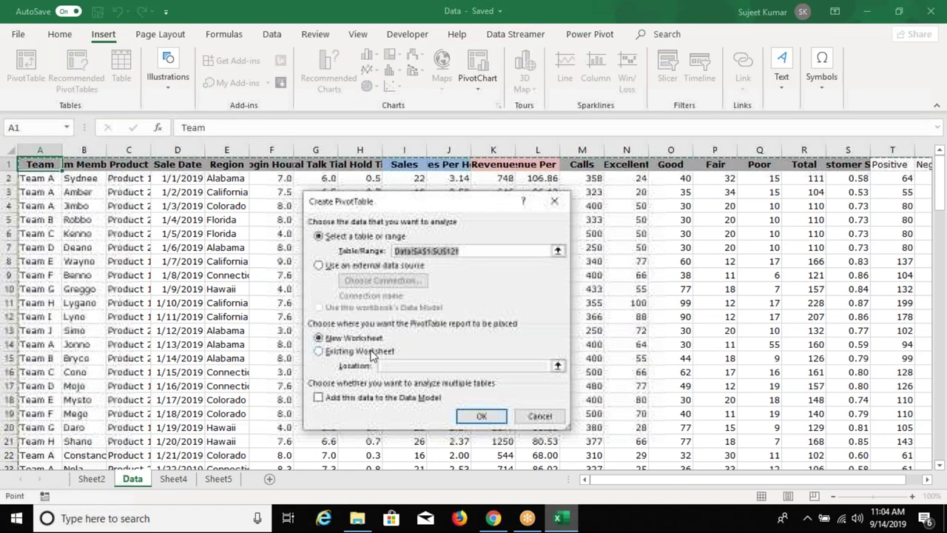
key(alt+e)
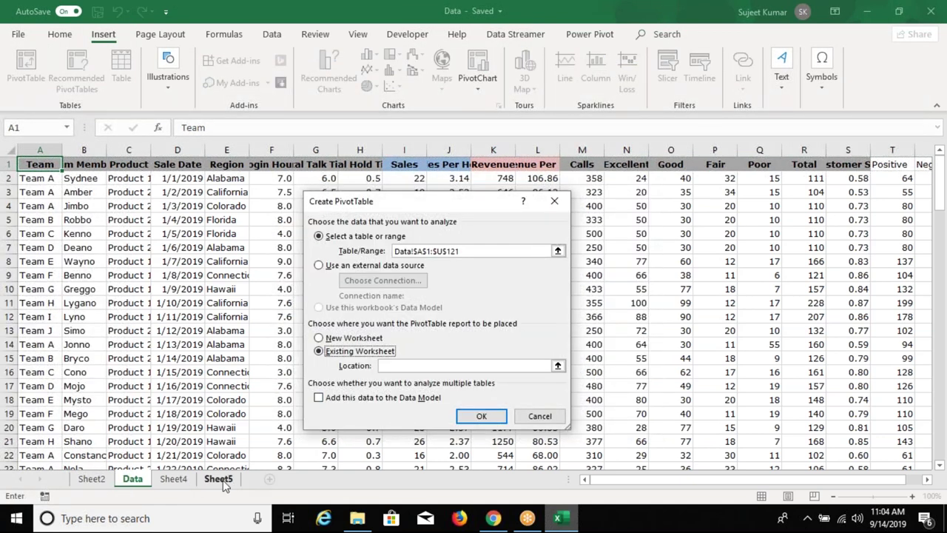
click(219, 479)
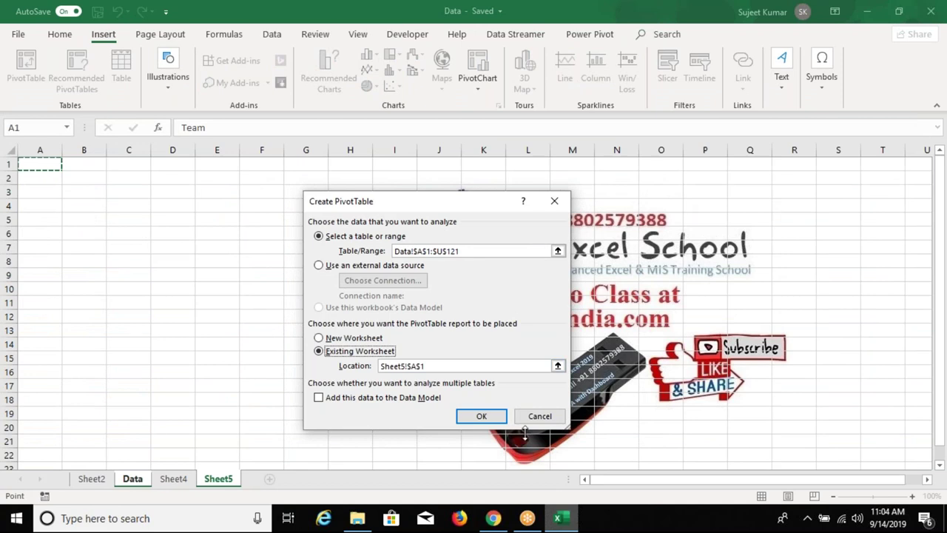
click(481, 417)
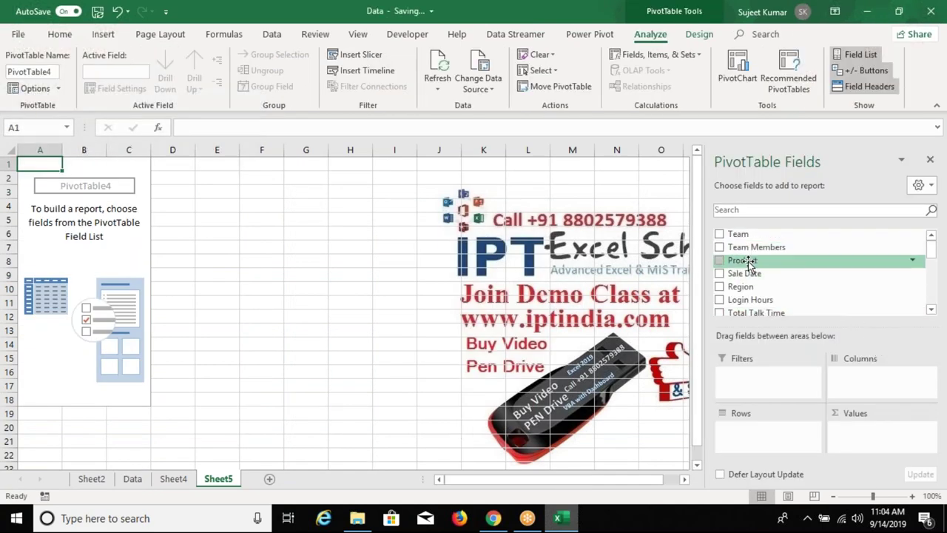
Put Team in Rows and Sales in Values, showing teams A–J with Grand Total 2739
drag(740, 234, 761, 421)
click(931, 310)
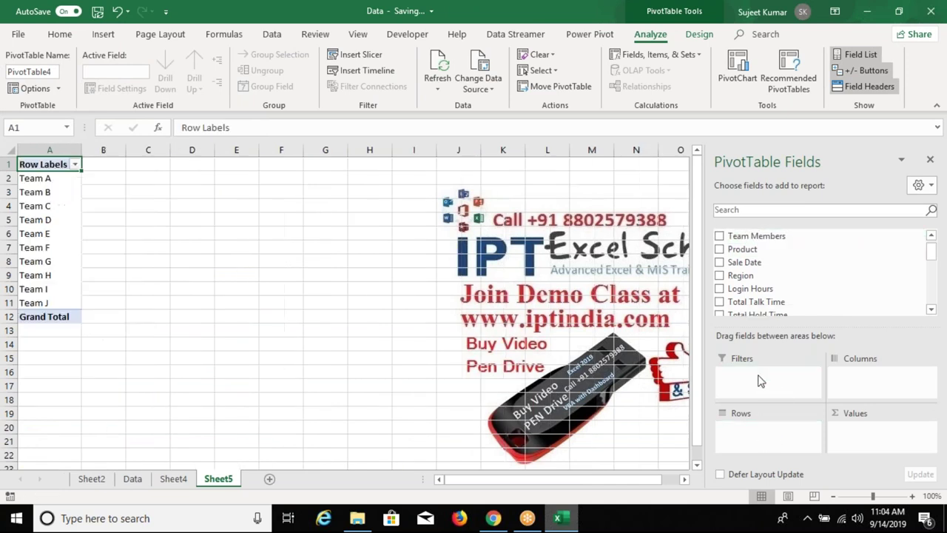
double_click(931, 309)
mouse_move(770, 284)
mouse_down()
mouse_move(888, 420)
mouse_move(874, 433)
mouse_up()
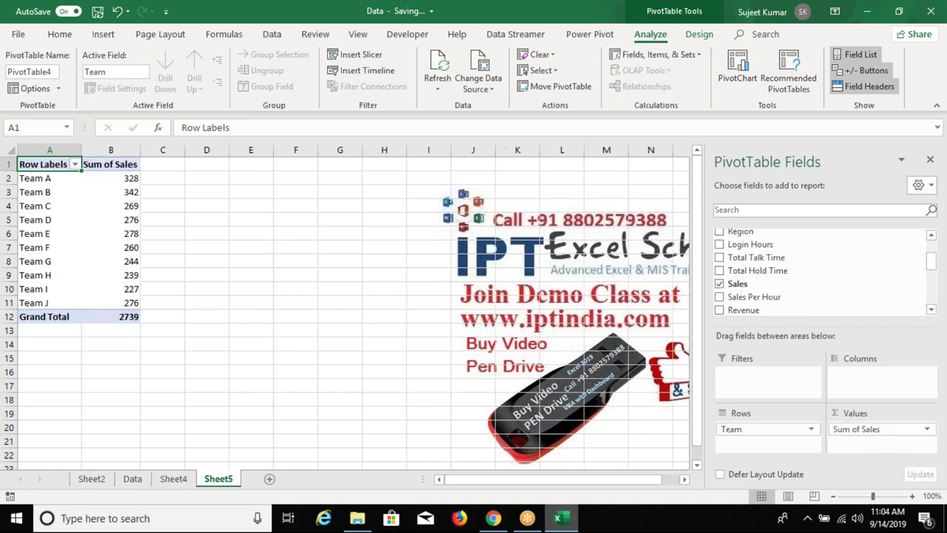
click(126, 317)
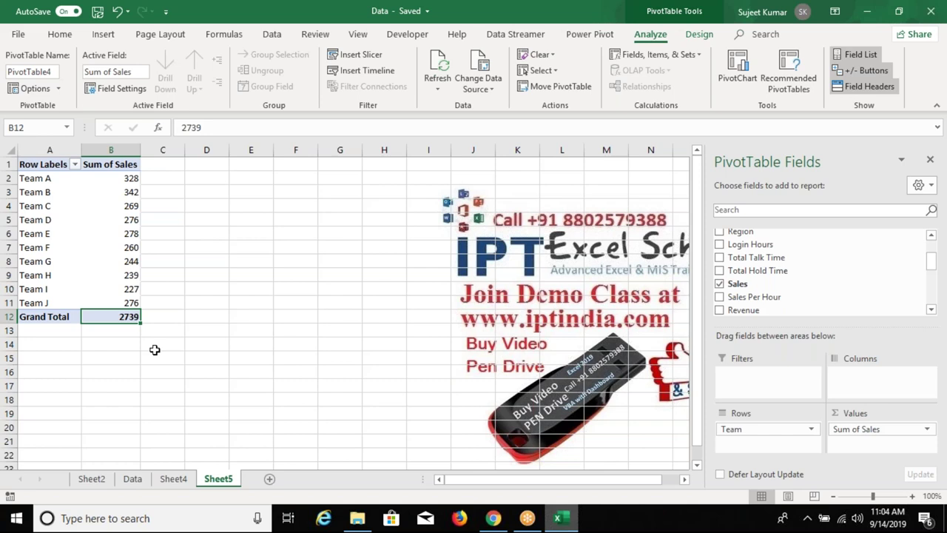
key(Down)
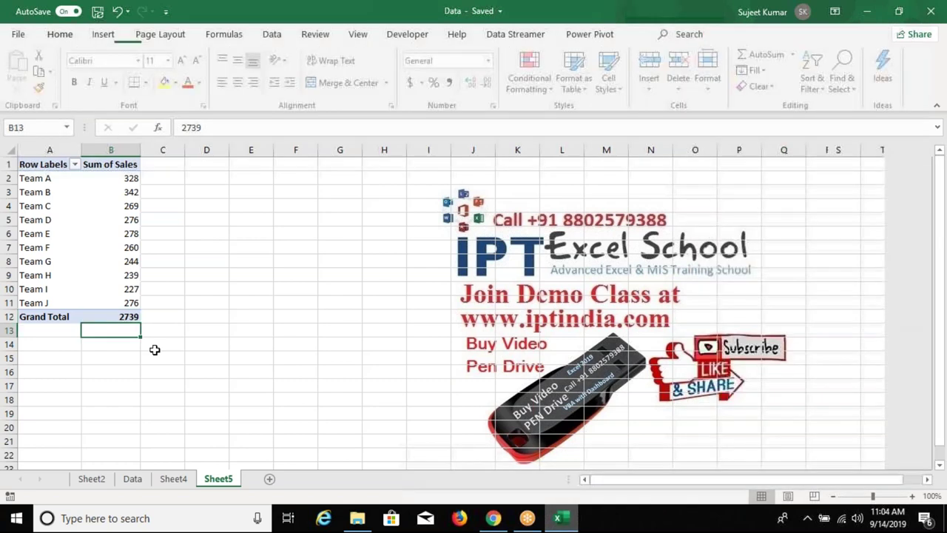
Replace Team with Team Members in the pivot rows to list sales per member
click(155, 349)
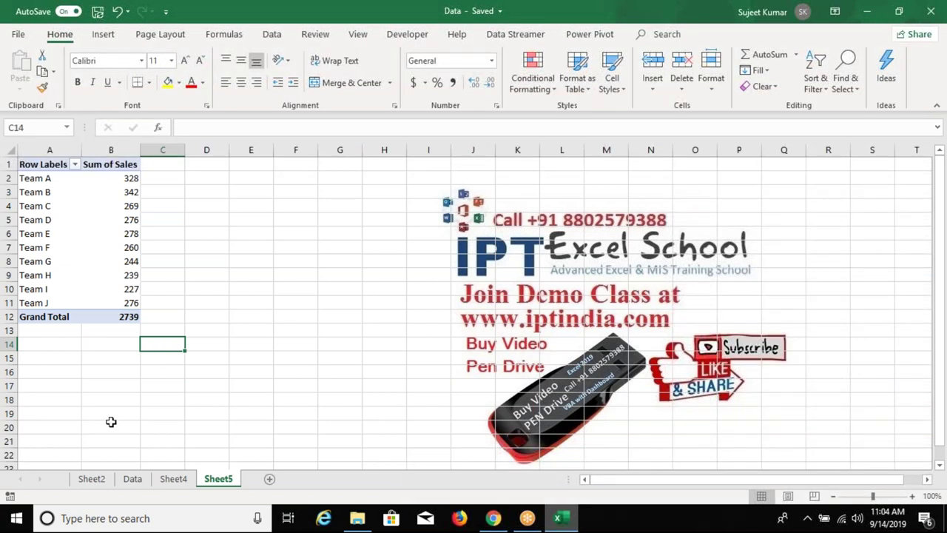
click(97, 316)
mouse_move(768, 432)
mouse_down()
mouse_move(834, 278)
mouse_move(814, 274)
mouse_up()
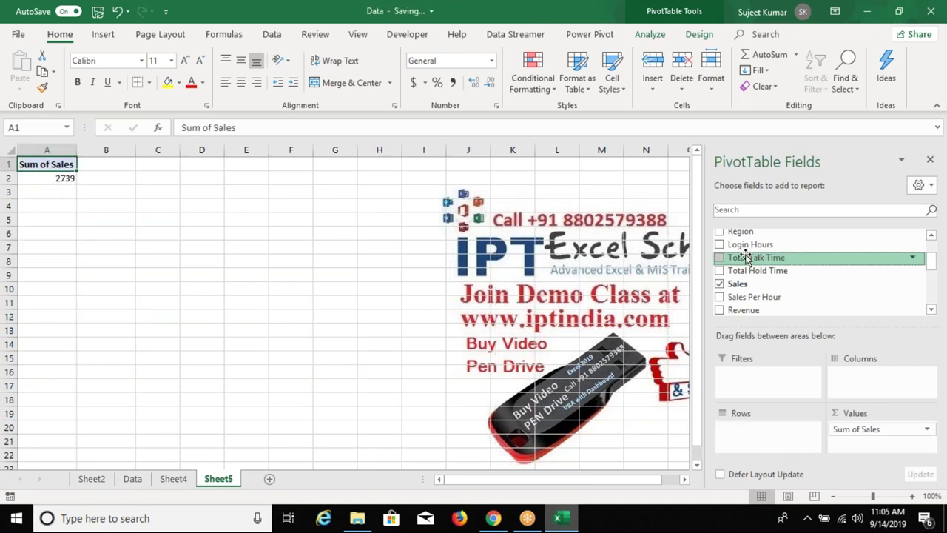
scroll(773, 273, up, 2)
drag(769, 247, 749, 433)
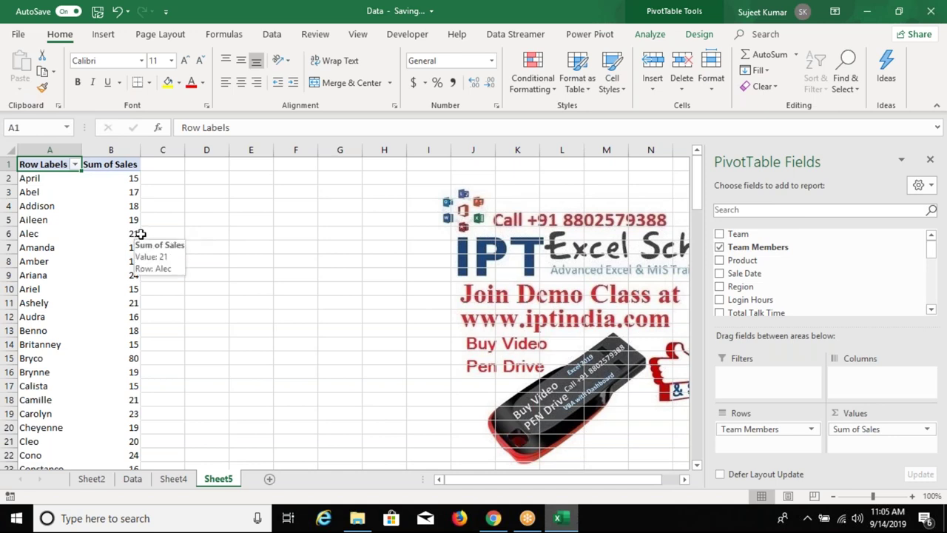
drag(140, 234, 141, 234)
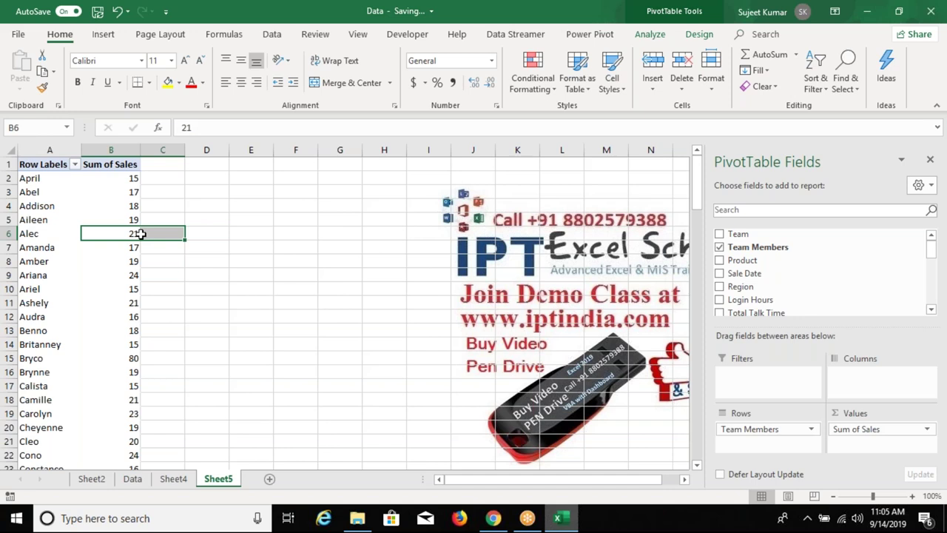
key(Up)
key(Up)
key(Up)
key(Up)
key(Up)
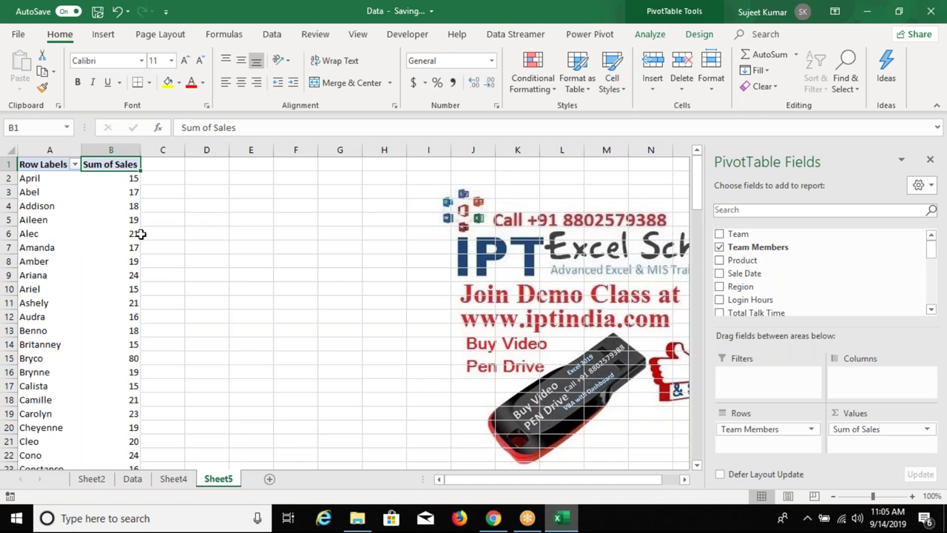
key(Right)
key(Right)
key(Right)
Enter 5% in F2 and 5000000 in G2
key(Down)
text(5%)
key(Return)
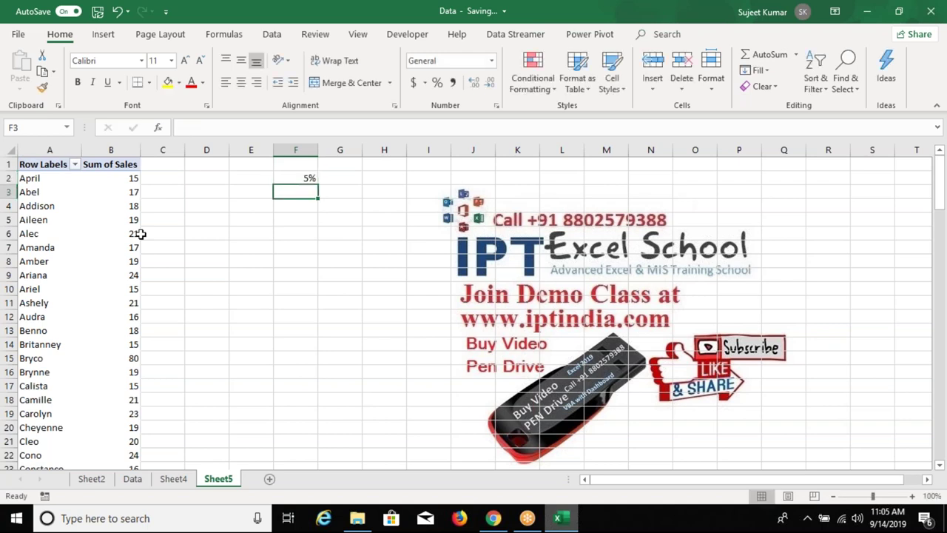
key(Up)
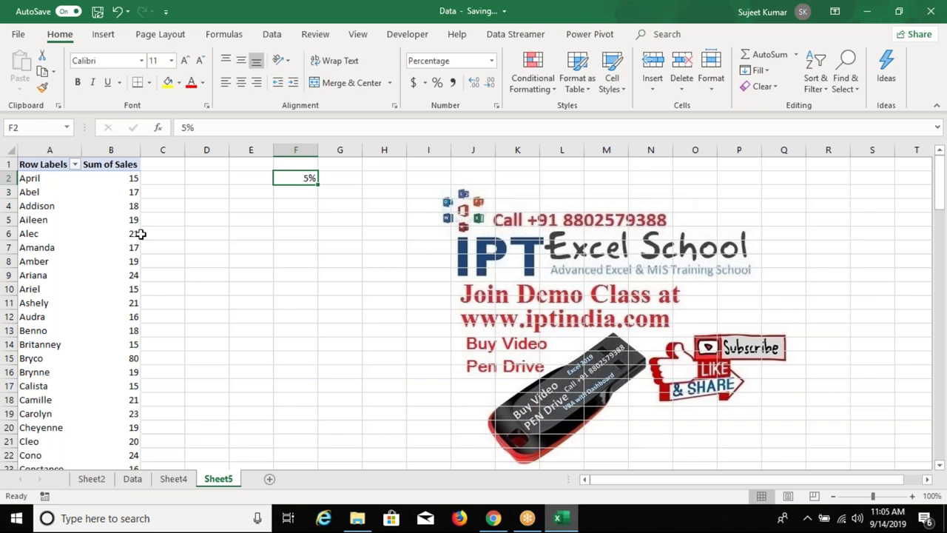
key(Right)
key(Left)
key(Left)
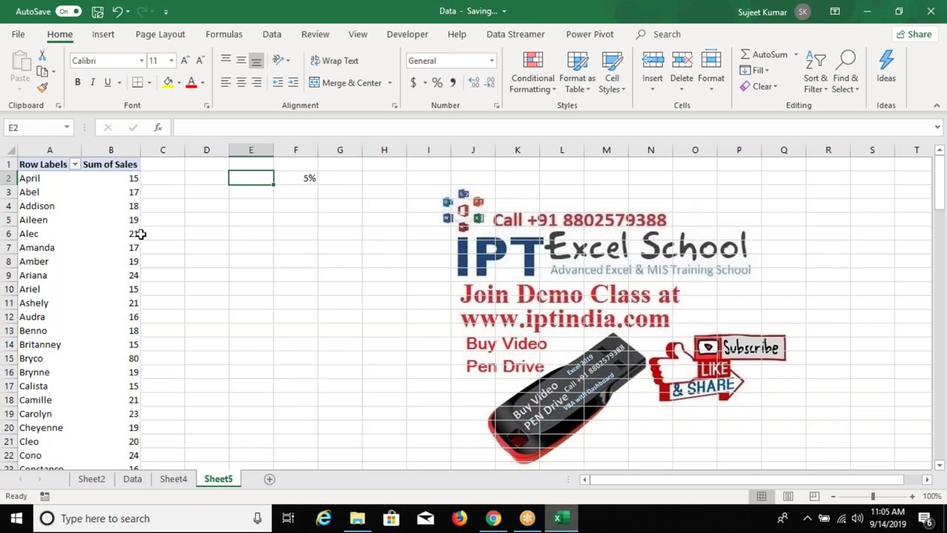
key(Right)
key(Right)
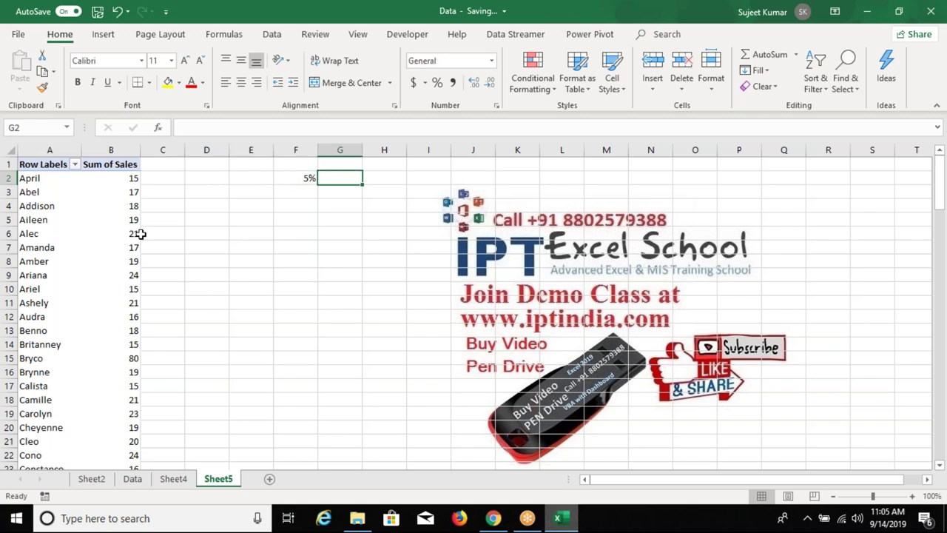
text(5000000)
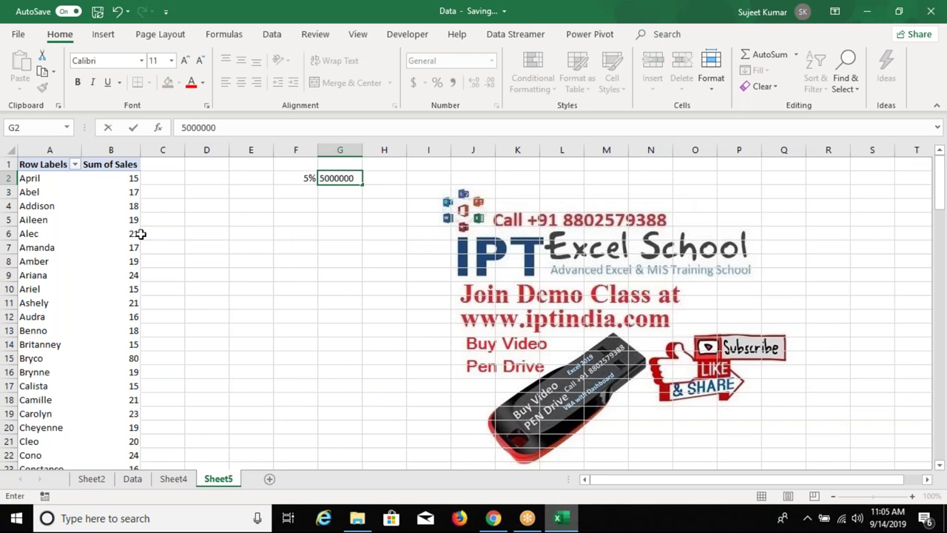
key(Return)
key(Up)
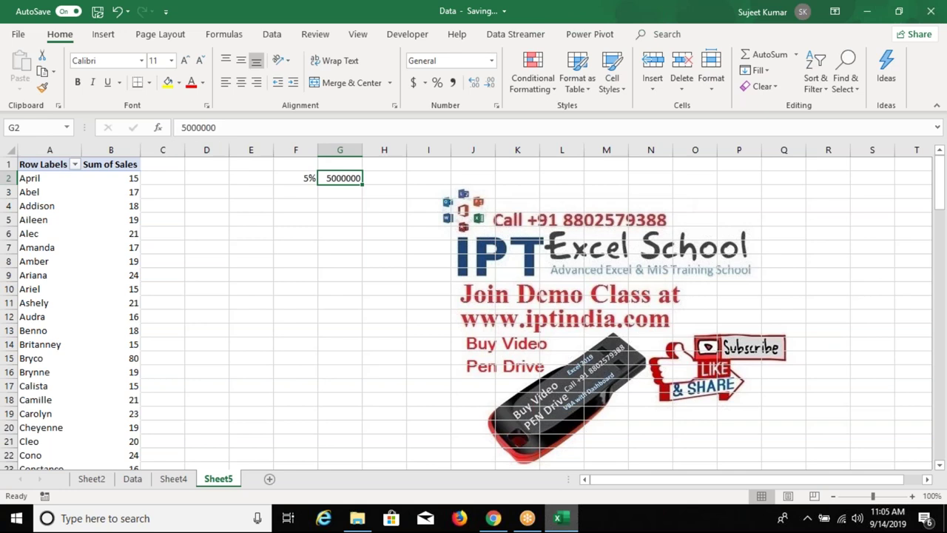
text(5000000)
key(Return)
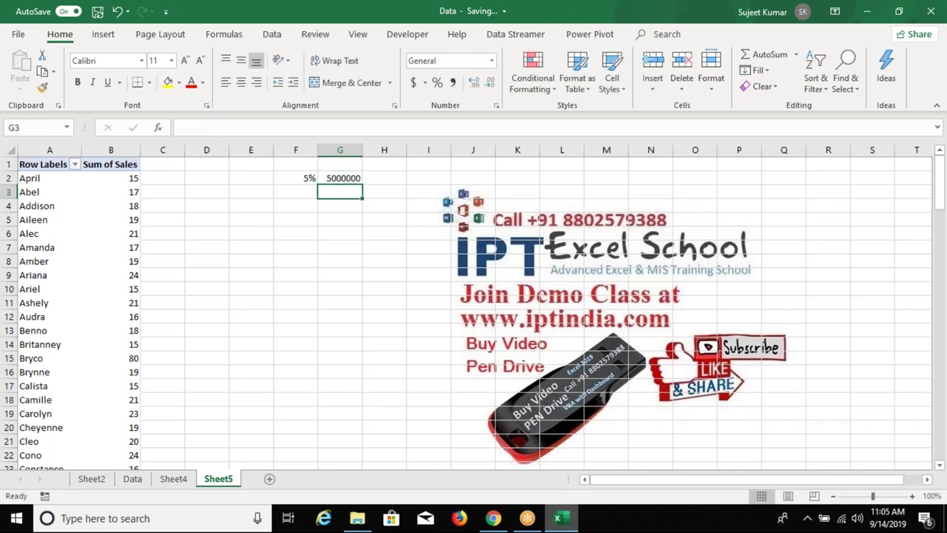
Compute =G2*F2 in G3 (250000) and check the team member list has 120 names
text(=G2)
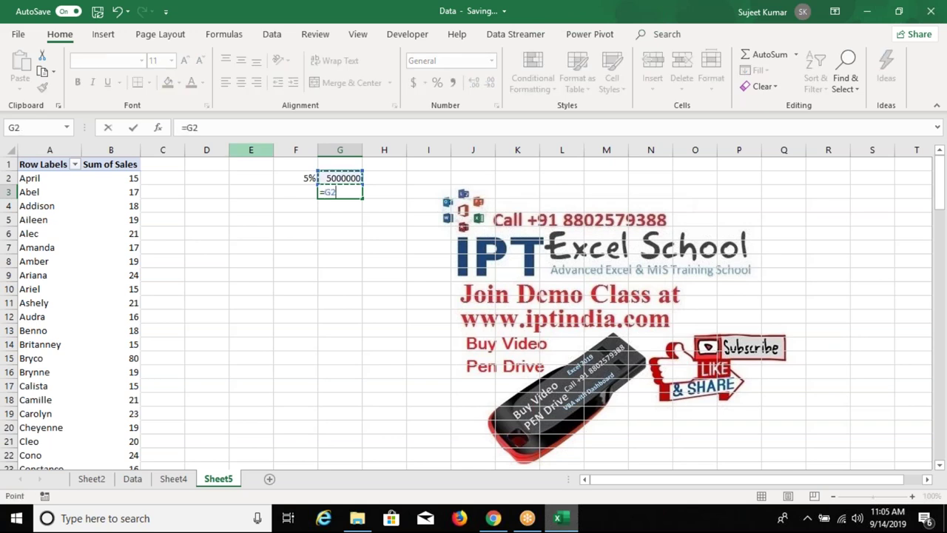
text(*F2)
key(ctrl+Return)
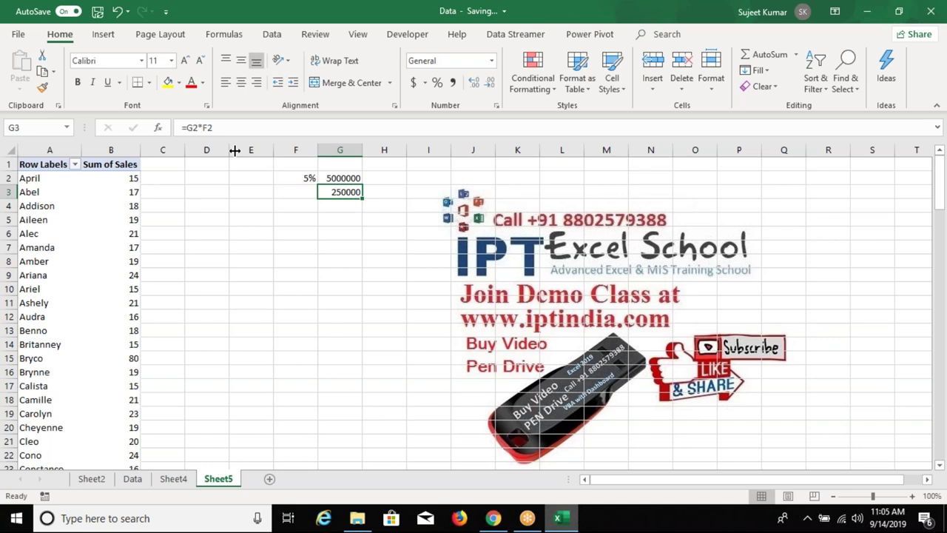
key(Left)
key(Left)
key(Left)
key(Left)
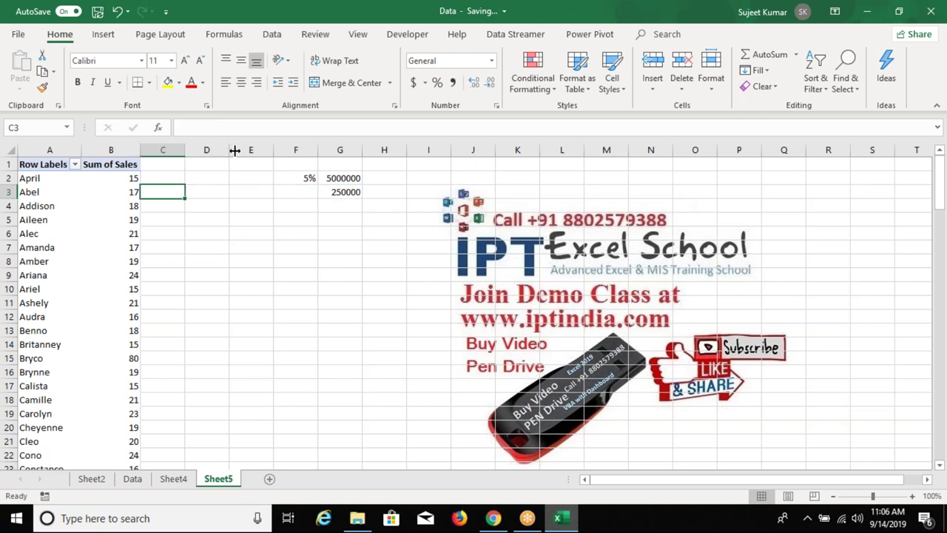
key(Left)
key(Left)
key(Up)
key(ctrl+shift+Down)
key(shift+Up)
Enter =G3/120 in G4, returning 2083.333
key(ctrl+Home)
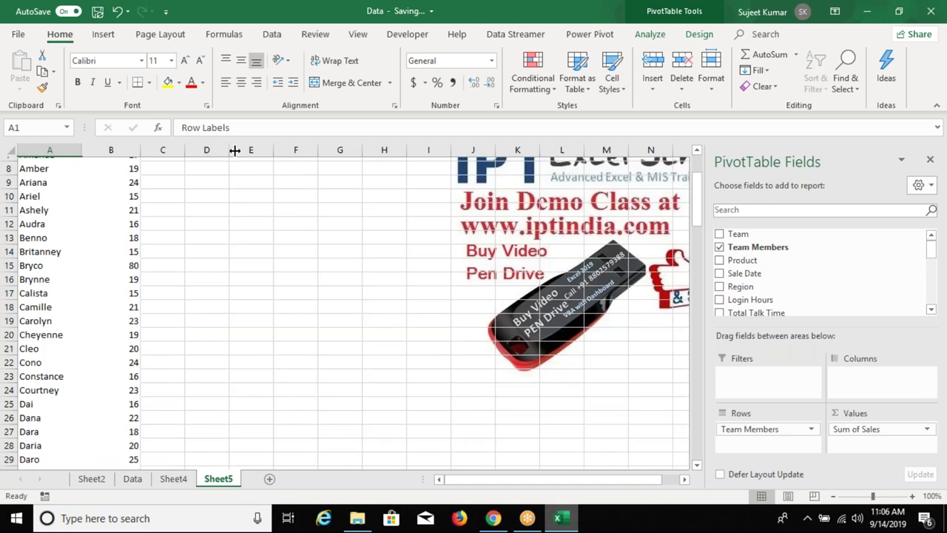
key(Down)
key(Down)
key(Right)
key(Right)
key(Right)
key(Right)
key(Down)
text(=G3/120)
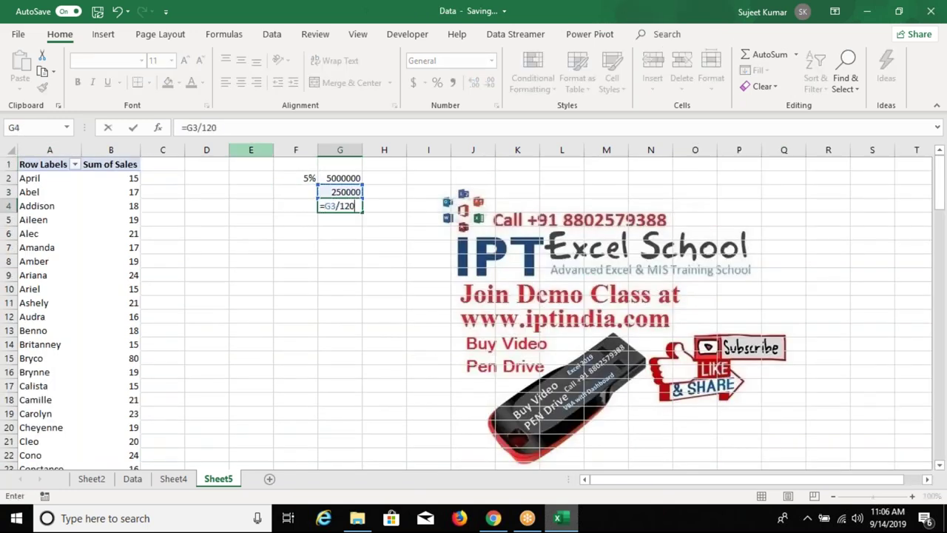
key(Return)
key(Up)
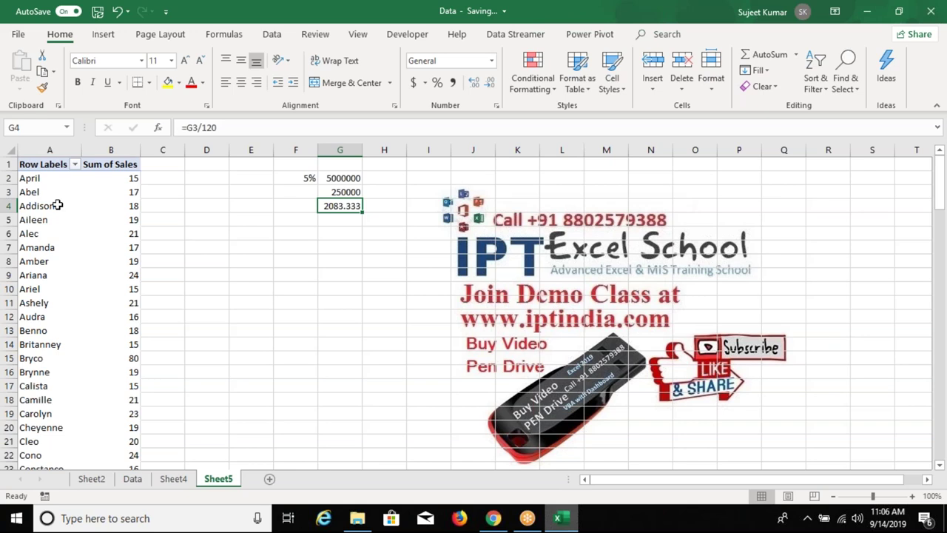
click(132, 192)
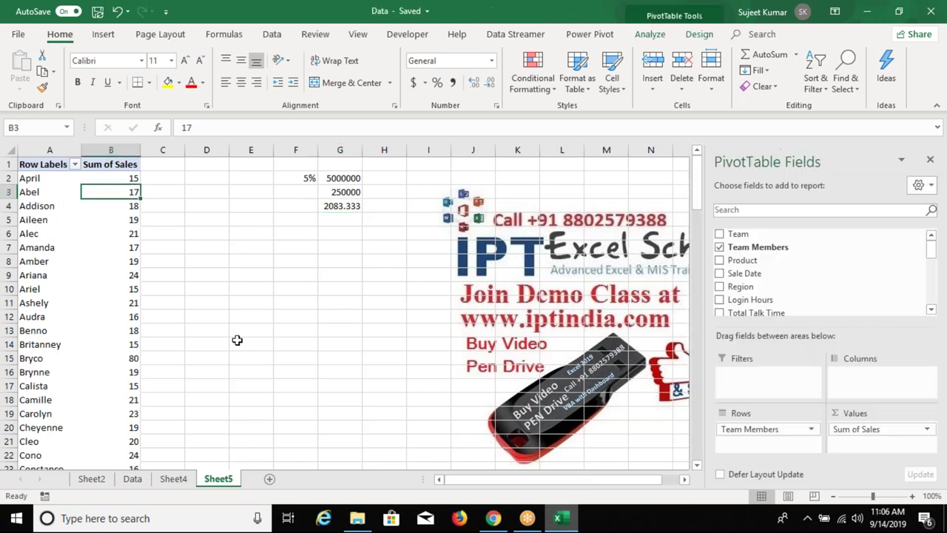
scroll(237, 338, down, 3)
scroll(237, 338, down, 2)
click(133, 442)
click(127, 386)
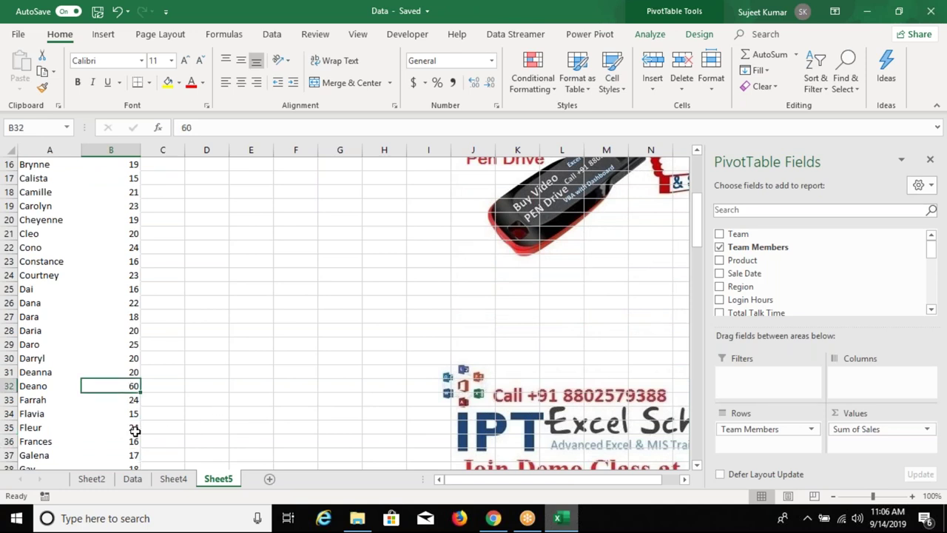
scroll(135, 431, up, 5)
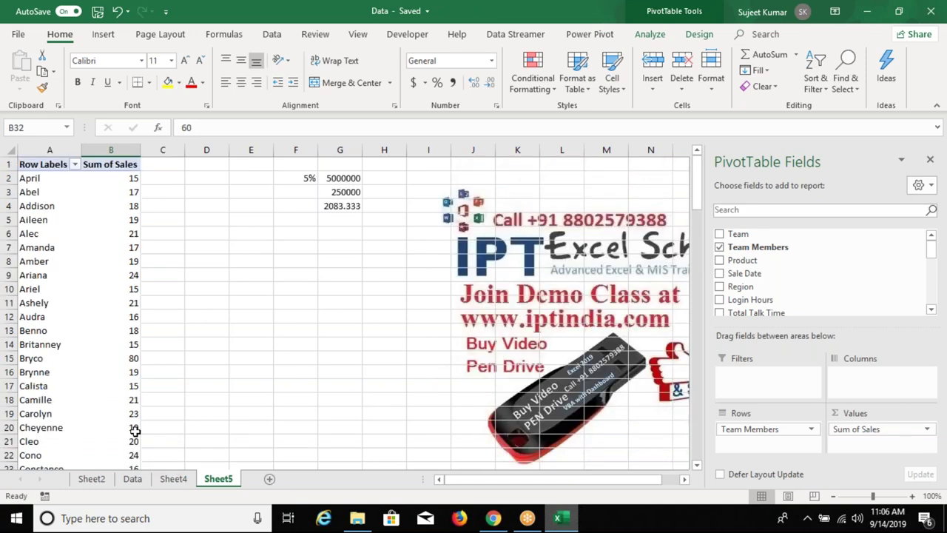
click(331, 212)
click(344, 191)
click(375, 193)
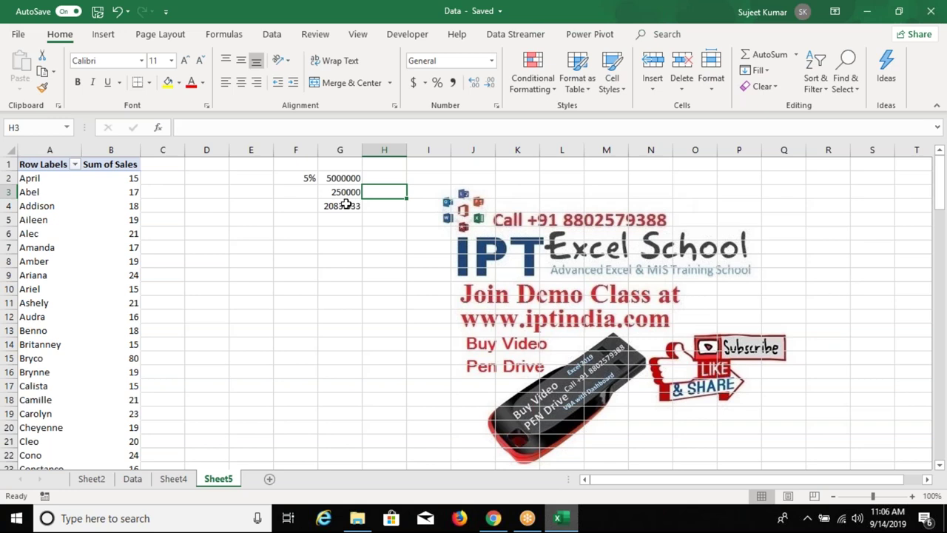
click(95, 205)
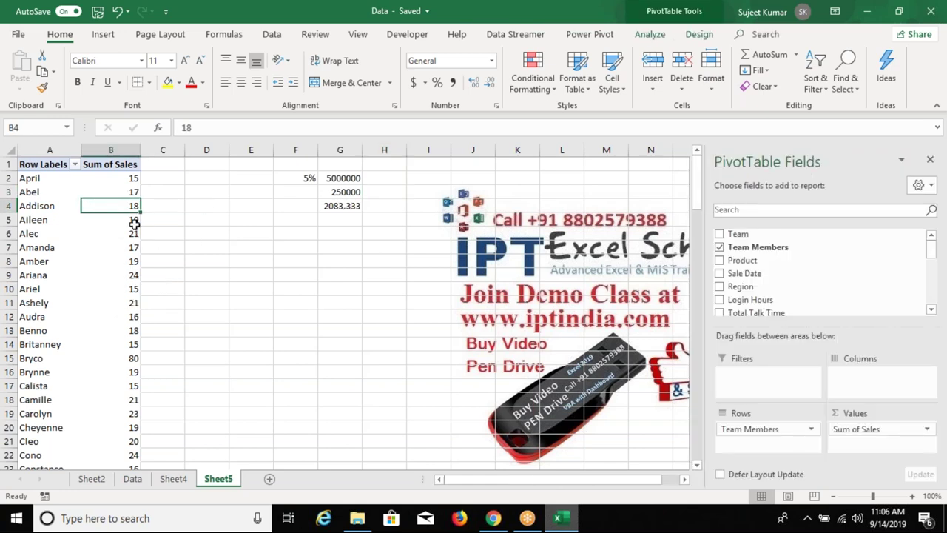
key(ctrl+Down)
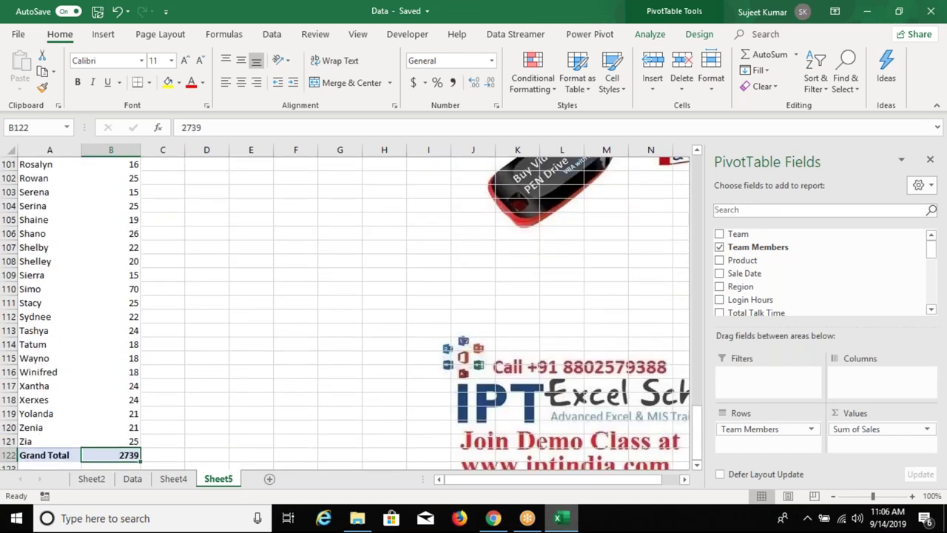
key(ctrl+Up)
key(Down)
key(Left)
key(Down)
key(Up)
key(Right)
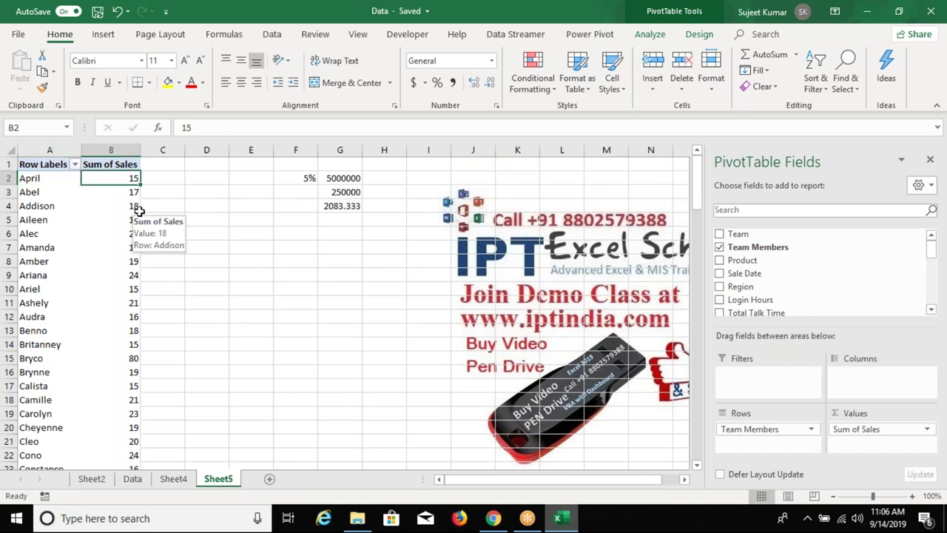
key(Right)
key(Right)
text(=)
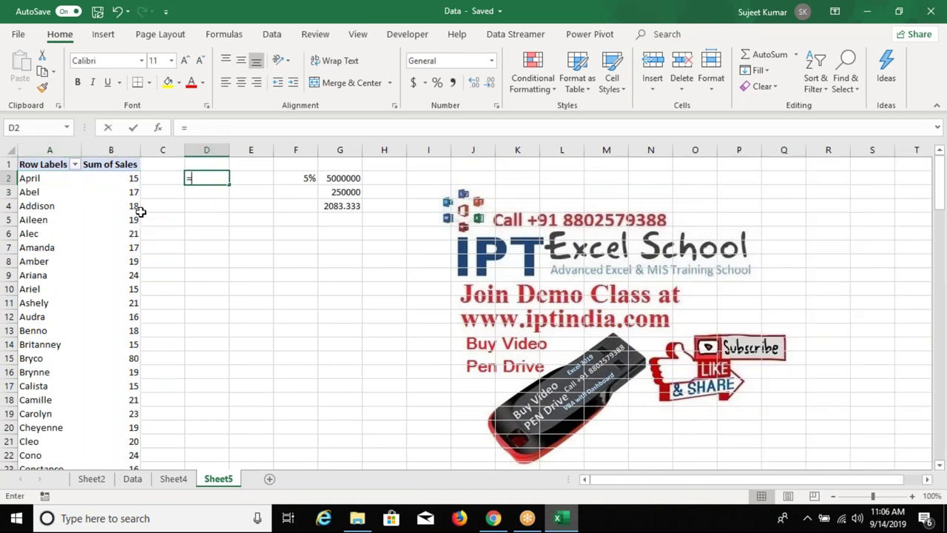
text(15/)
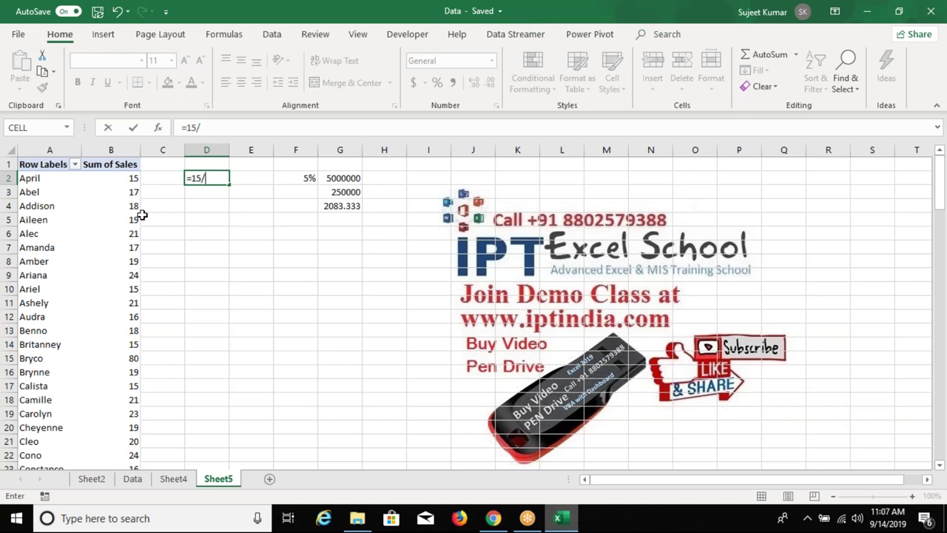
text(2570)
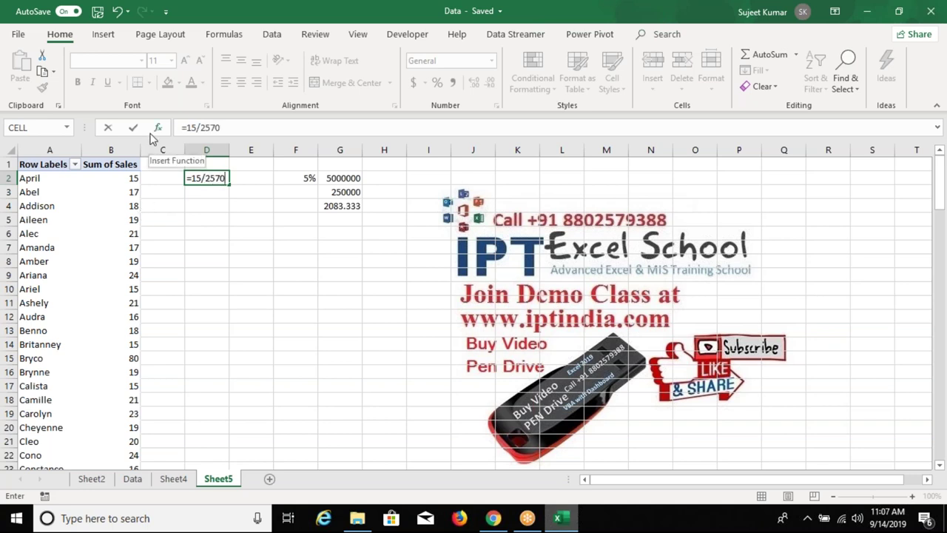
key(Return)
key(Up)
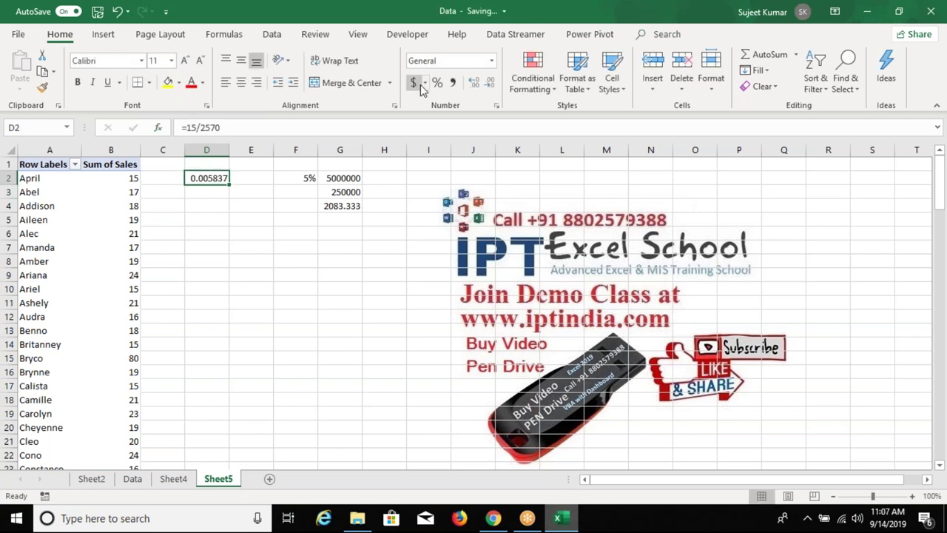
click(438, 82)
click(214, 194)
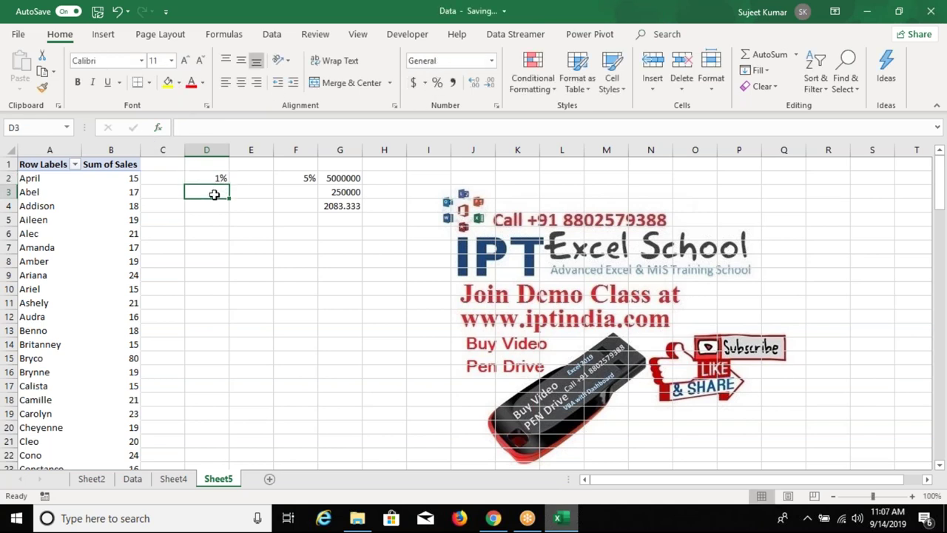
text(=D2*)
key(Right)
key(Right)
key(Right)
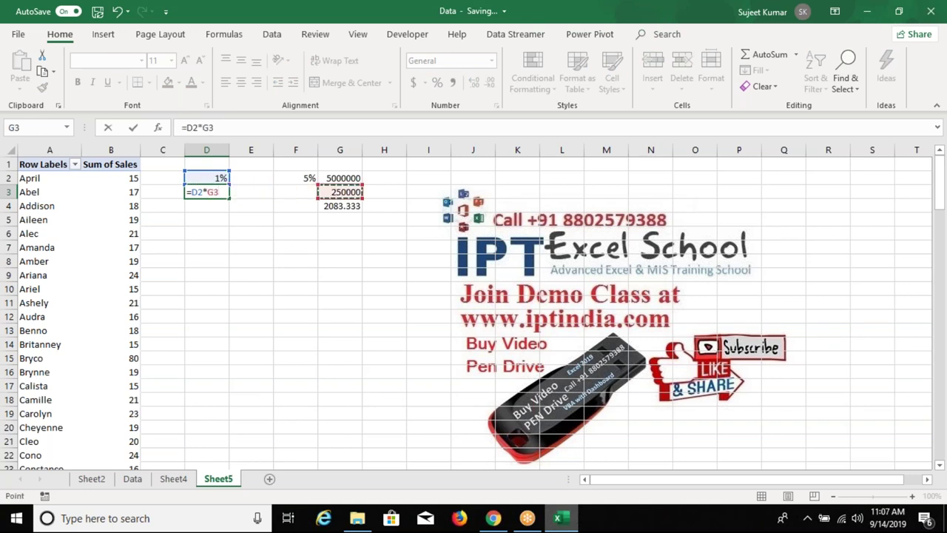
key(Return)
key(Up)
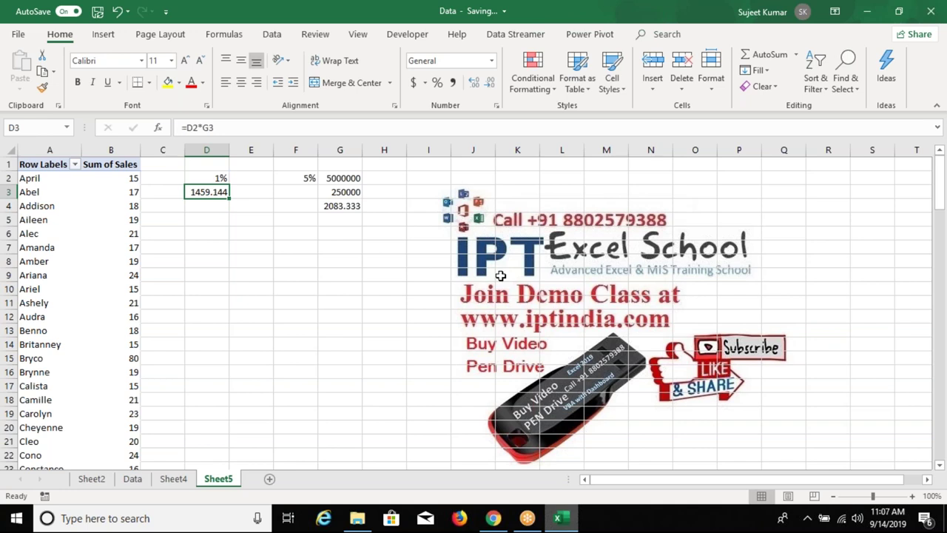
key(Up)
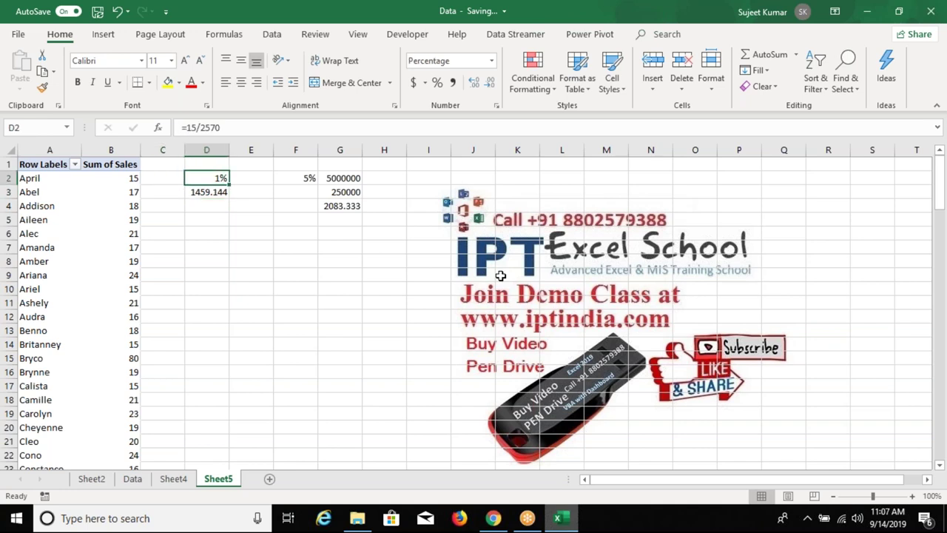
key(shift+Down)
key(Delete)
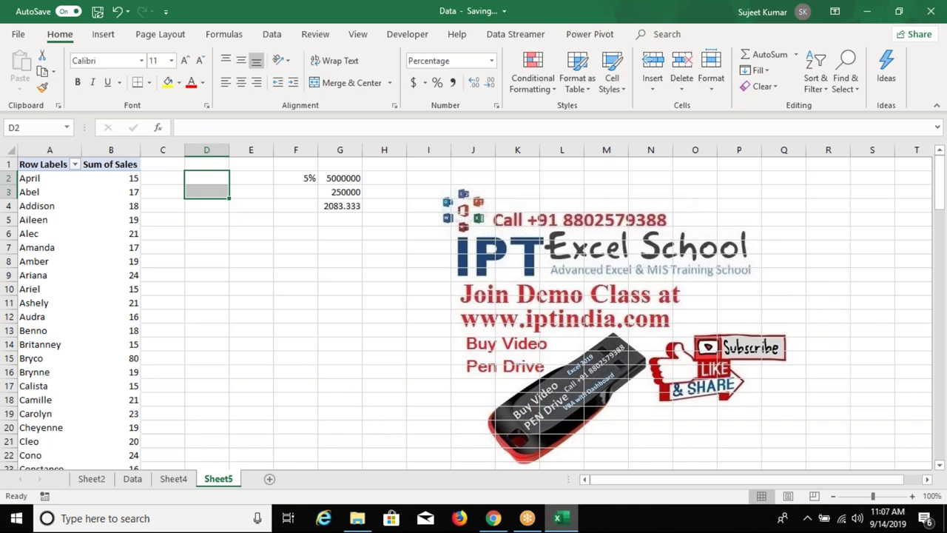
key(Left)
key(Left)
key(ctrl+Down)
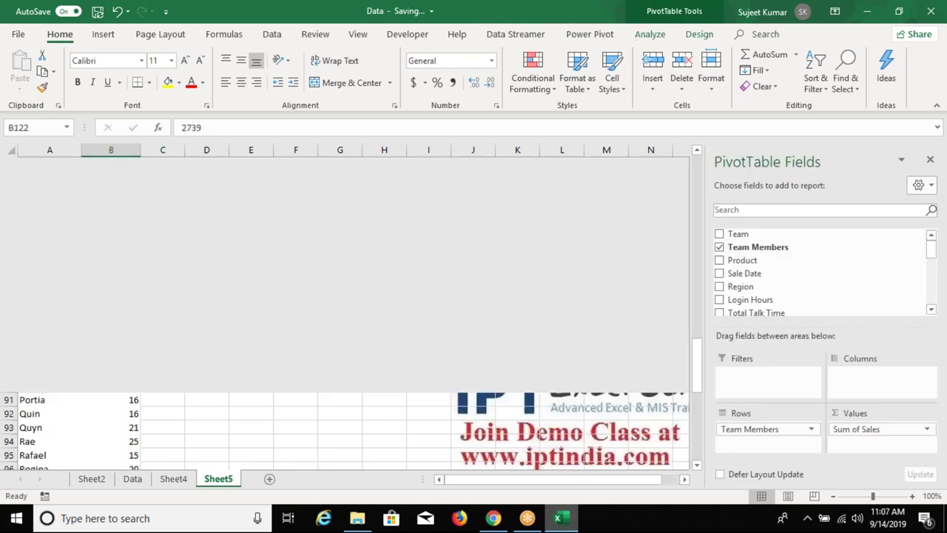
Select the Sum of Sales header cell in the pivot to bring up its field list
key(Up)
key(ctrl+Up)
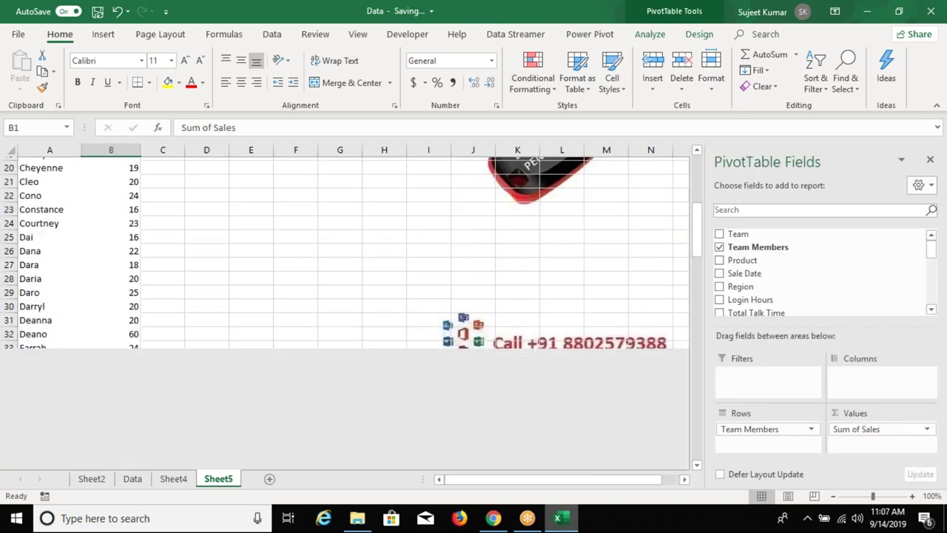
key(Down)
key(Right)
key(Left)
key(Up)
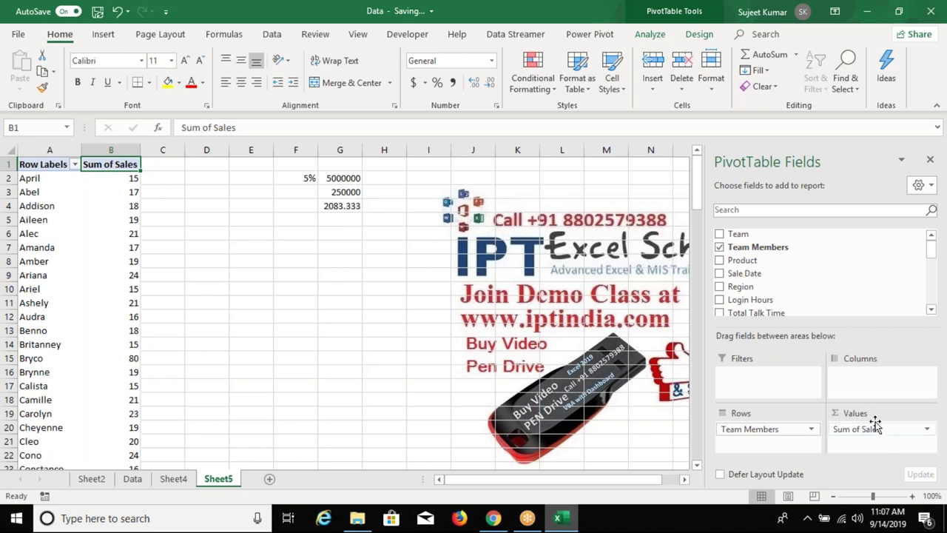
Add Sales to the Values area again, creating Sum of Sales2, and open its field options
click(930, 309)
click(930, 309)
click(931, 309)
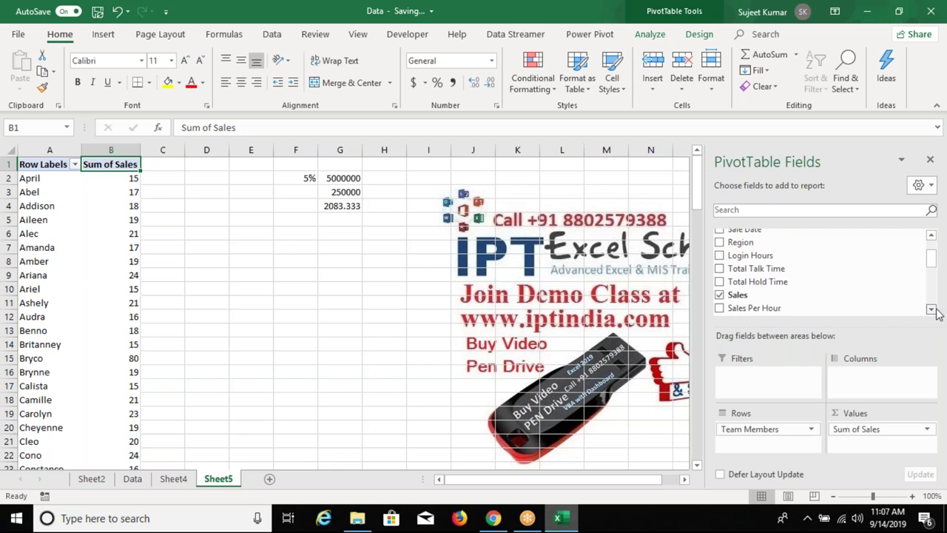
drag(787, 295, 873, 444)
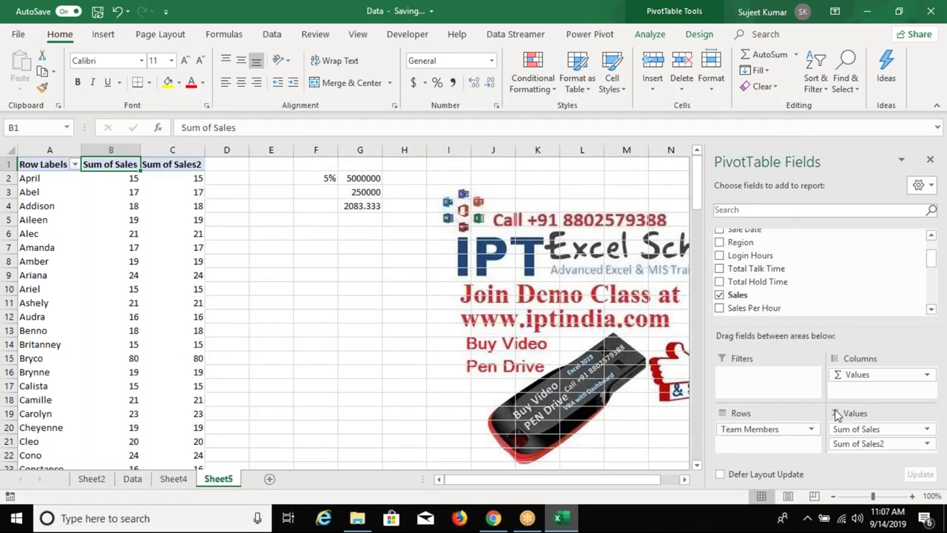
click(927, 443)
Open Value Field Settings for Sum of Sales2, then cancel without changes
click(888, 429)
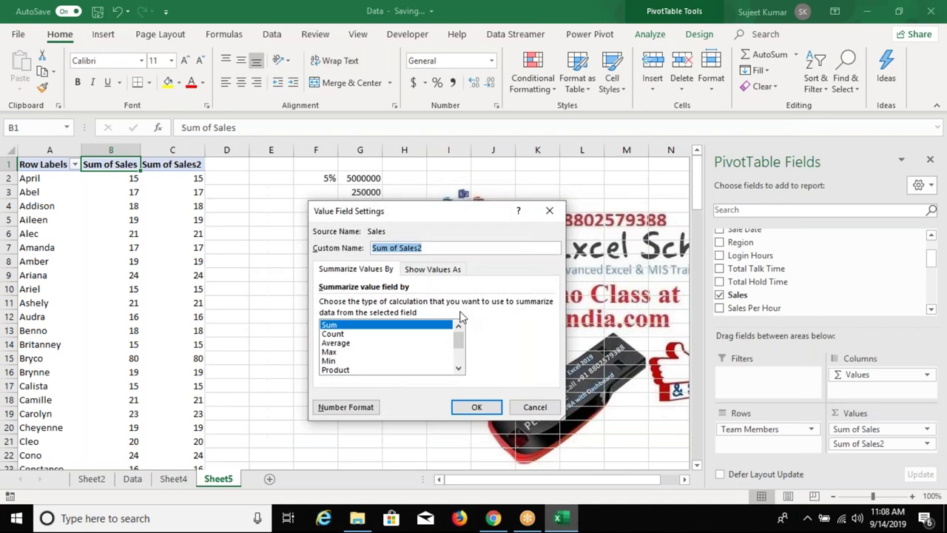
click(433, 269)
click(379, 273)
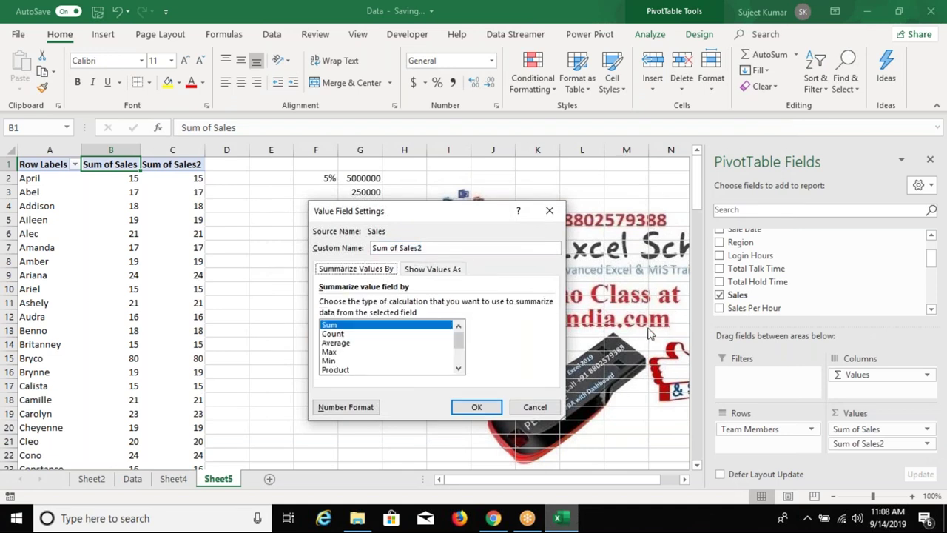
key(Escape)
Show Sum of Sales2 as % of Column Total and check the column's bottom
click(926, 444)
click(878, 429)
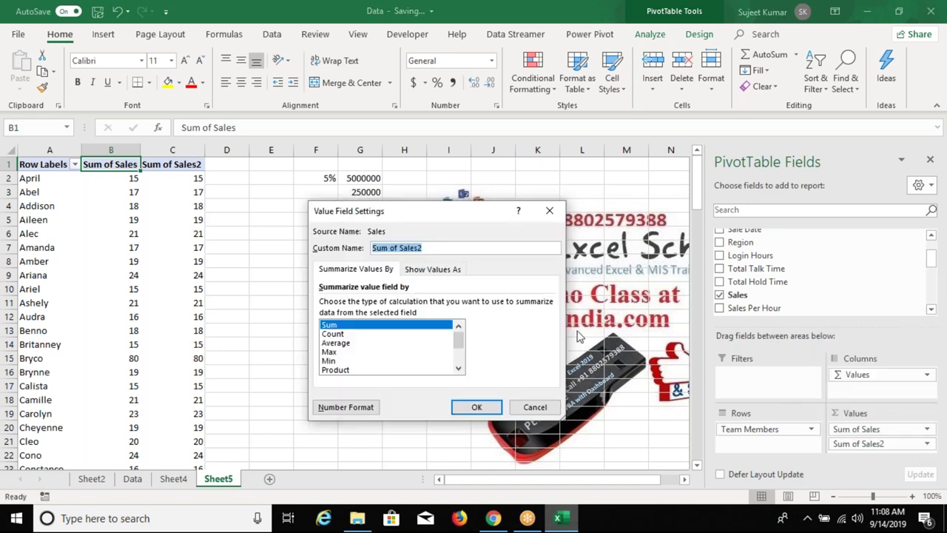
click(441, 273)
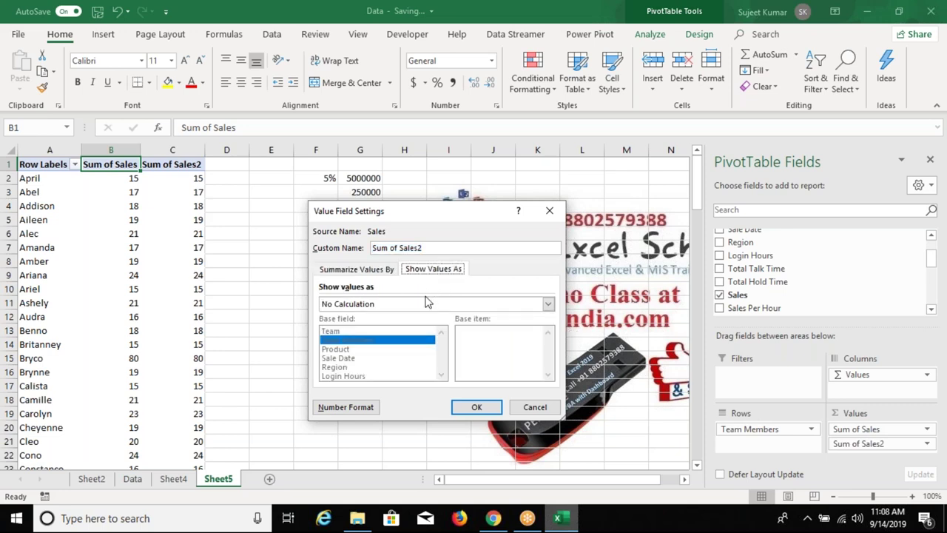
click(426, 304)
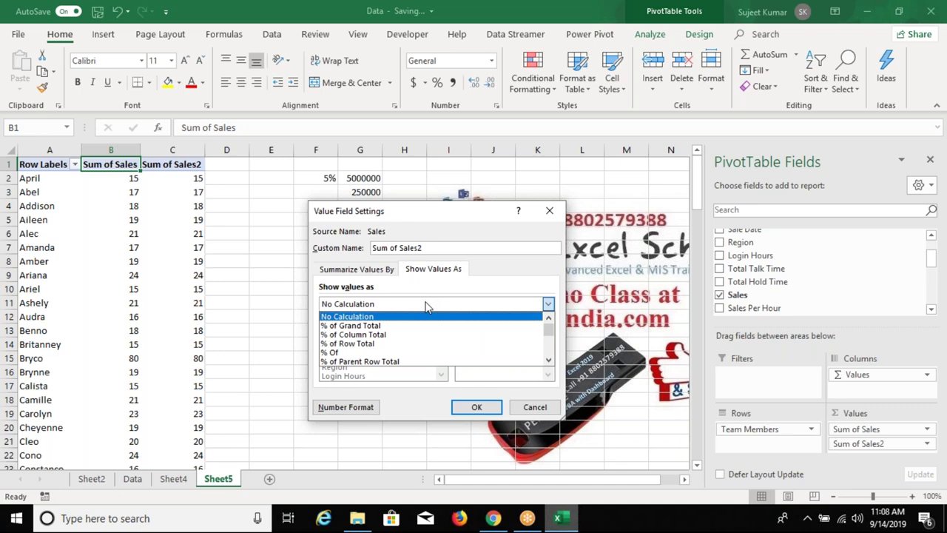
key(Down)
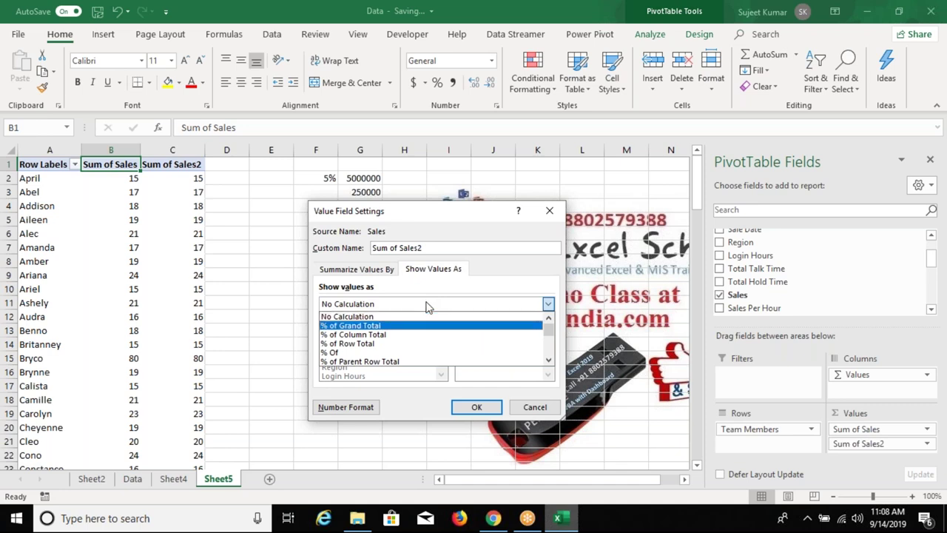
key(Down)
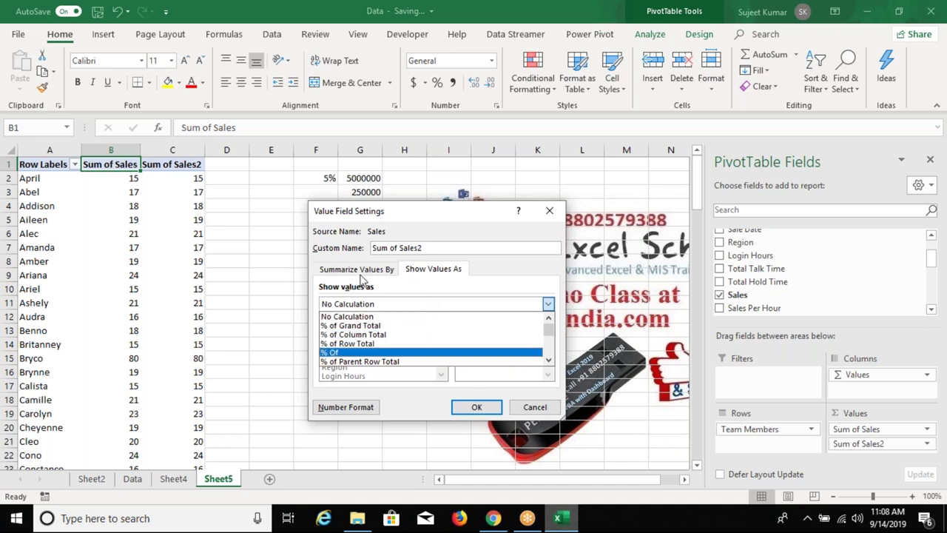
click(367, 334)
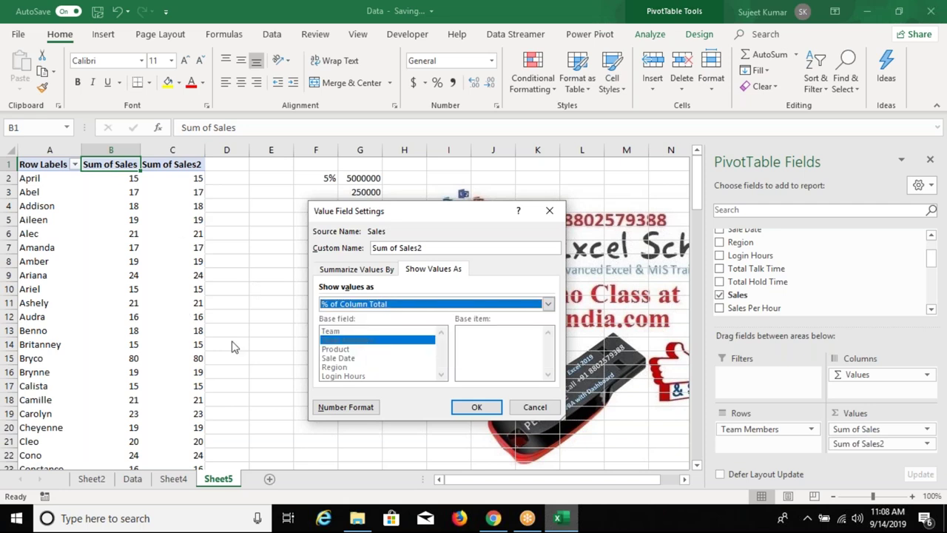
click(465, 411)
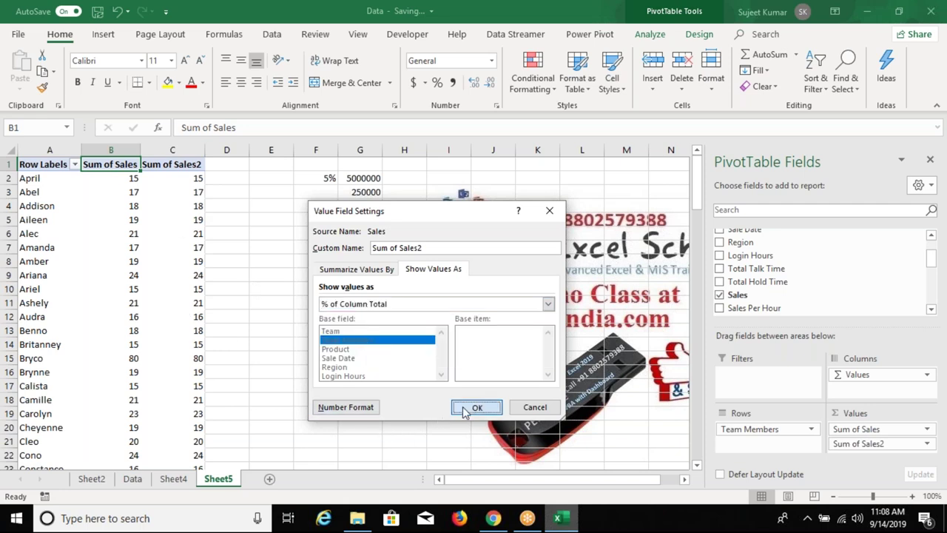
click(192, 261)
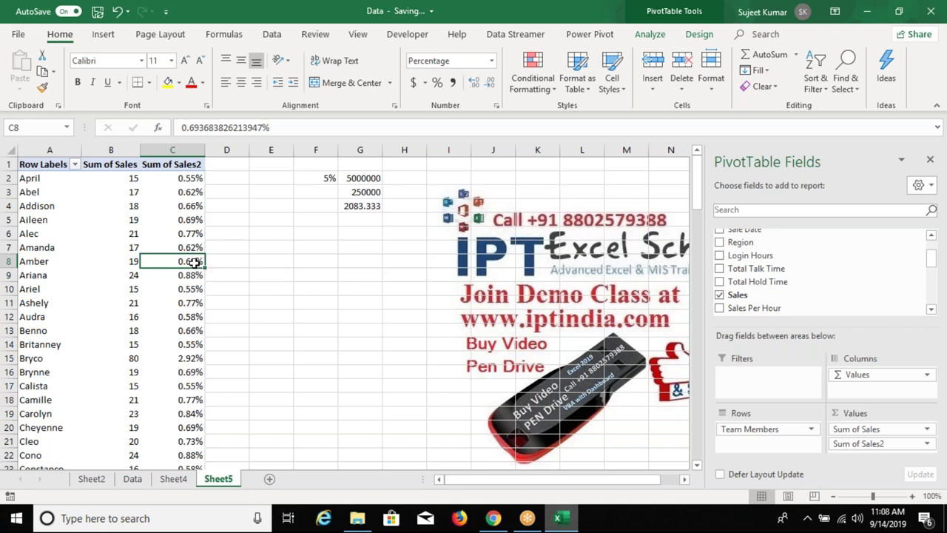
key(ctrl+Down)
key(ctrl+Up)
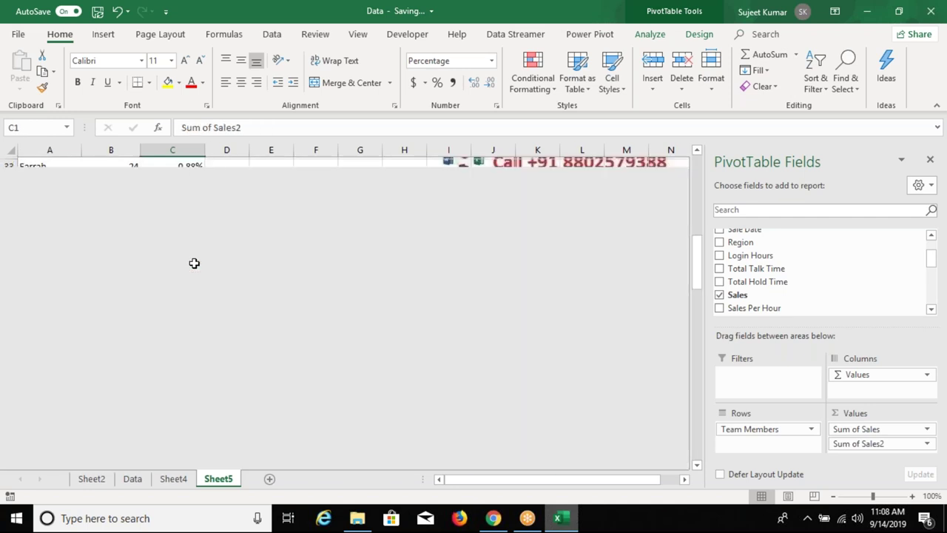
key(Down)
key(Down)
key(Down)
key(Down)
key(Down)
key(Down)
key(Down)
key(Down)
key(ctrl+Down)
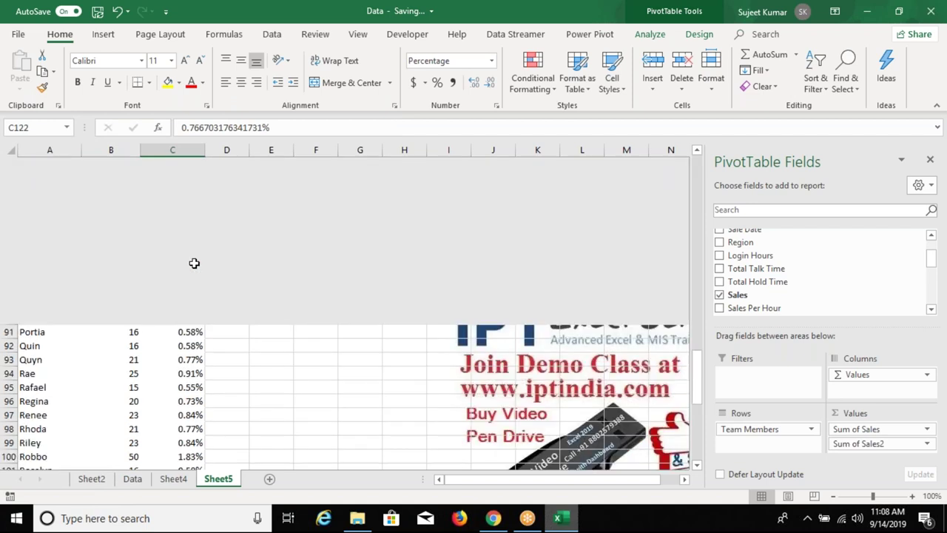
key(ctrl+Up)
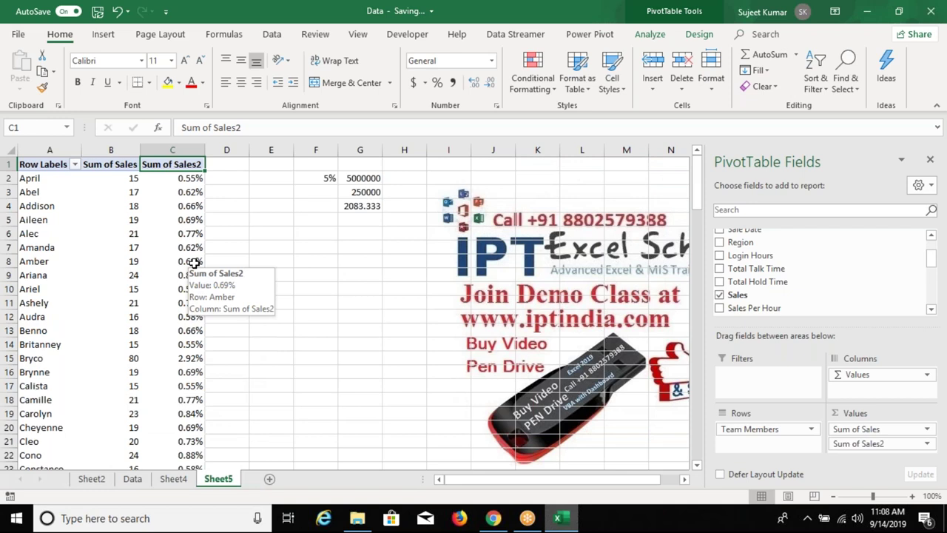
key(Down)
key(Down)
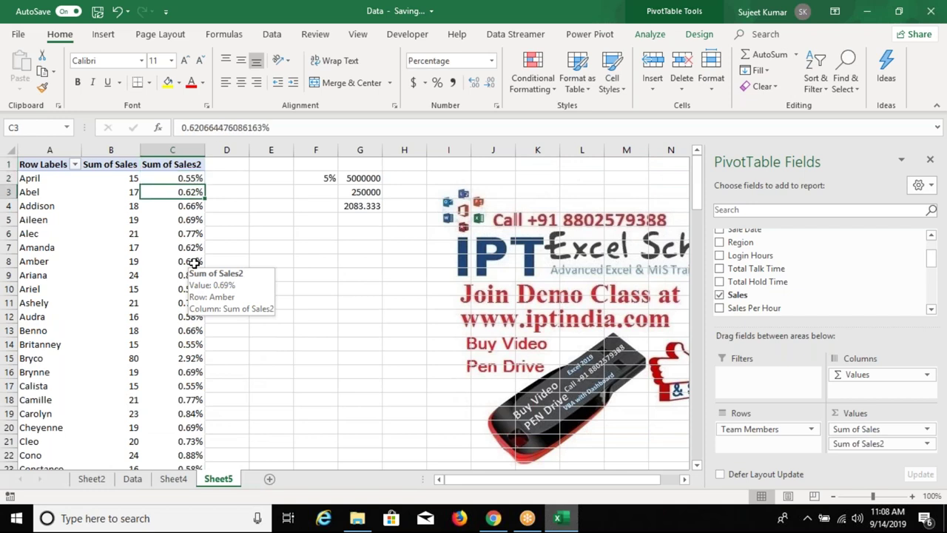
key(ctrl+Down)
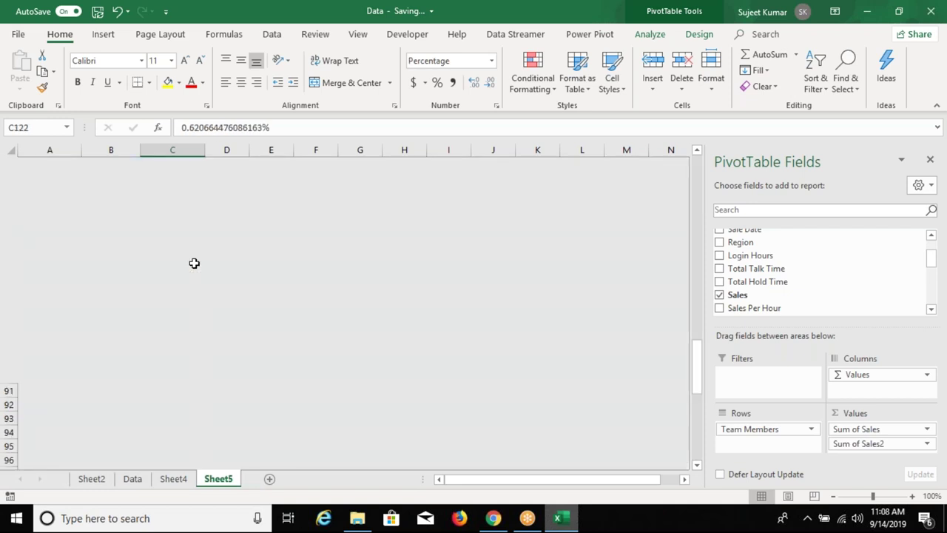
key(ctrl+Up)
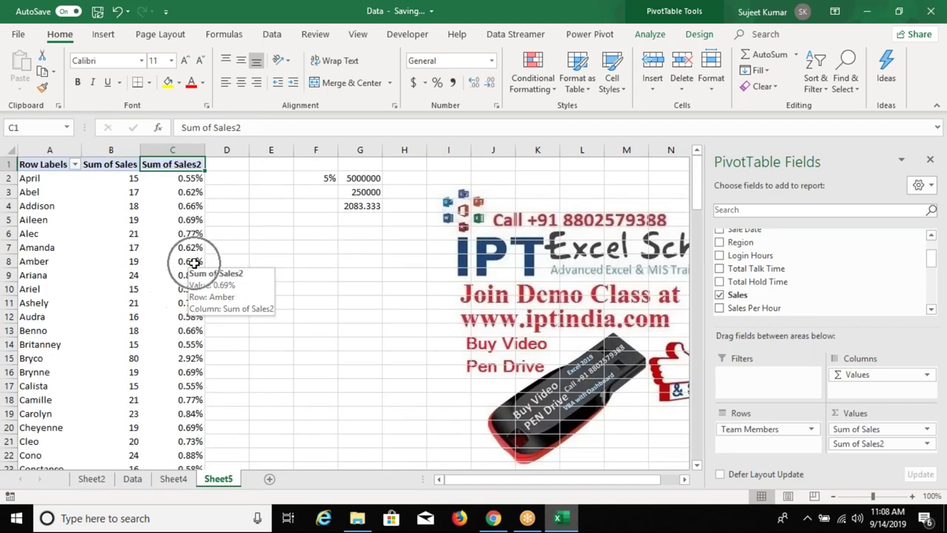
key(Left)
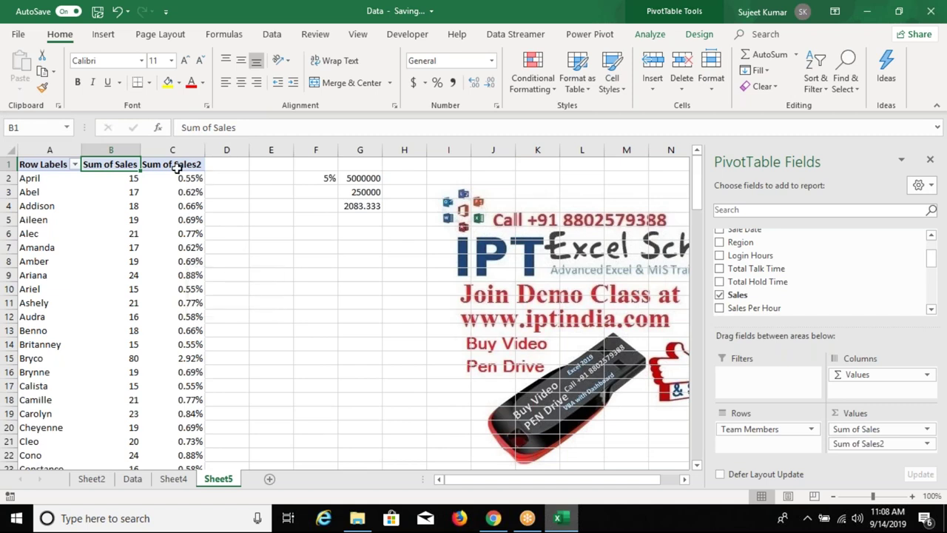
key(Right)
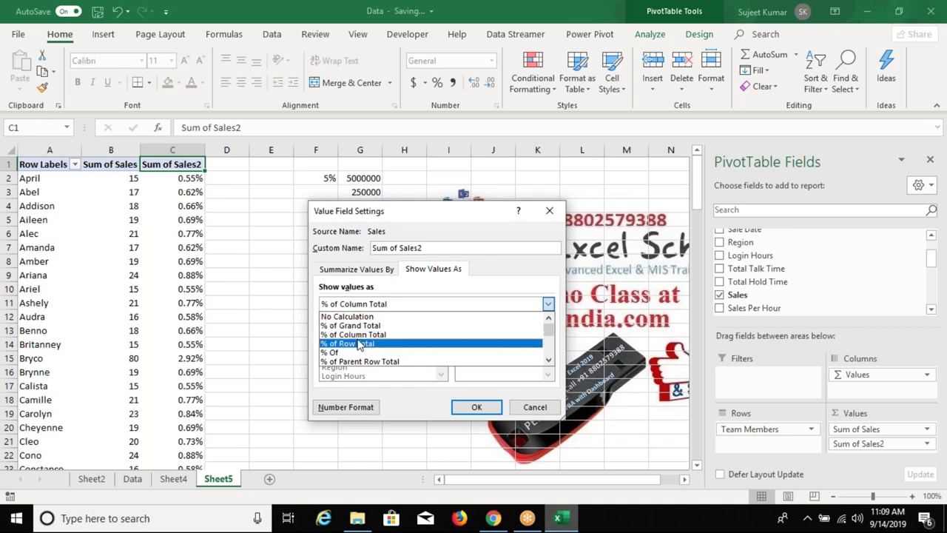
click(359, 345)
key(Return)
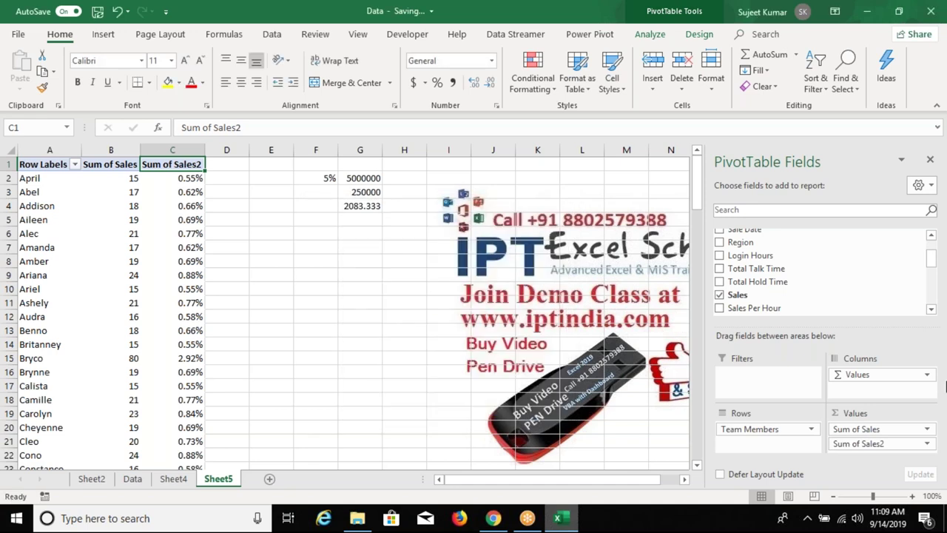
Replace Team Members with Region in rows, drop Sum of Sales2, and put Team in columns
mouse_move(779, 430)
mouse_down()
mouse_move(774, 388)
mouse_move(807, 288)
mouse_up()
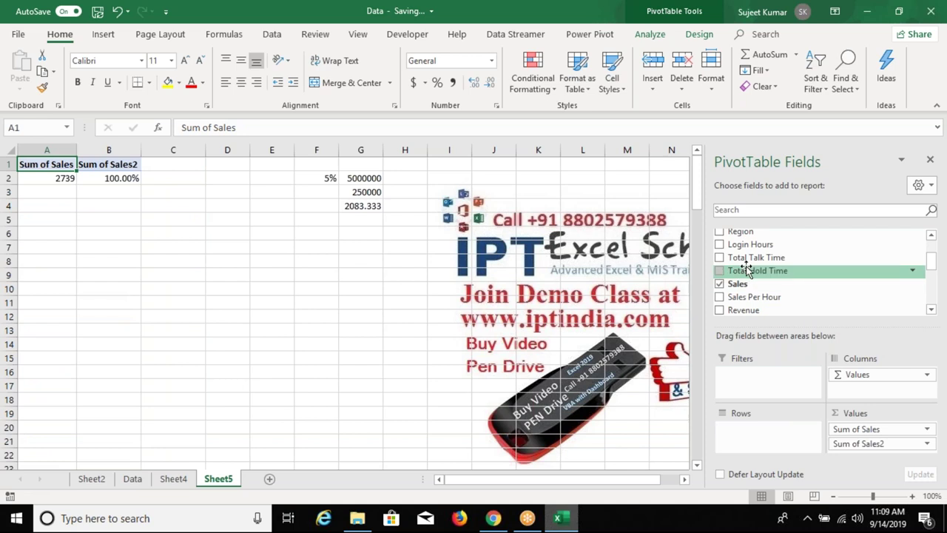
mouse_move(740, 232)
mouse_down()
mouse_move(762, 329)
mouse_move(765, 433)
mouse_up()
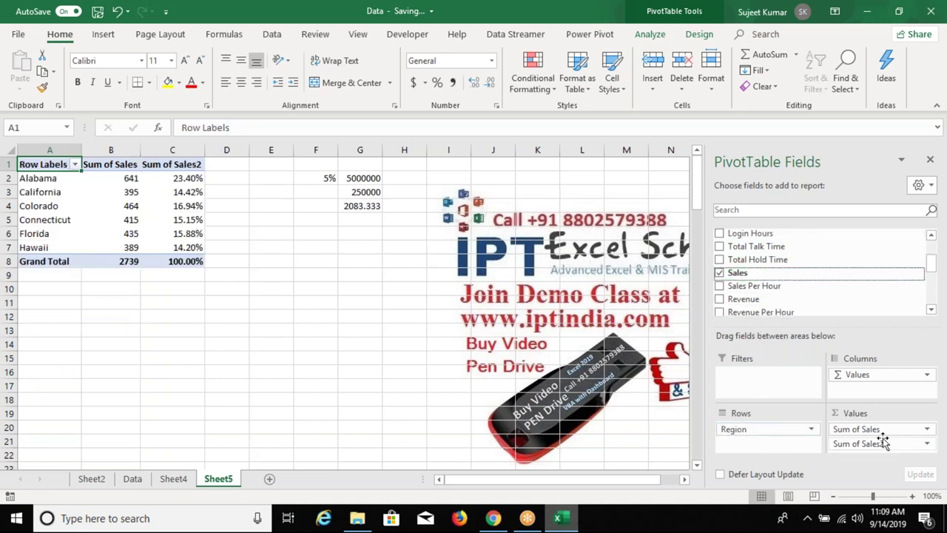
mouse_move(877, 430)
mouse_down()
mouse_move(851, 295)
mouse_move(878, 440)
mouse_move(851, 278)
mouse_up()
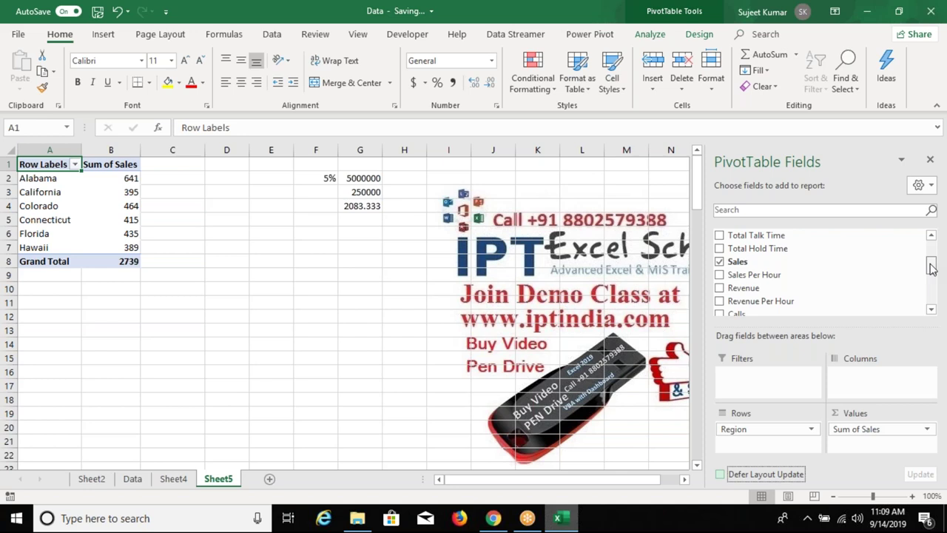
drag(932, 268, 932, 239)
drag(755, 235, 870, 411)
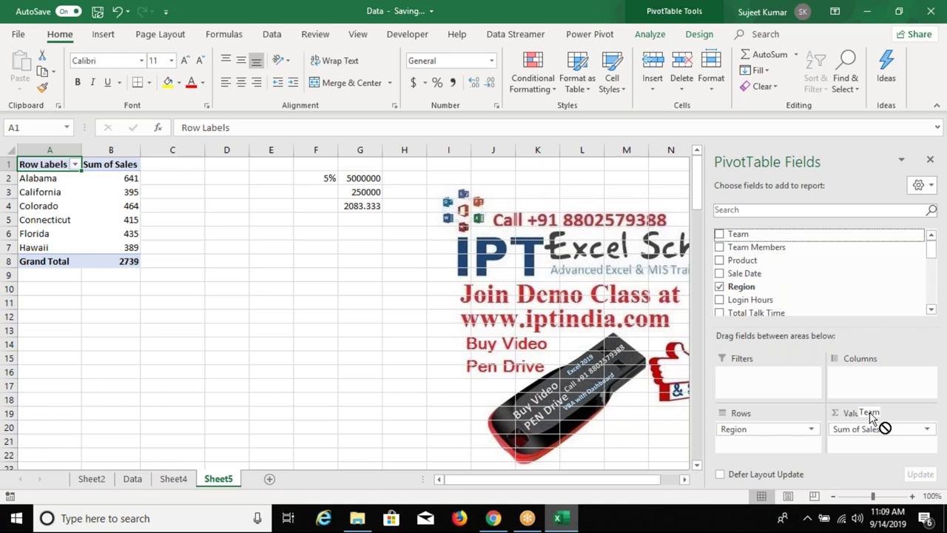
drag(870, 415, 881, 377)
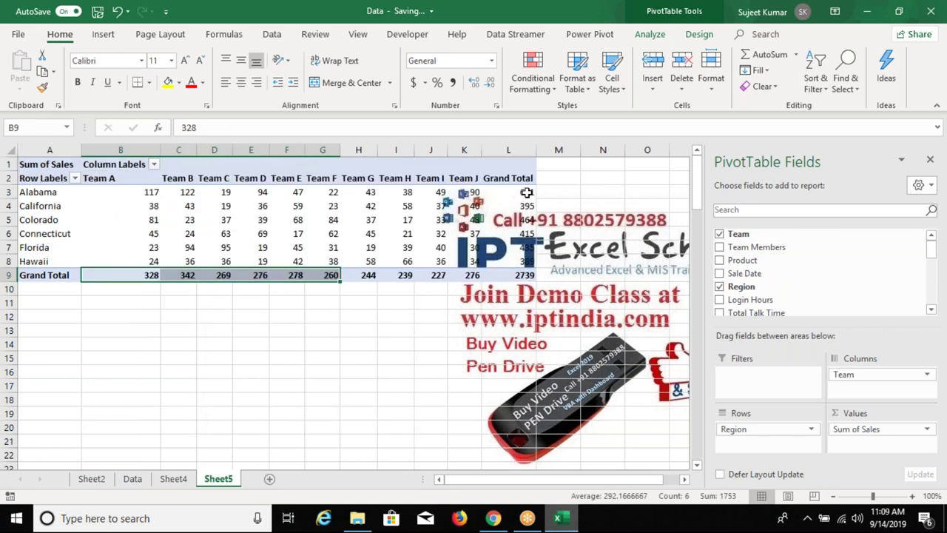
Select the Region-by-Team sales figures and display them as % of Grand Total
key(ctrl+Right)
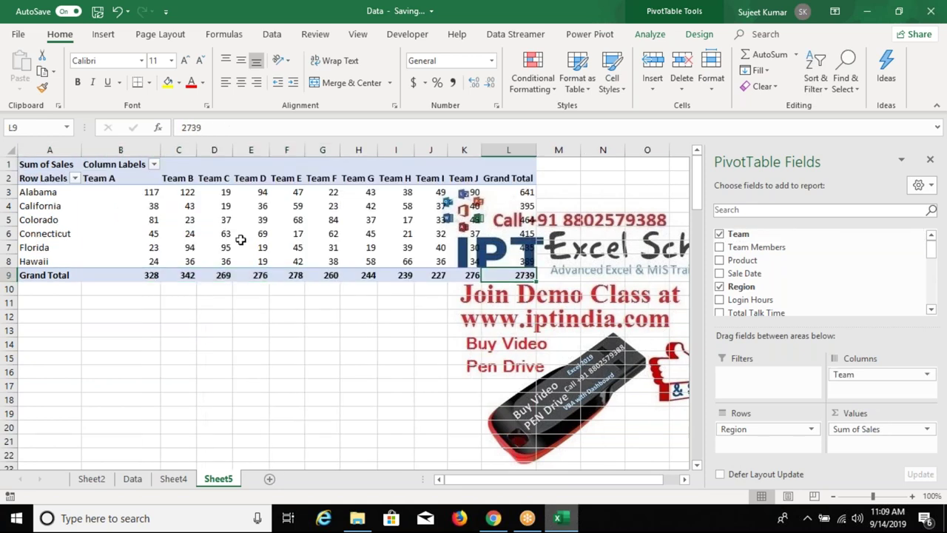
mouse_move(464, 261)
mouse_down()
mouse_move(136, 172)
mouse_move(163, 206)
mouse_up()
click(398, 305)
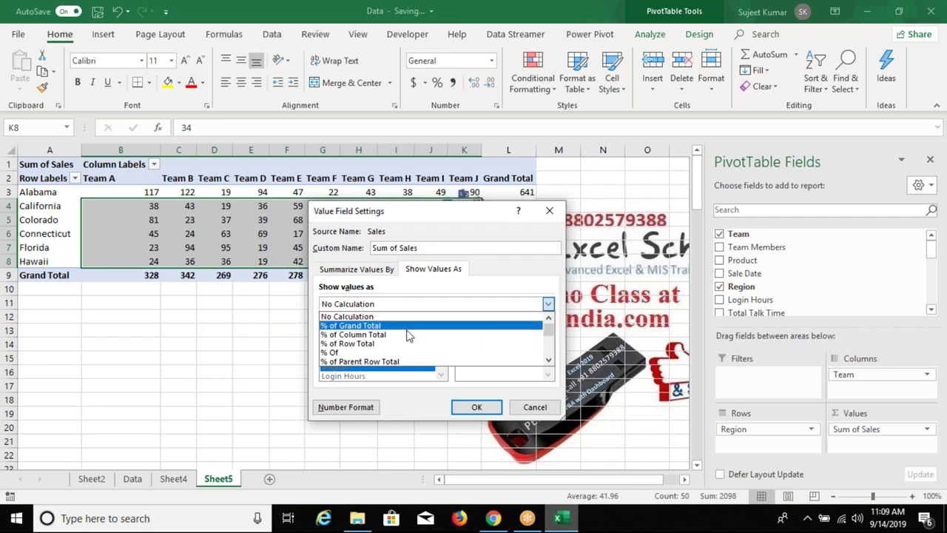
click(400, 353)
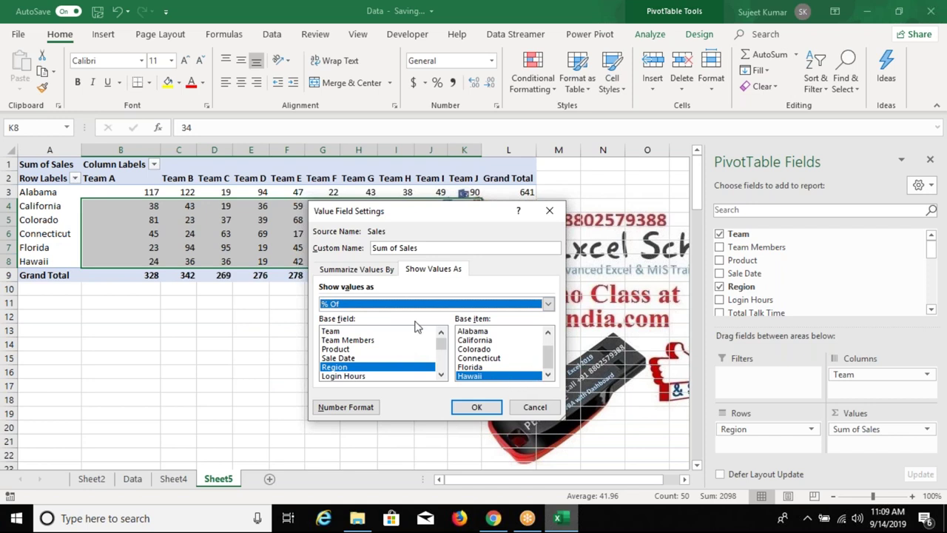
click(400, 304)
click(392, 325)
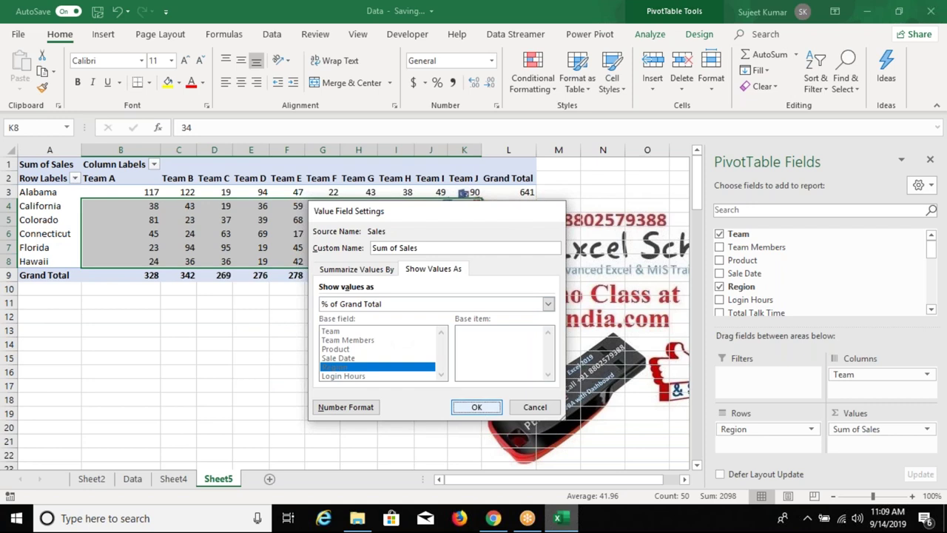
click(477, 407)
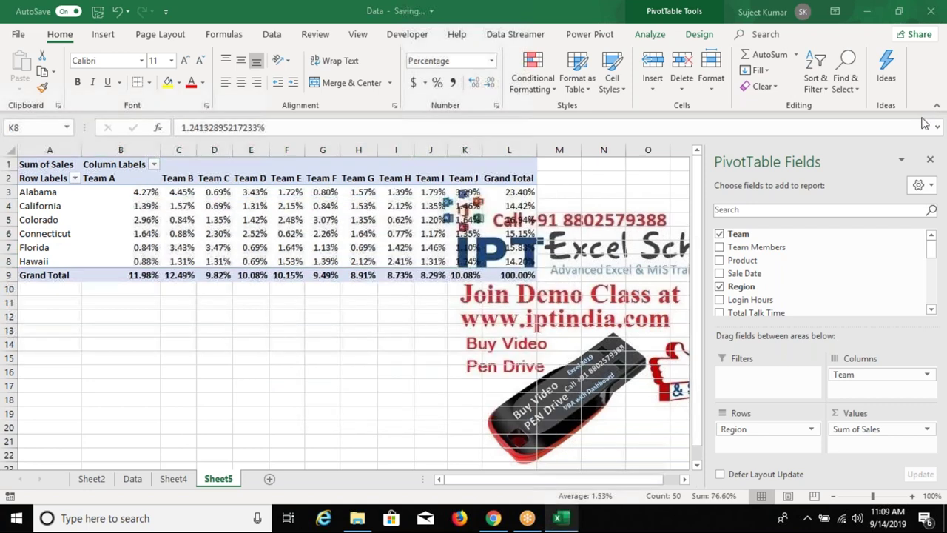
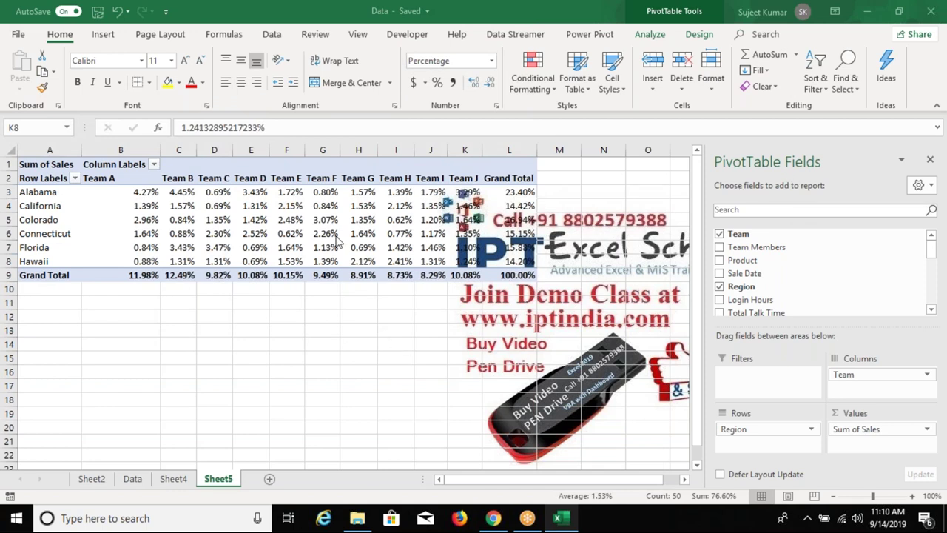
Show the Sum of Sales values as % of Row Total
shift+click(120, 206)
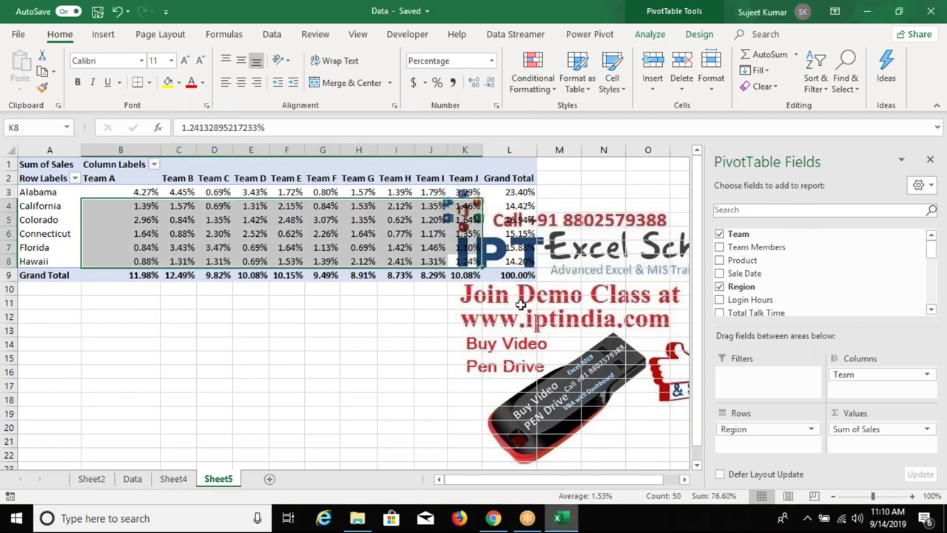
click(927, 429)
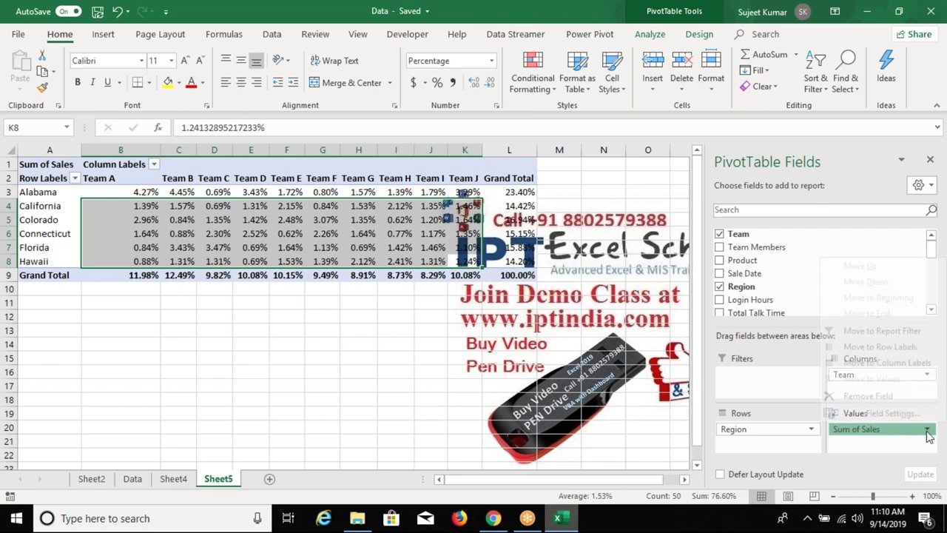
click(927, 429)
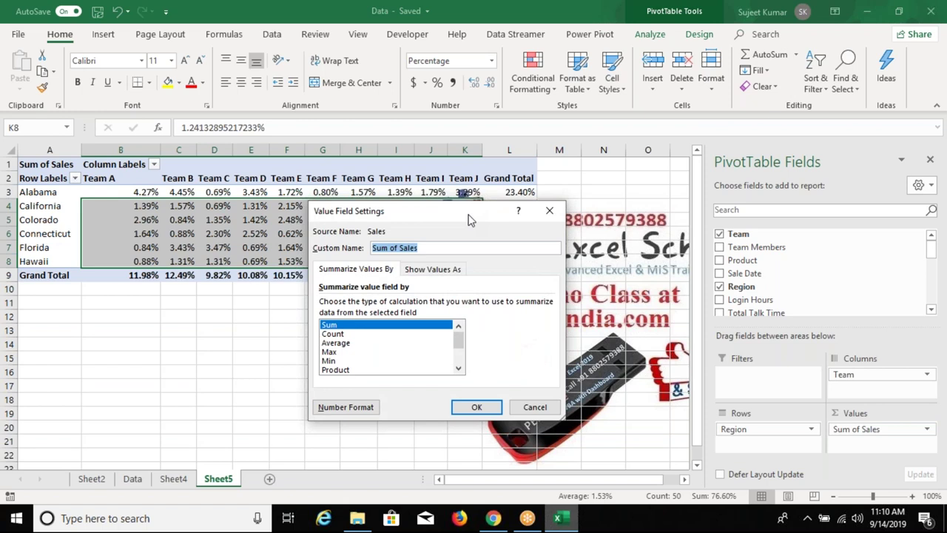
click(403, 353)
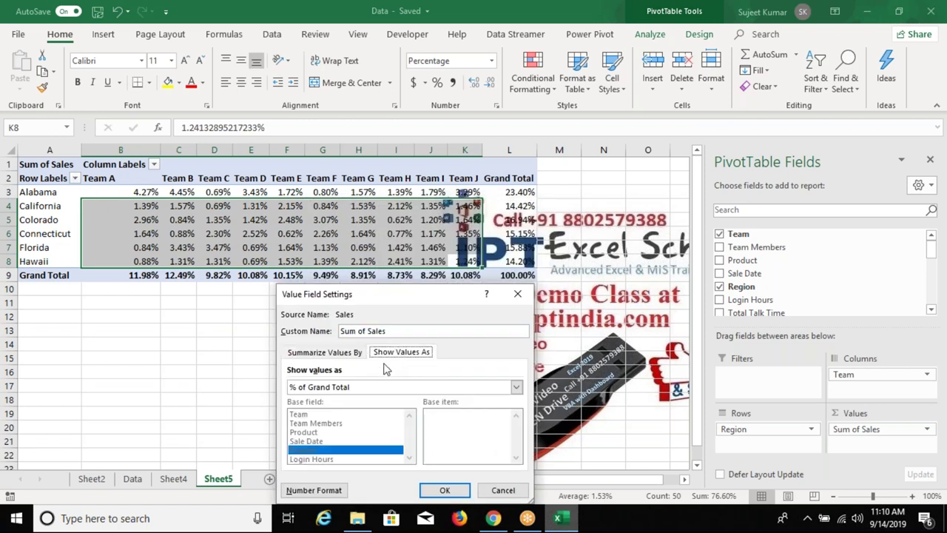
click(357, 387)
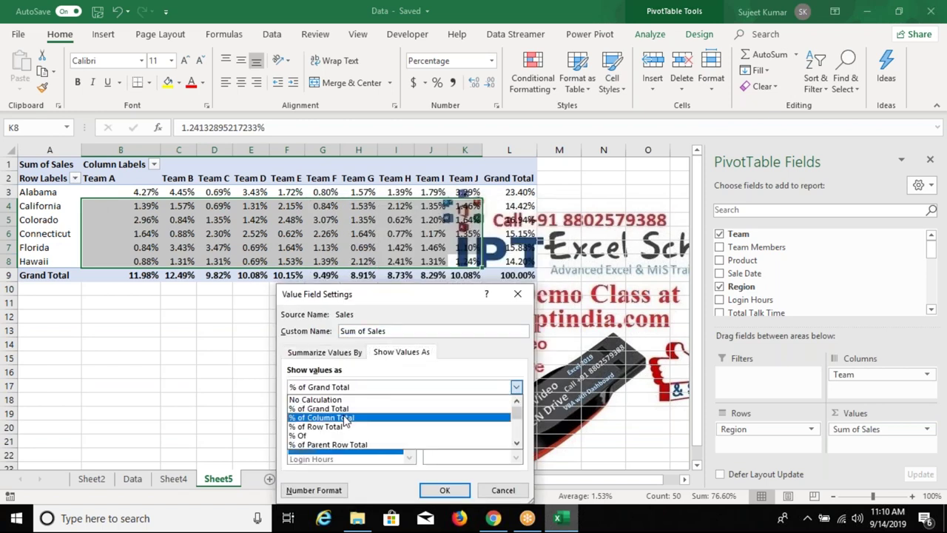
click(338, 427)
click(442, 491)
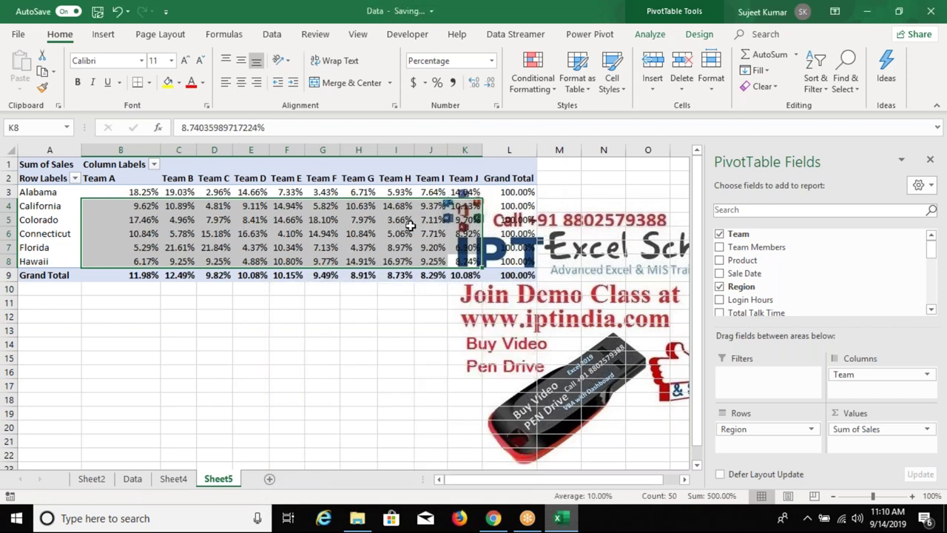
Switch Sum of Sales back to No Calculation to show raw sums
click(927, 429)
click(892, 412)
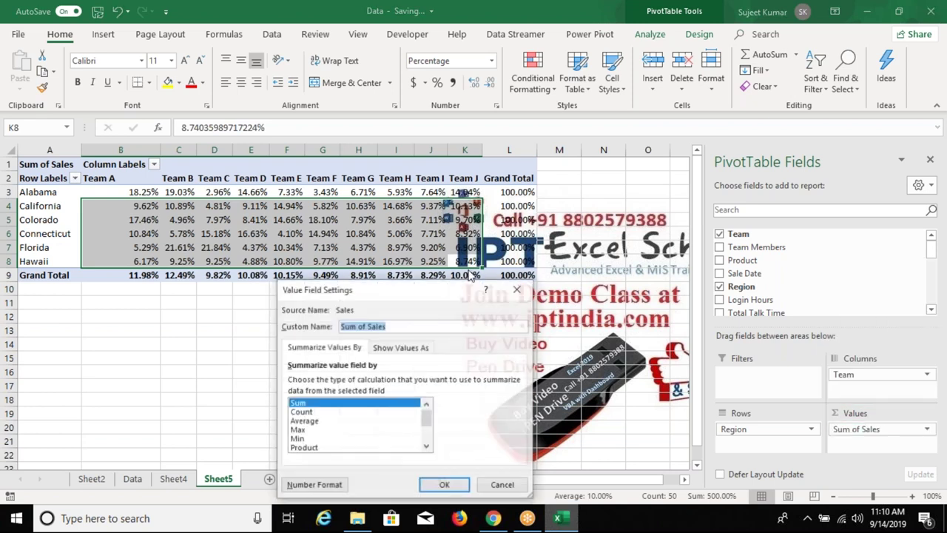
click(401, 347)
click(421, 381)
click(353, 396)
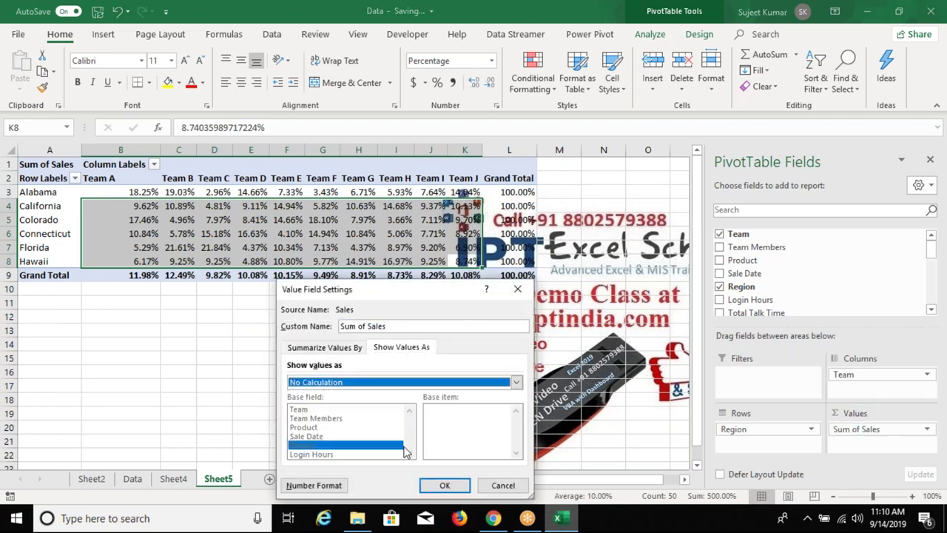
click(444, 486)
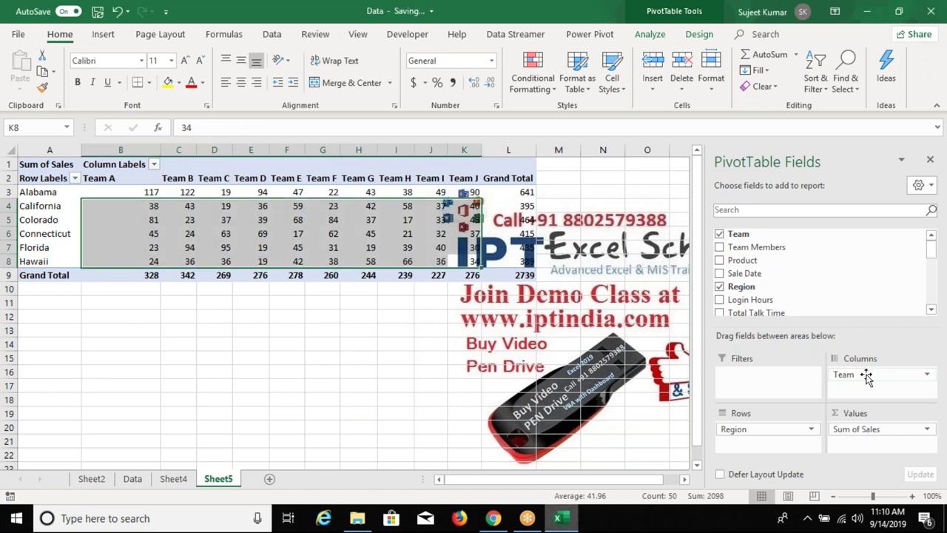
Remove Team from the pivot so only Sales per Region remains, totalling 2739
drag(866, 377, 820, 294)
drag(40, 191, 59, 247)
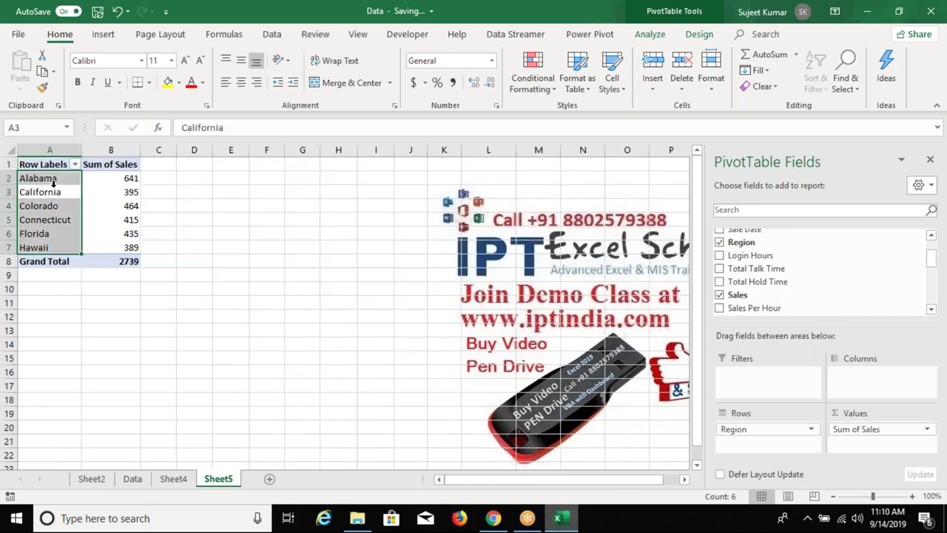
click(58, 247)
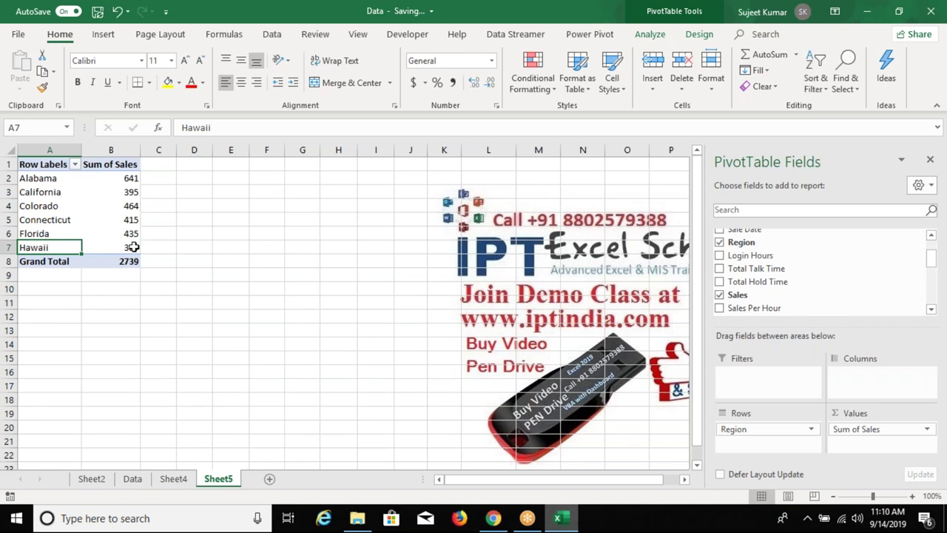
drag(134, 247, 130, 233)
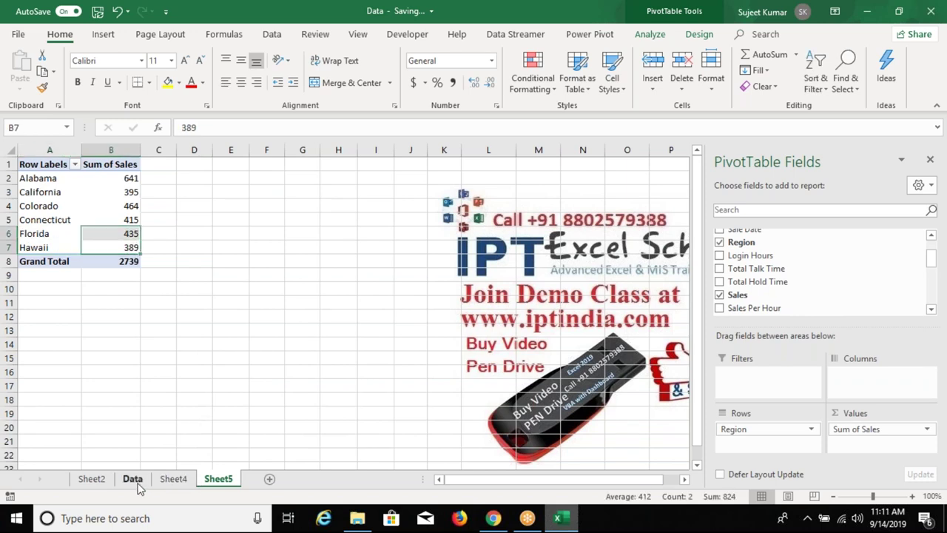
On the Data sheet, enter Target in A122 and fill it across to E122
click(134, 479)
scroll(34, 340, down, 20)
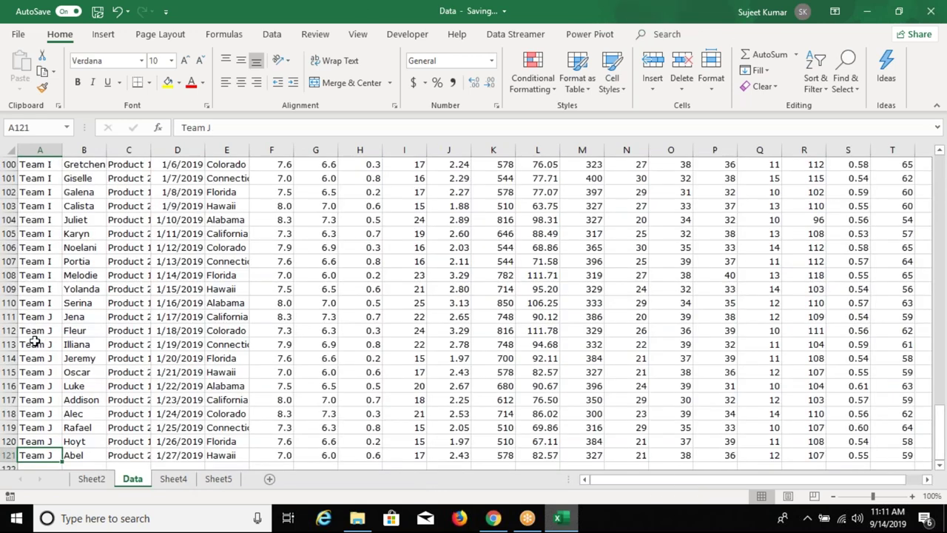
key(Down)
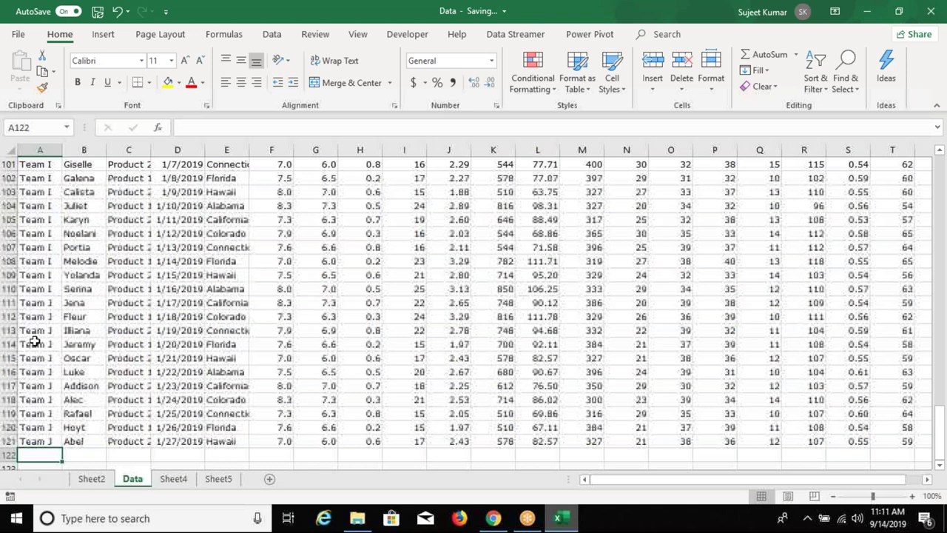
text(Target)
key(Tab)
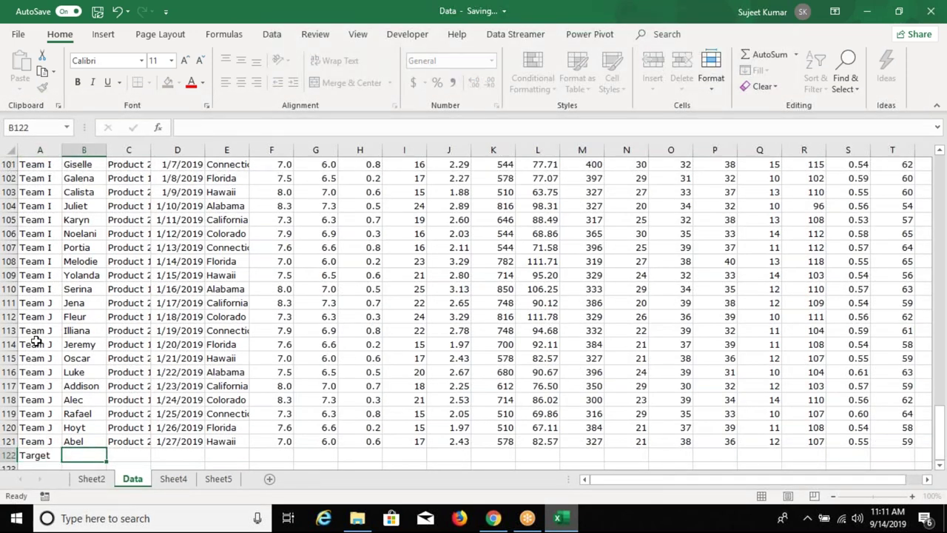
key(Left)
key(shift+Right)
key(shift+Right)
key(shift+Right)
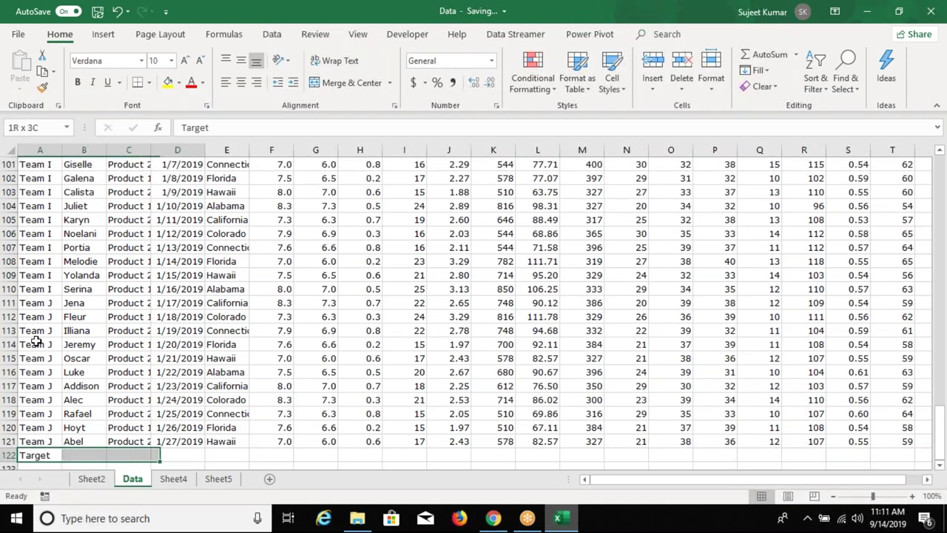
key(shift+Right)
key(ctrl+r)
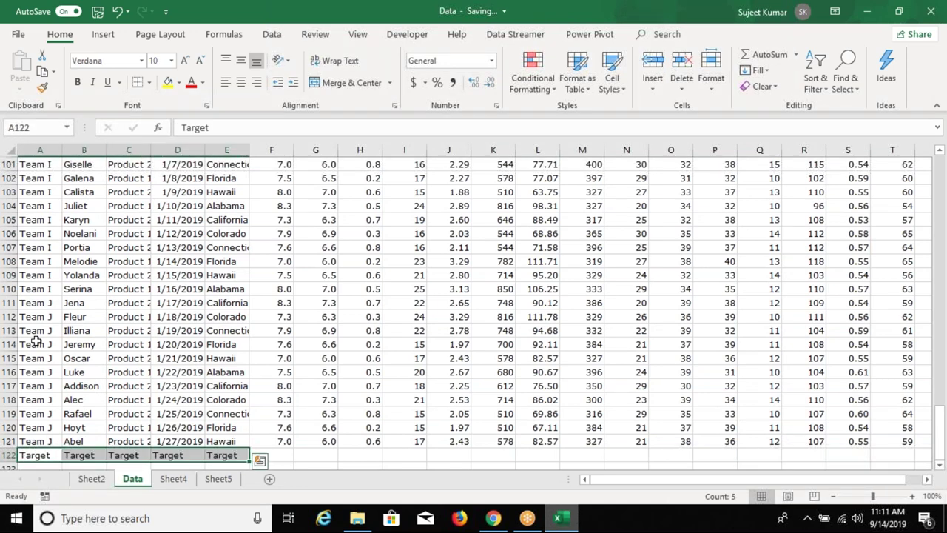
Look through the Sheet2 and Sheet4 pivots, ending on the Sheet5 Region pivot
click(92, 481)
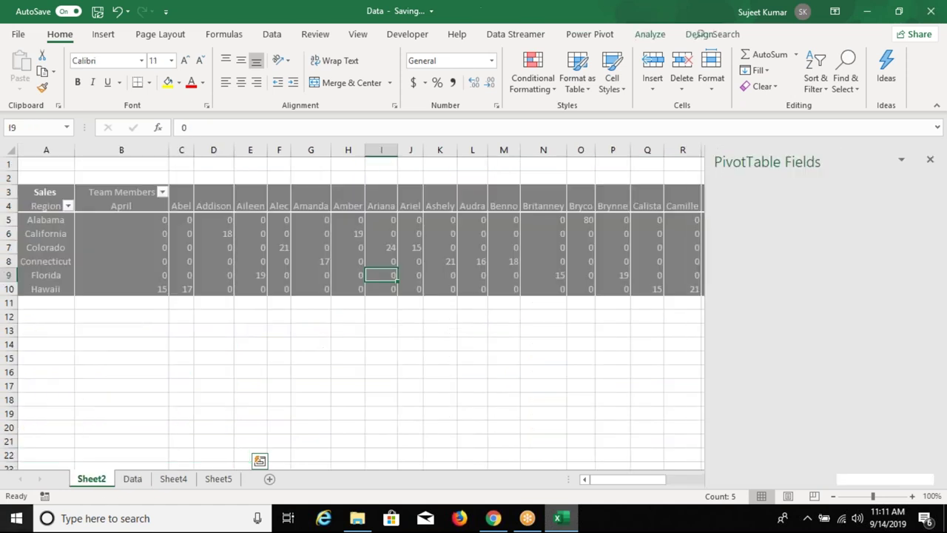
click(134, 480)
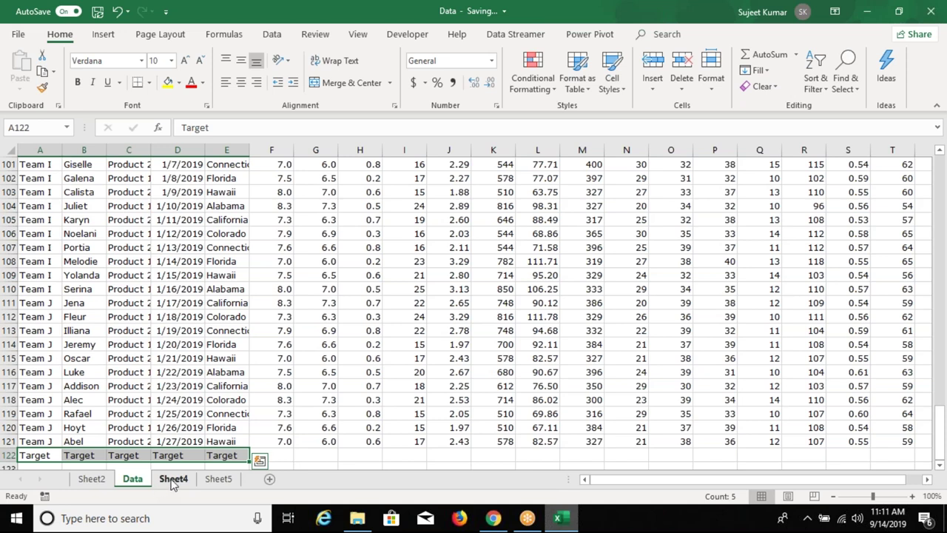
click(173, 479)
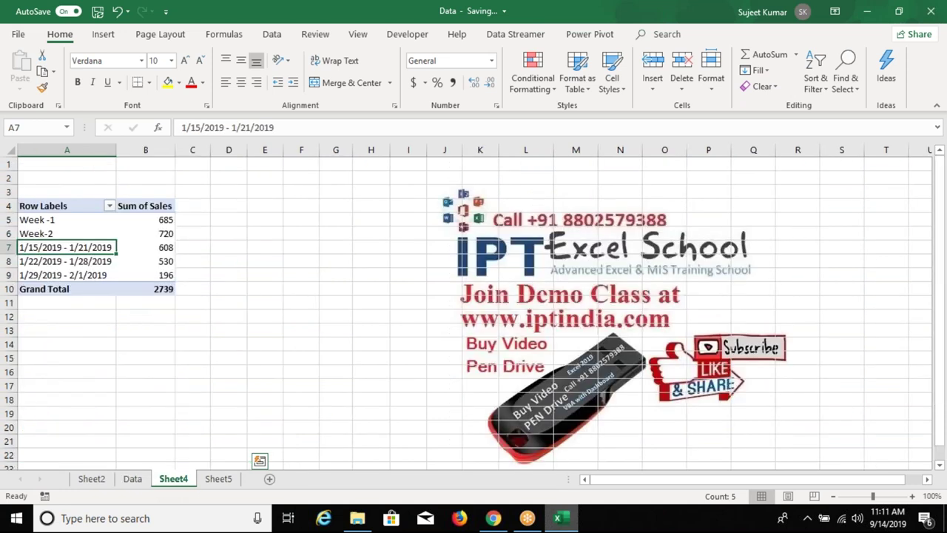
click(111, 479)
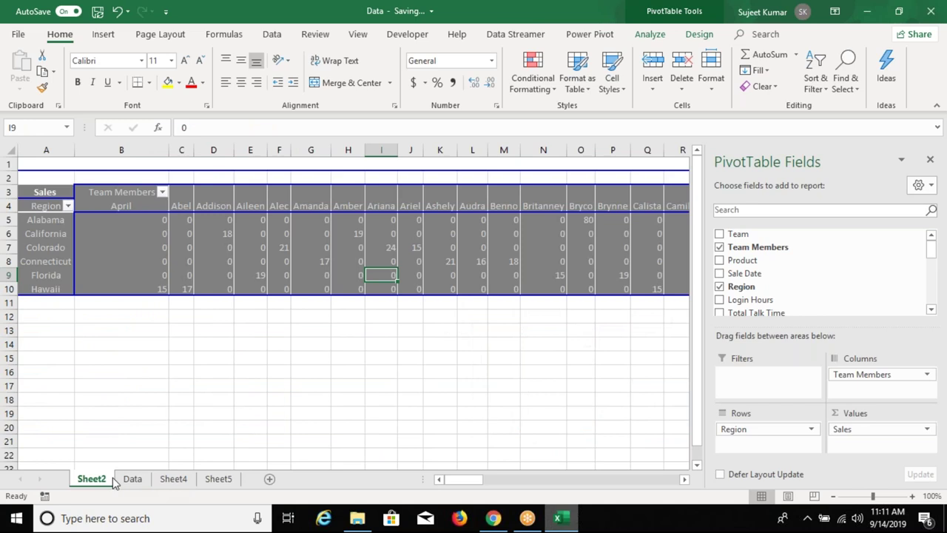
click(218, 480)
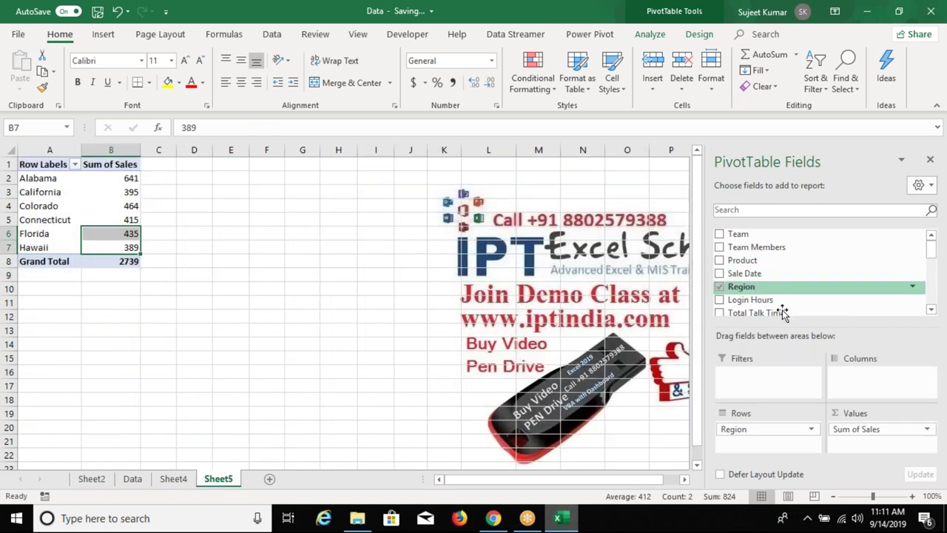
Add Product to the pivot columns and Sales as a second value field
click(931, 311)
click(931, 311)
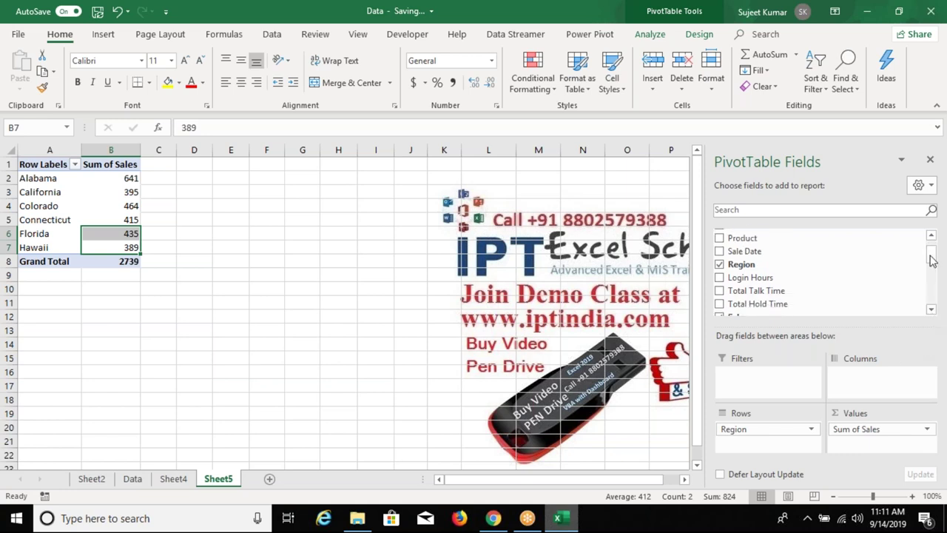
drag(753, 238, 851, 374)
scroll(814, 274, down, 1)
drag(737, 294, 863, 446)
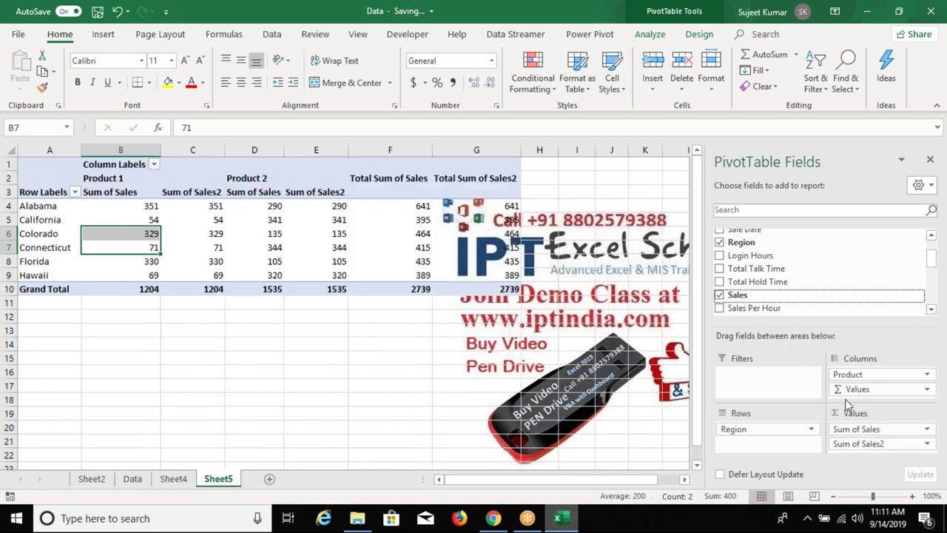
click(388, 178)
click(390, 172)
click(469, 161)
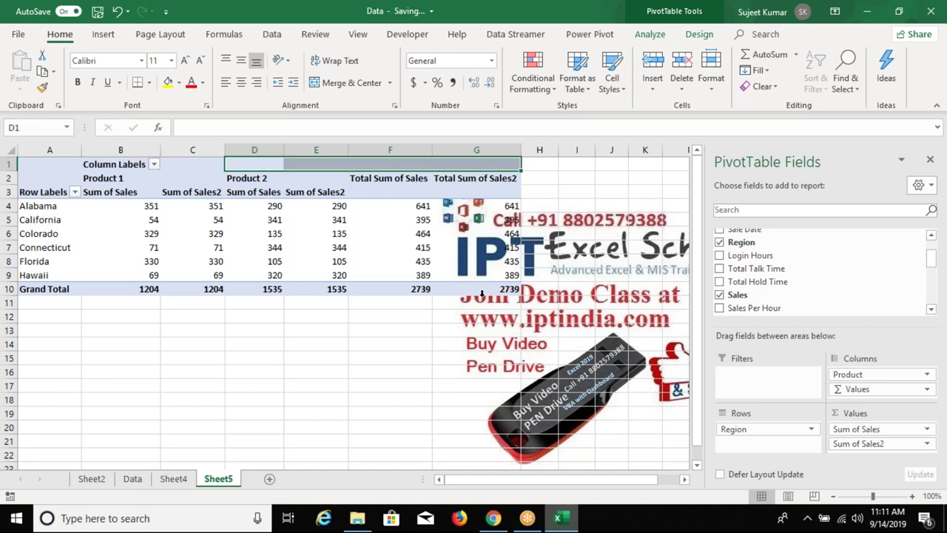
Show Sum of Sales2 as % of Grand Total, giving 43.96% and 56.04%
click(909, 443)
click(908, 433)
click(400, 347)
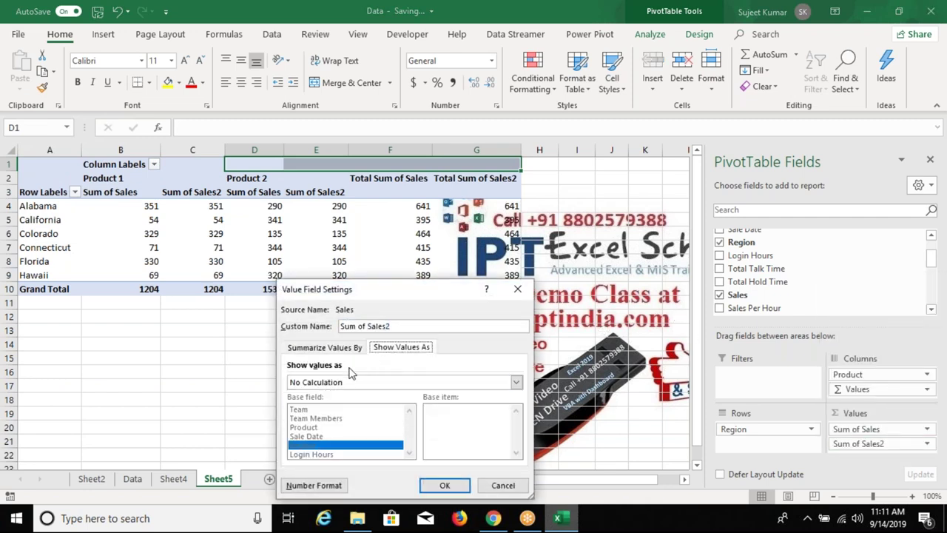
click(348, 382)
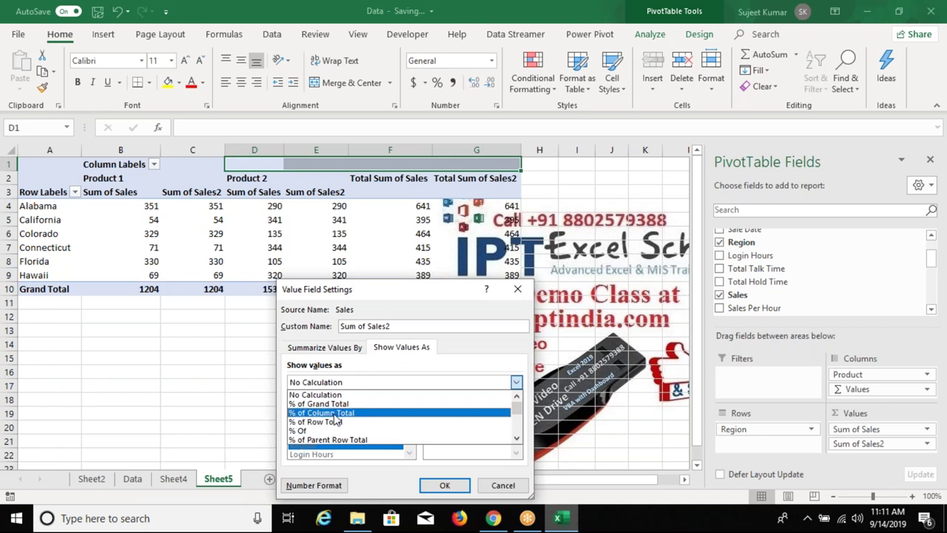
click(336, 404)
click(445, 486)
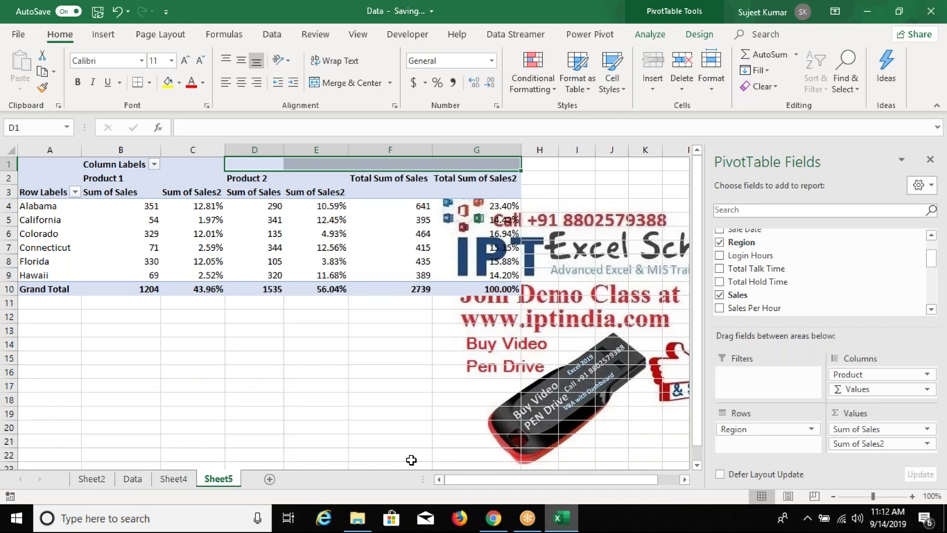
drag(482, 288, 481, 261)
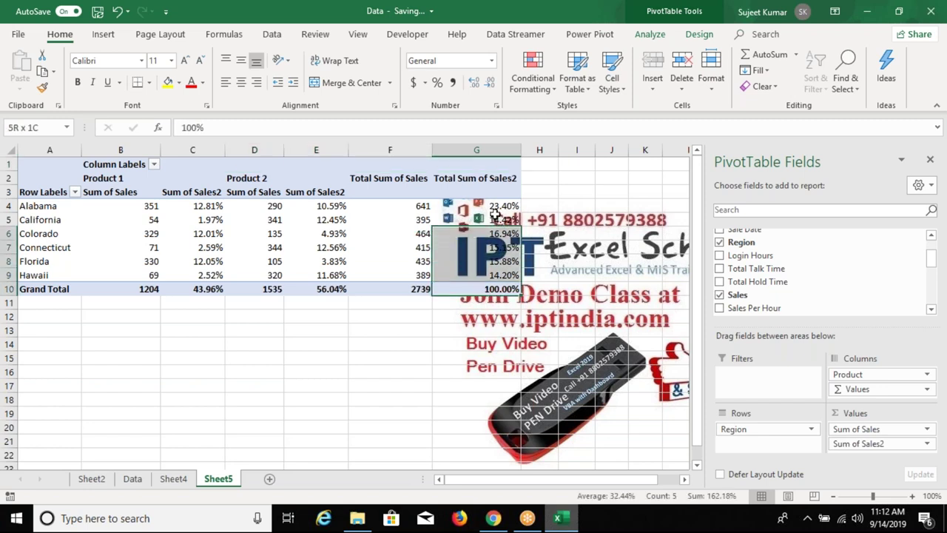
drag(423, 205, 414, 290)
click(412, 291)
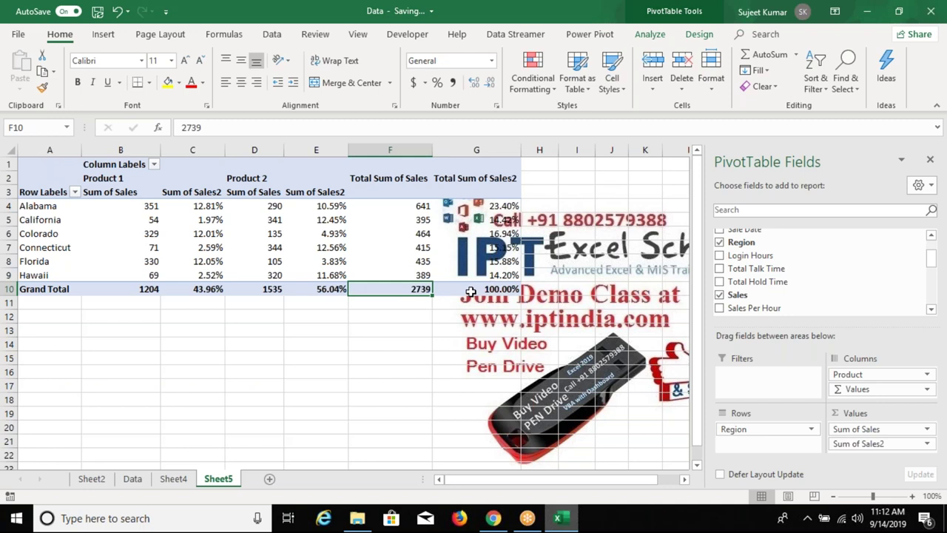
key(Right)
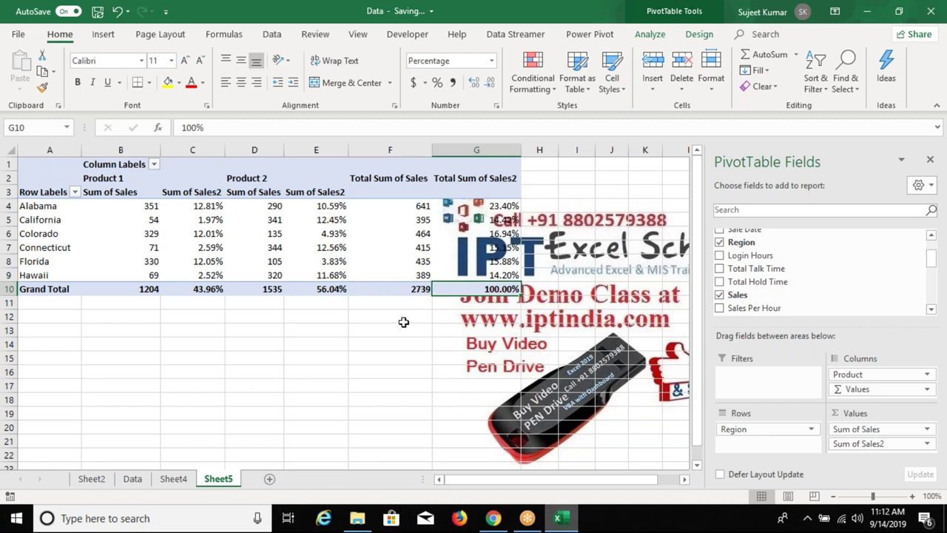
mouse_move(418, 293)
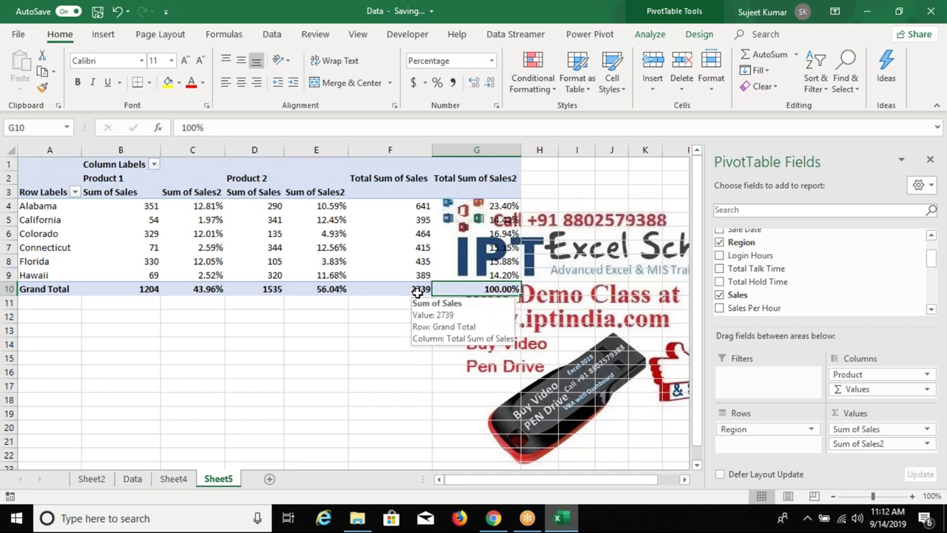
drag(418, 293, 428, 208)
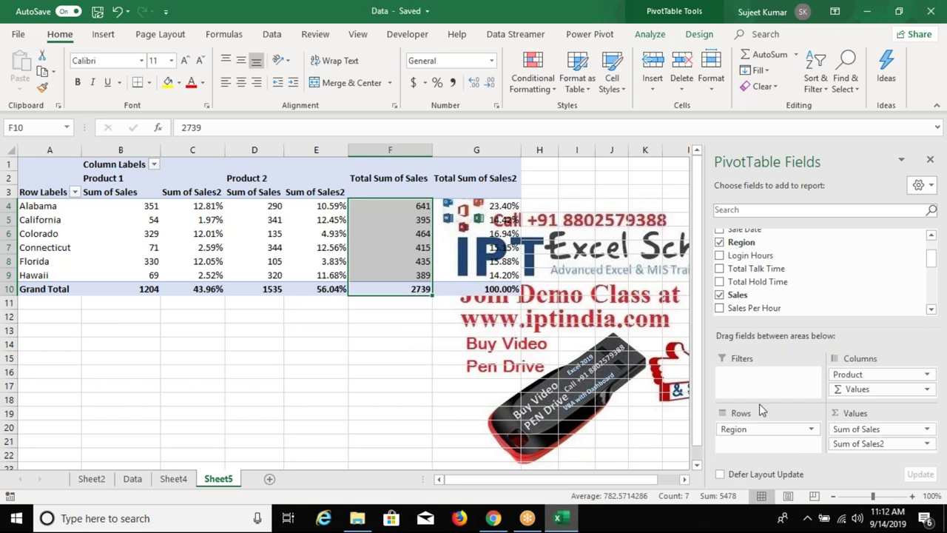
click(500, 293)
drag(123, 207, 123, 275)
drag(255, 206, 269, 258)
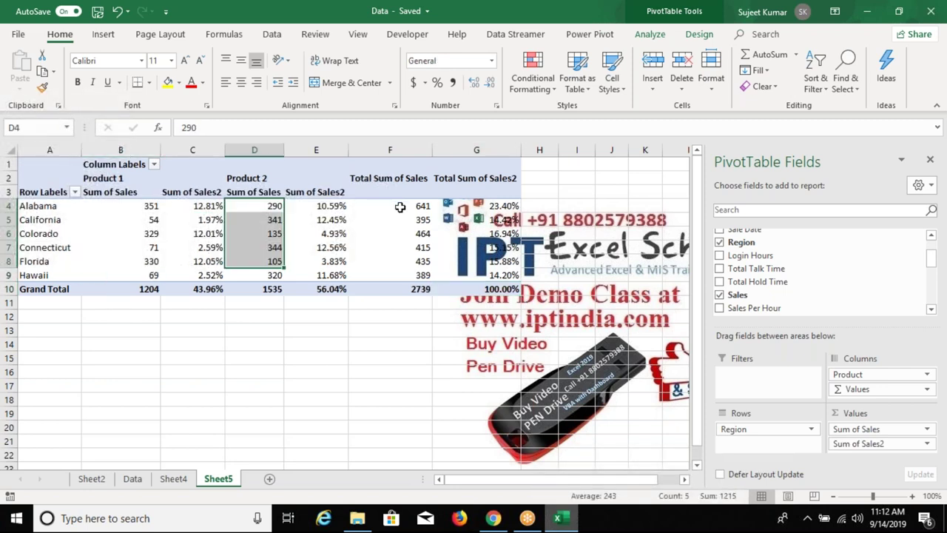
drag(397, 206, 401, 264)
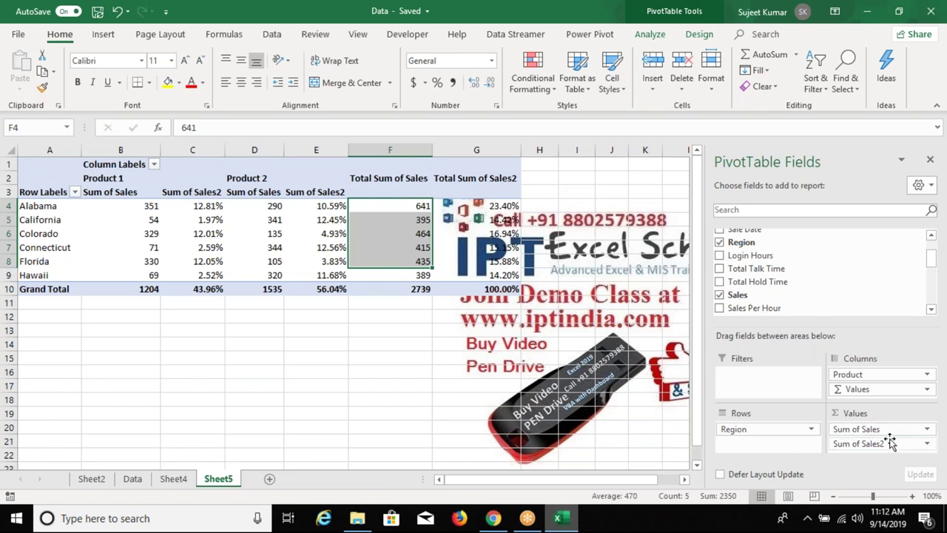
click(919, 311)
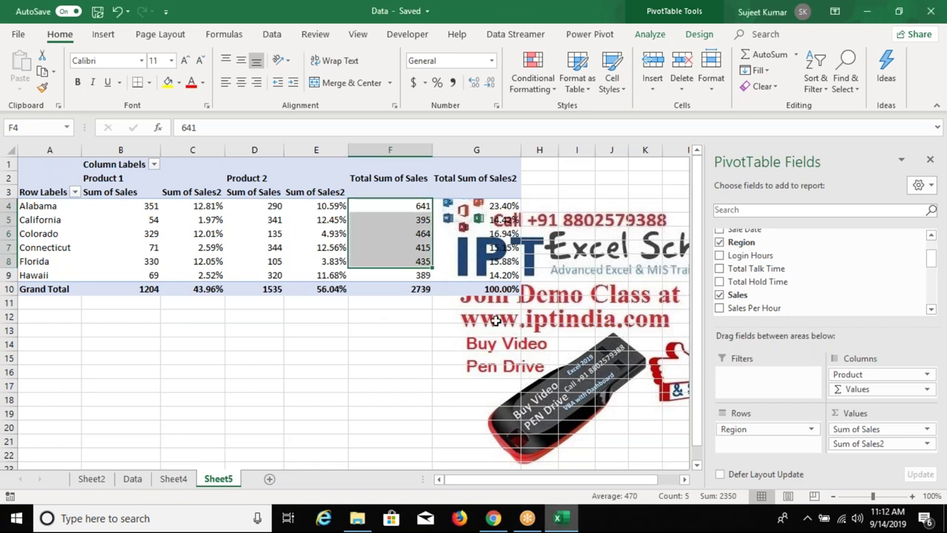
click(149, 210)
drag(152, 247, 148, 261)
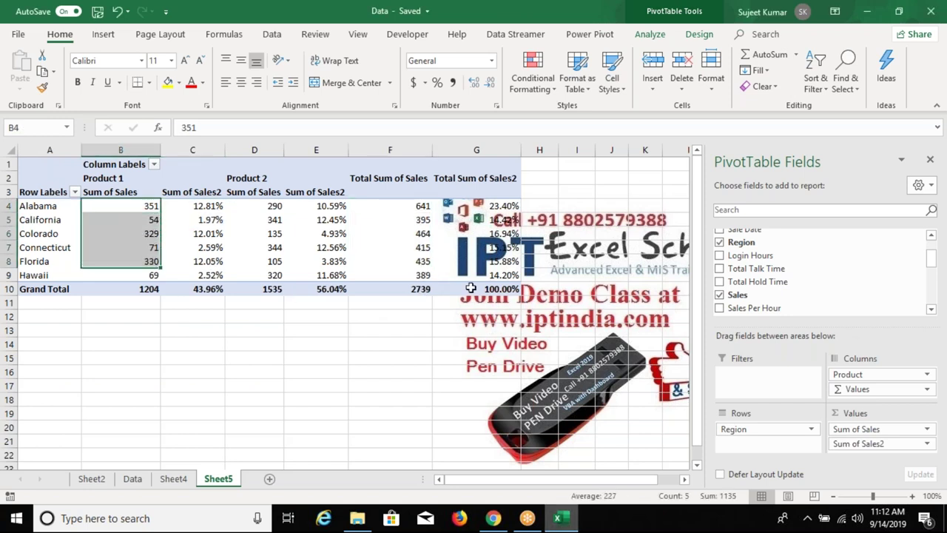
click(417, 289)
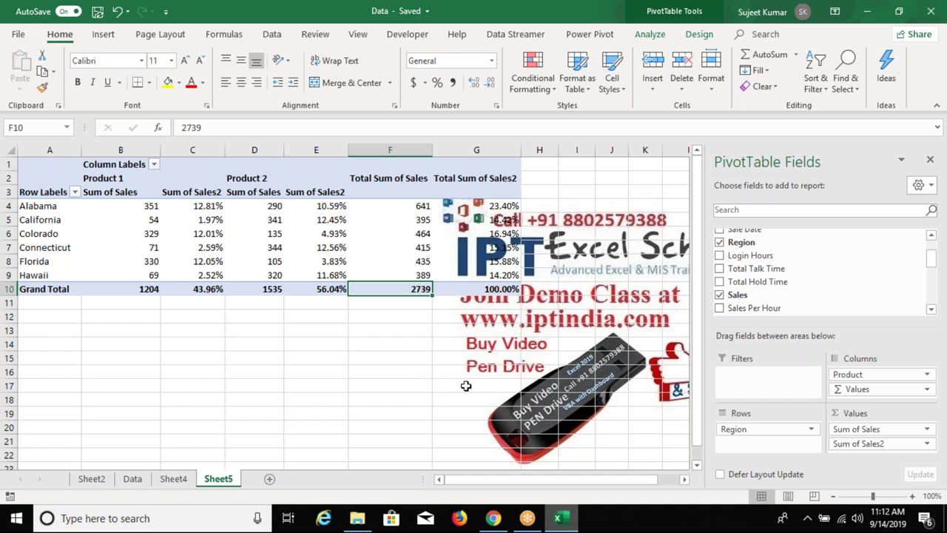
click(323, 214)
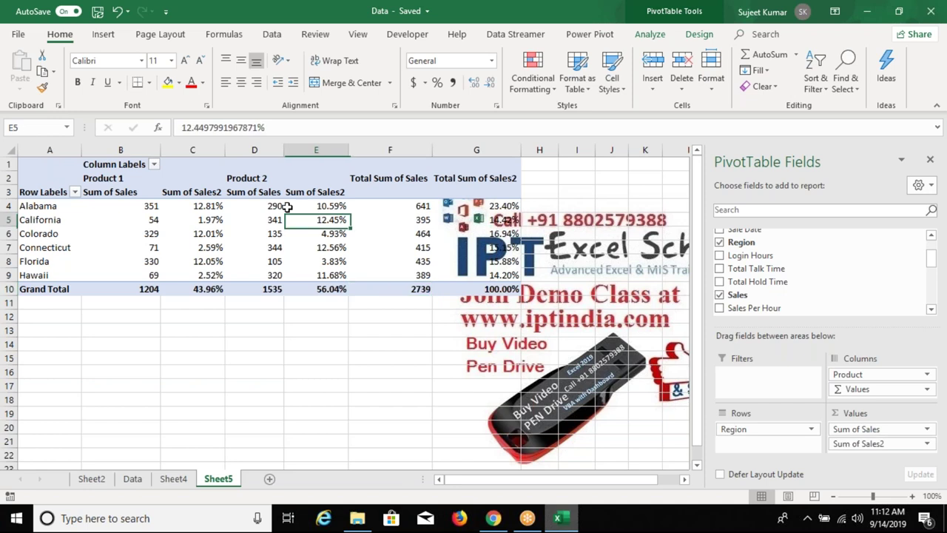
click(254, 205)
click(156, 200)
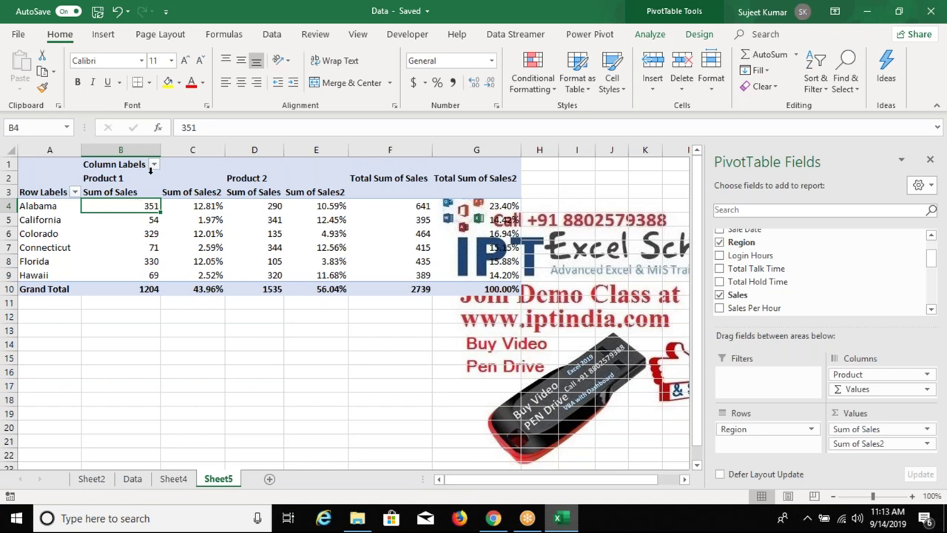
click(132, 192)
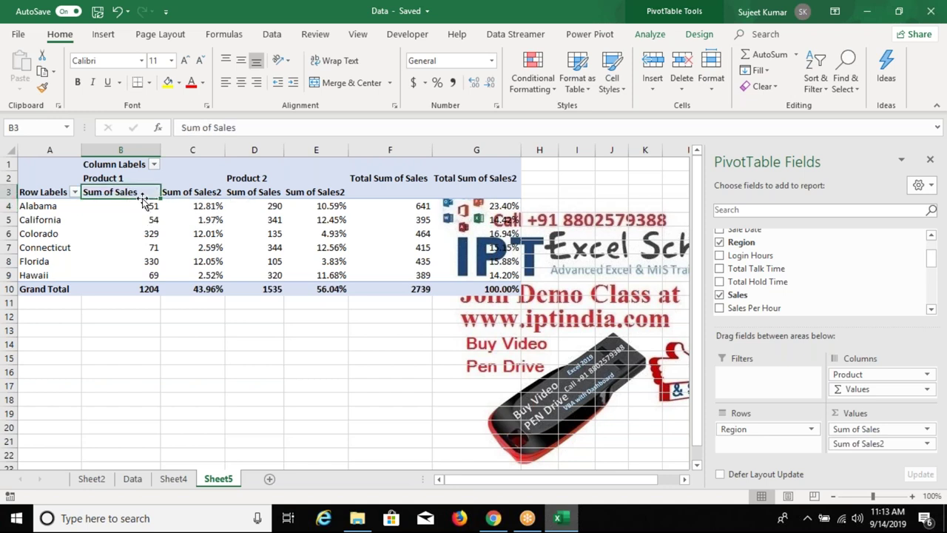
right_click(140, 193)
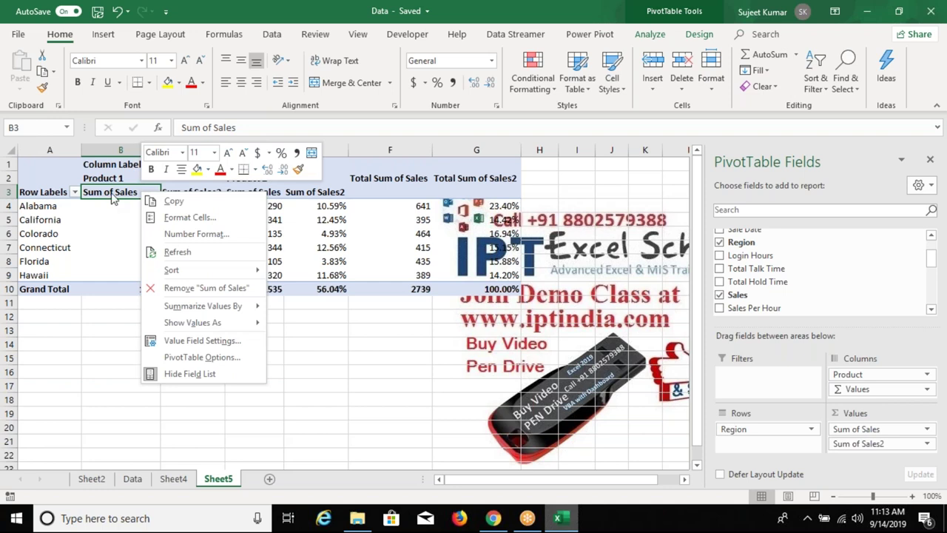
click(112, 196)
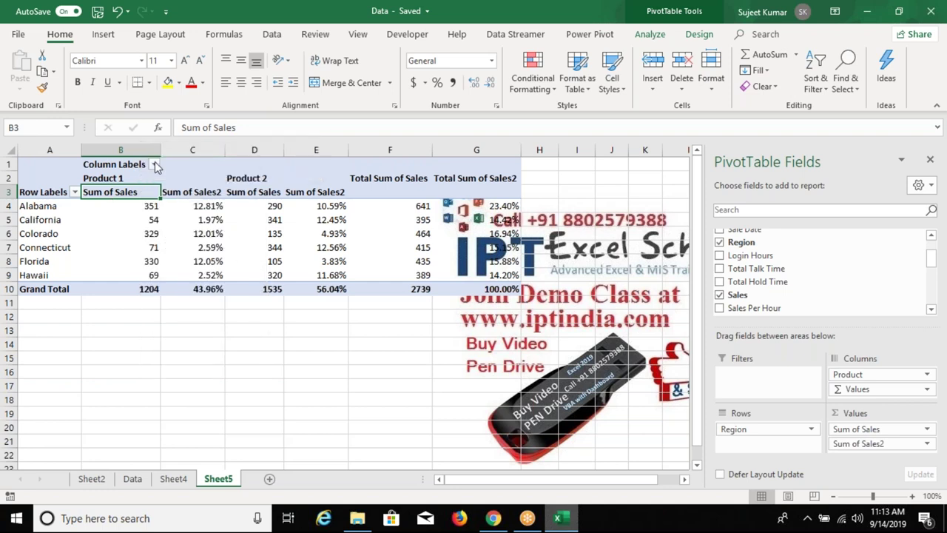
click(154, 165)
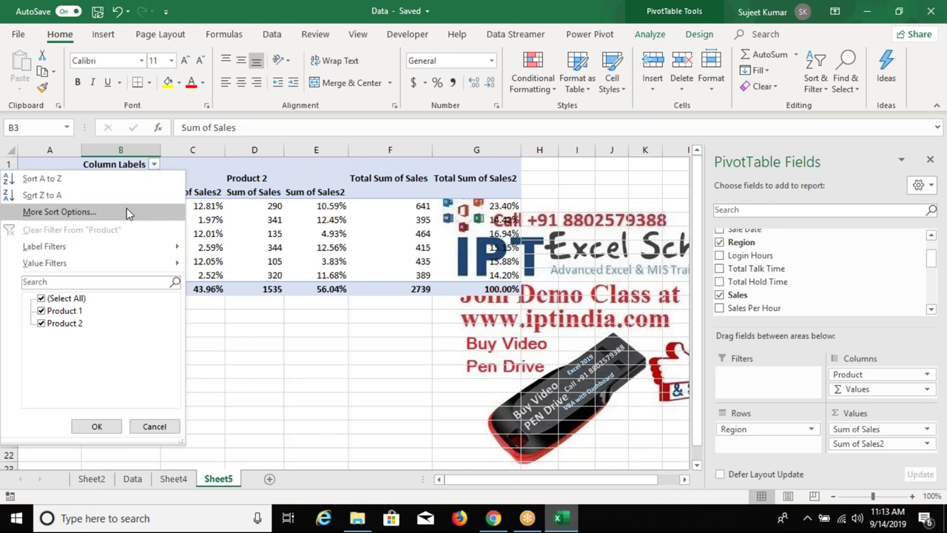
click(239, 259)
click(186, 192)
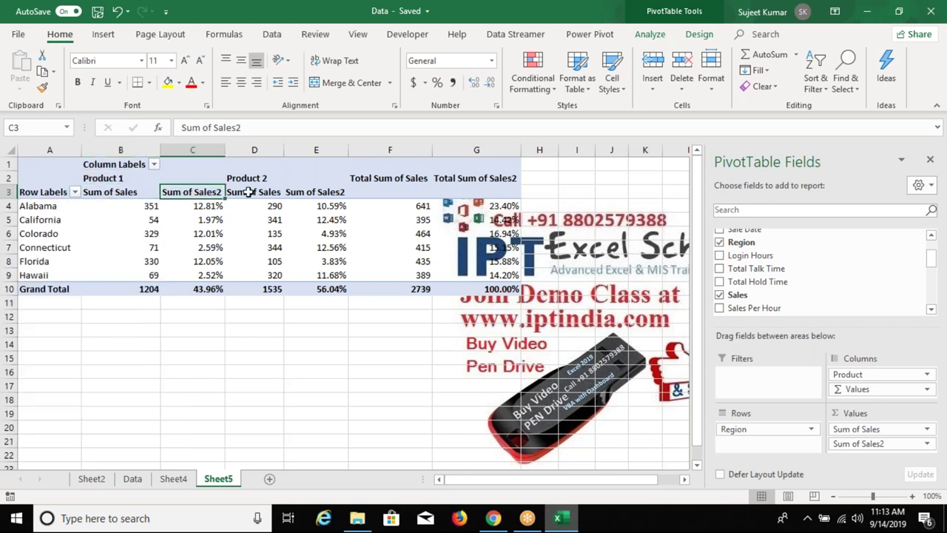
click(249, 192)
click(143, 193)
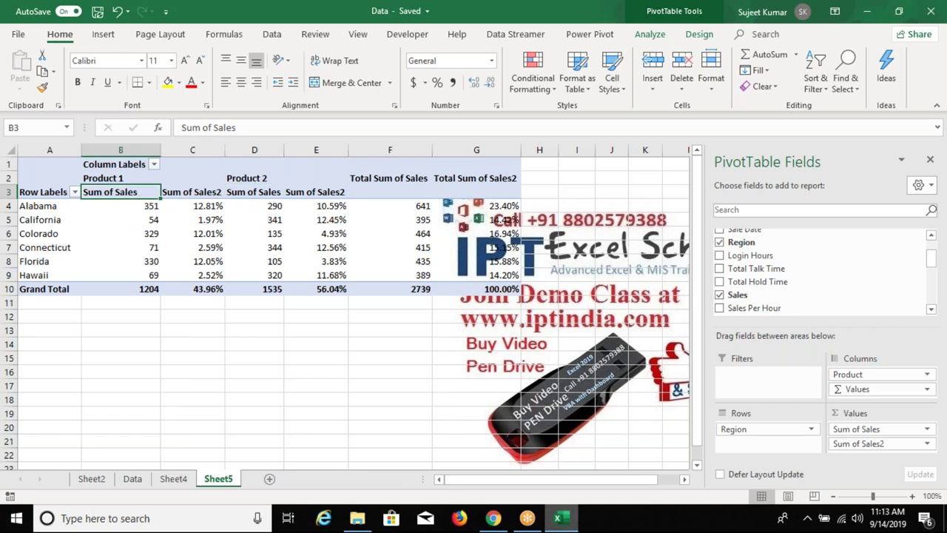
click(141, 150)
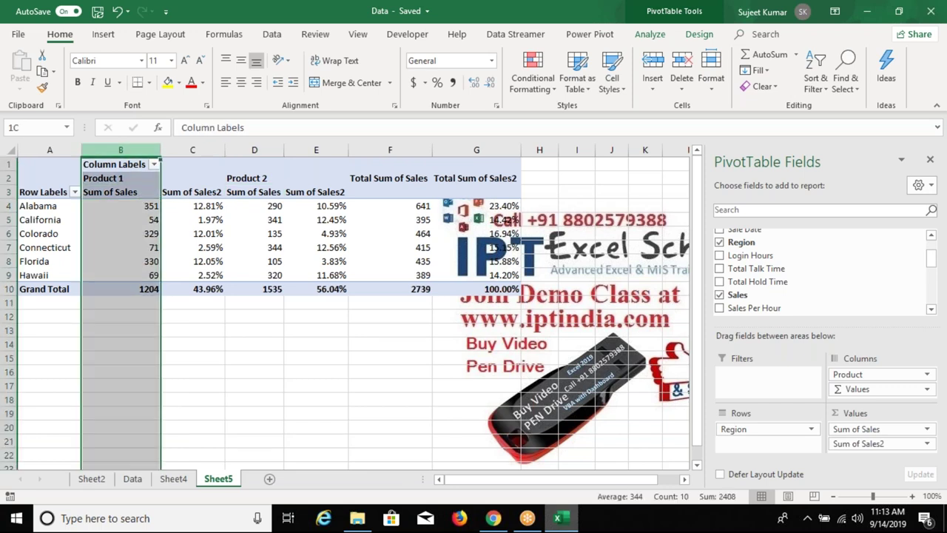
Hide columns B and D, the Product 1 and Product 2 Sum of Sales columns
right_click(141, 152)
click(179, 321)
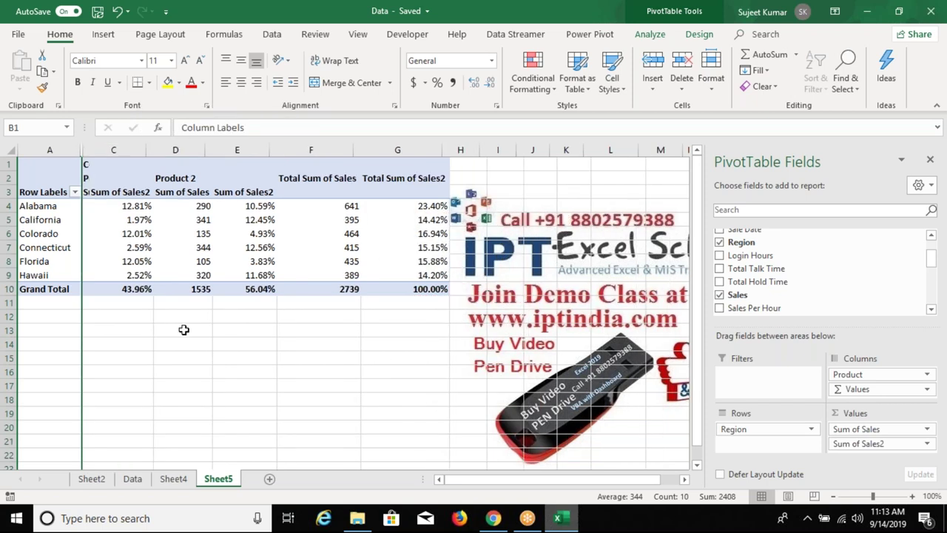
right_click(175, 150)
click(211, 328)
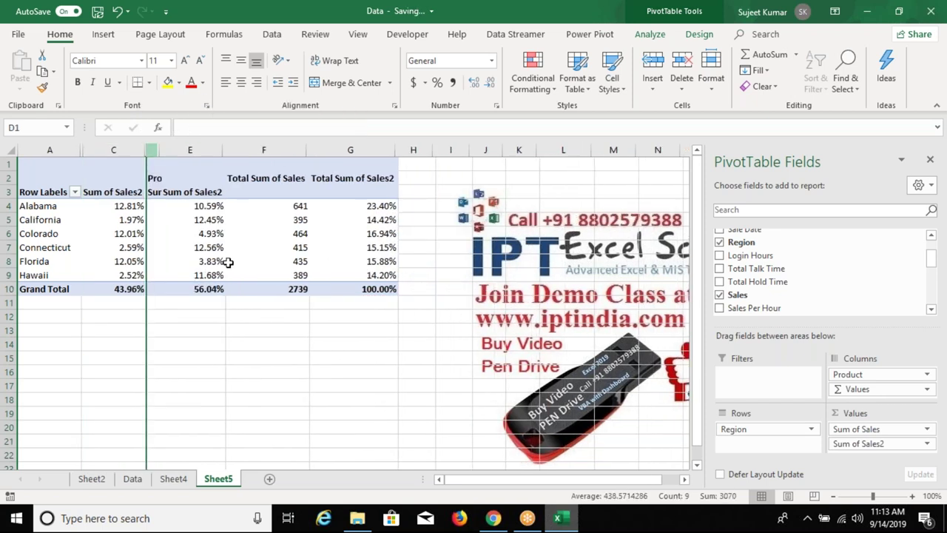
click(270, 152)
click(113, 358)
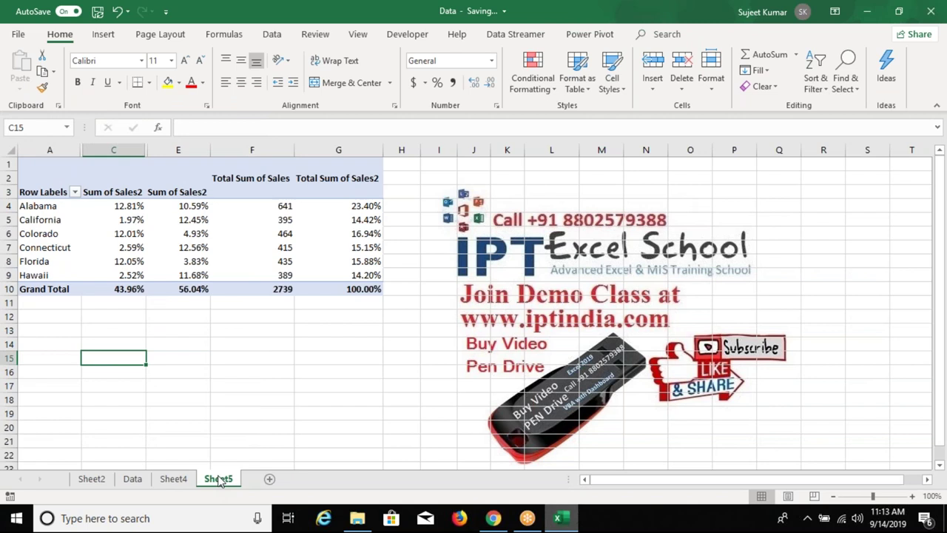
Undo back to the plain Sum of Sales pivot and go to the Data sheet
click(202, 261)
key(ctrl+z)
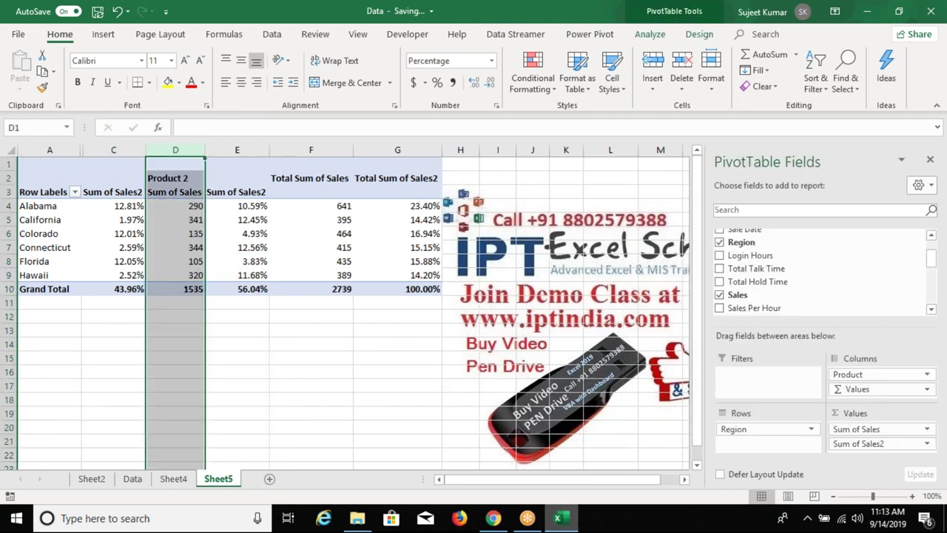
key(ctrl+z)
key(ctrl+z)
key(ctrl+z)
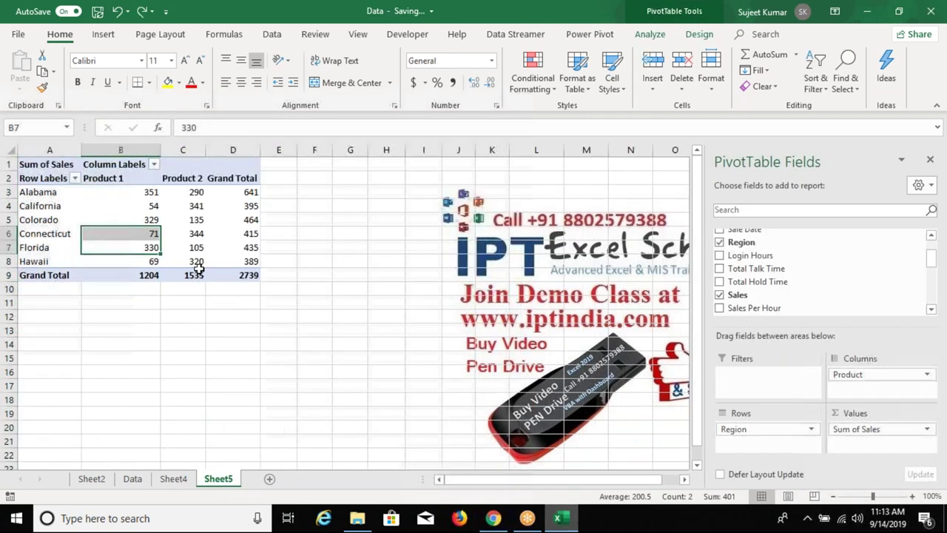
click(133, 479)
Enter 1500 as the Target row's Sales value in cell I122
click(255, 455)
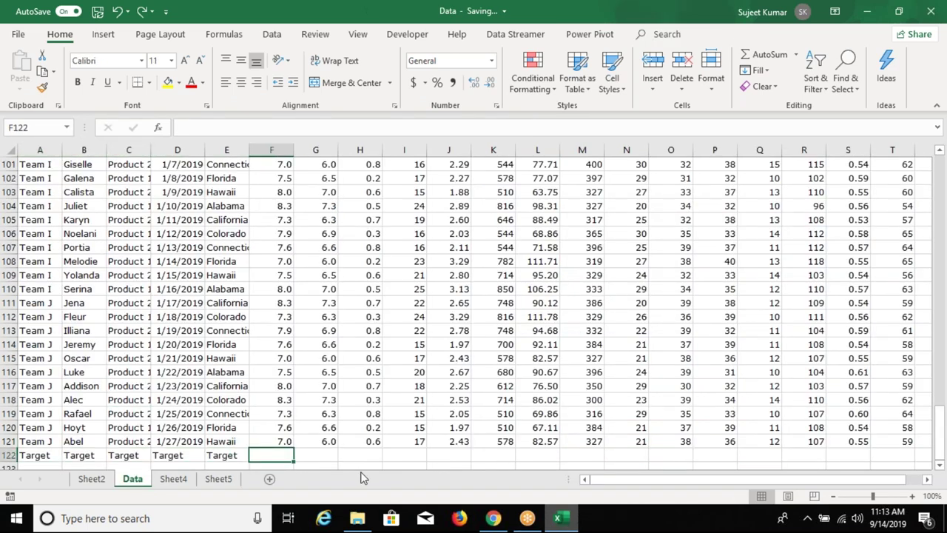
key(Right)
key(Right)
key(Right)
key(Up)
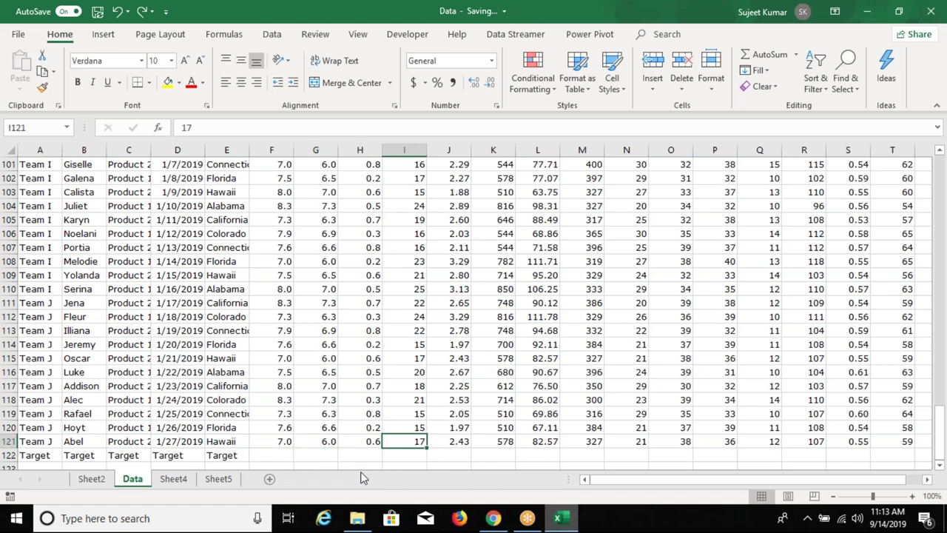
key(ctrl+Up)
key(ctrl+Down)
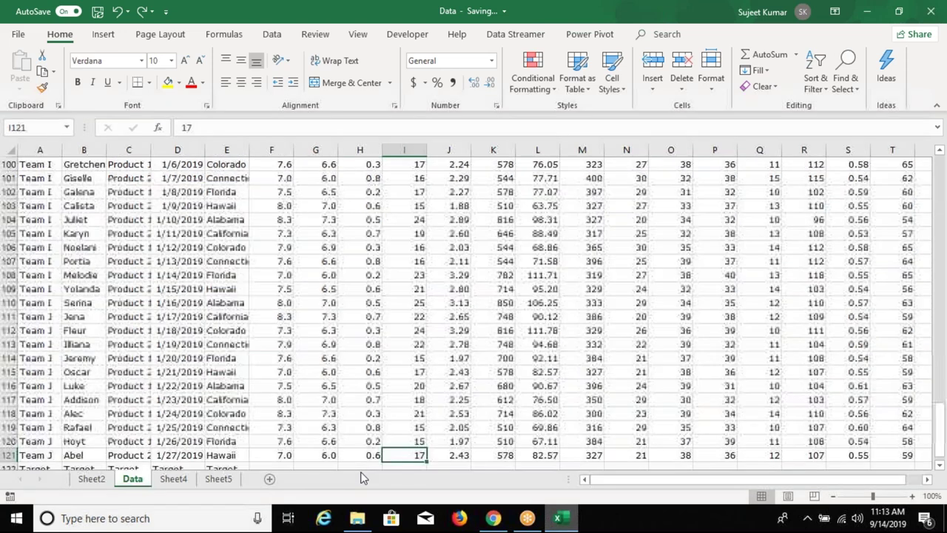
key(Down)
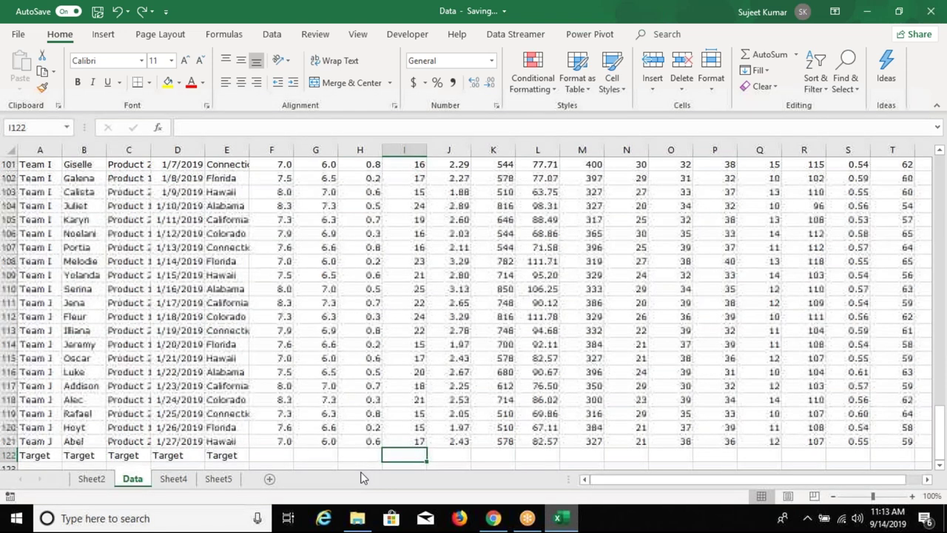
text(1500)
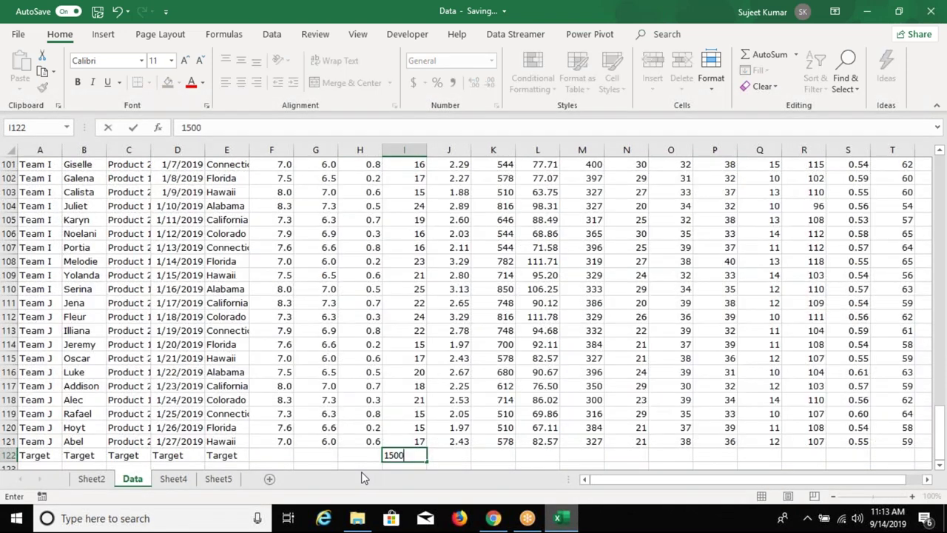
key(Return)
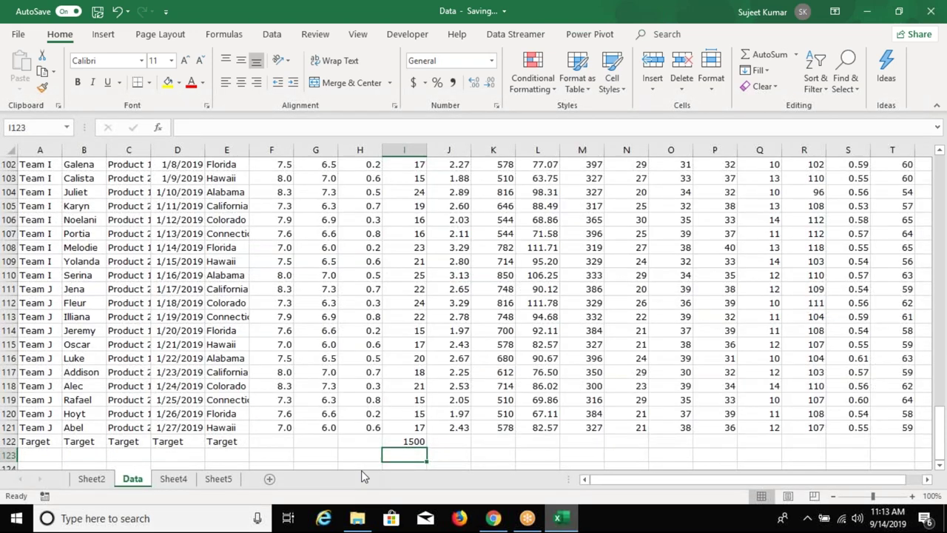
key(ctrl+Page_Up)
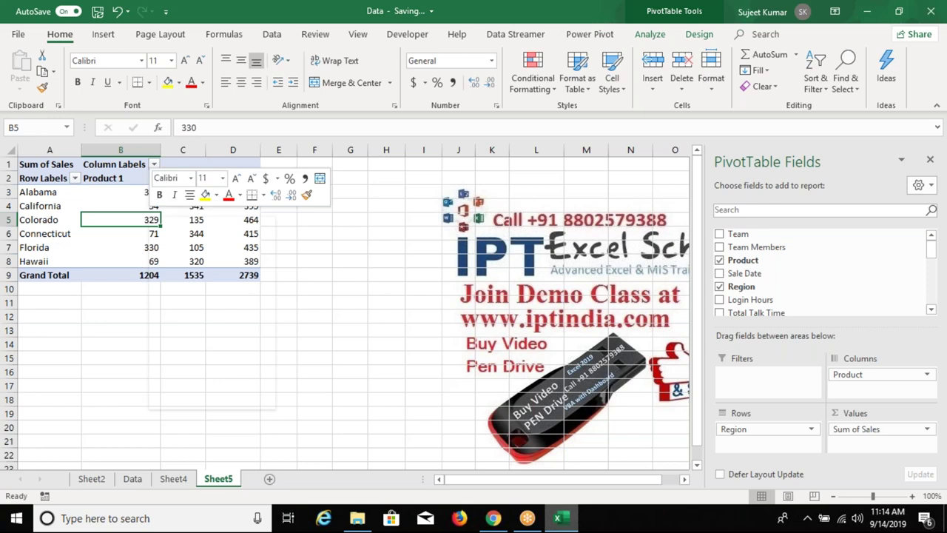
right_click(148, 218)
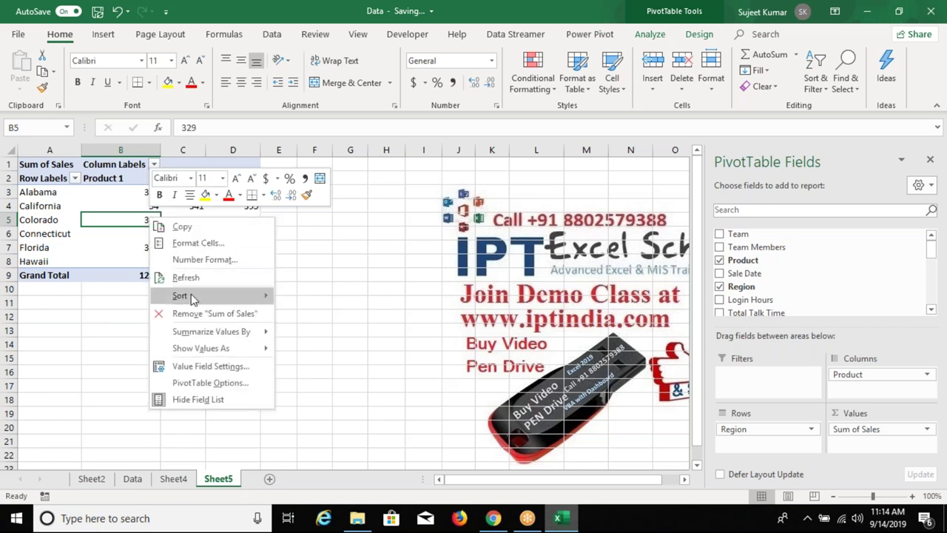
Return to the Sheet5 pivot showing 1204 for Product 1 and 1535 for Product 2
key(Escape)
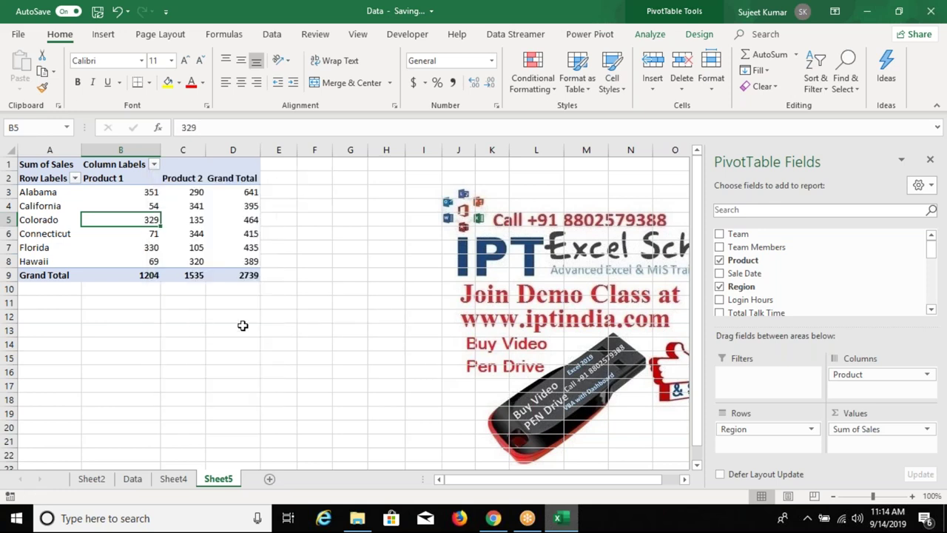
click(922, 35)
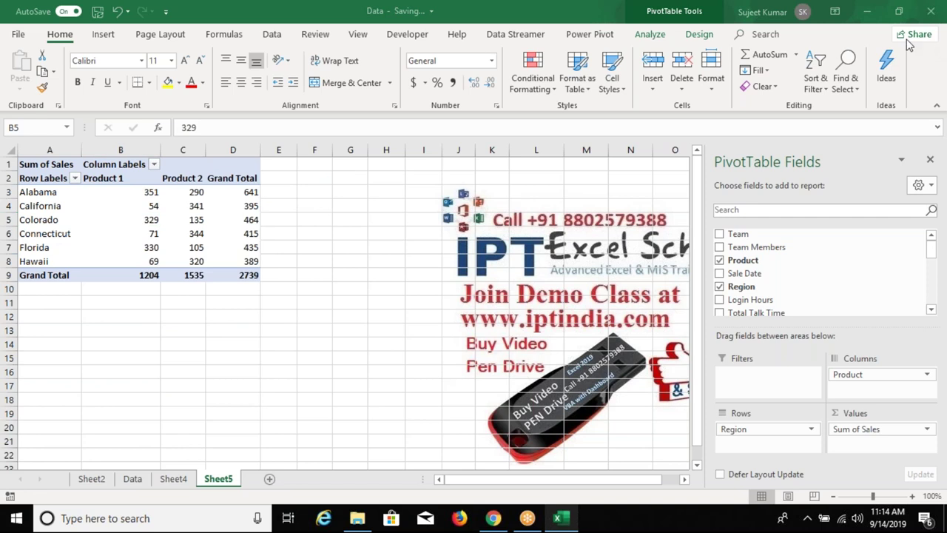
click(176, 481)
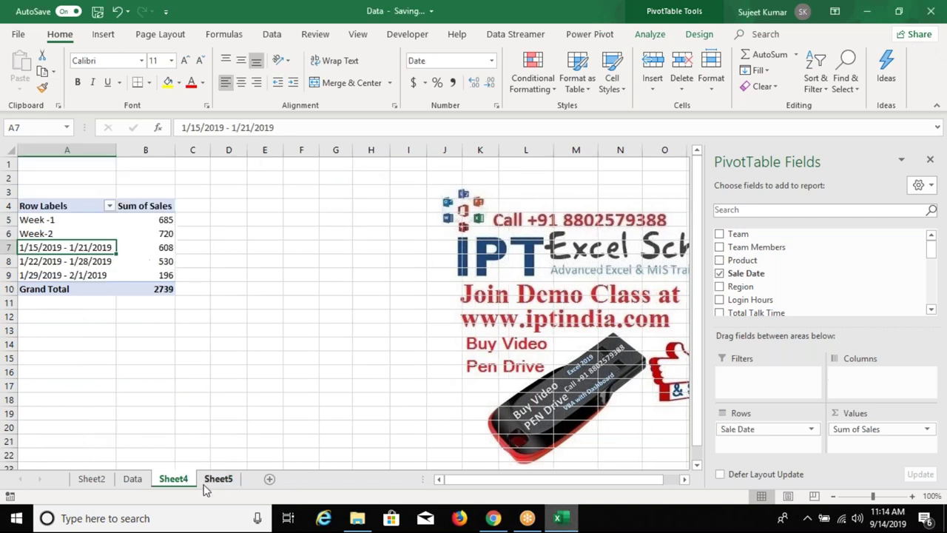
click(133, 480)
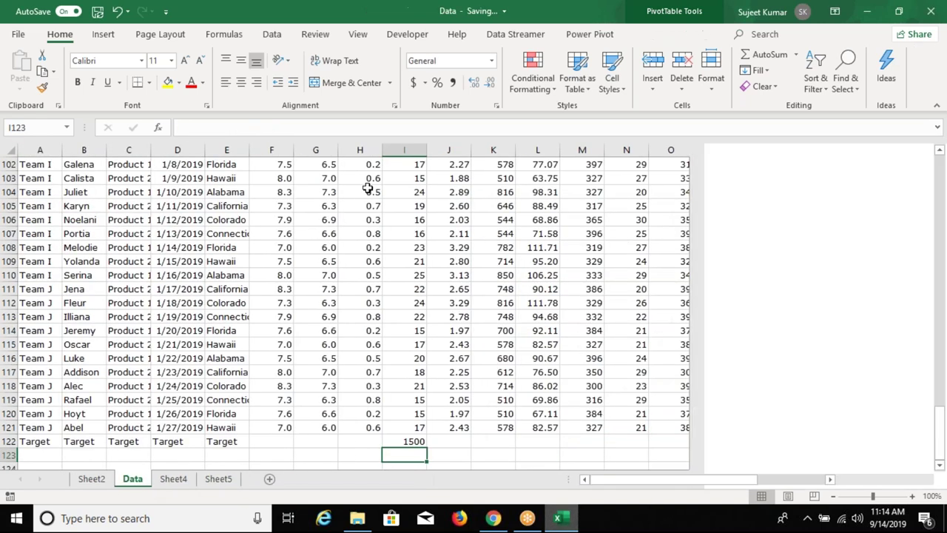
click(219, 480)
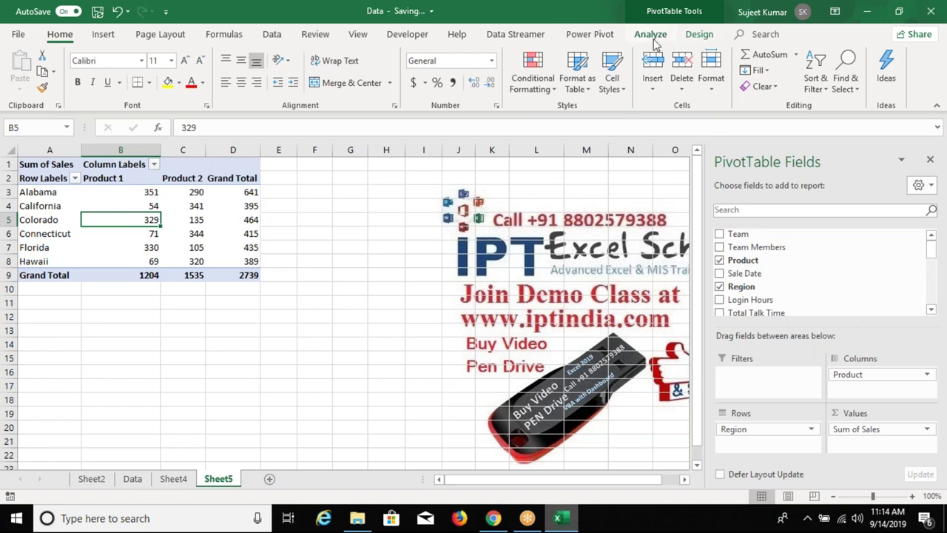
Change the pivot source to Data!$A$1:$U$122 and drag Product out of the columns
click(651, 37)
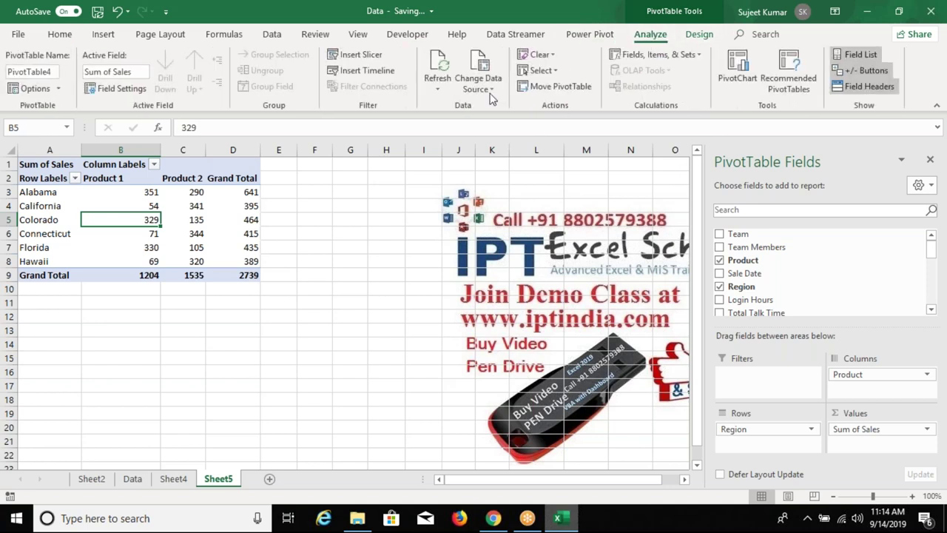
click(491, 93)
click(496, 111)
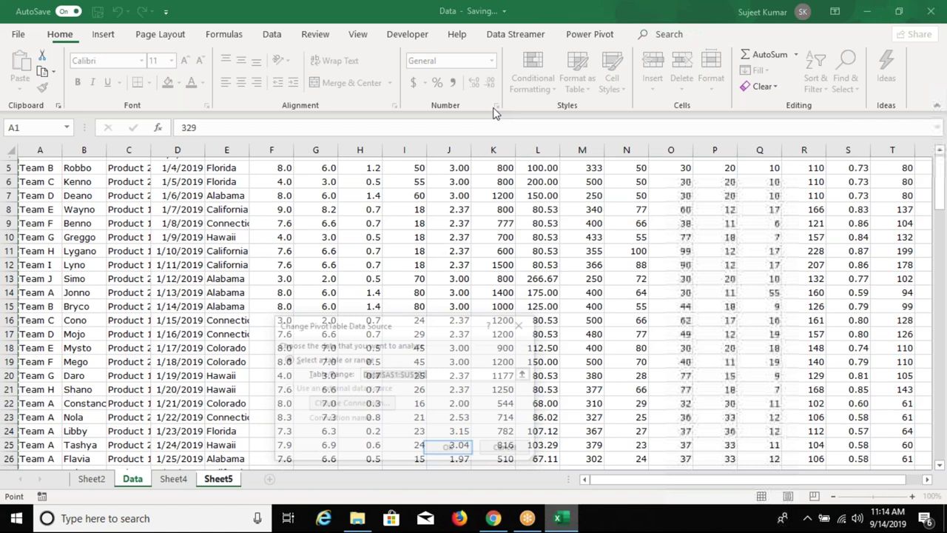
click(52, 167)
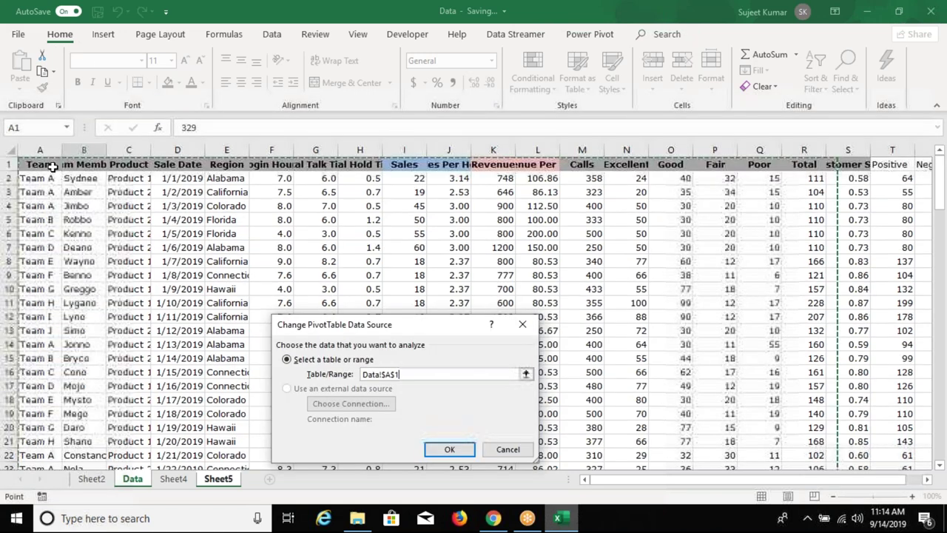
key(ctrl+shift+Right)
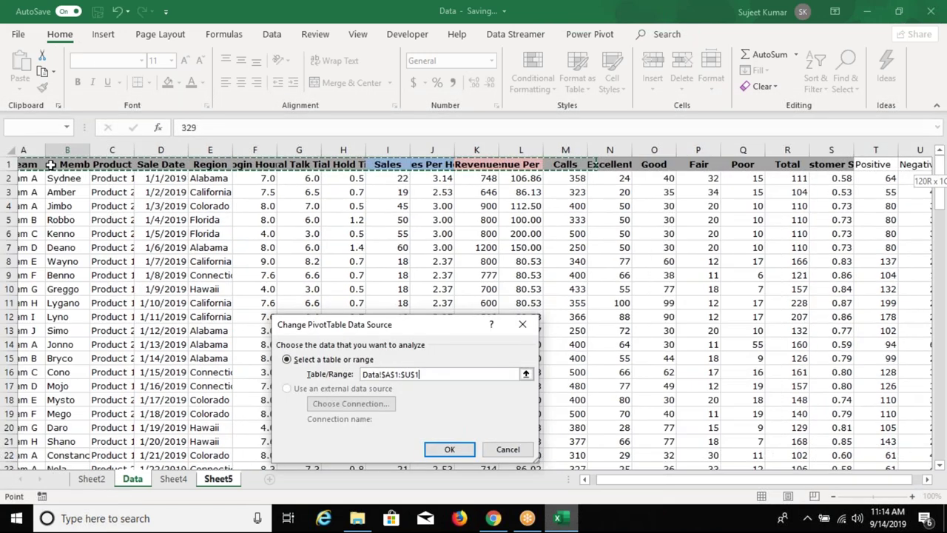
key(ctrl+shift+Down)
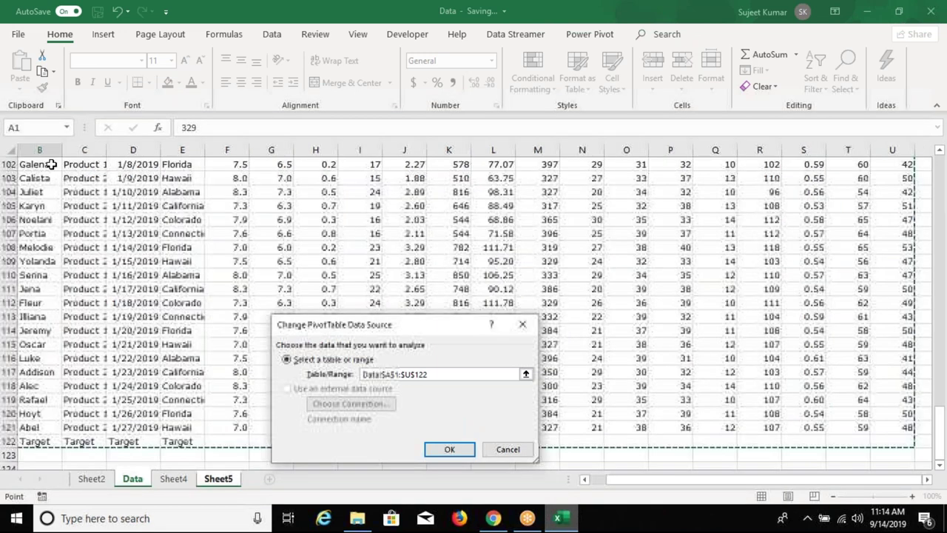
click(451, 456)
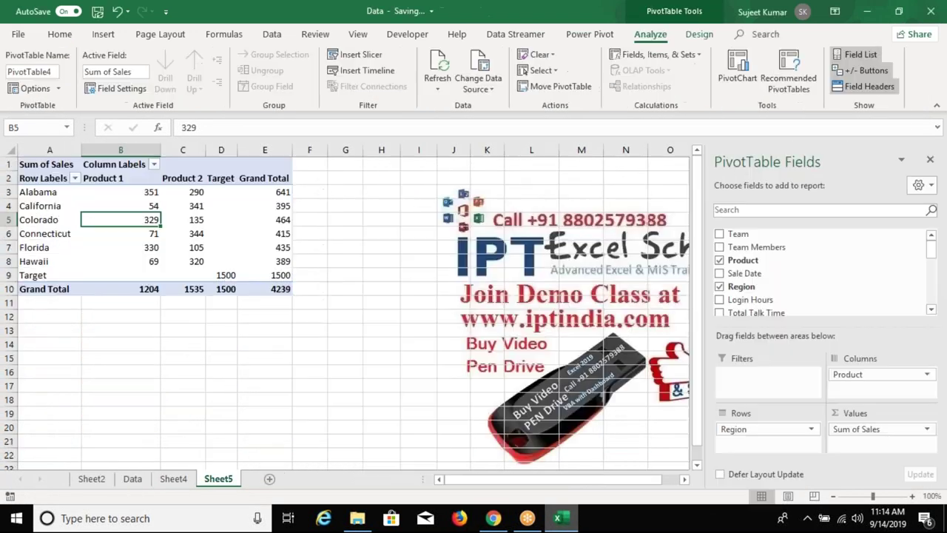
drag(881, 373, 820, 294)
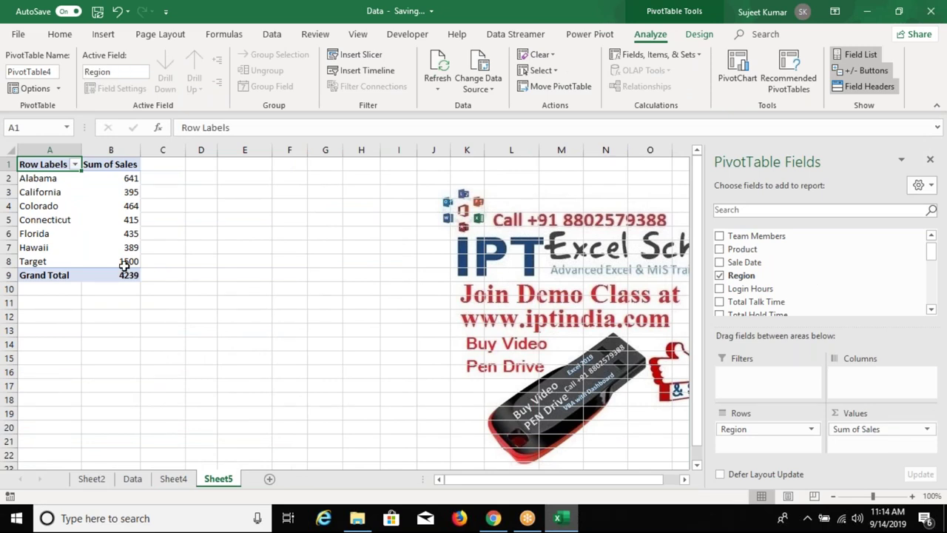
Show Sum of Sales as % Of base field Region, base item Target
mouse_move(124, 264)
mouse_down()
mouse_move(108, 241)
mouse_move(126, 178)
mouse_up()
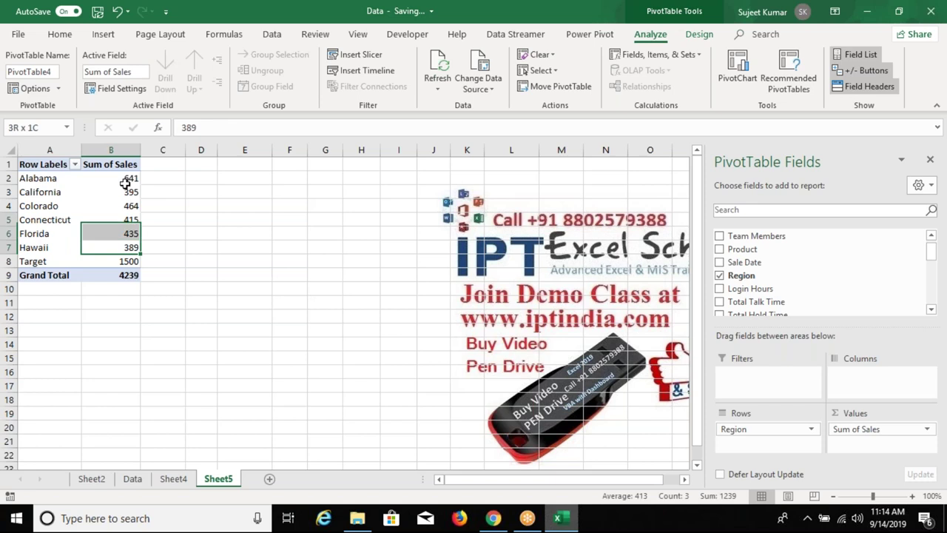
click(929, 429)
click(927, 428)
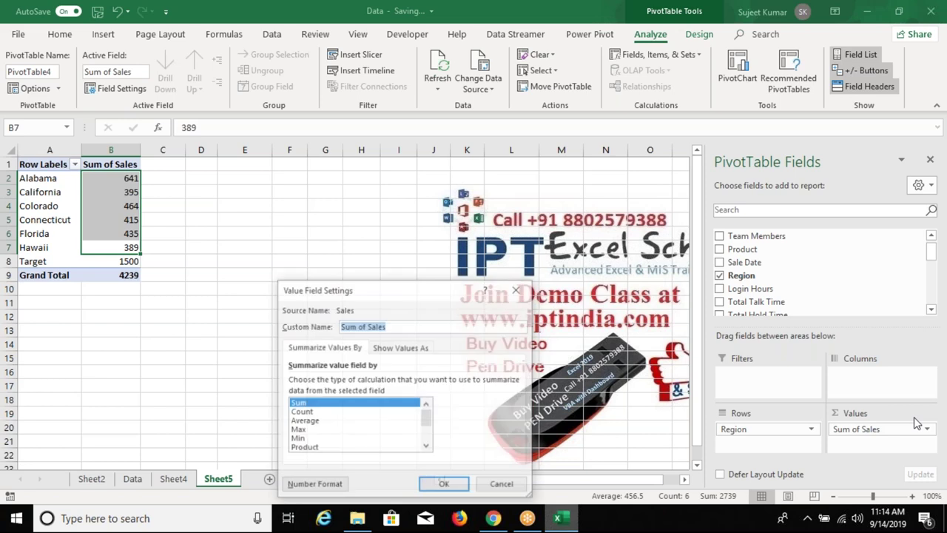
click(400, 347)
click(516, 382)
click(326, 431)
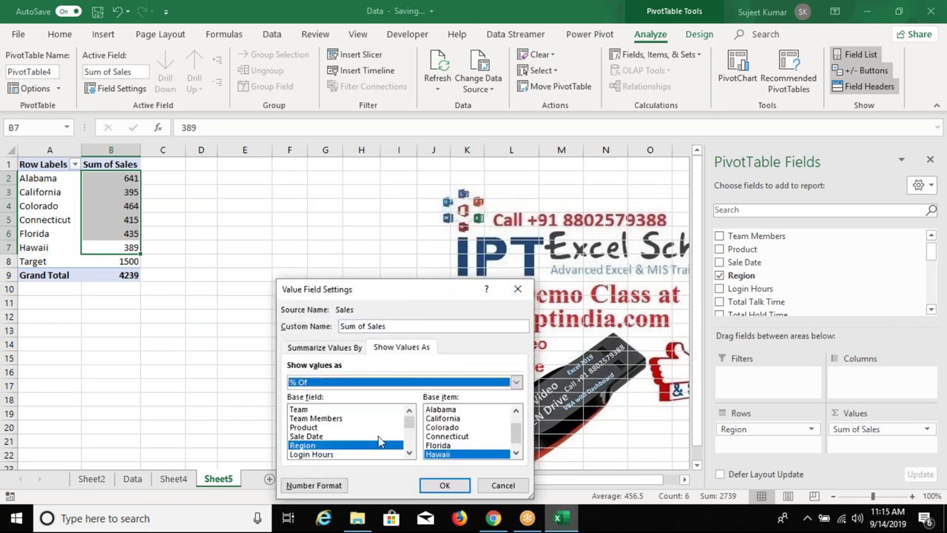
click(516, 454)
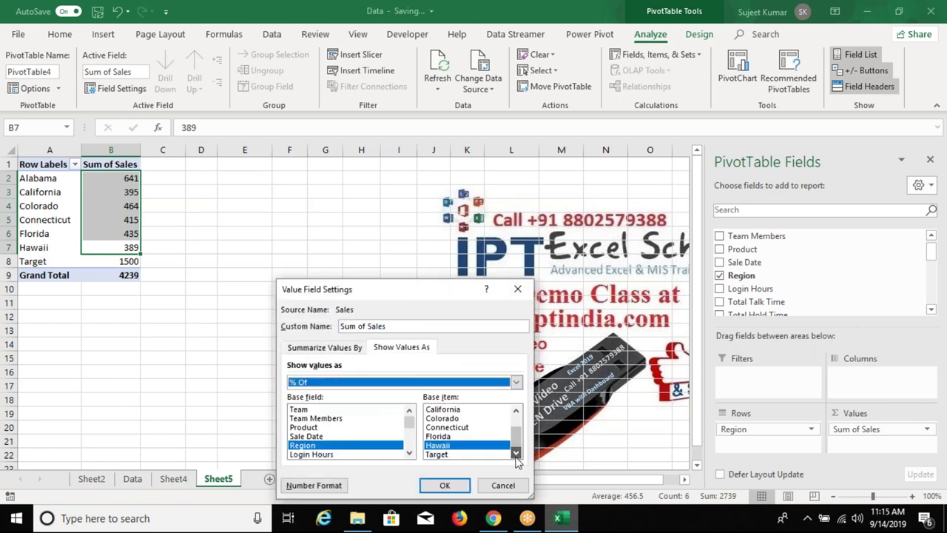
click(454, 455)
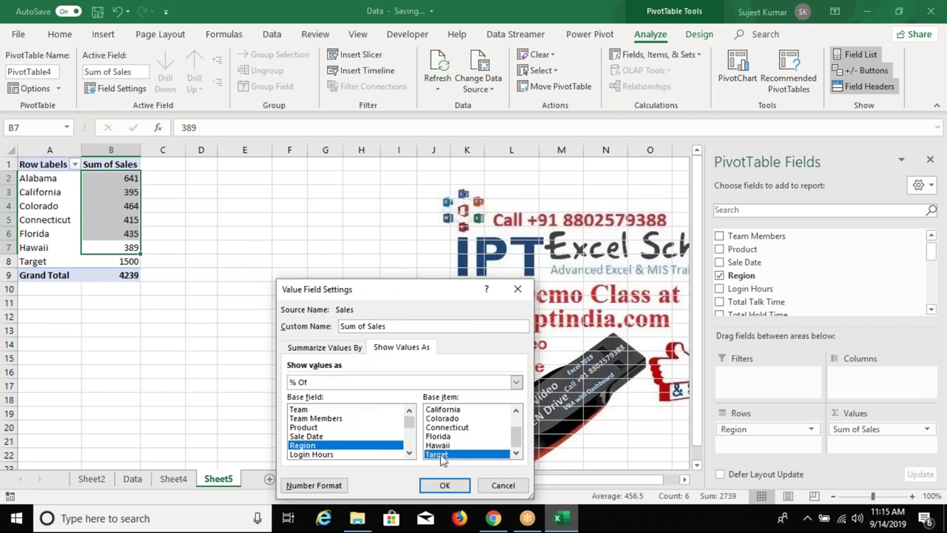
click(441, 488)
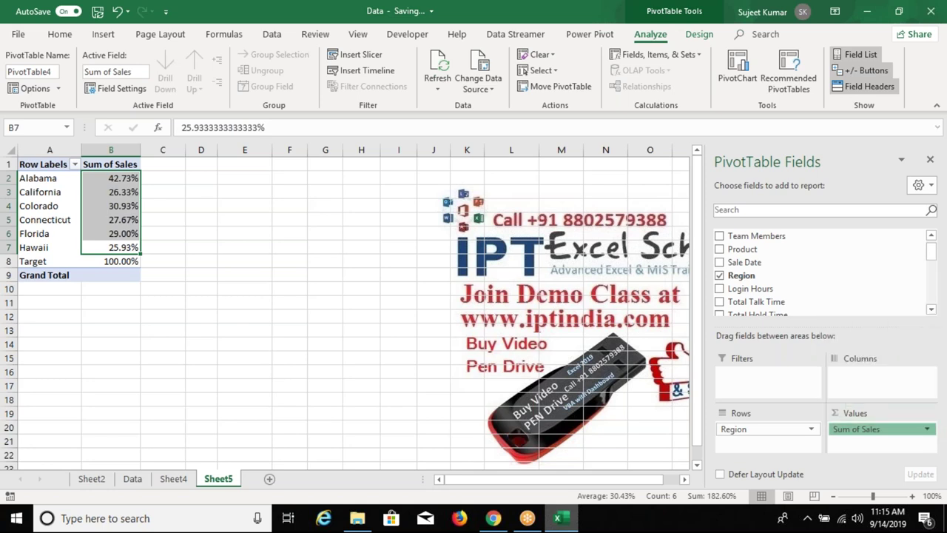
double_click(880, 429)
click(401, 347)
click(399, 381)
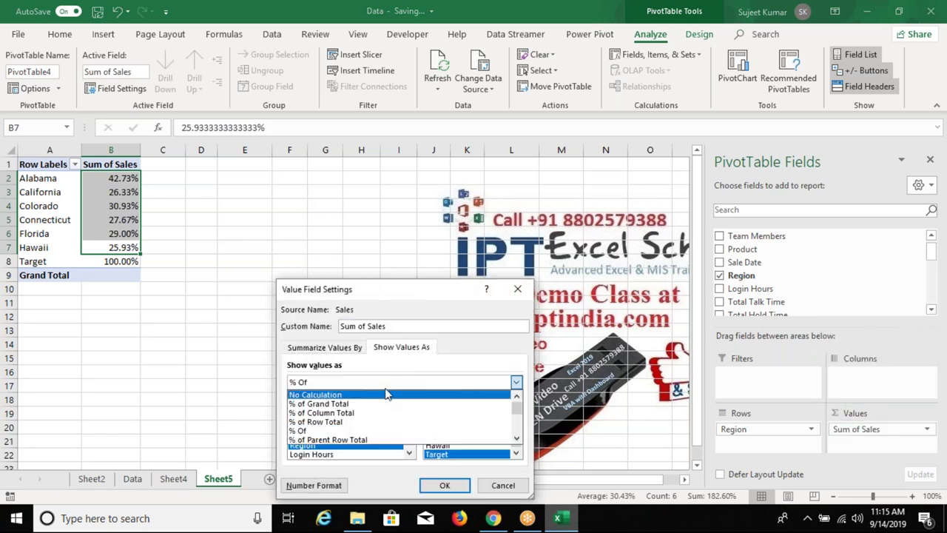
key(Down)
key(Down)
key(Down)
key(Down)
key(Down)
key(Down)
key(Down)
key(Down)
key(Down)
key(Down)
key(Down)
key(Down)
key(Down)
key(Down)
key(Up)
key(Up)
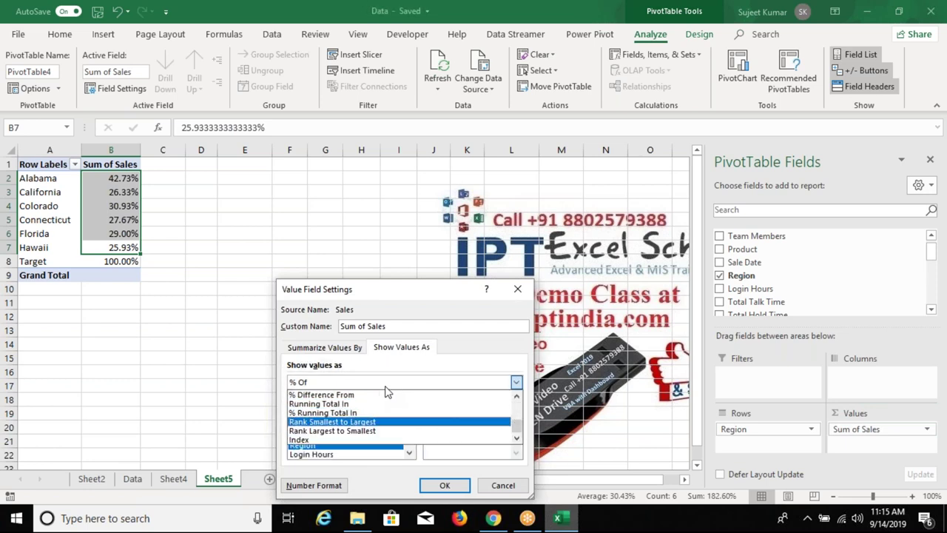
key(Up)
key(Up)
key(Up)
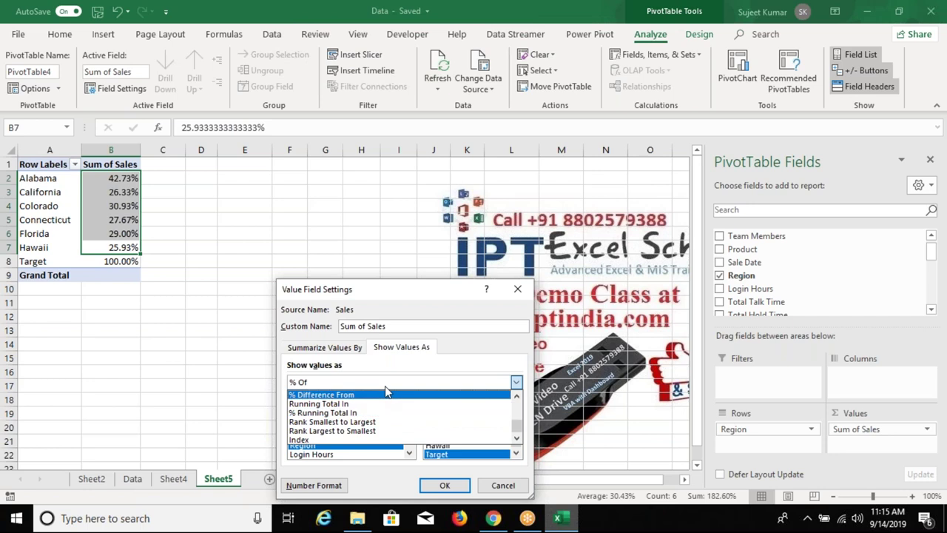
key(Up)
key(Down)
key(Down)
key(Down)
key(Up)
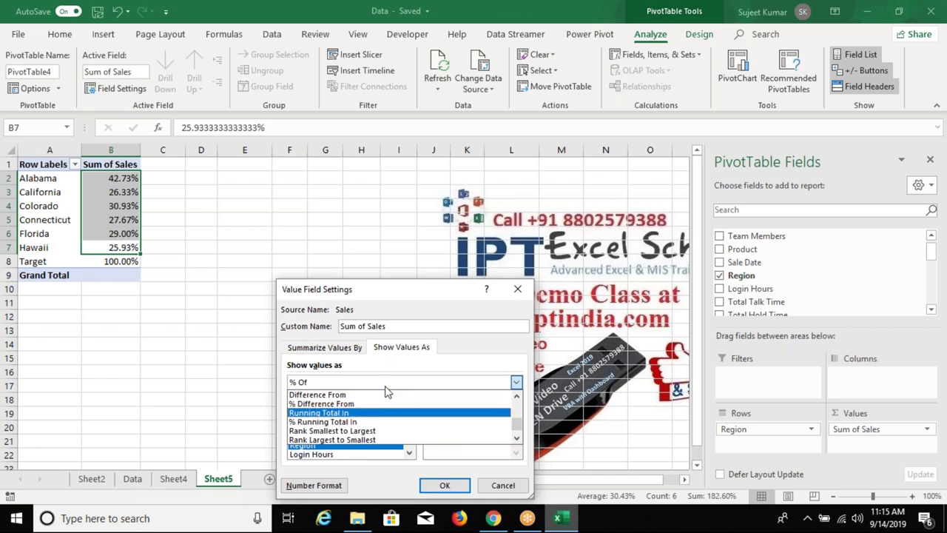
key(Down)
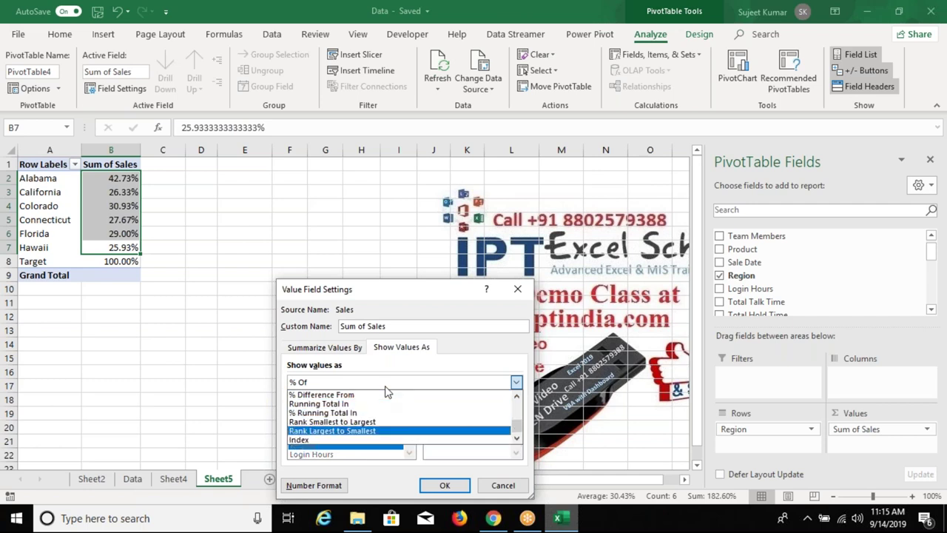
scroll(385, 391, up, 3)
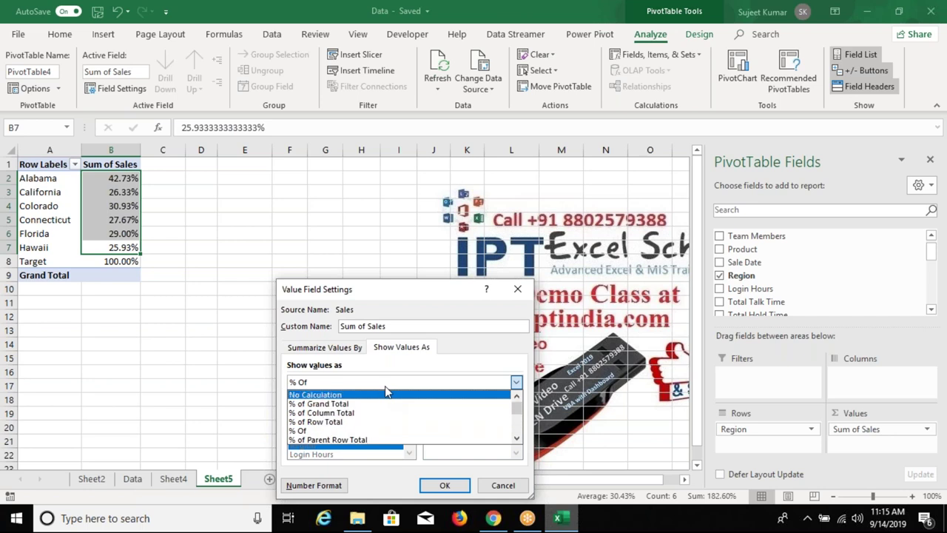
key(Escape)
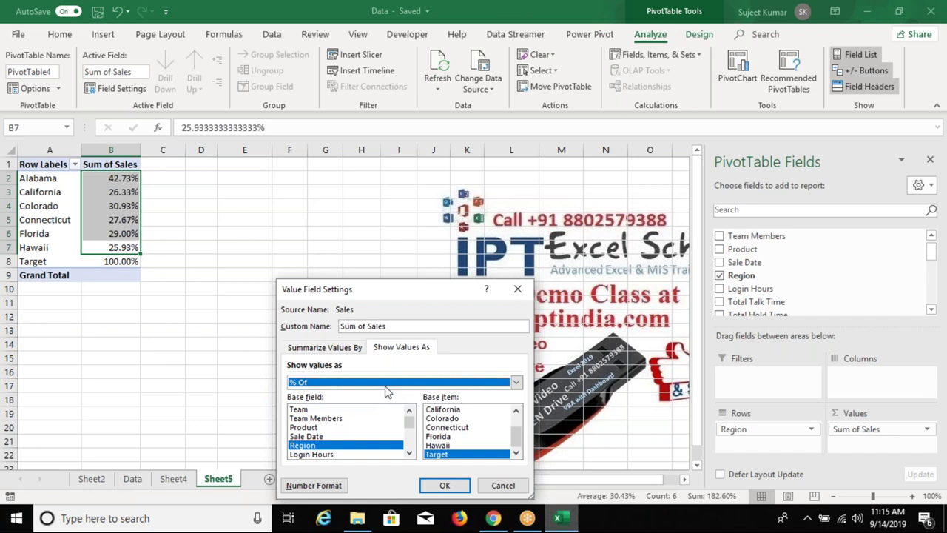
key(Return)
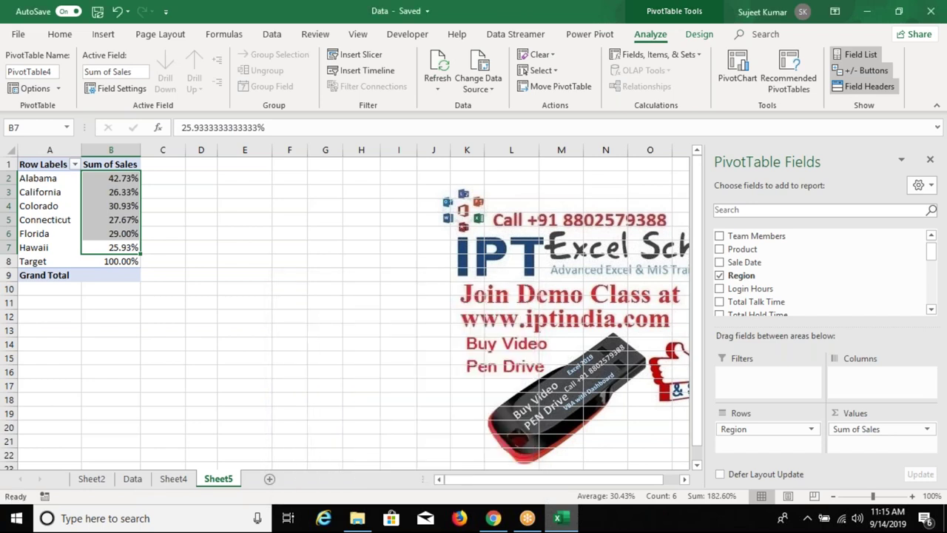
On the Data sheet, replace the Revenue heading in K1 with MRP
click(132, 479)
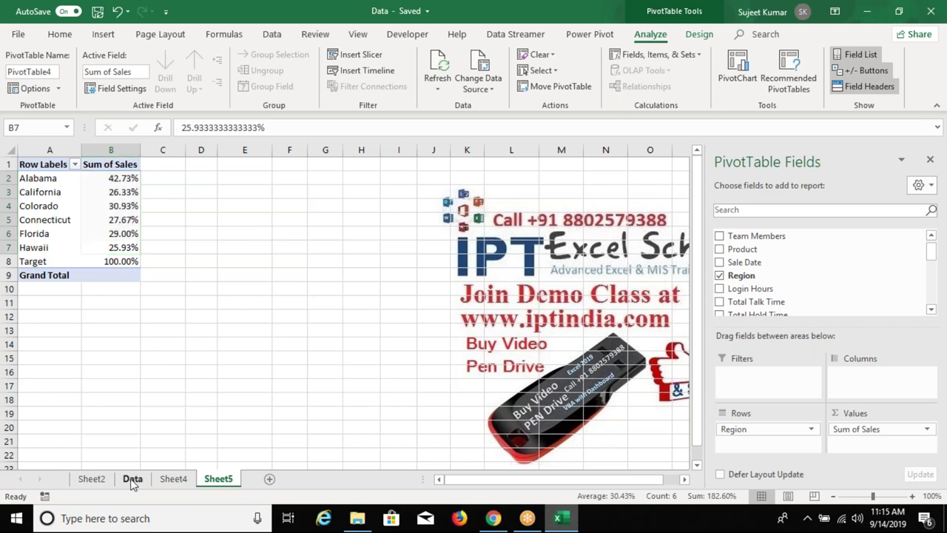
click(132, 480)
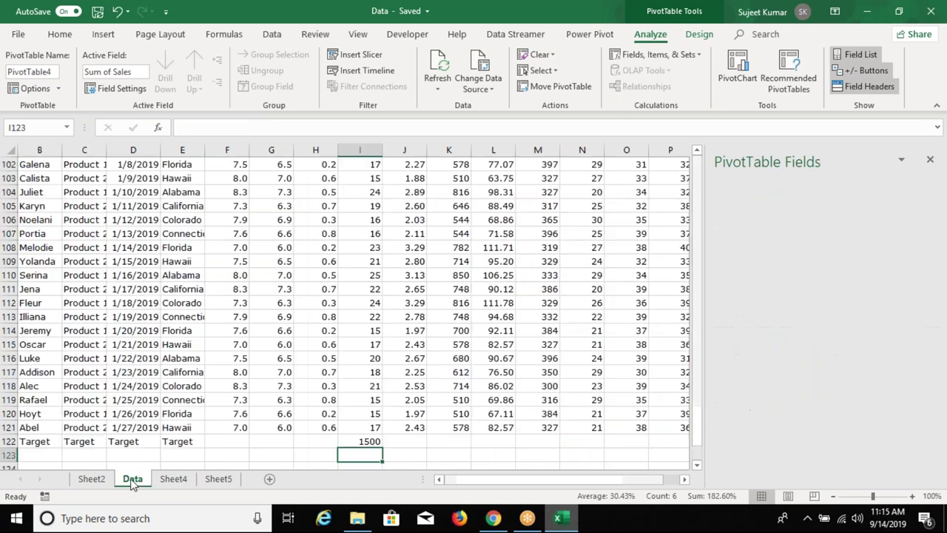
click(297, 247)
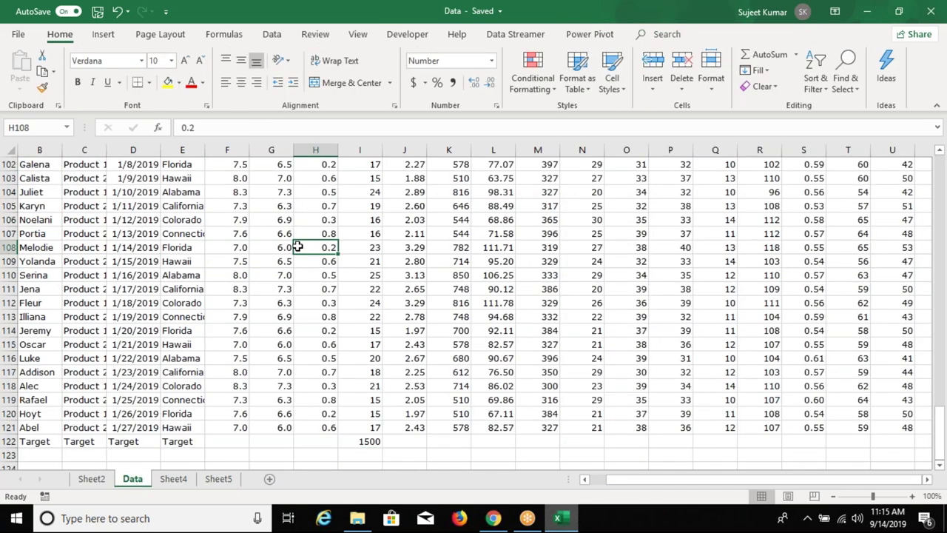
key(ctrl+Up)
key(Right)
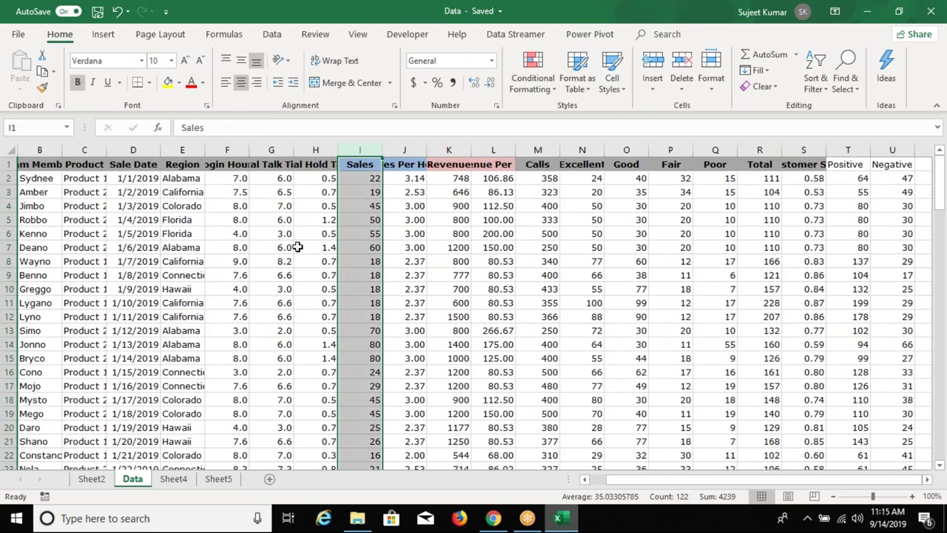
key(Right)
key(Right)
key(Down)
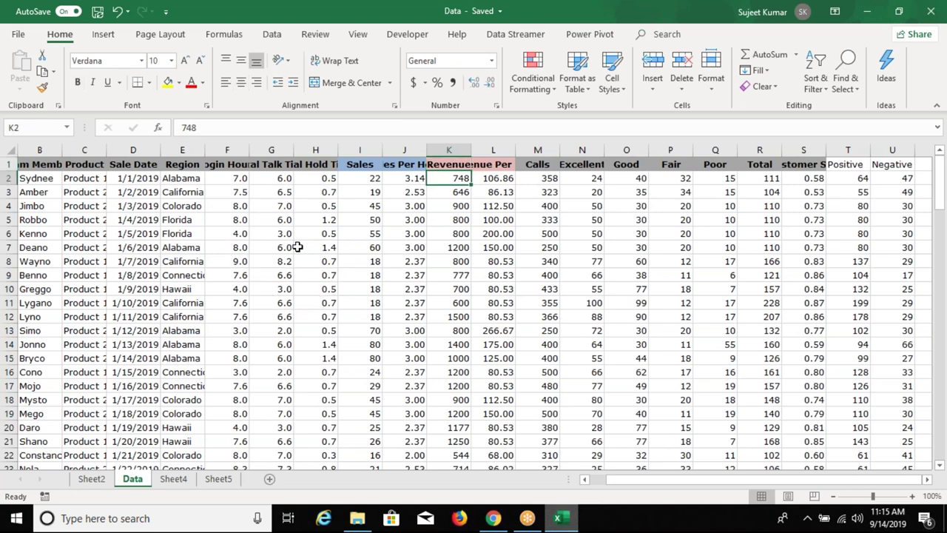
key(ctrl+shift+Down)
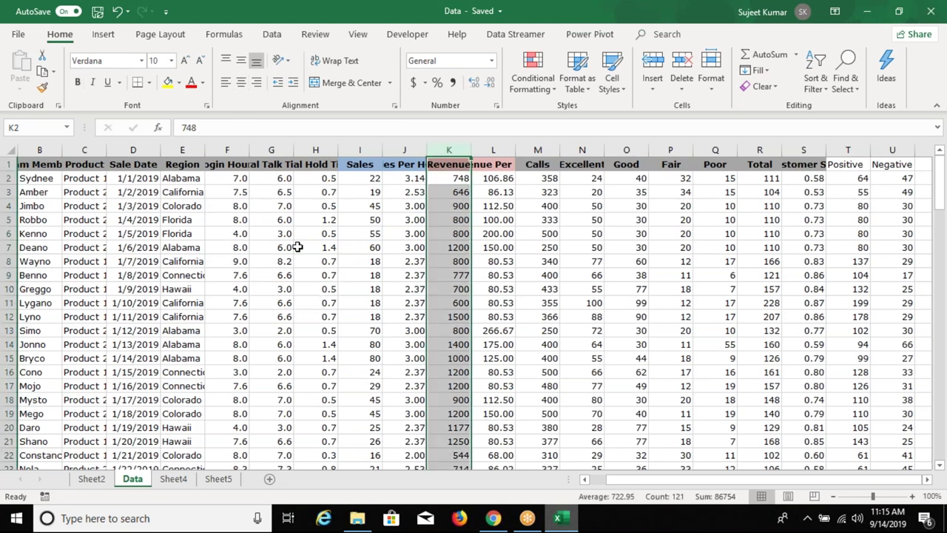
key(Up)
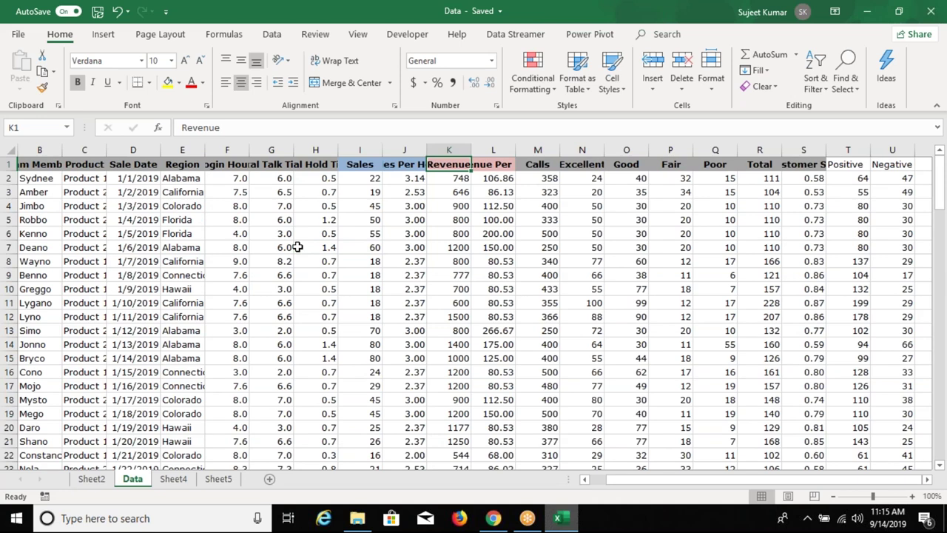
text(MRP)
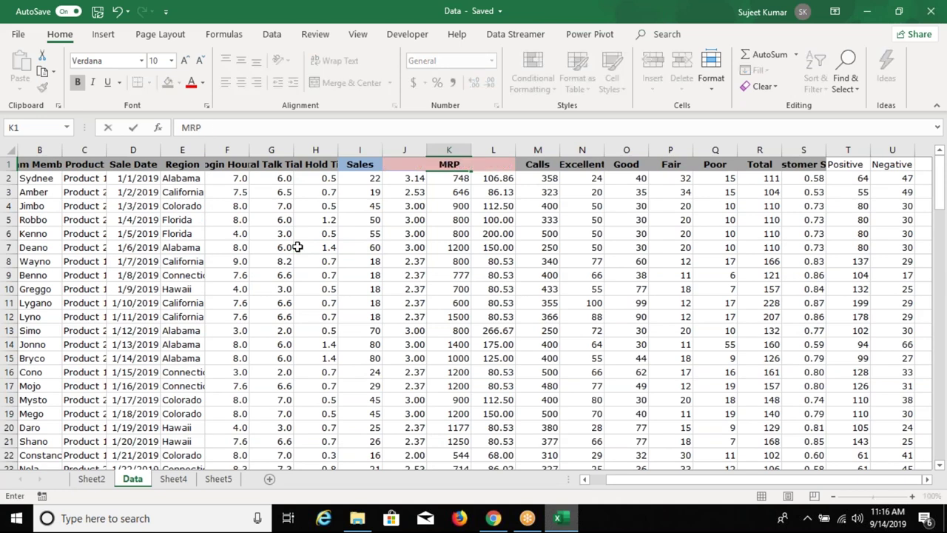
key(Return)
Check the first MRP value and return to the Team heading in A1
key(Left)
key(Left)
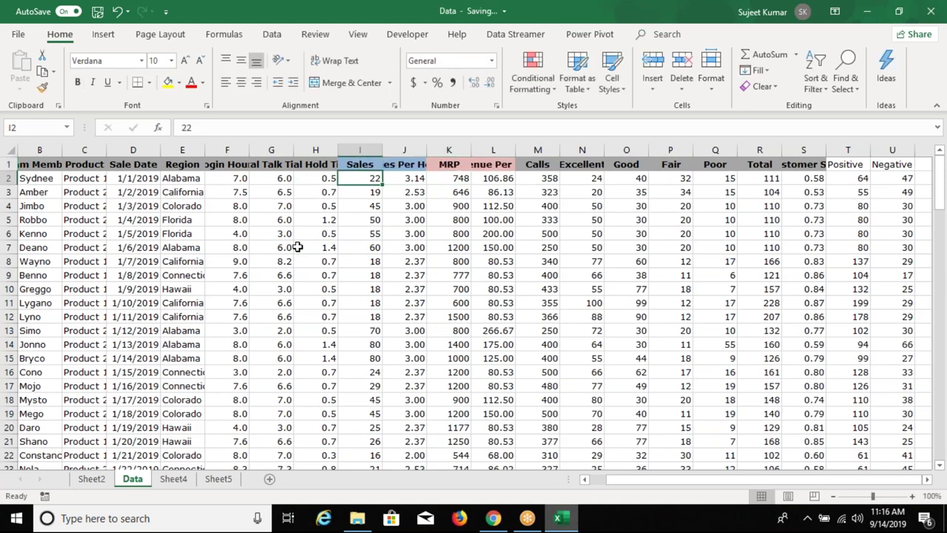
key(Right)
key(Right)
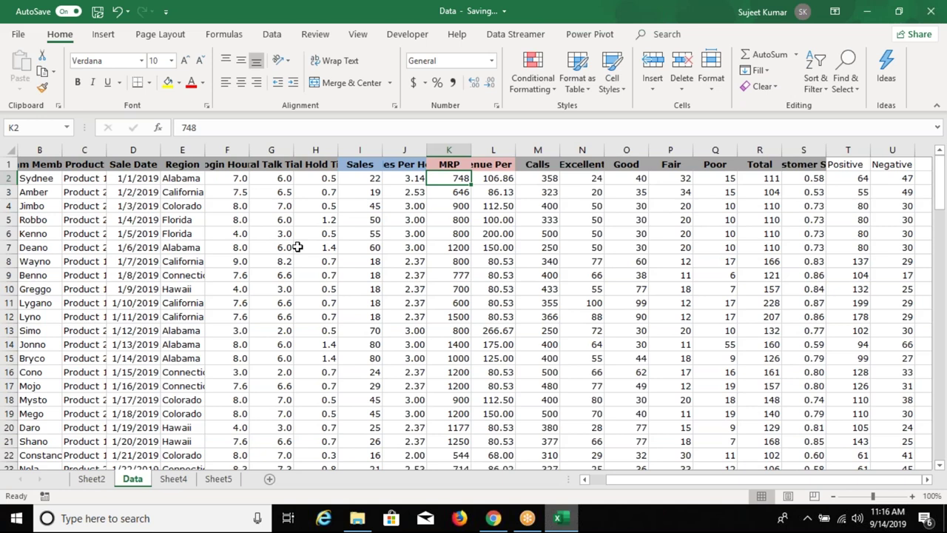
key(Up)
key(Left)
key(Left)
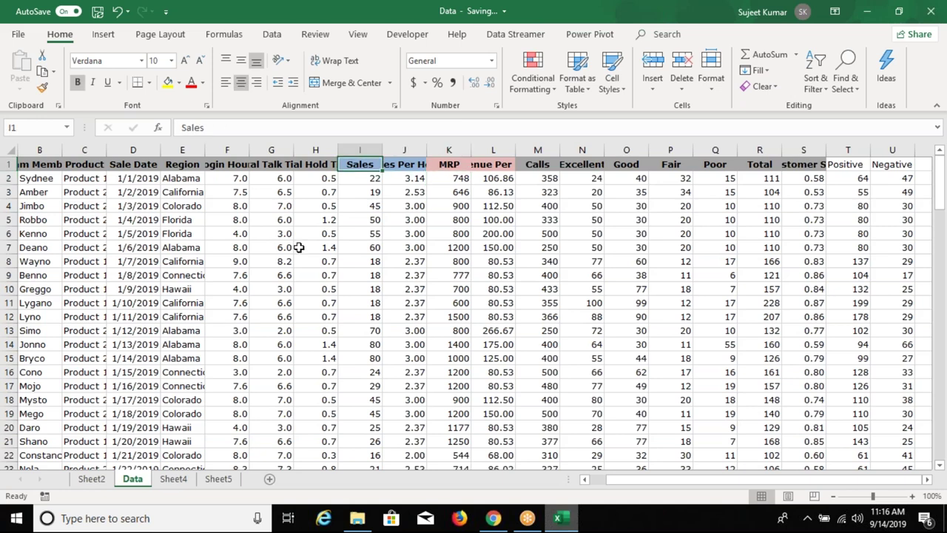
key(Right)
key(Right)
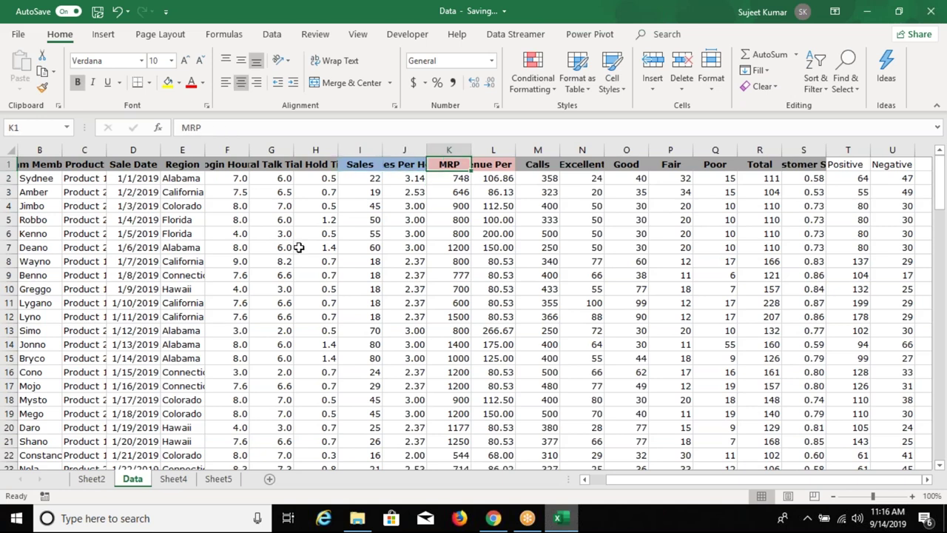
click(32, 160)
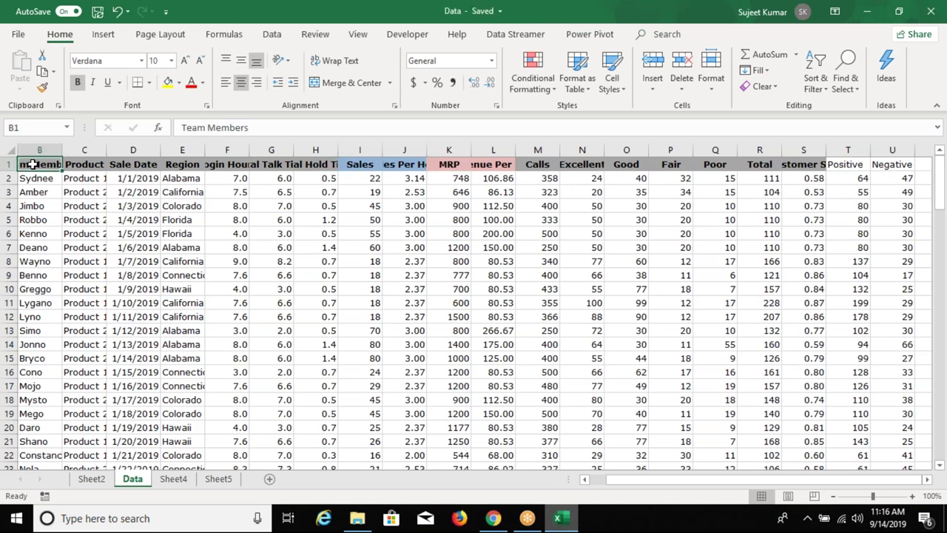
key(Left)
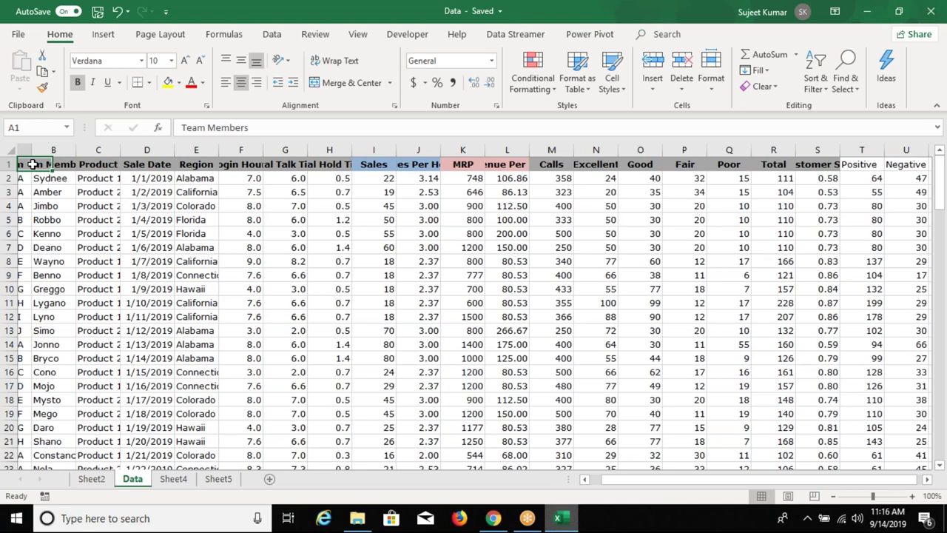
Insert a pivot table on a new sheet with Team as rows and Sum of Sales
key(alt+n)
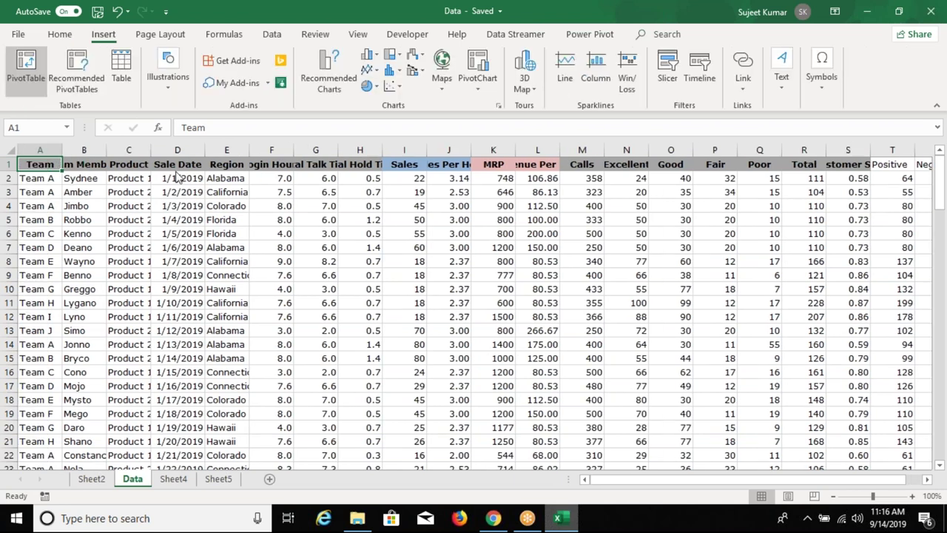
key(v)
key(Return)
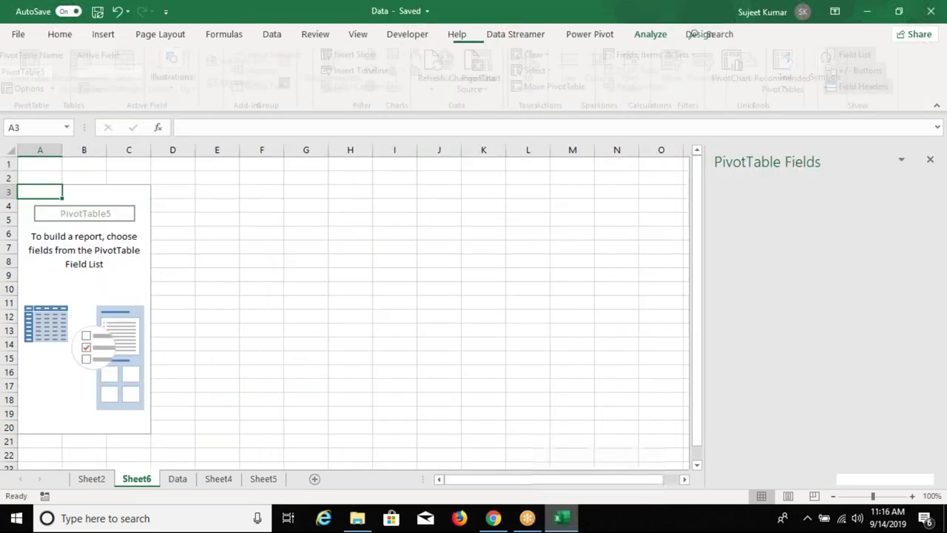
drag(783, 423, 783, 425)
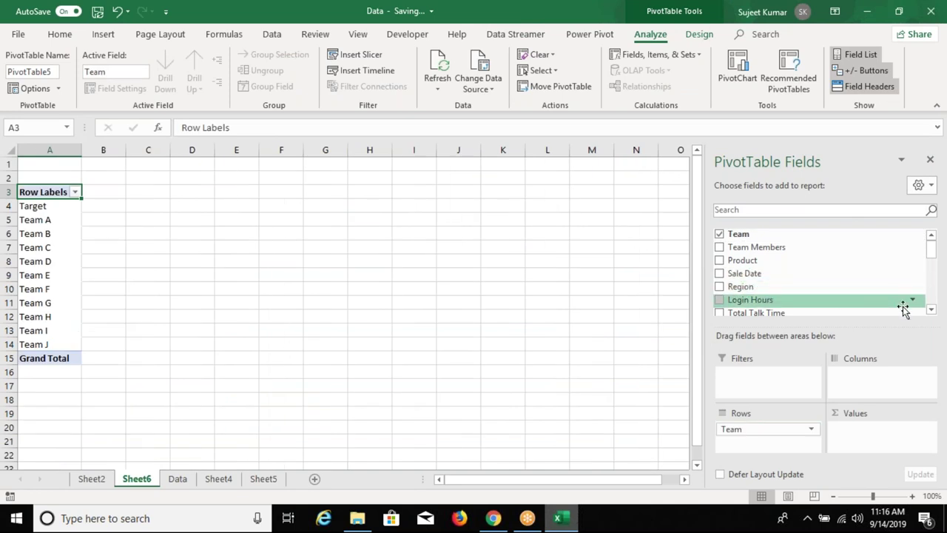
click(930, 311)
click(930, 310)
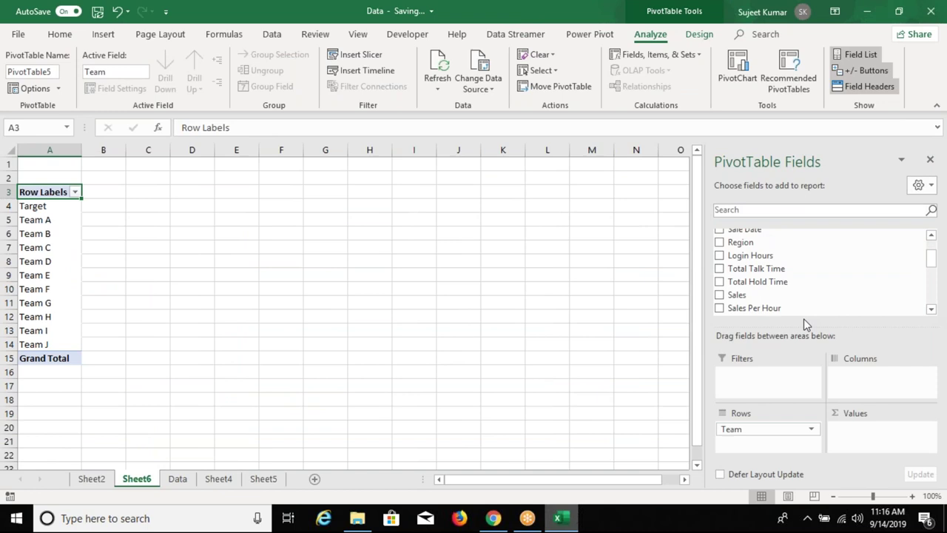
click(789, 295)
mouse_move(789, 295)
mouse_down()
mouse_move(857, 432)
mouse_move(858, 388)
mouse_up()
click(931, 310)
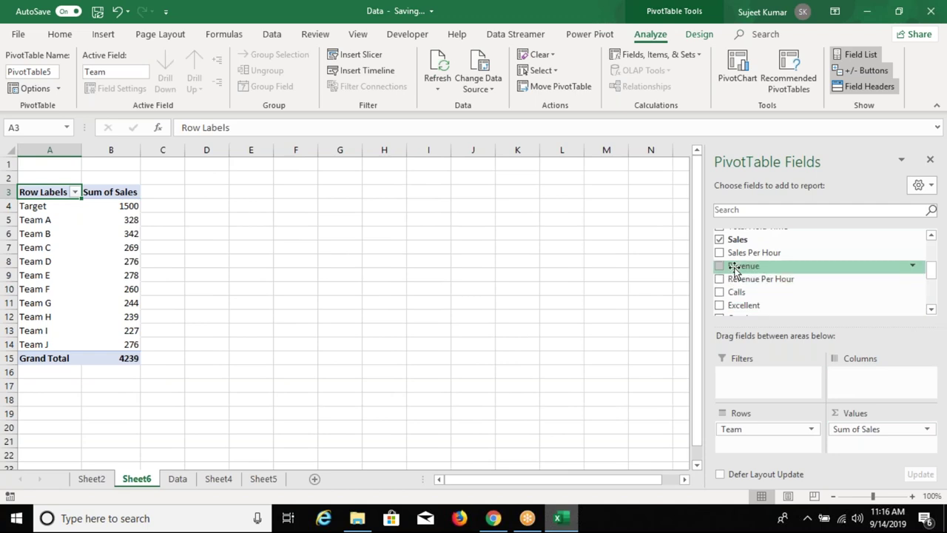
Refresh the pivot and add Sum of MRP, totalling 86754
right_click(88, 247)
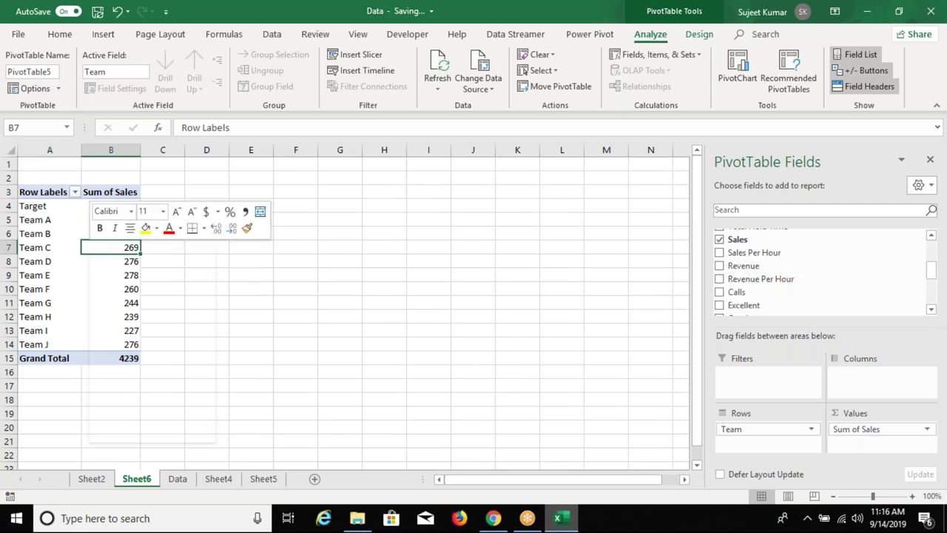
click(112, 305)
mouse_move(732, 265)
mouse_down()
mouse_move(866, 370)
mouse_move(855, 448)
mouse_move(837, 447)
mouse_up()
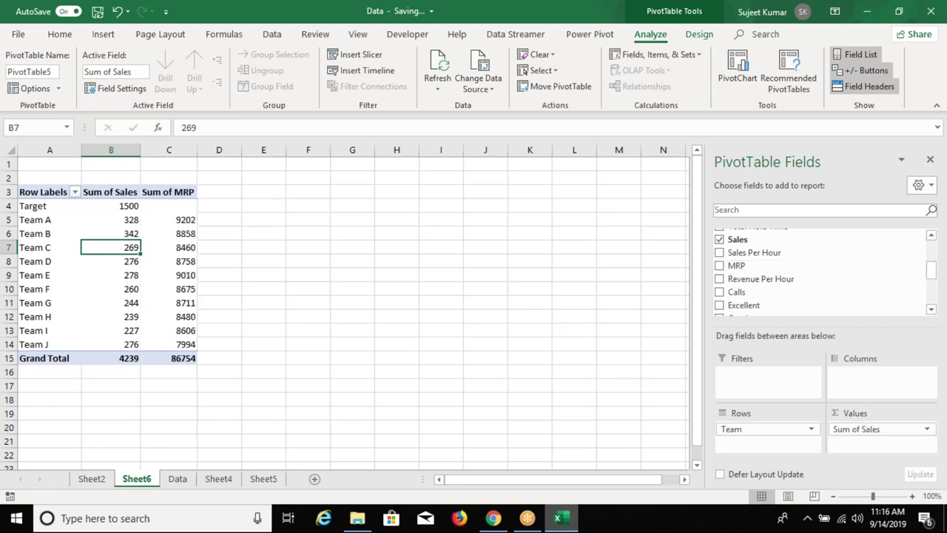
click(114, 206)
drag(128, 228, 184, 340)
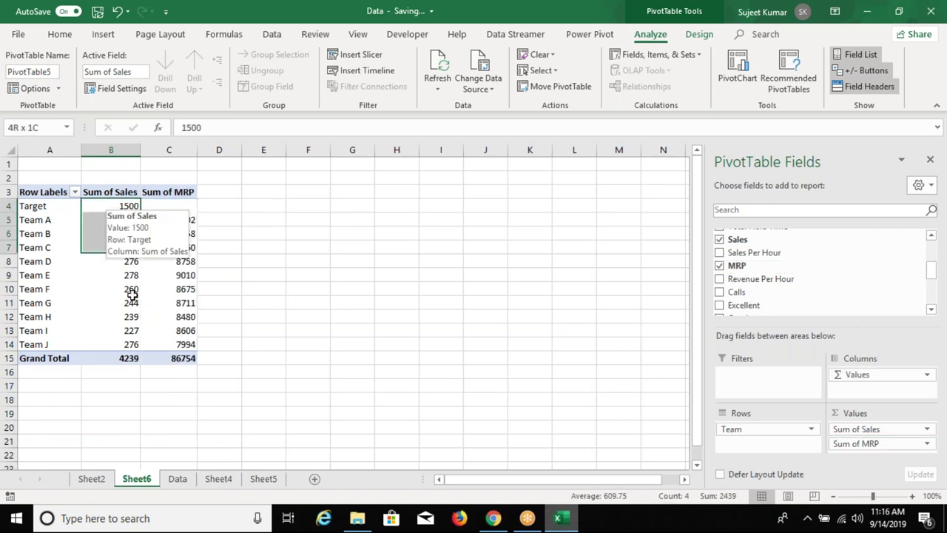
click(181, 317)
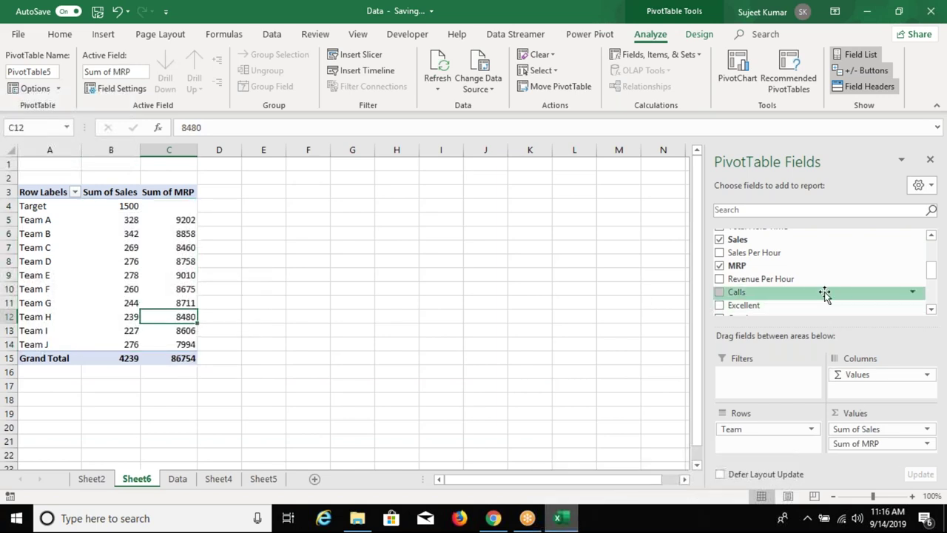
Start a new pivot calculated field and name it Amt
click(655, 58)
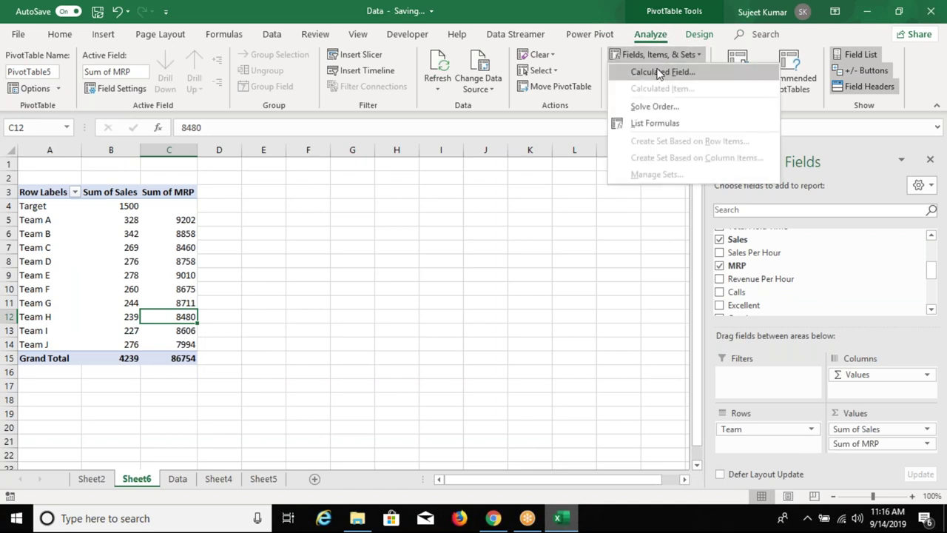
click(658, 72)
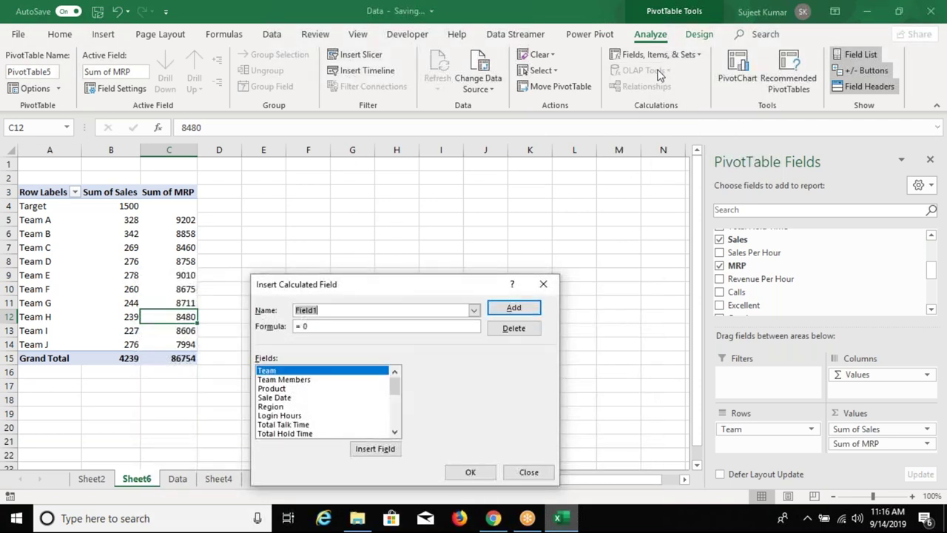
text(Total)
key(BackSpace)
key(BackSpace)
key(BackSpace)
key(BackSpace)
key(BackSpace)
text(Amt)
click(330, 326)
key(BackSpace)
key(BackSpace)
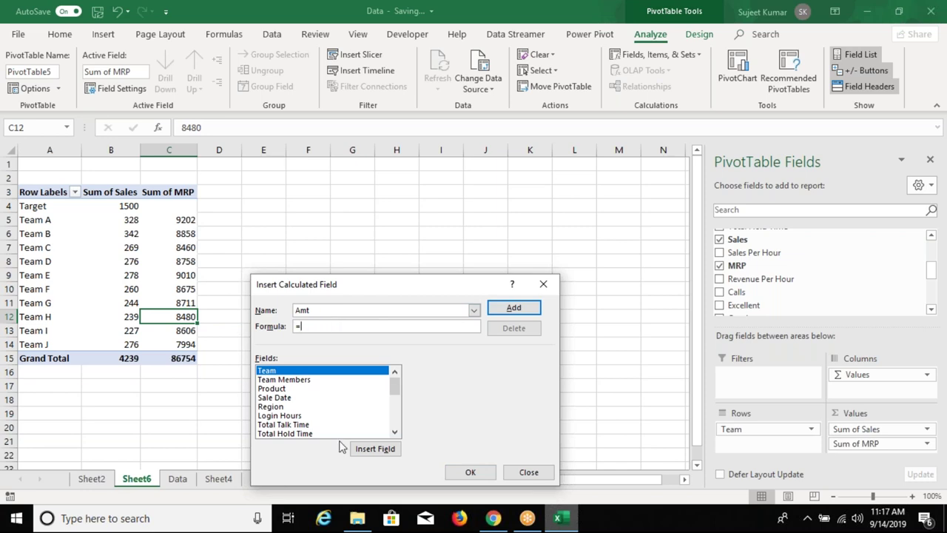
Give Amt the formula Sales*MRP, add it to the pivot, and select the team Amt values
click(396, 433)
click(395, 433)
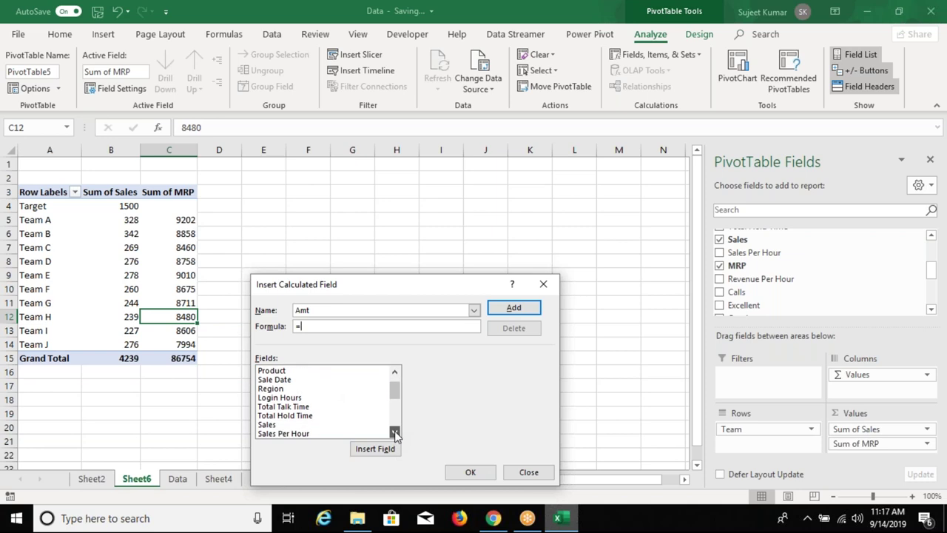
click(323, 425)
click(362, 452)
text(*)
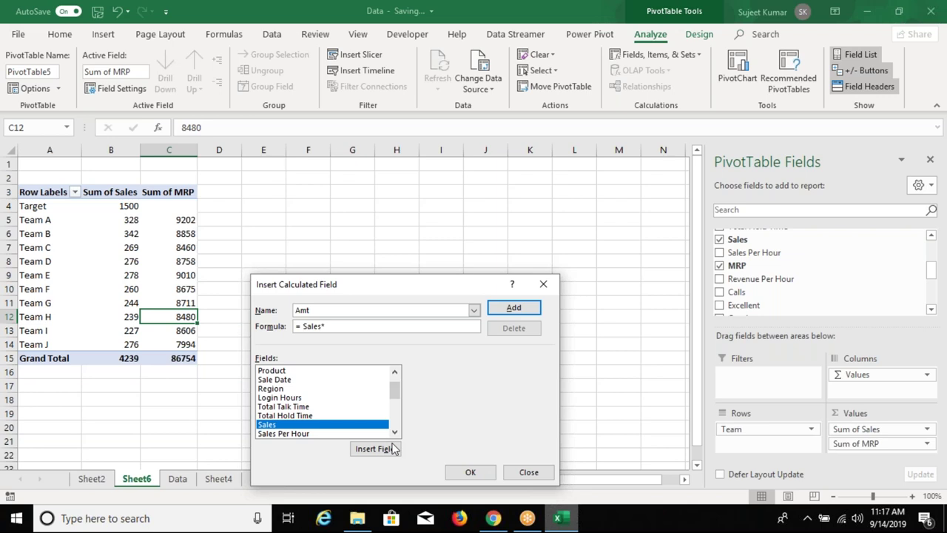
click(395, 433)
click(395, 433)
click(338, 425)
double_click(338, 426)
click(518, 309)
click(469, 472)
drag(230, 220, 242, 339)
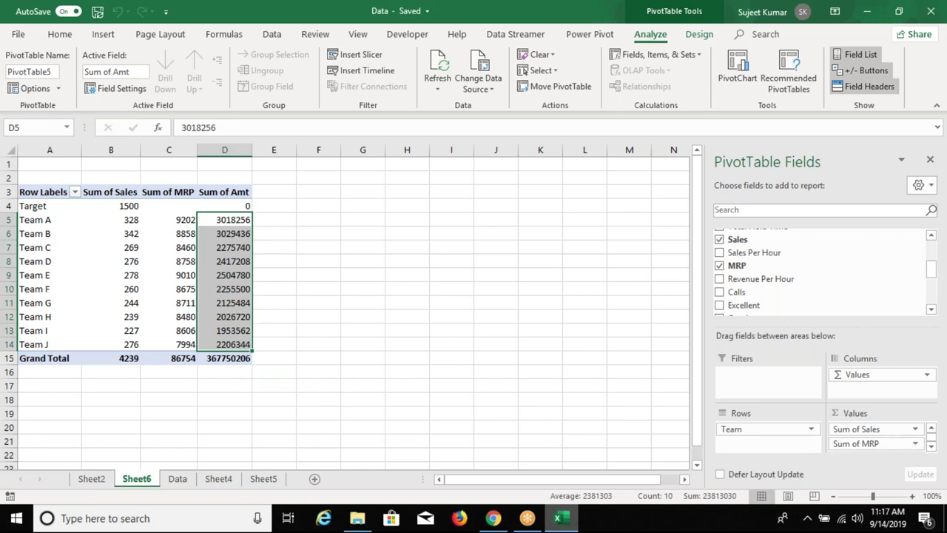
Create a GST calculated field with formula Amt*18% and select the resulting team GST values
click(662, 57)
click(653, 75)
text(GST)
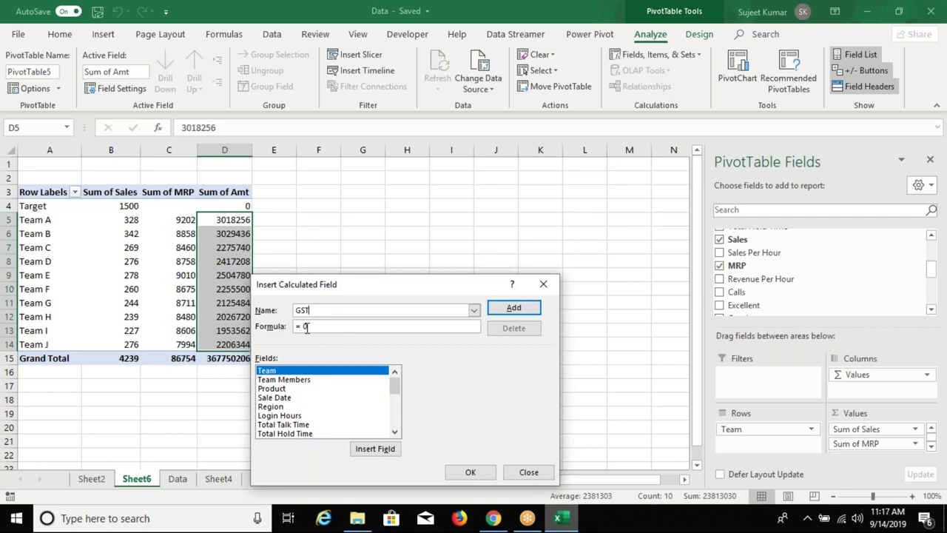
click(307, 327)
key(BackSpace)
key(BackSpace)
drag(394, 379, 348, 434)
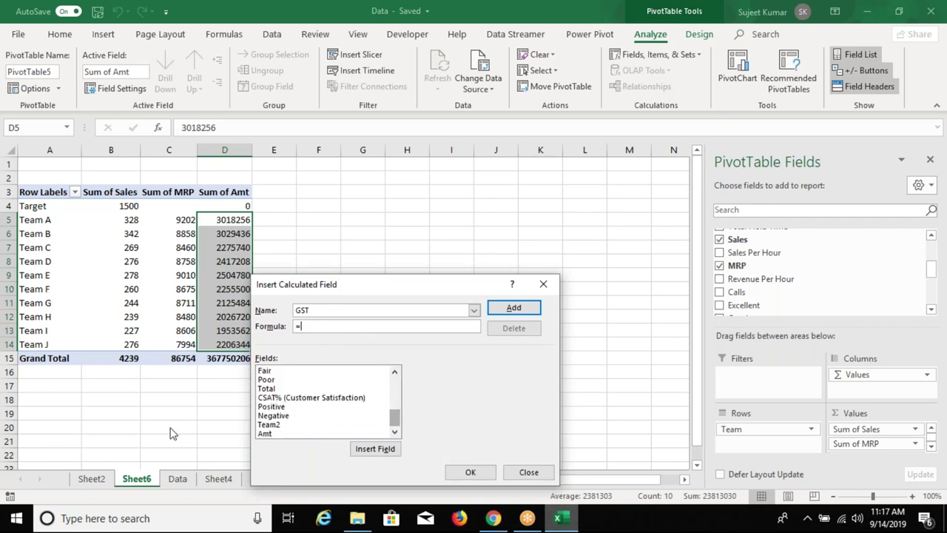
click(265, 433)
click(373, 451)
text(*)
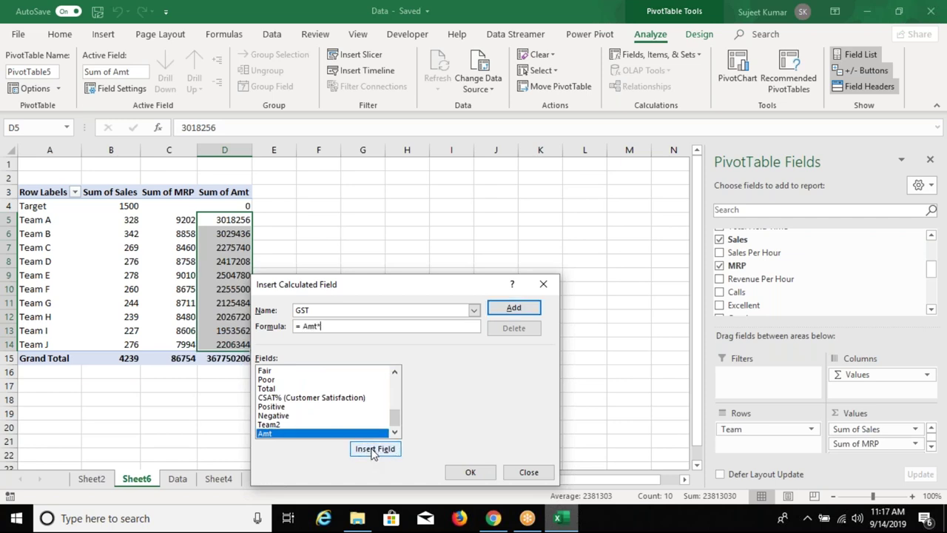
text(18%)
click(530, 313)
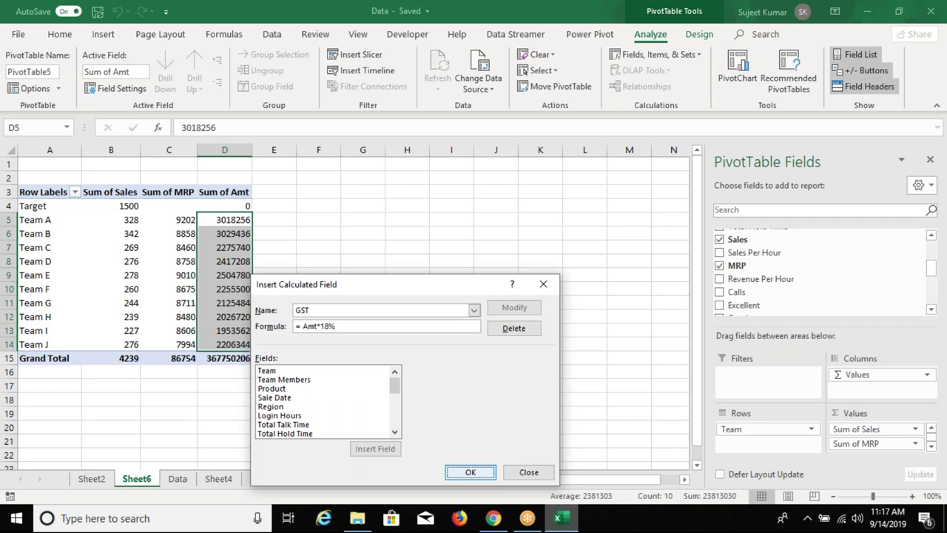
key(Return)
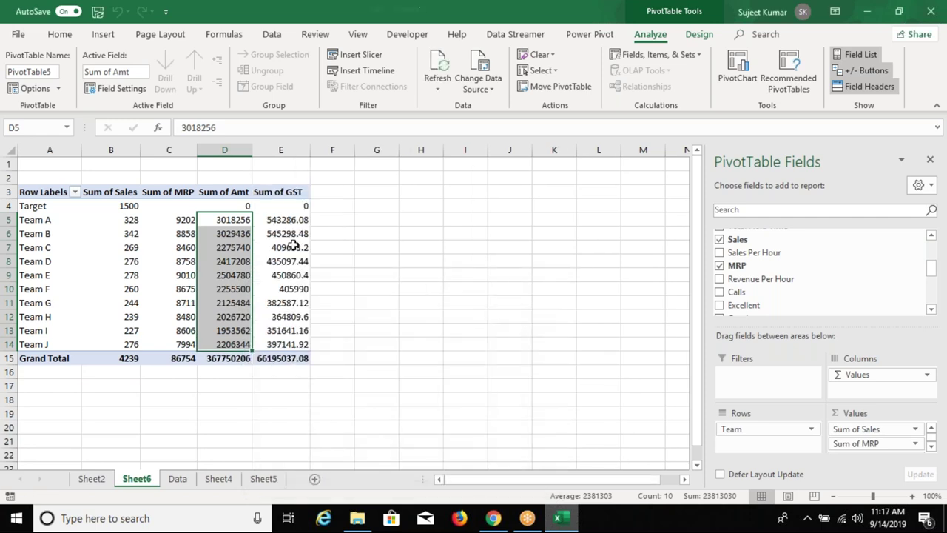
drag(292, 219, 271, 356)
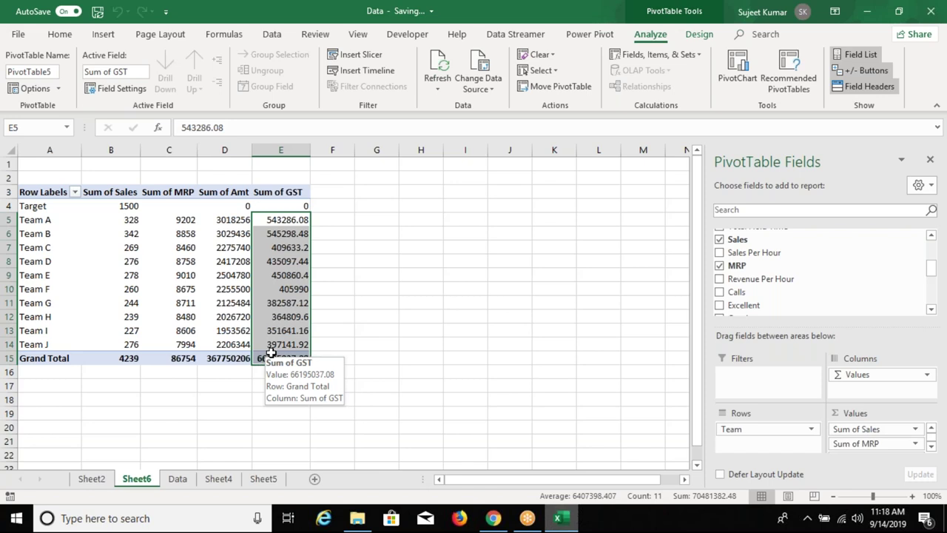
key(Up)
key(Down)
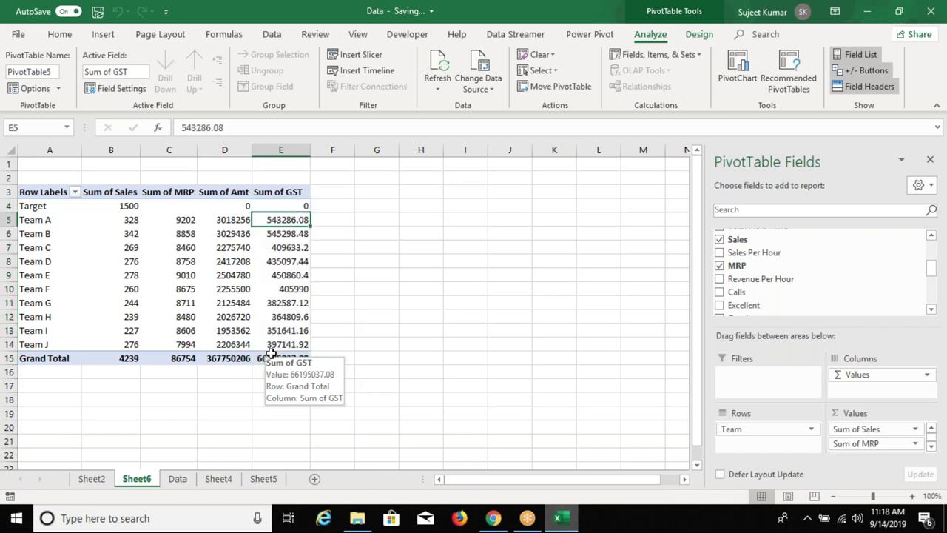
key(Down)
key(Down)
key(Down)
key(Down)
key(Down)
key(Up)
key(Up)
key(Up)
key(Up)
key(Up)
key(Up)
key(Right)
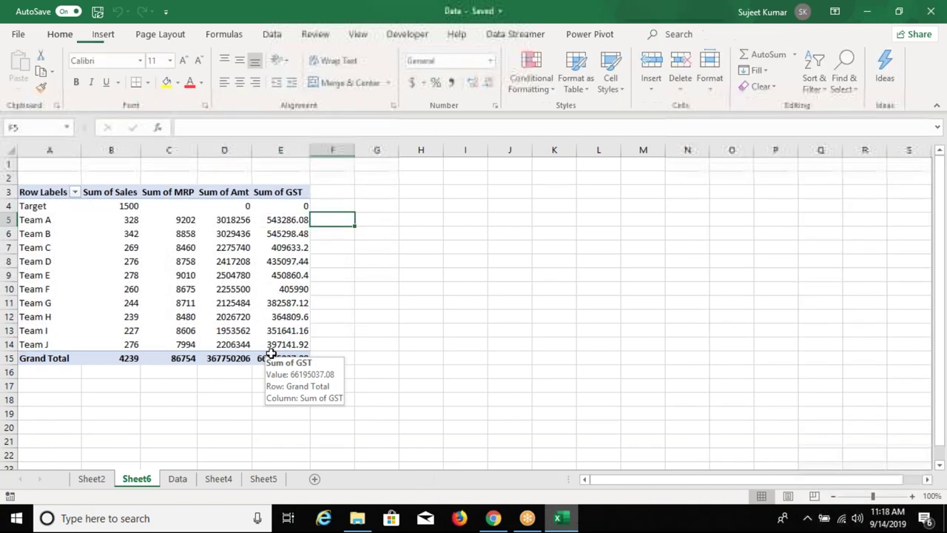
text(=int)
key(Escape)
key(Escape)
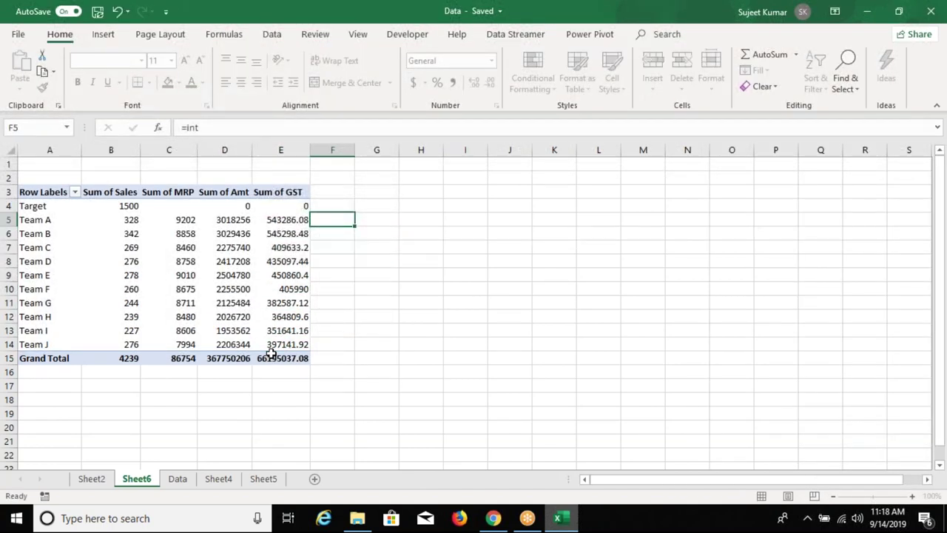
key(Left)
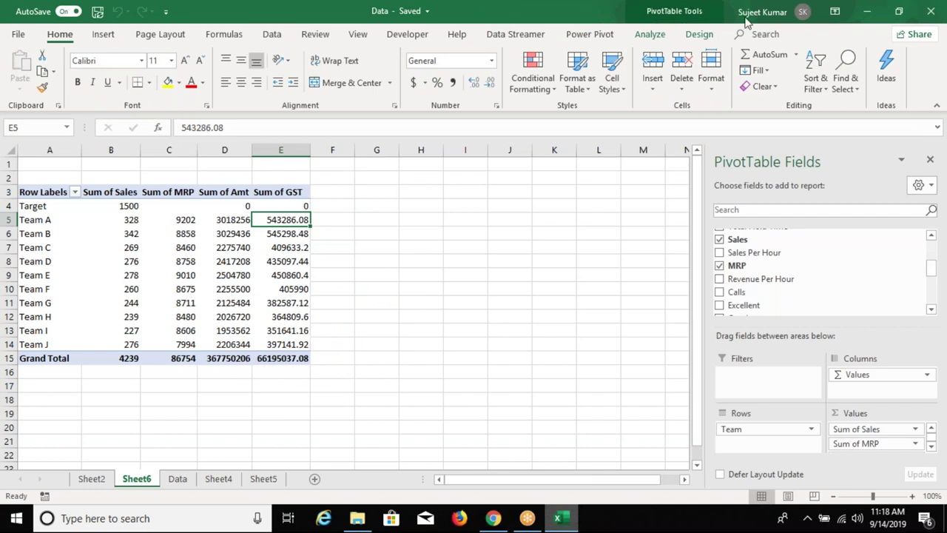
click(655, 34)
Create an RGST calculated field with formula =INT(GST) in the Team pivot
click(660, 54)
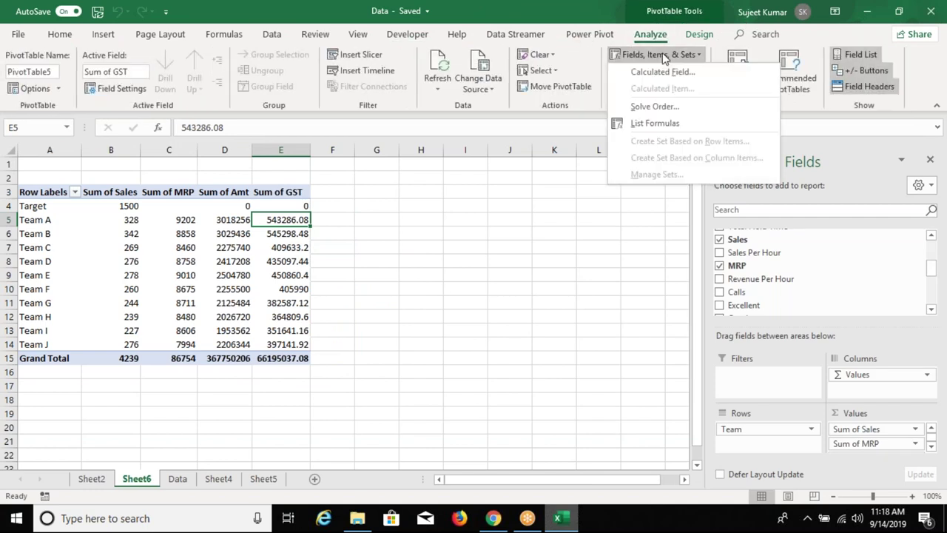
click(668, 72)
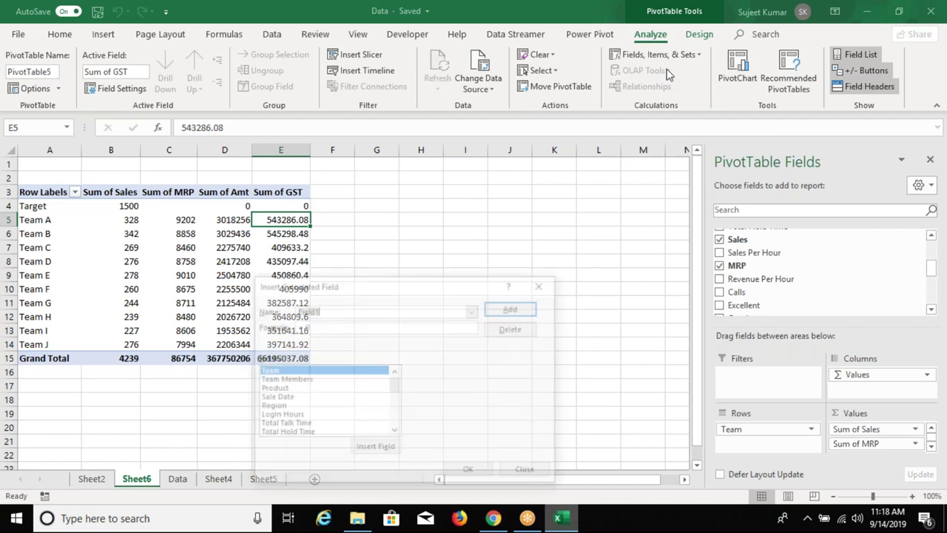
text(R)
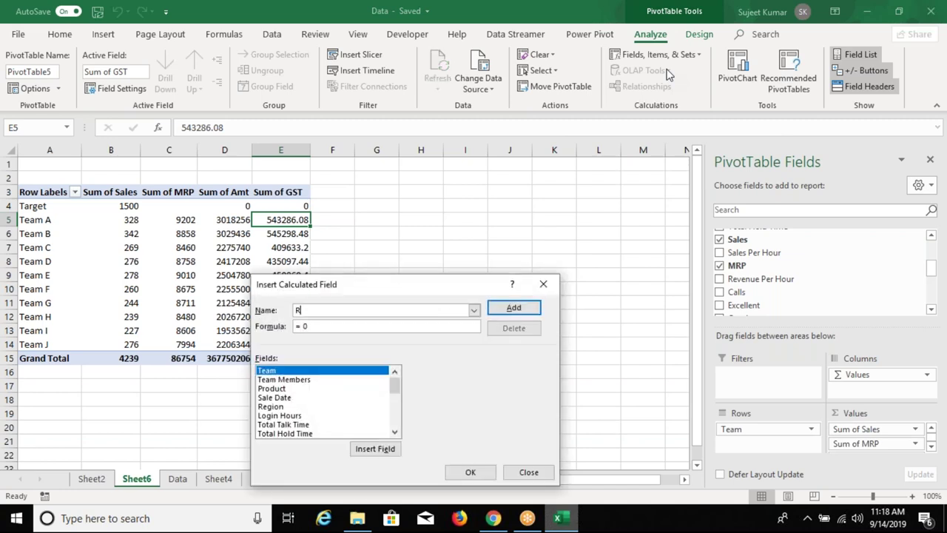
text(GST)
key(Tab)
text(=int)
drag(395, 387, 397, 436)
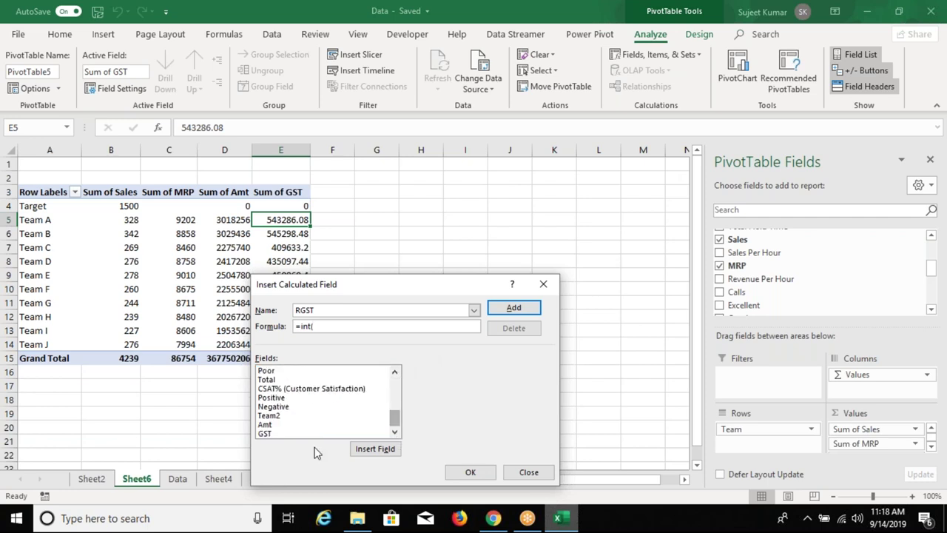
text(()
click(316, 434)
click(370, 449)
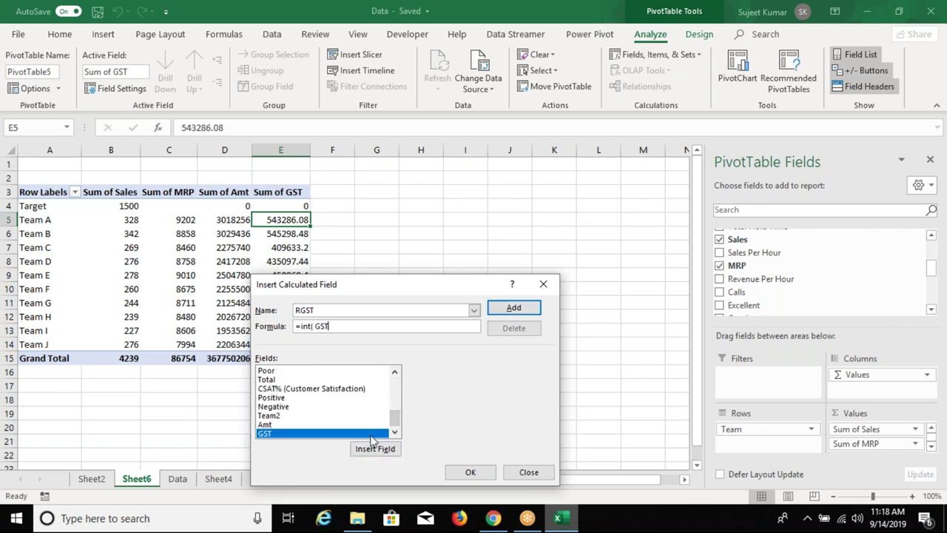
text())
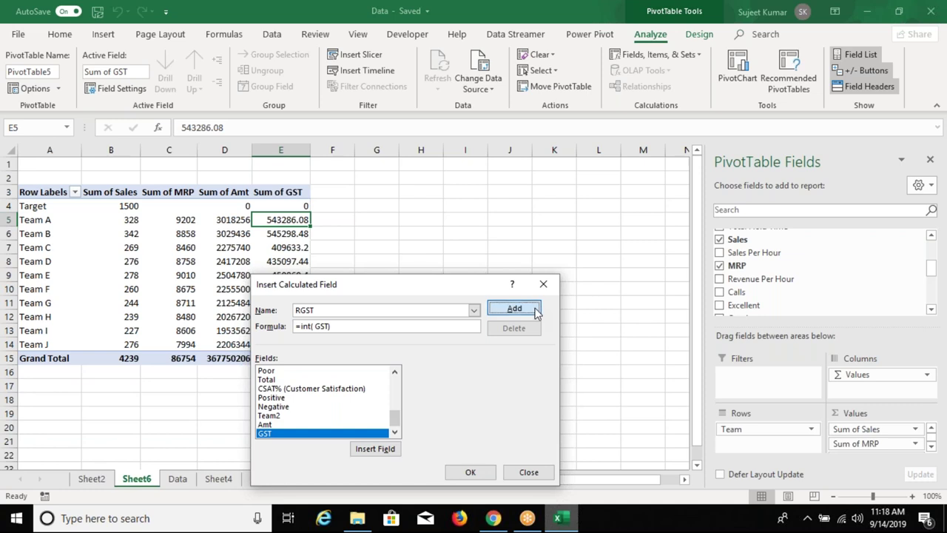
click(513, 308)
click(470, 476)
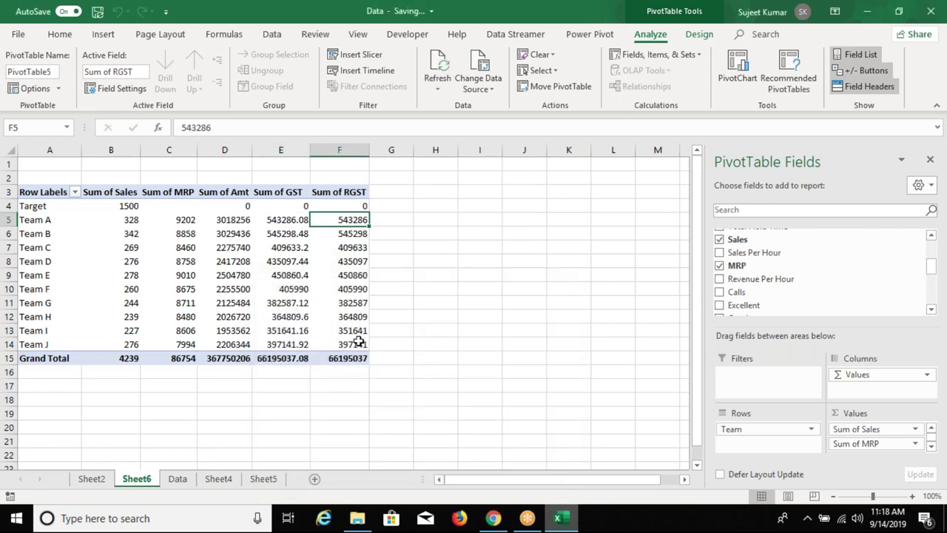
mouse_move(356, 334)
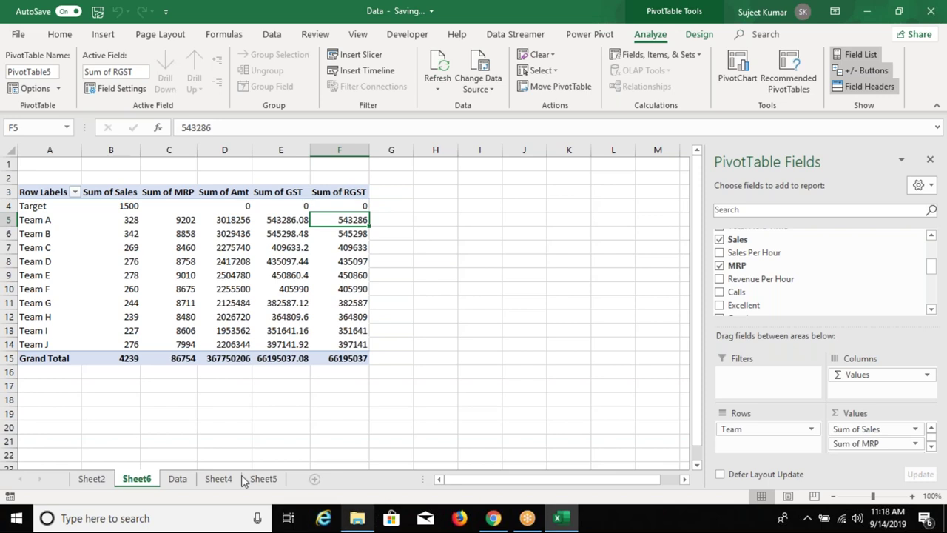
On Sheet7, enter the first incentive slab 0-20 with 2000 starting at I3
click(182, 479)
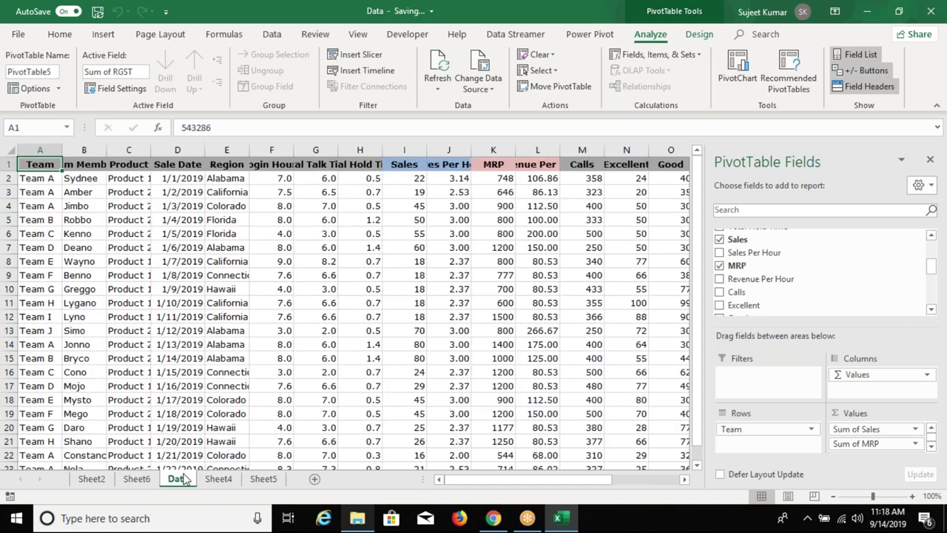
click(429, 192)
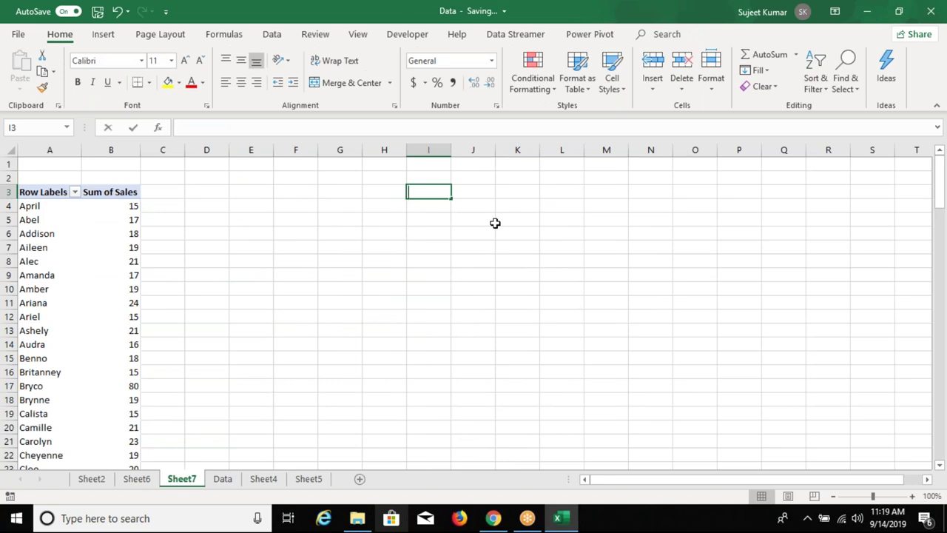
text(0-20)
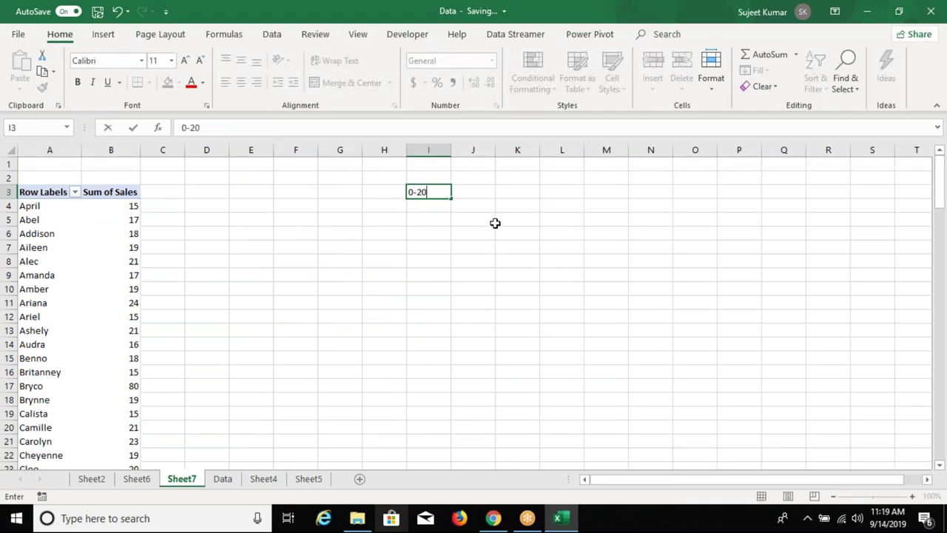
key(Tab)
text(2000)
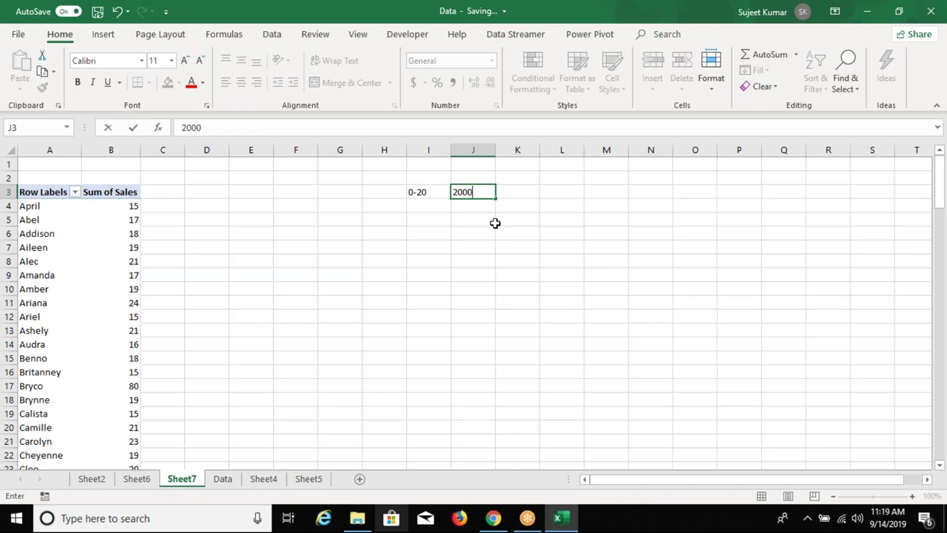
key(Return)
Add slabs 21-50 at 4000 and >50 at 6000, then select a Team Members pivot cell
key(Left)
text(21-50)
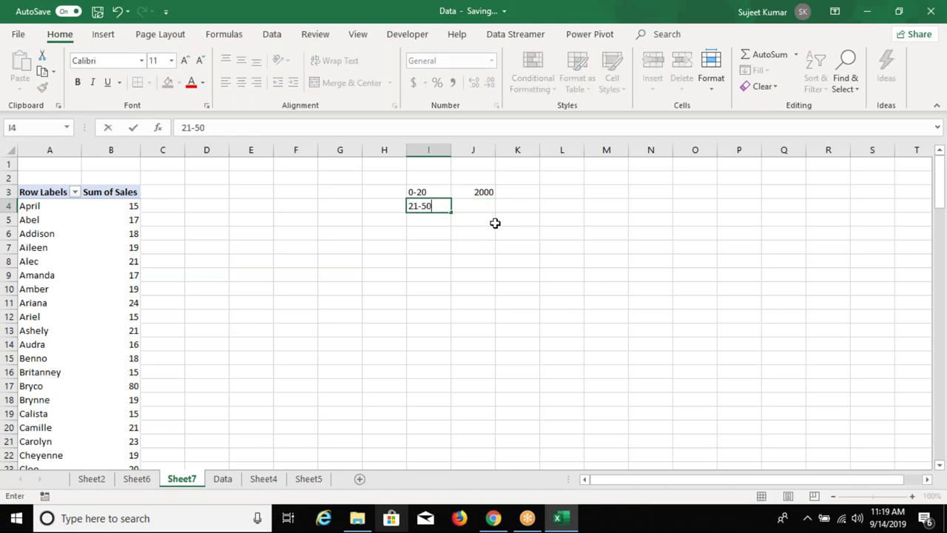
key(Tab)
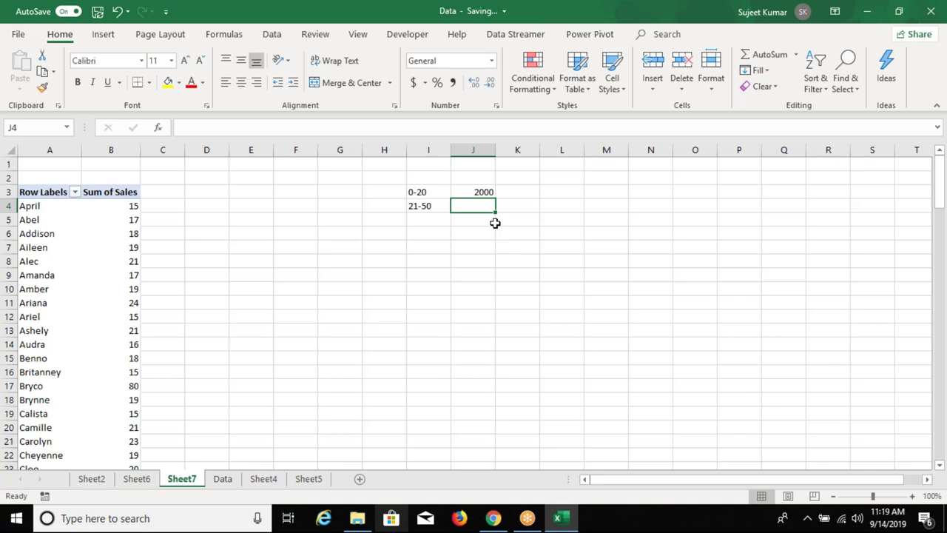
text(4000)
key(Return)
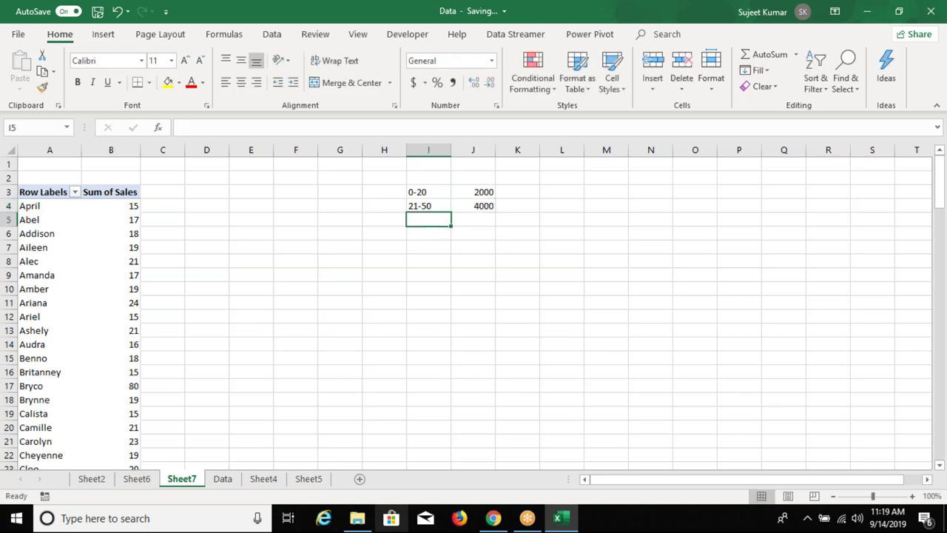
text(>50)
key(Tab)
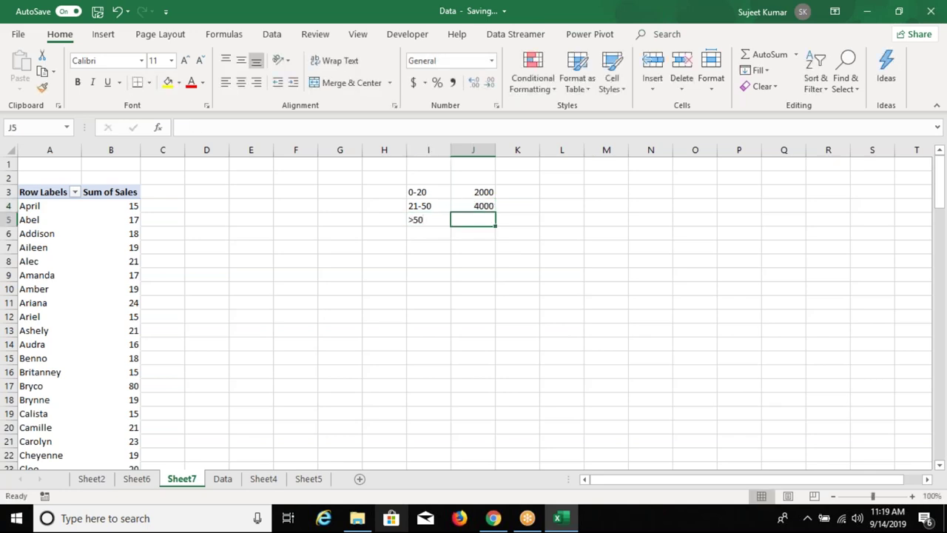
text(6000)
click(306, 247)
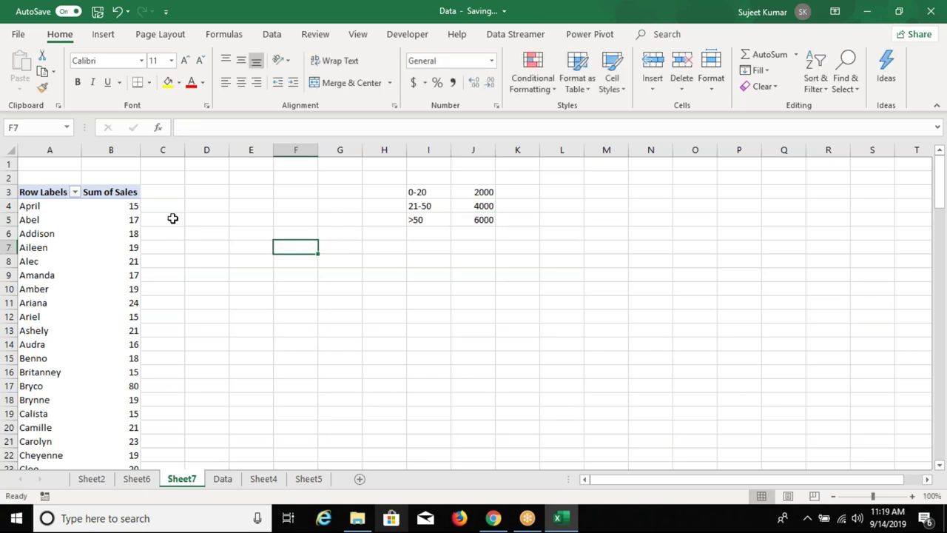
click(131, 207)
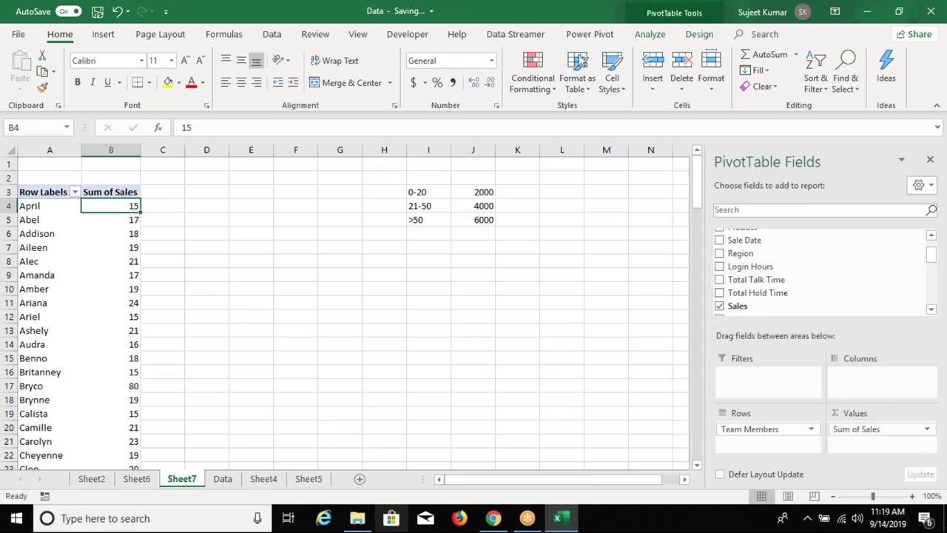
Start a new calculated field on the Team Members pivot named INC
click(646, 35)
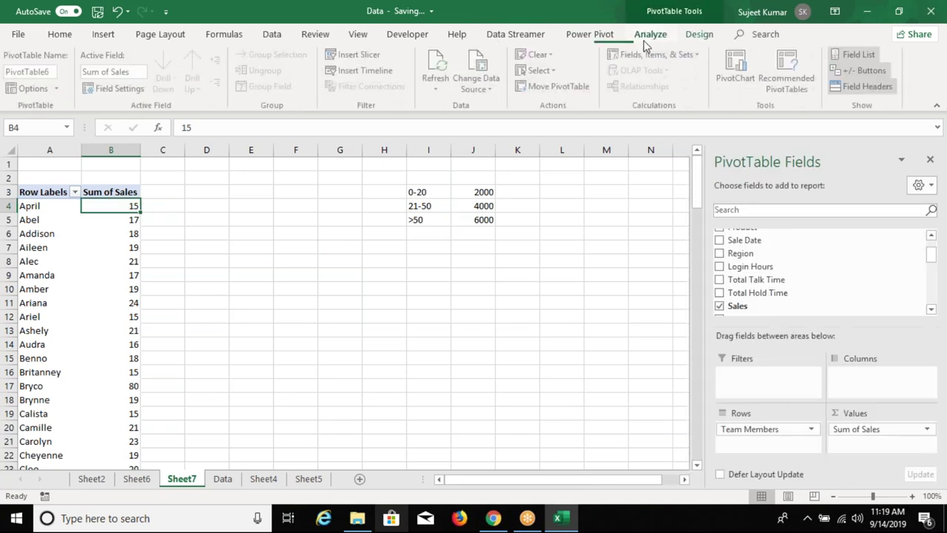
click(651, 54)
click(655, 72)
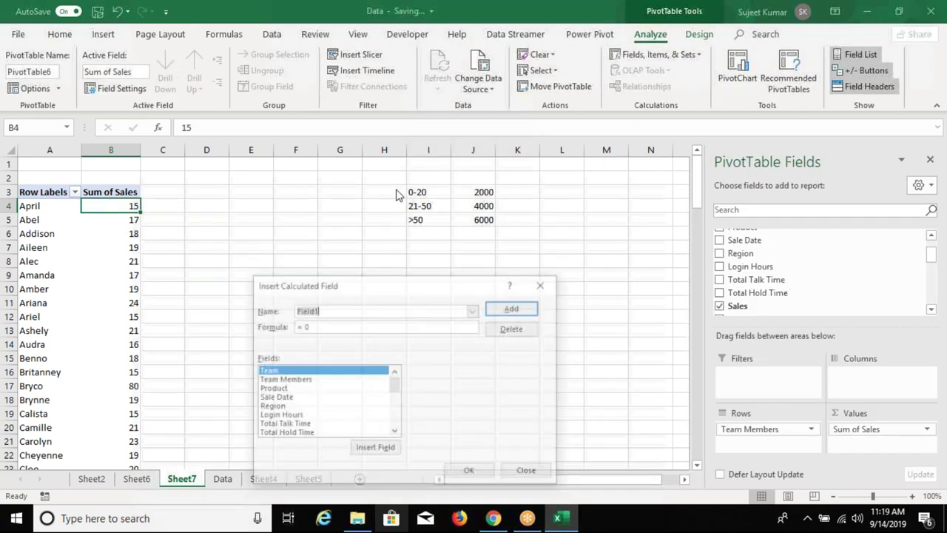
text(IN)
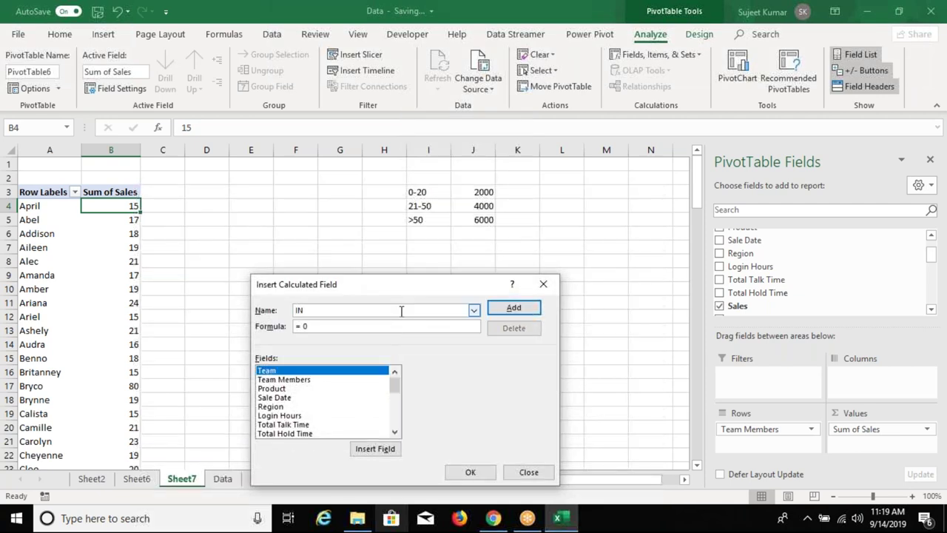
text(C)
key(Tab)
text(=)
Give INC the formula =IF(Sales<=20,2000,IF(Sales<=50,4000,6000)), add it, and check the first member's value
text(IF()
click(395, 434)
text(()
click(395, 434)
click(342, 424)
click(376, 450)
text(<=)
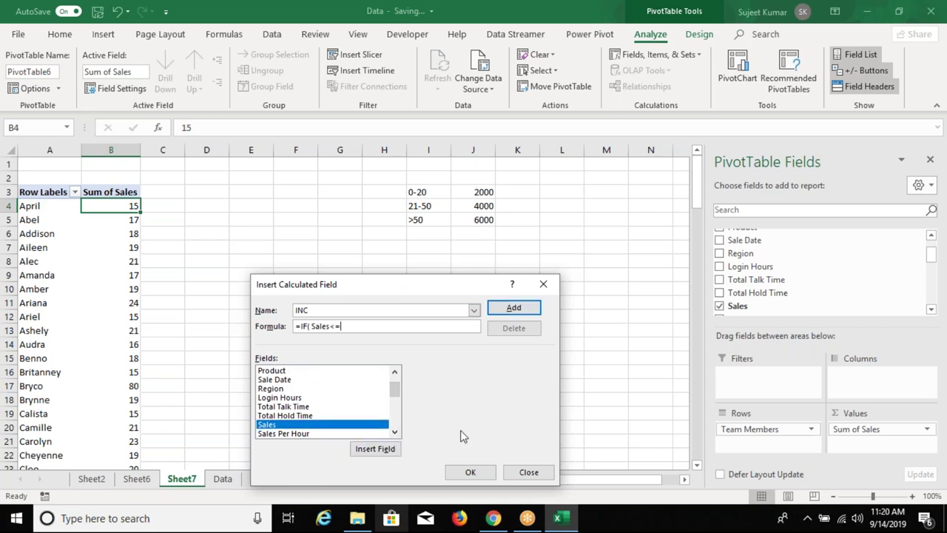
text(20,)
text(2000)
text(,I)
text(F()
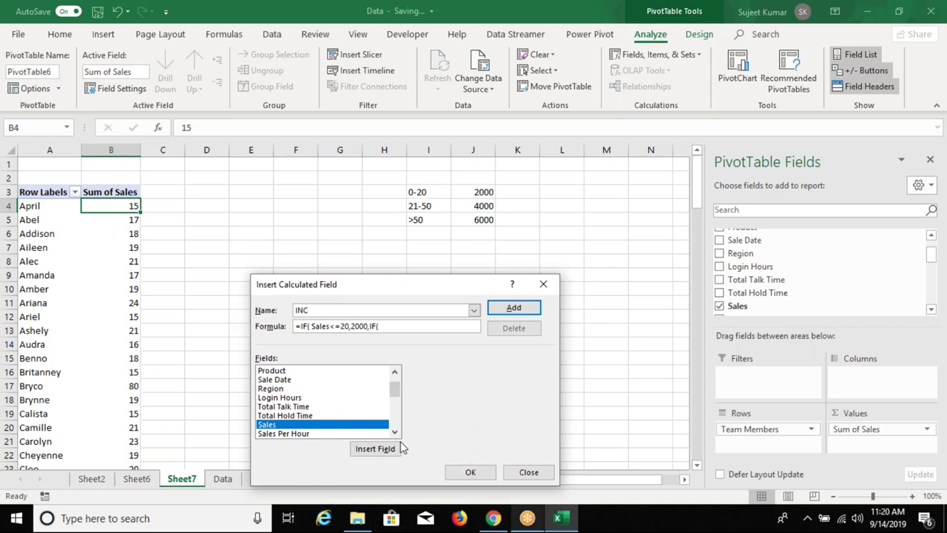
click(379, 450)
text(<=50,4000,6000)))
click(504, 314)
click(470, 473)
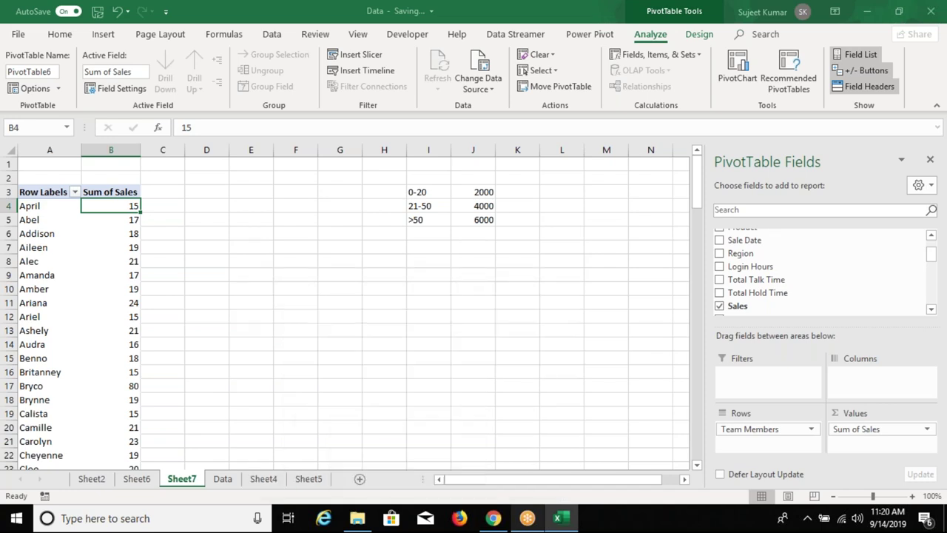
click(172, 203)
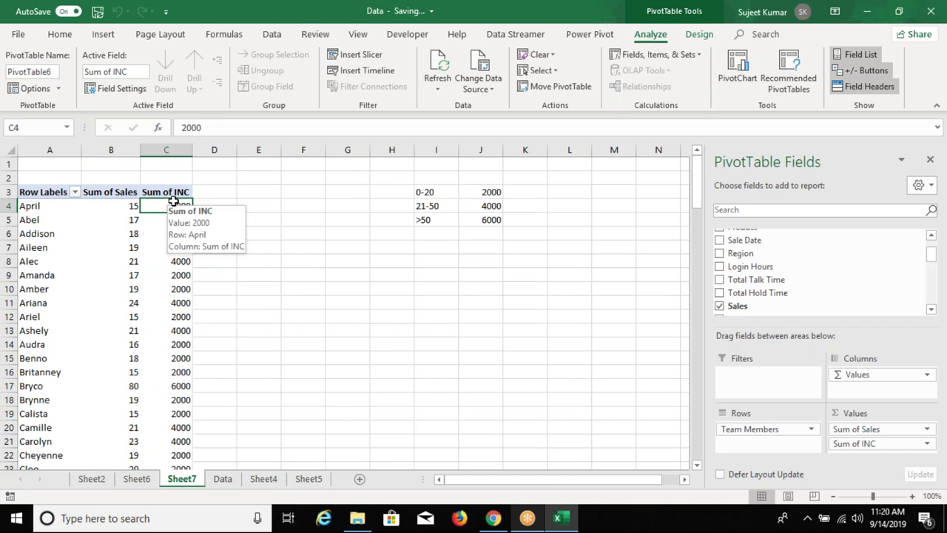